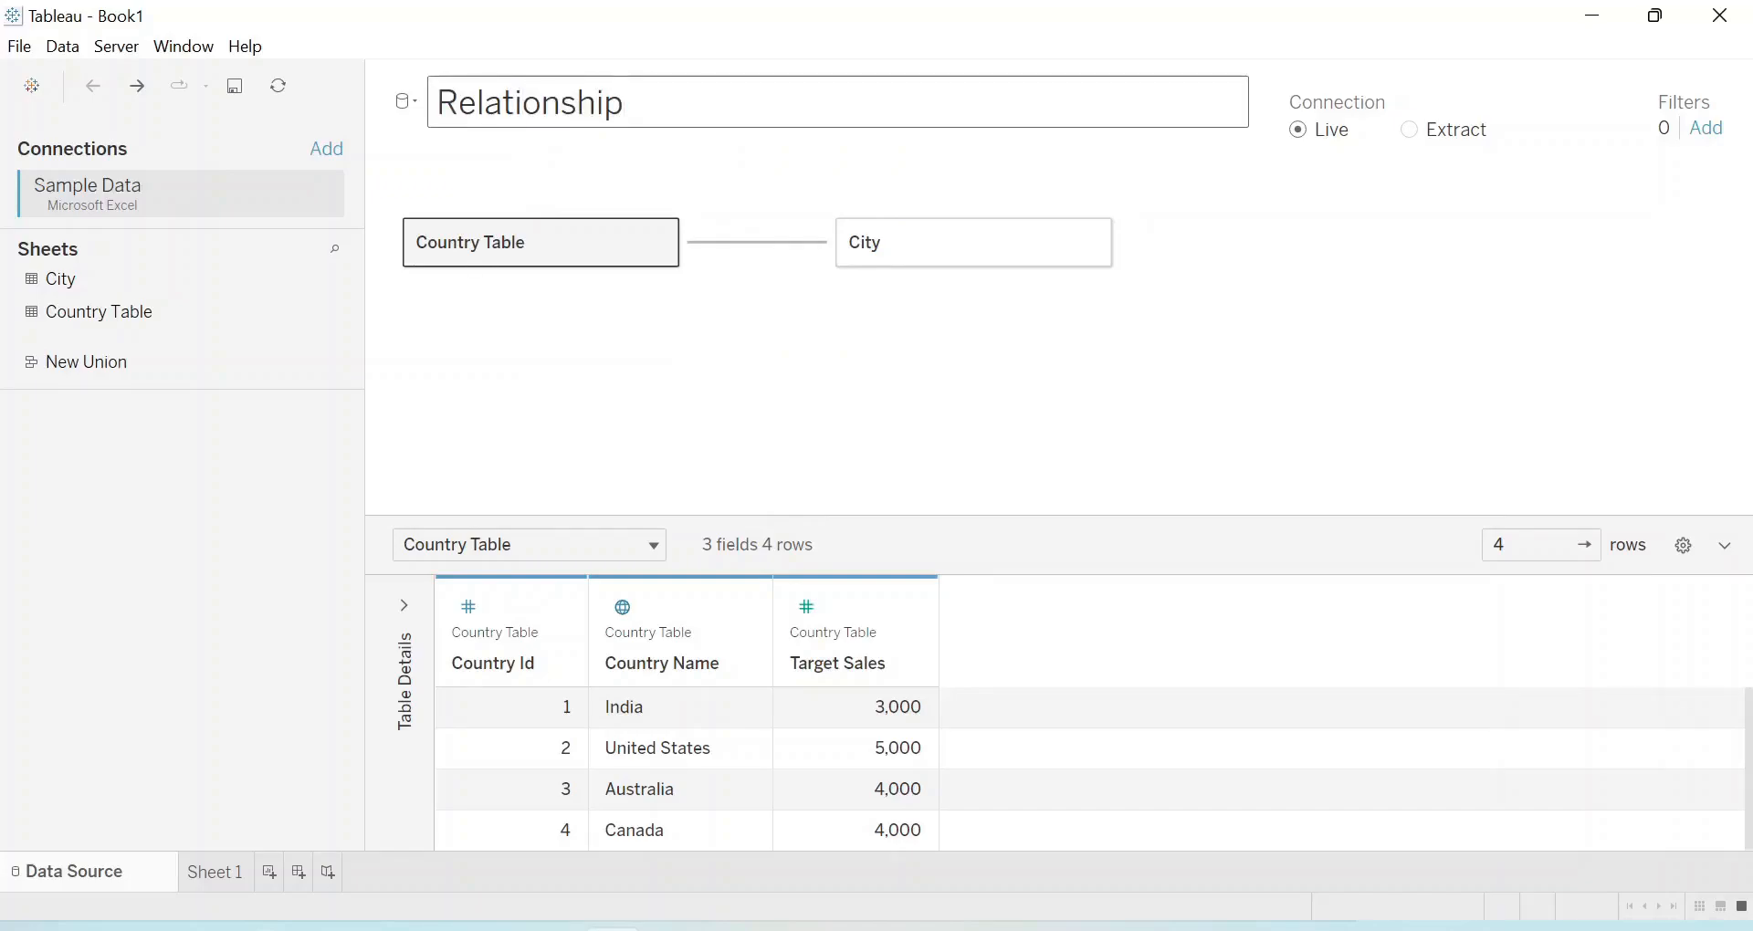
Confirm Relationship as the data source name and connect to the Sample Data Excel workbook as a new data source
key(Return)
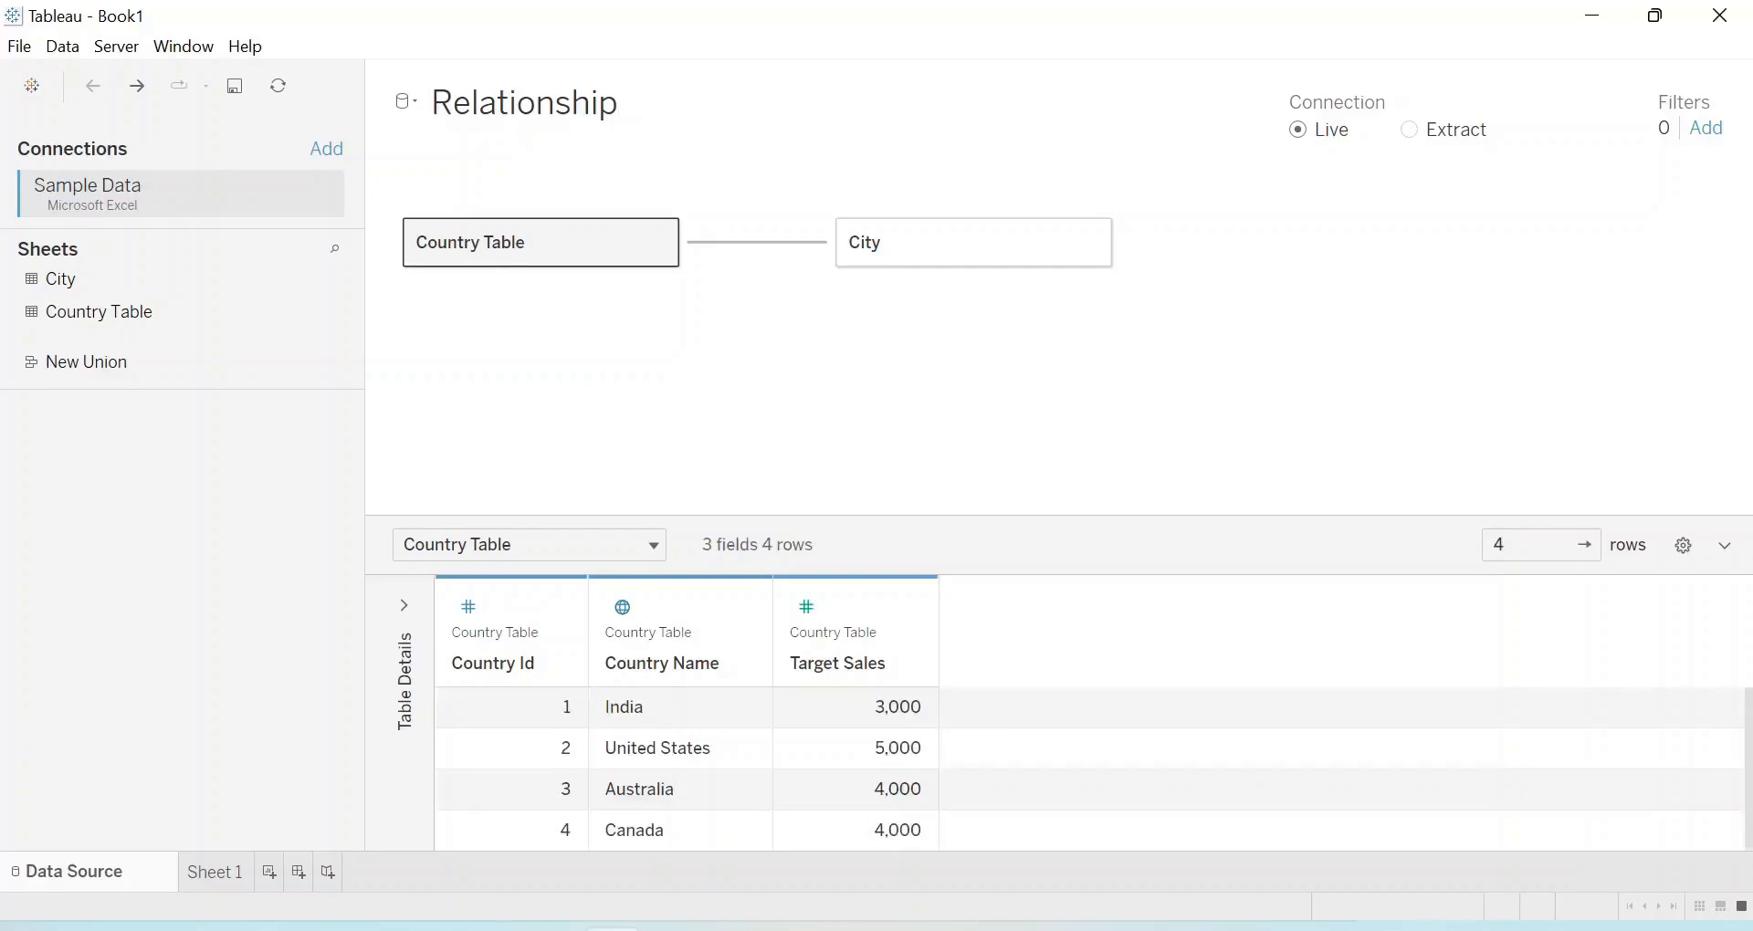
click(32, 86)
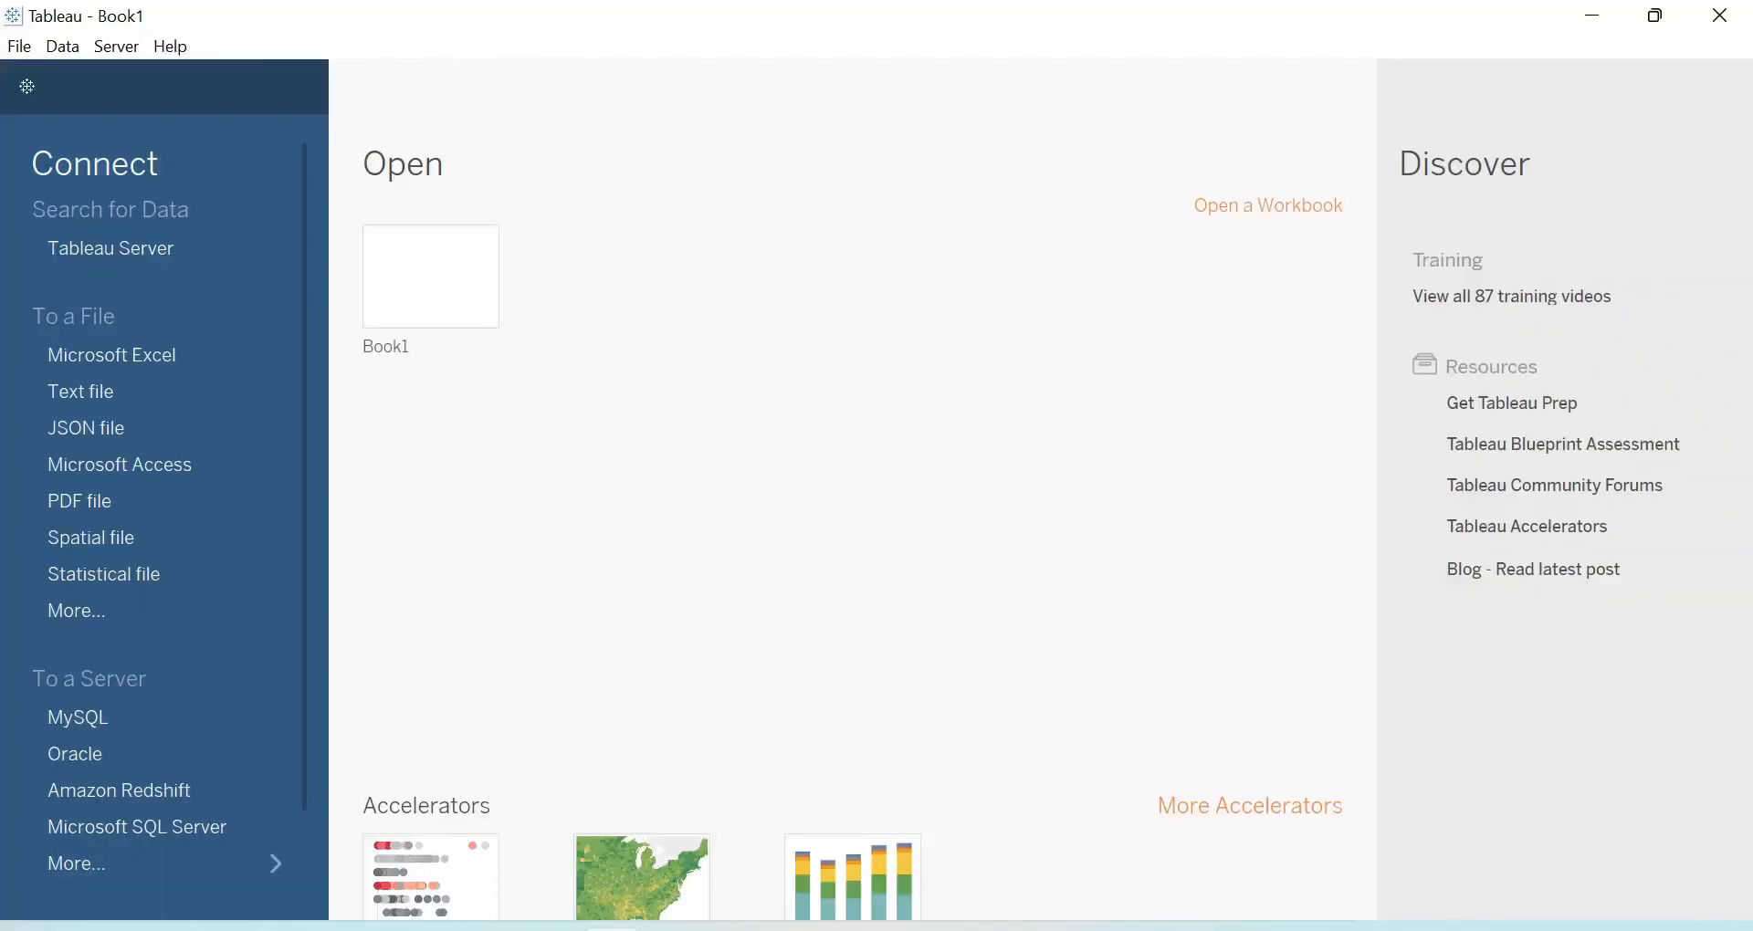
click(111, 354)
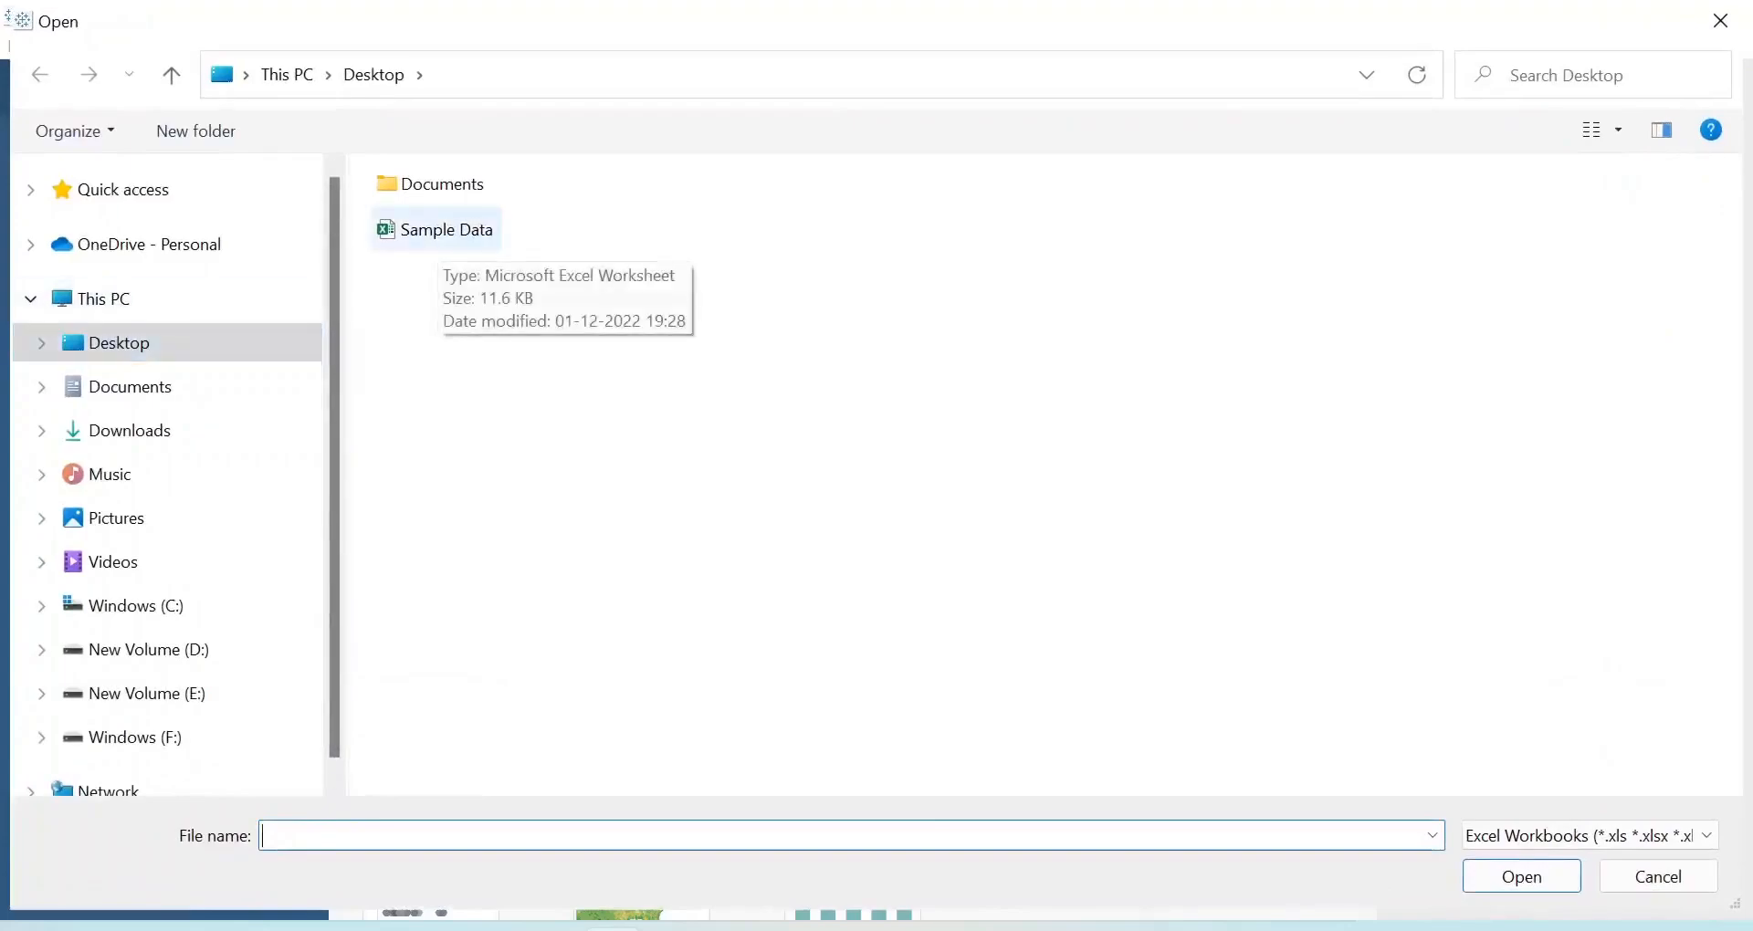
double_click(433, 230)
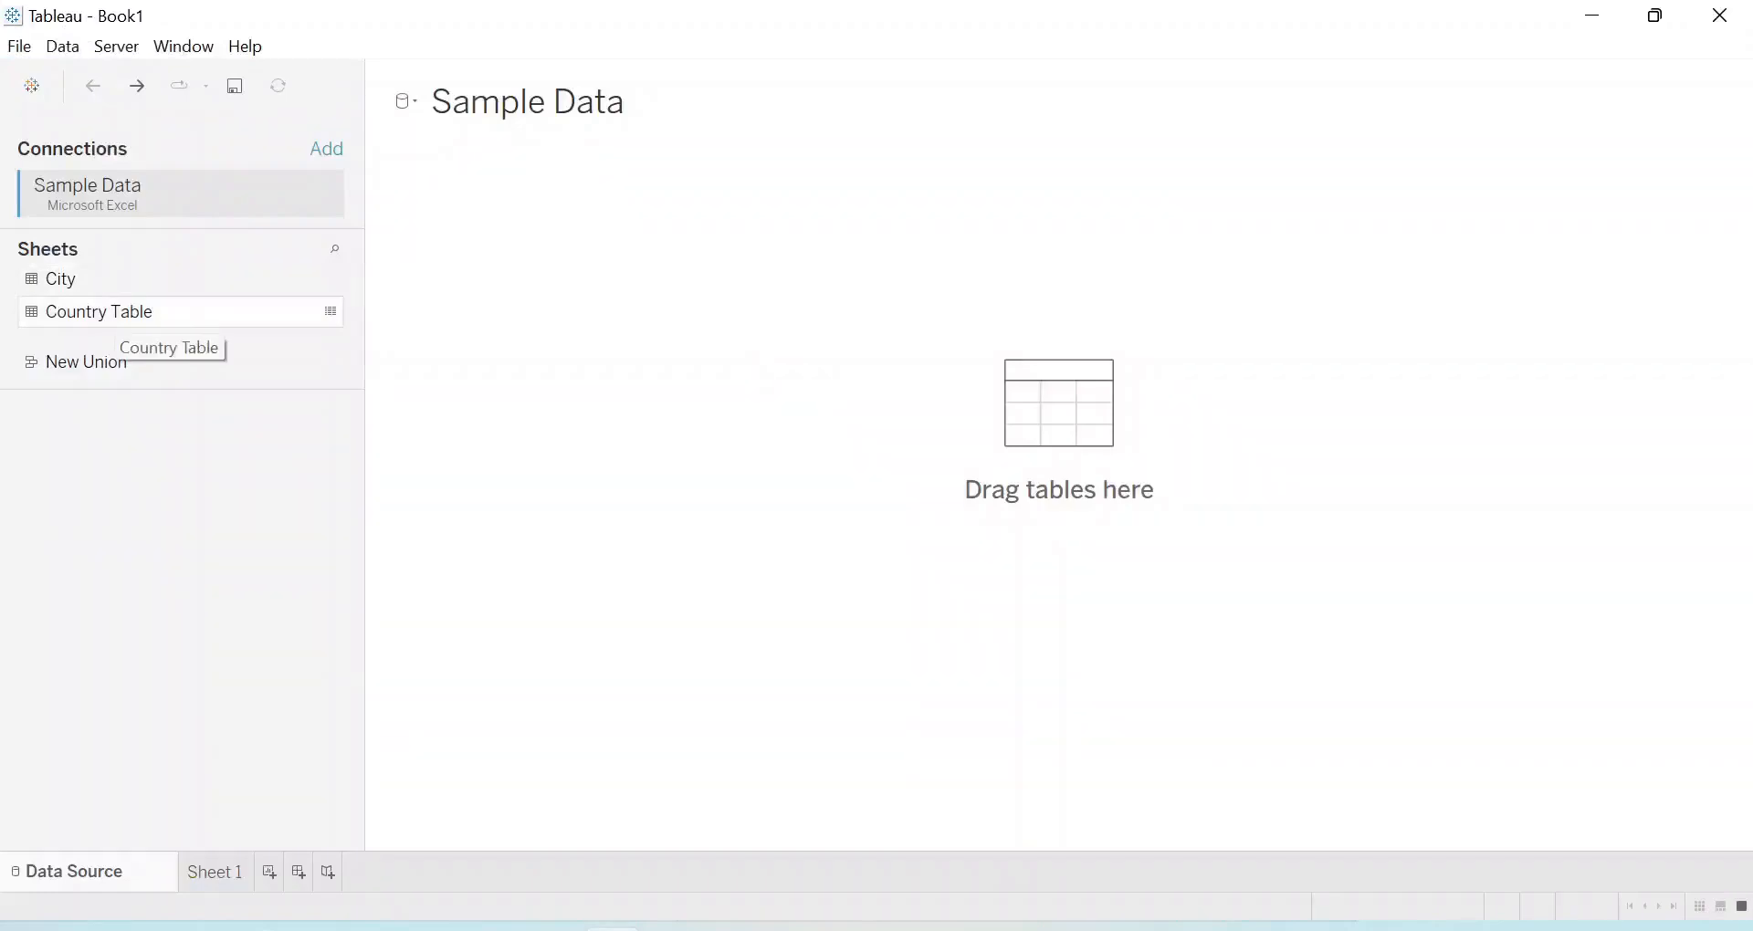
Add Country Table to the canvas and inner-join City to it in its physical layer on Country Id
drag(110, 312, 484, 285)
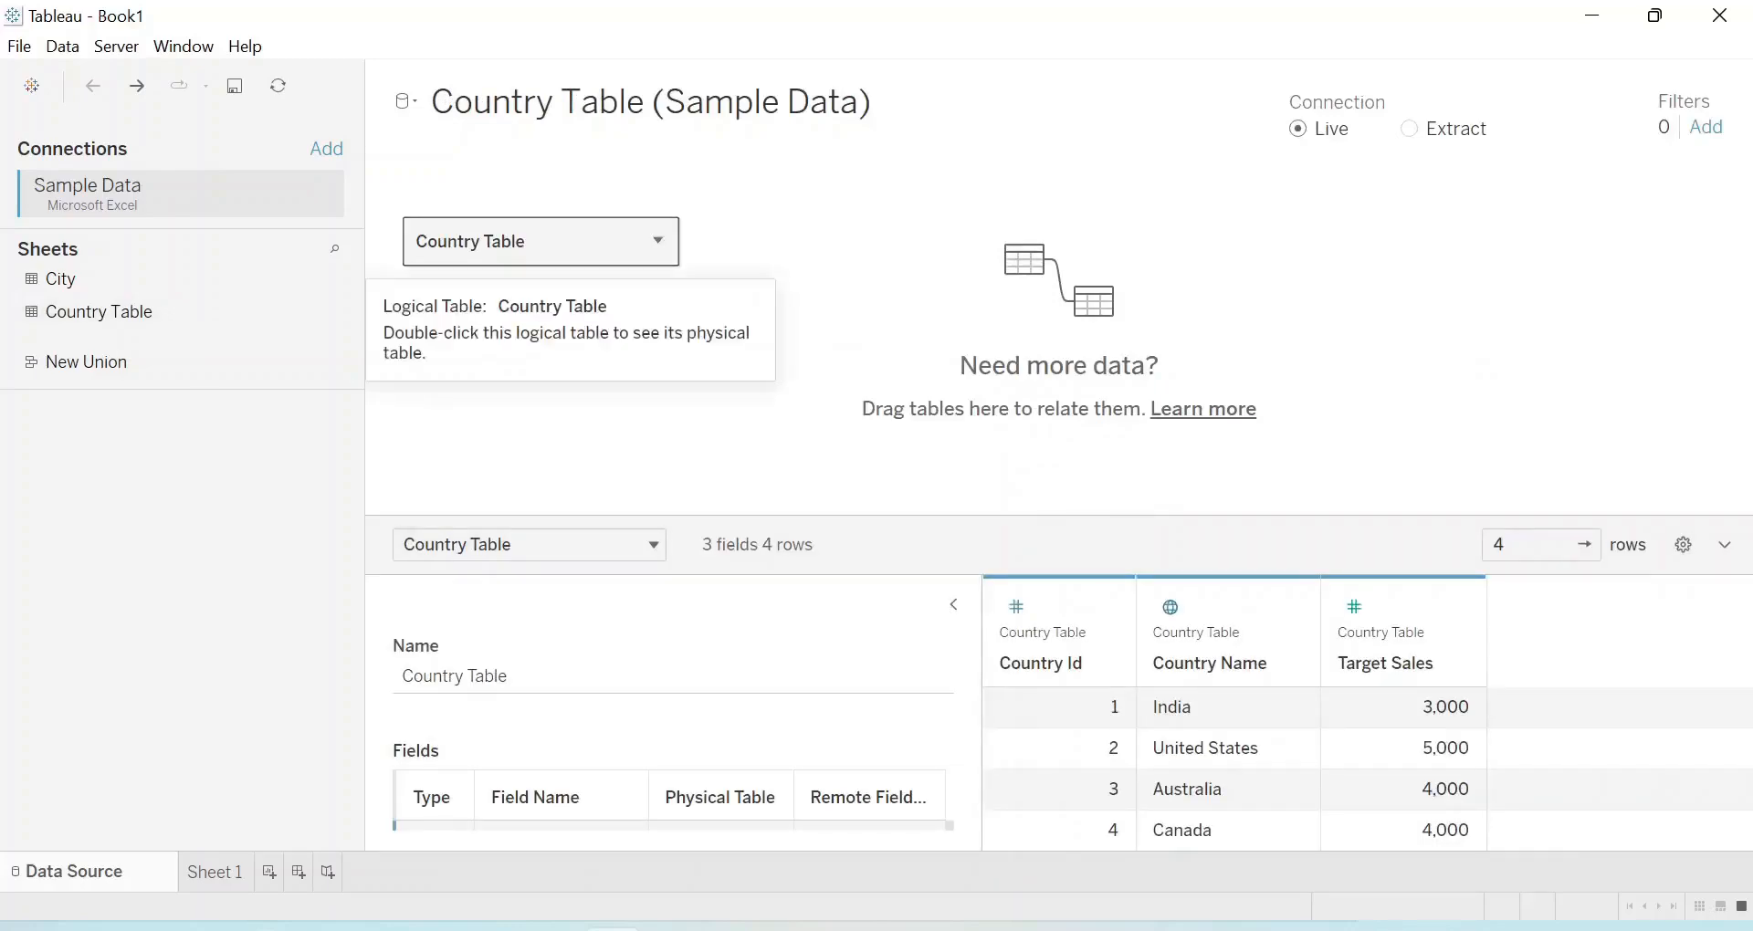
double_click(539, 241)
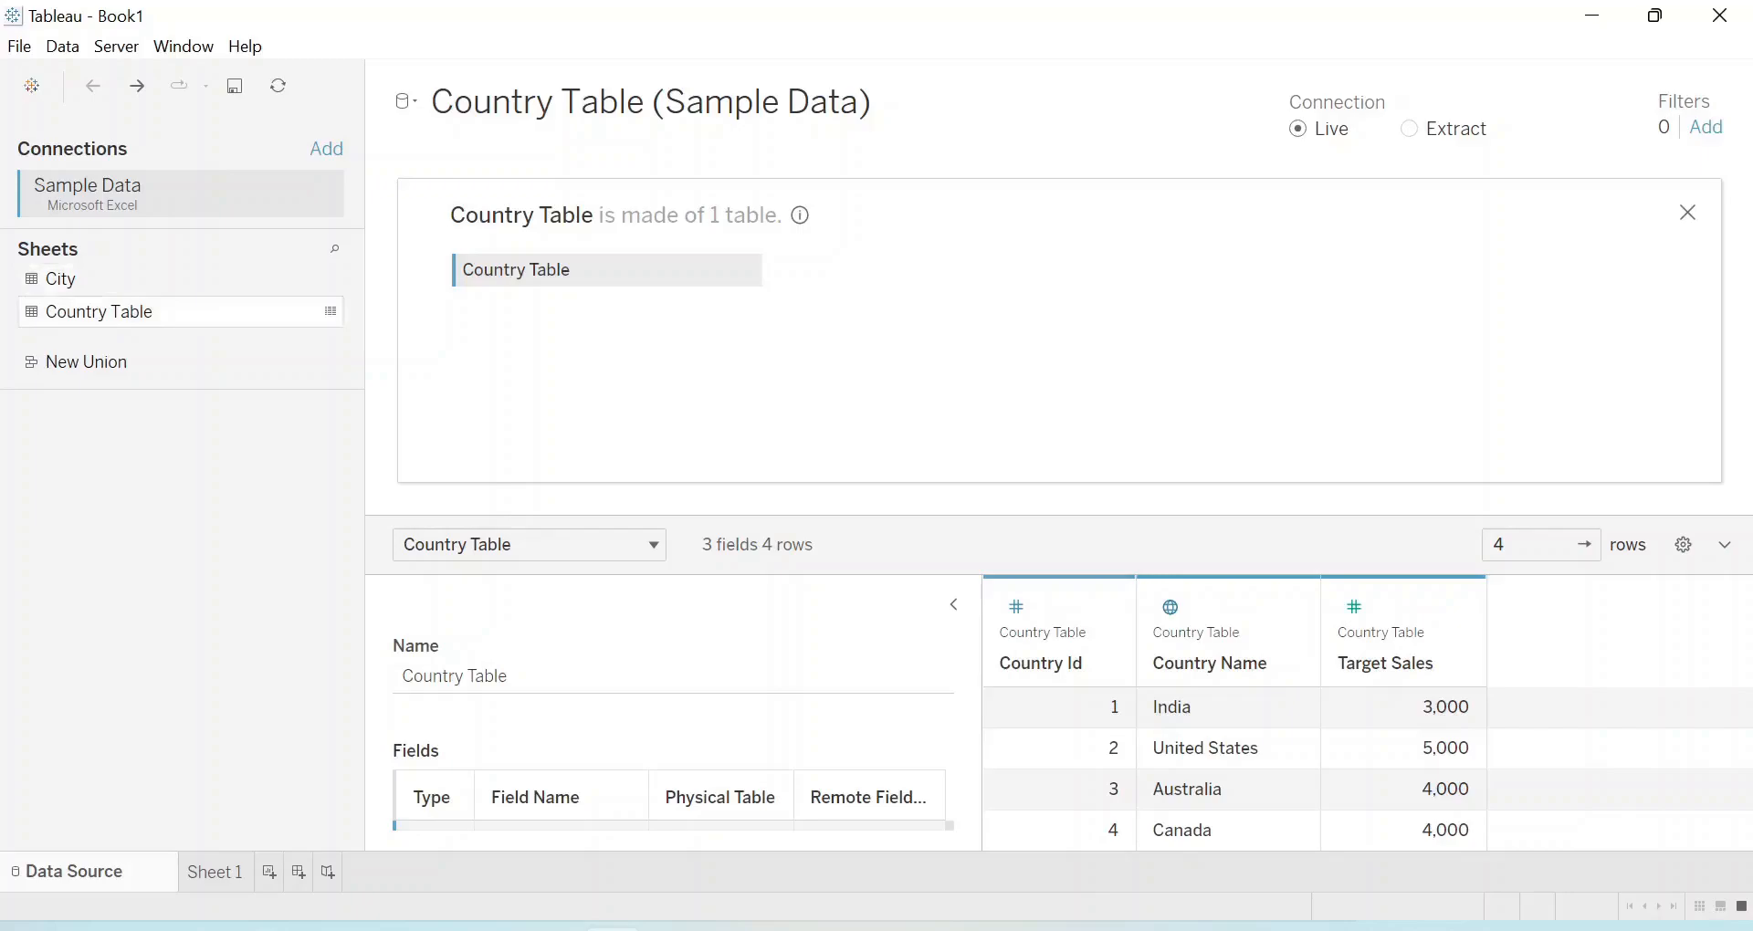
drag(128, 279, 849, 275)
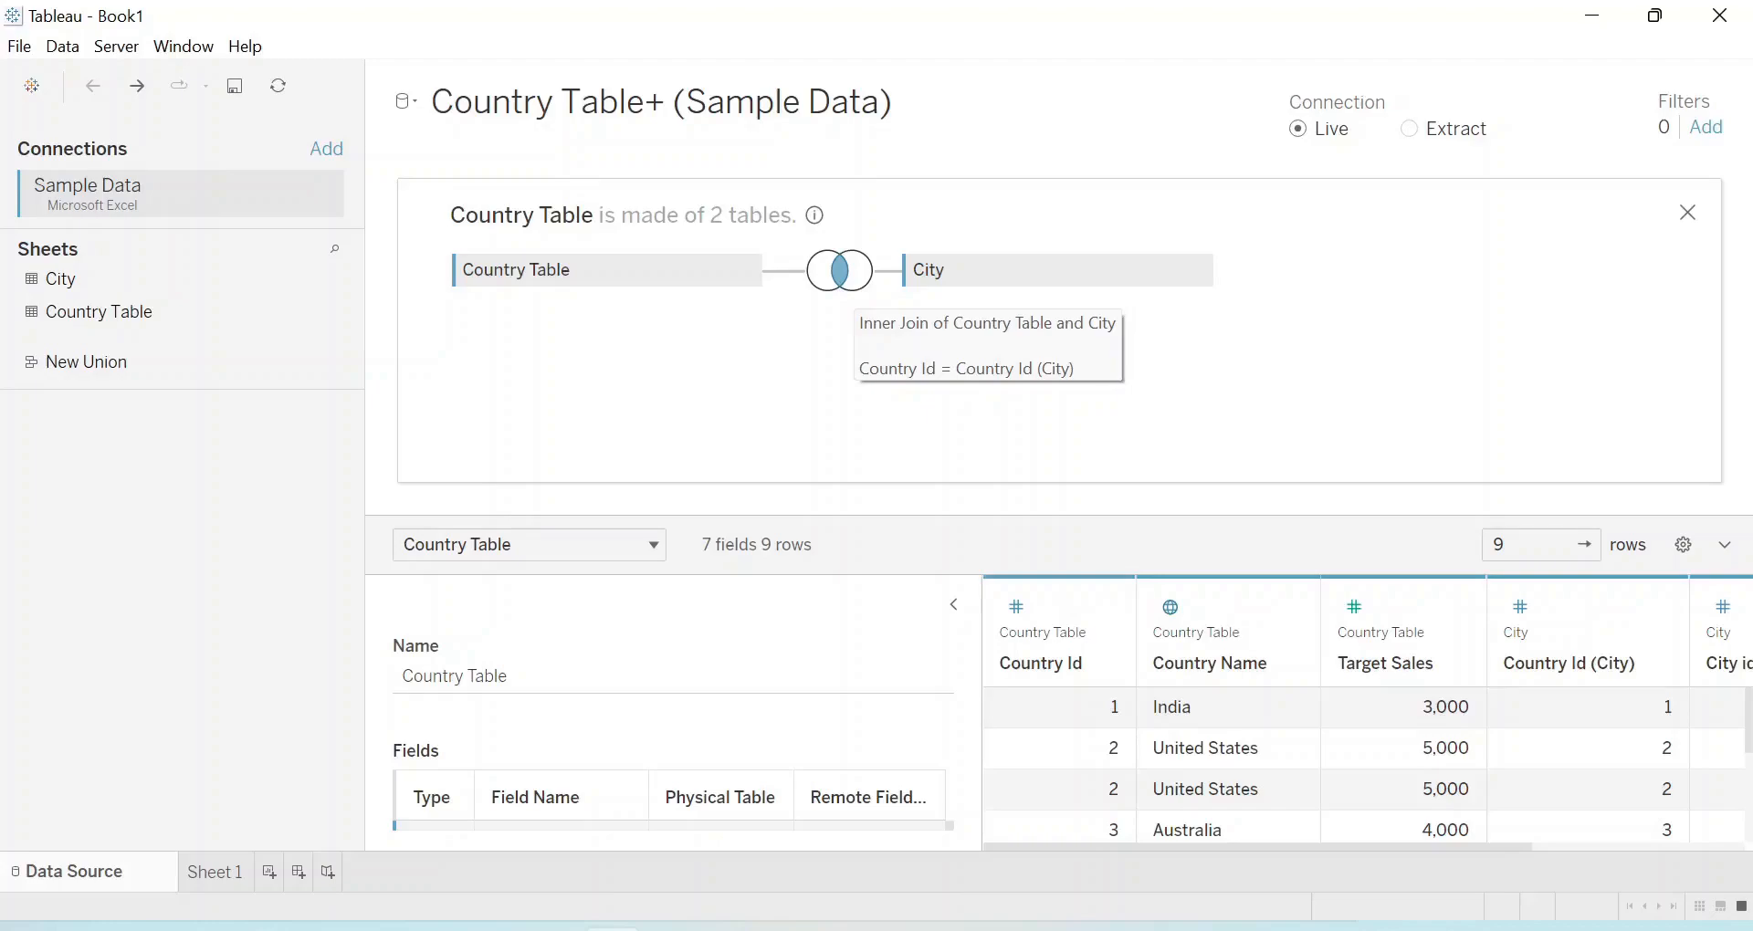
mouse_move(815, 216)
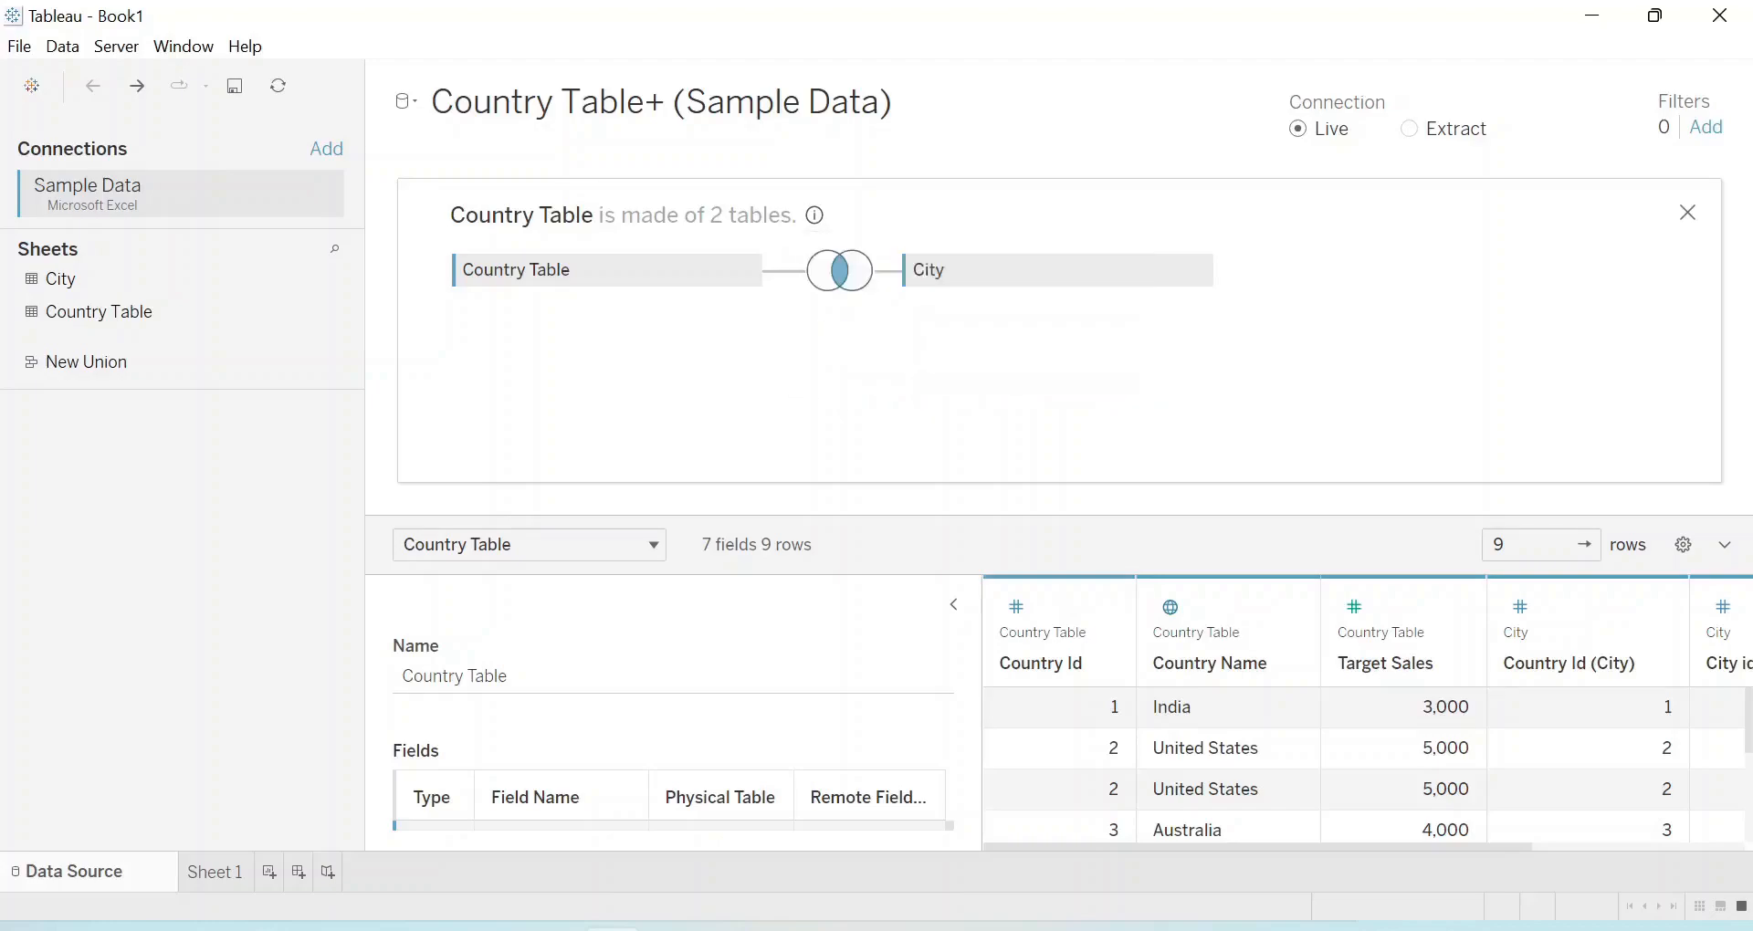
click(841, 271)
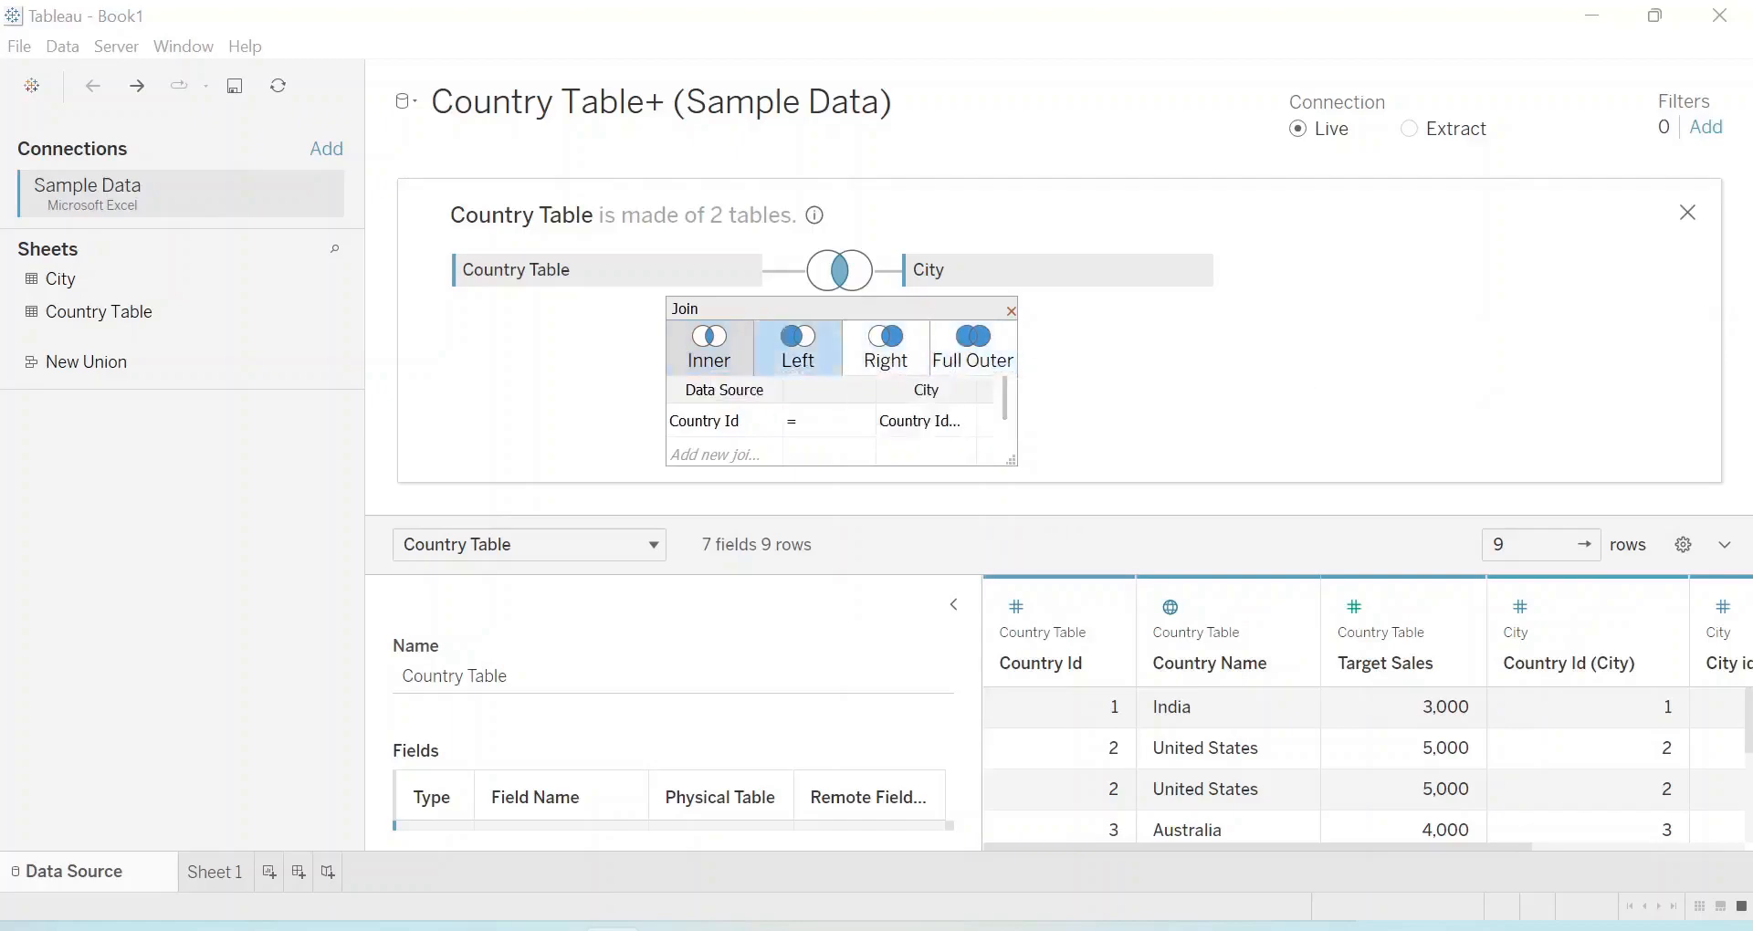
click(1687, 213)
Rename the joined data source as Crossdatabase Join
click(730, 101)
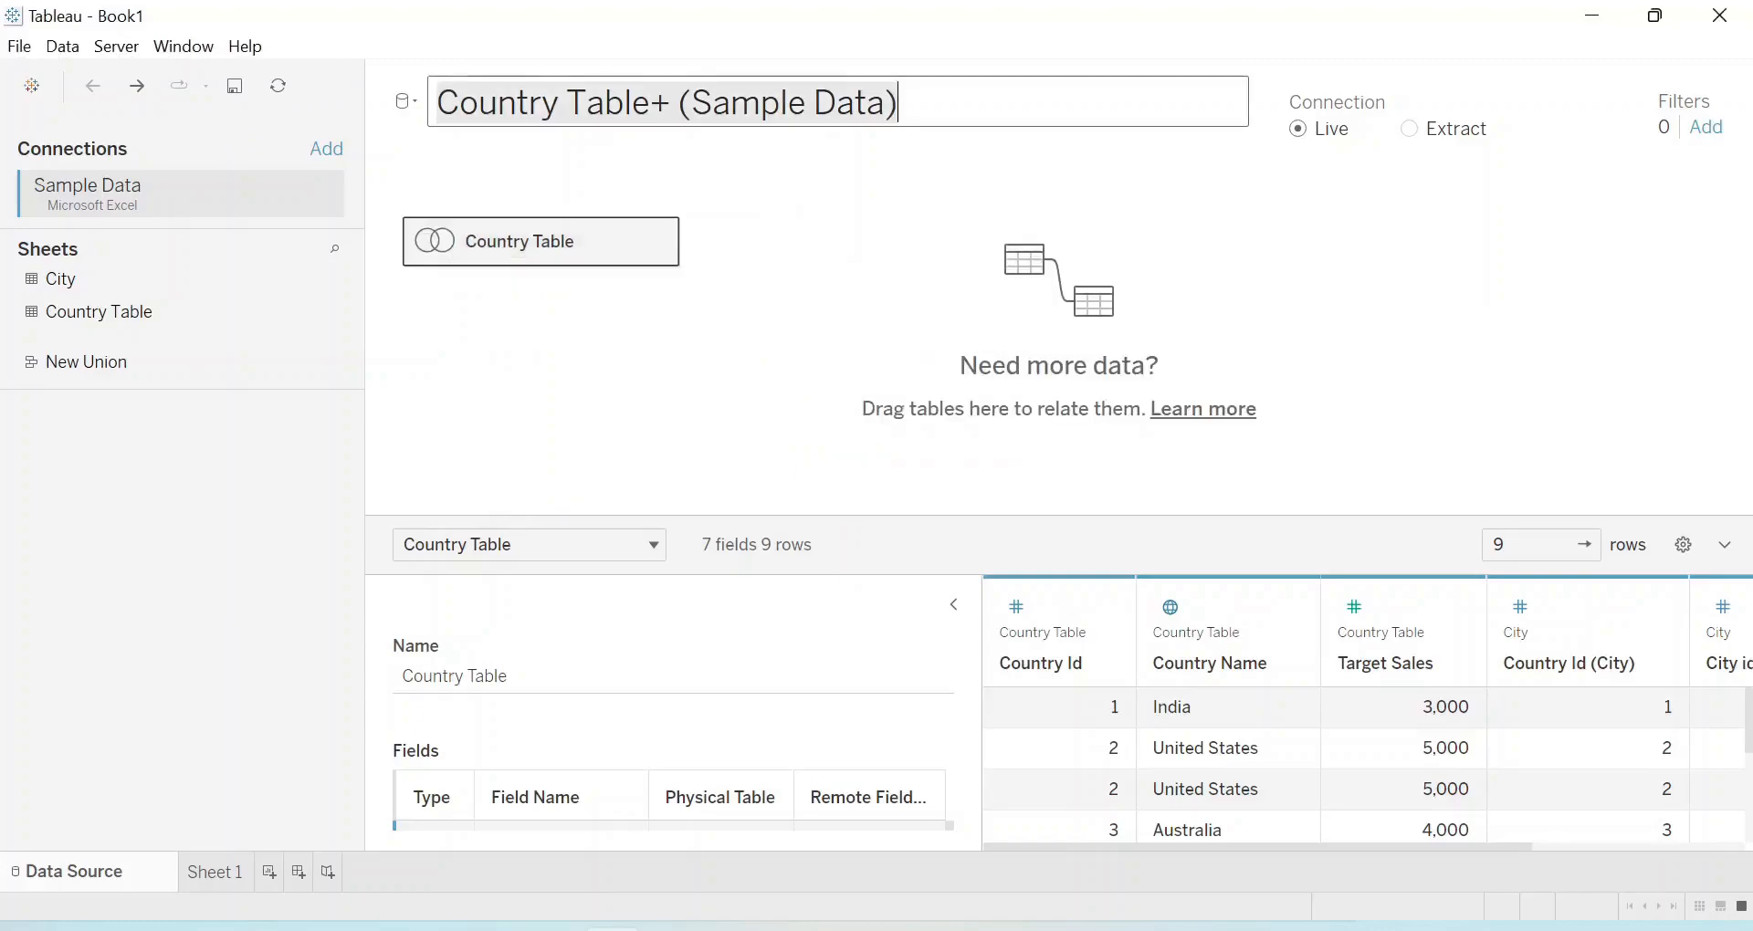
text(Crossdatabase Join)
key(Return)
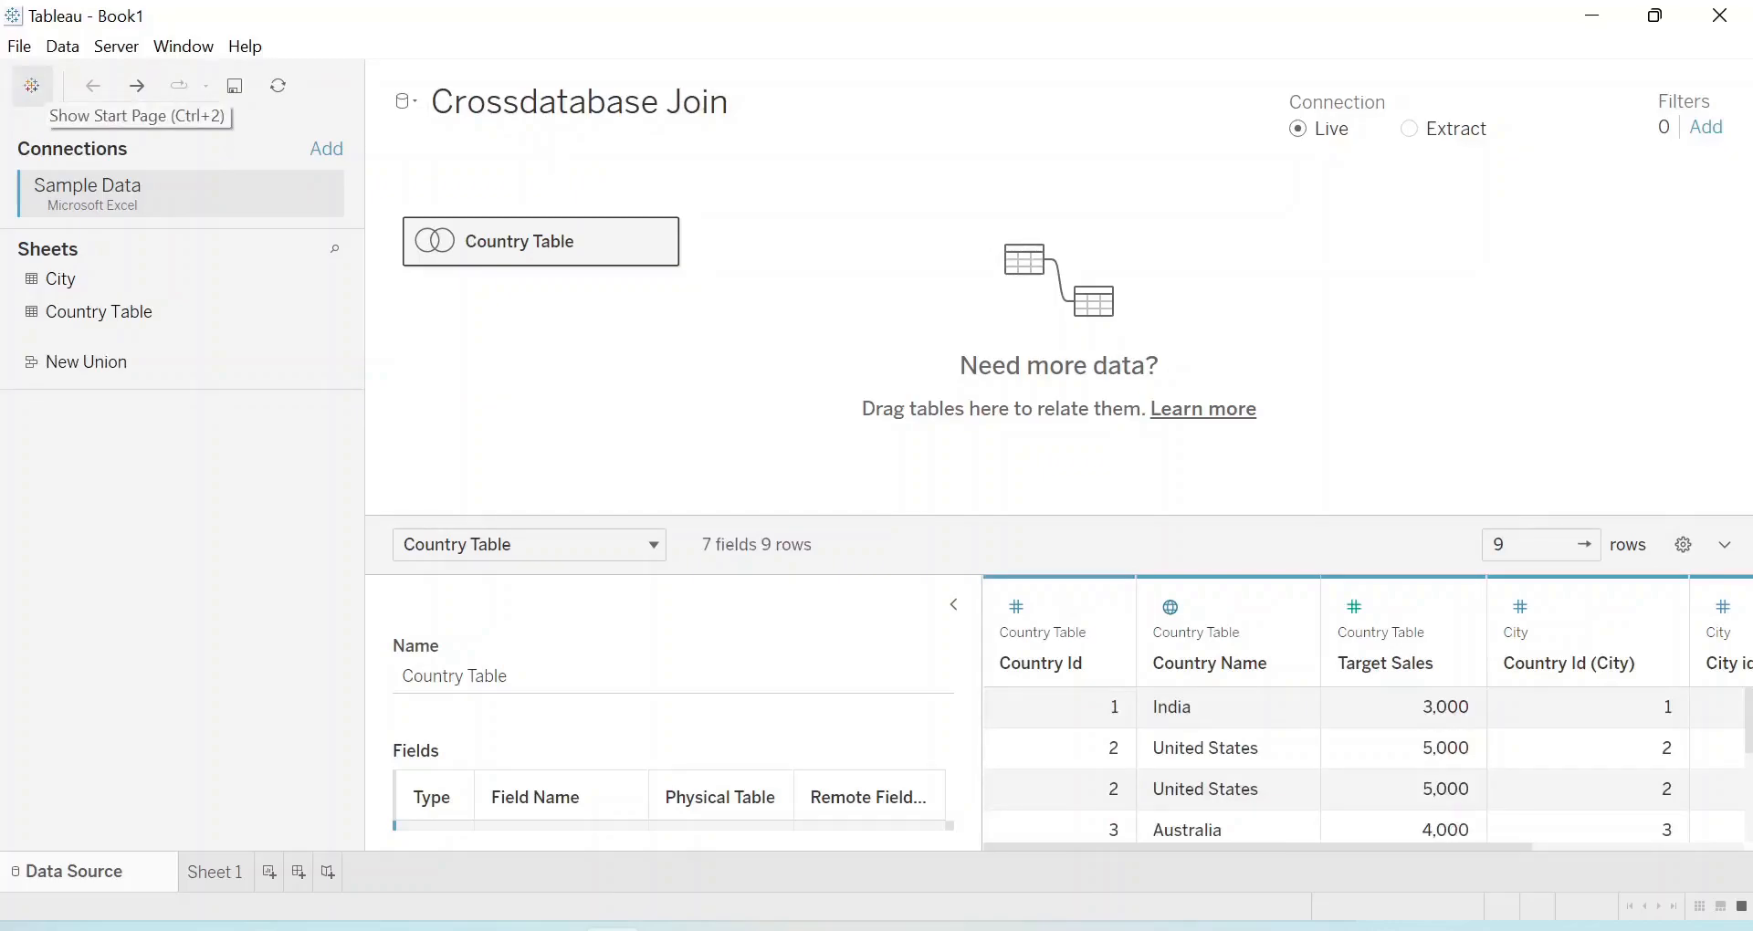
Create another data source from the Sample Data Excel workbook and add Country Table to its canvas
click(32, 85)
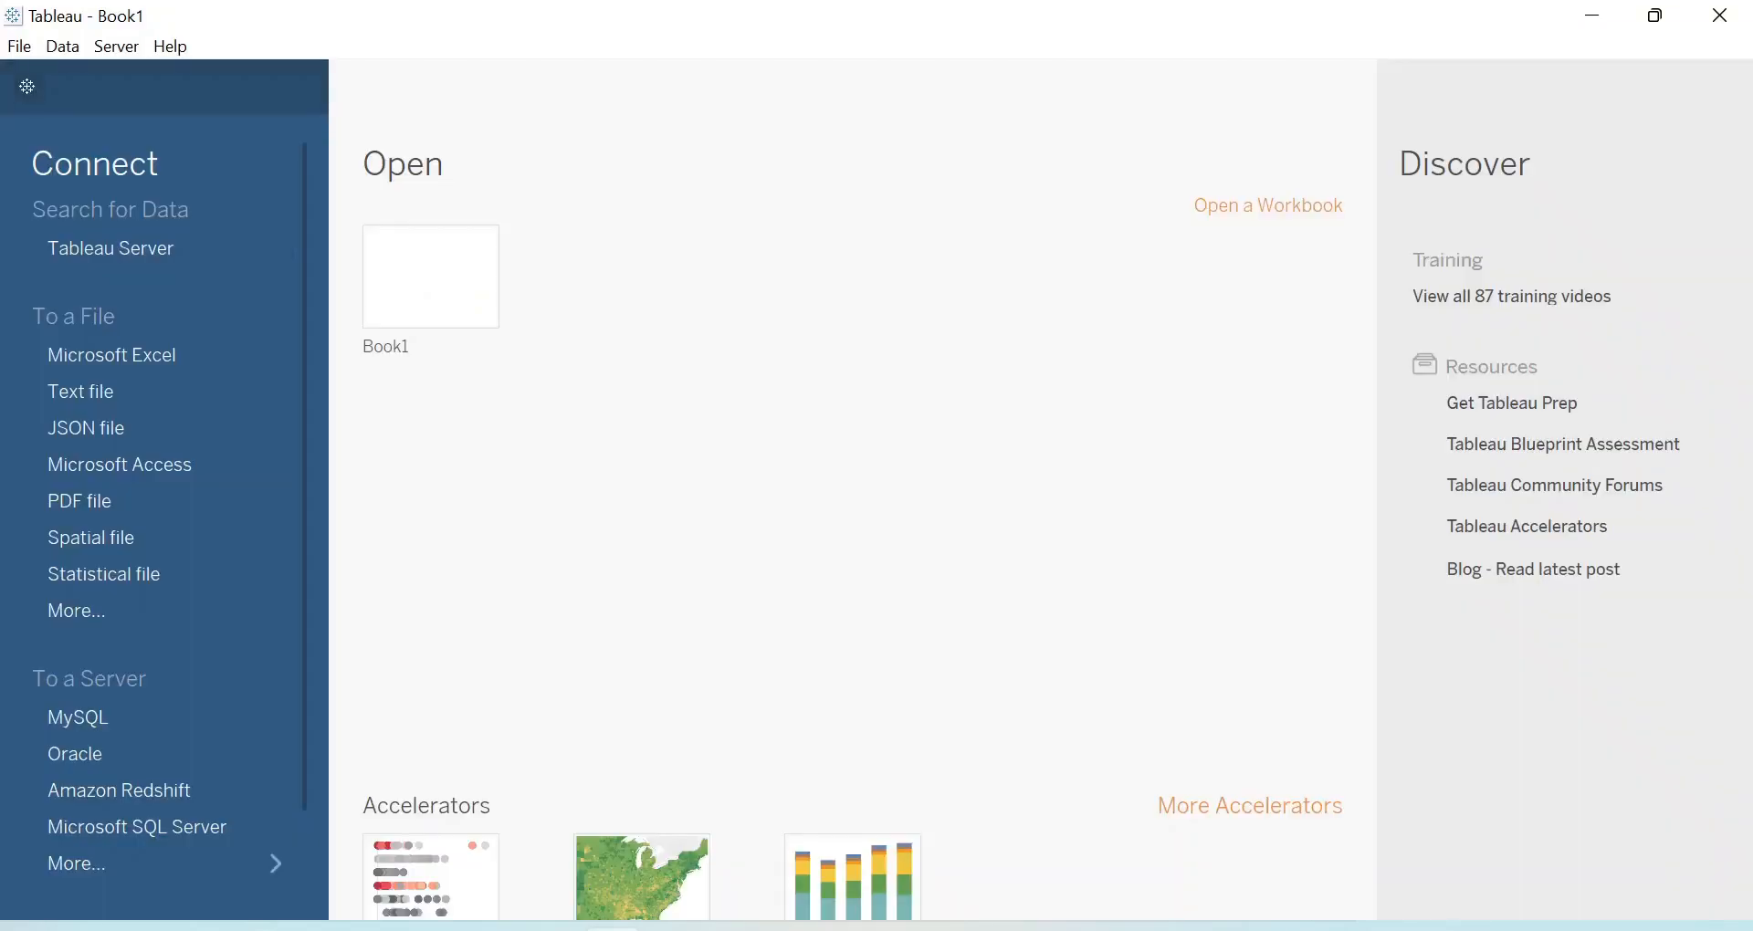
click(112, 355)
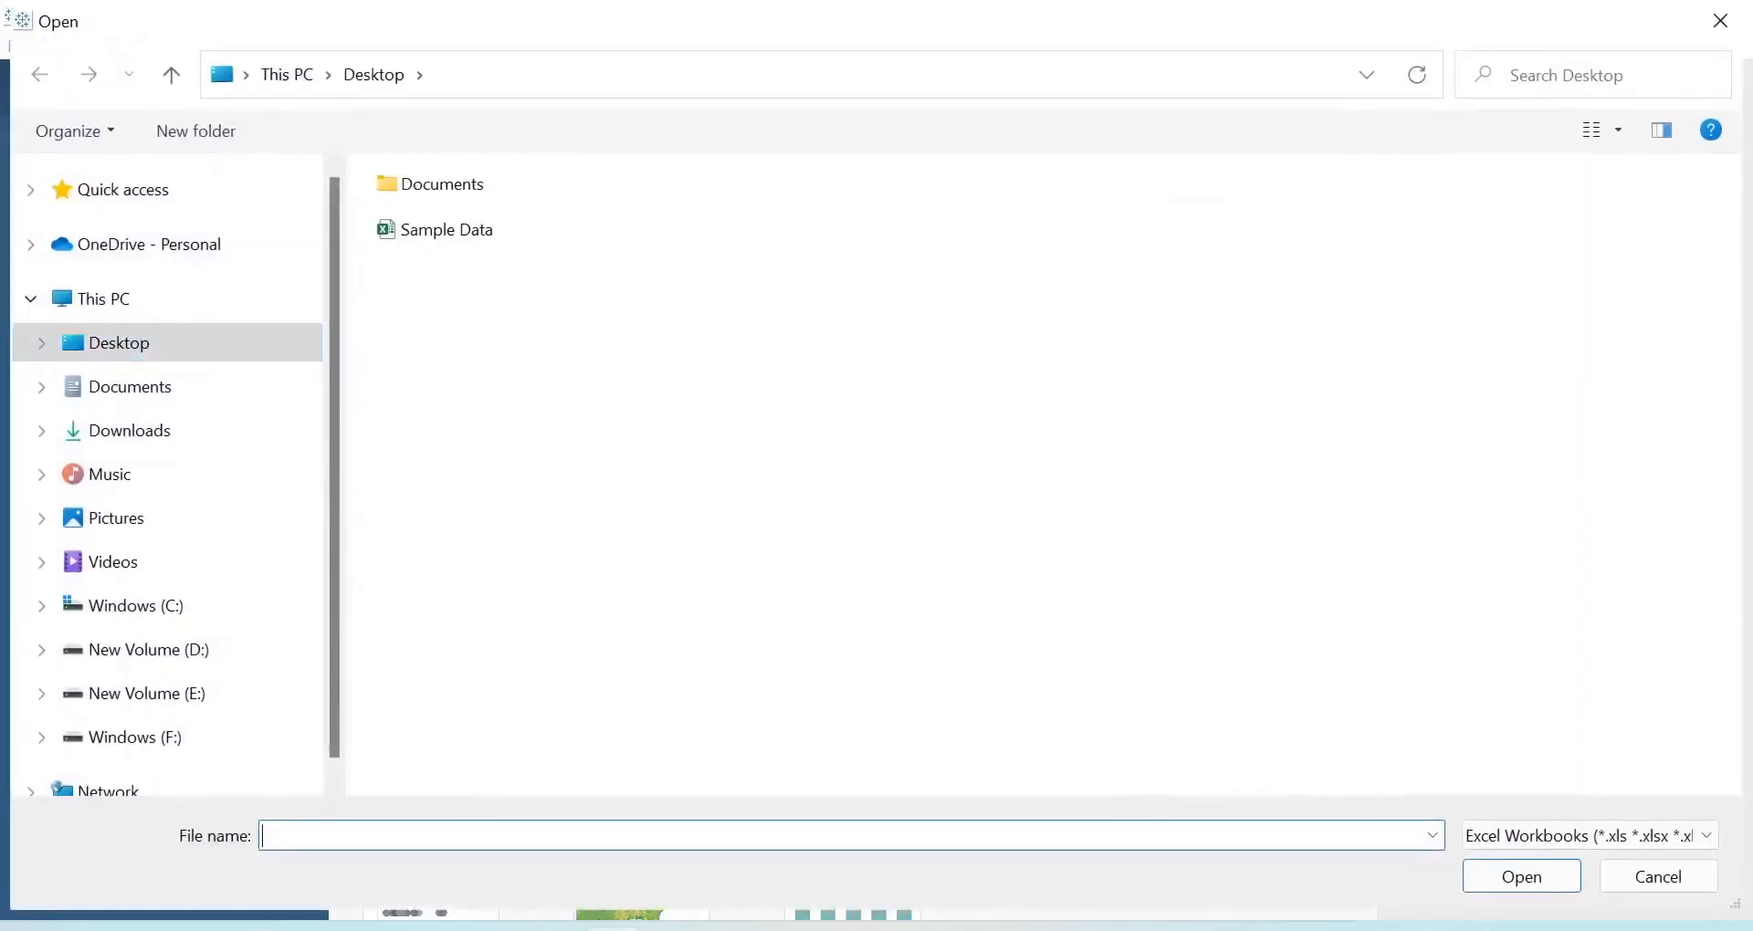
double_click(436, 229)
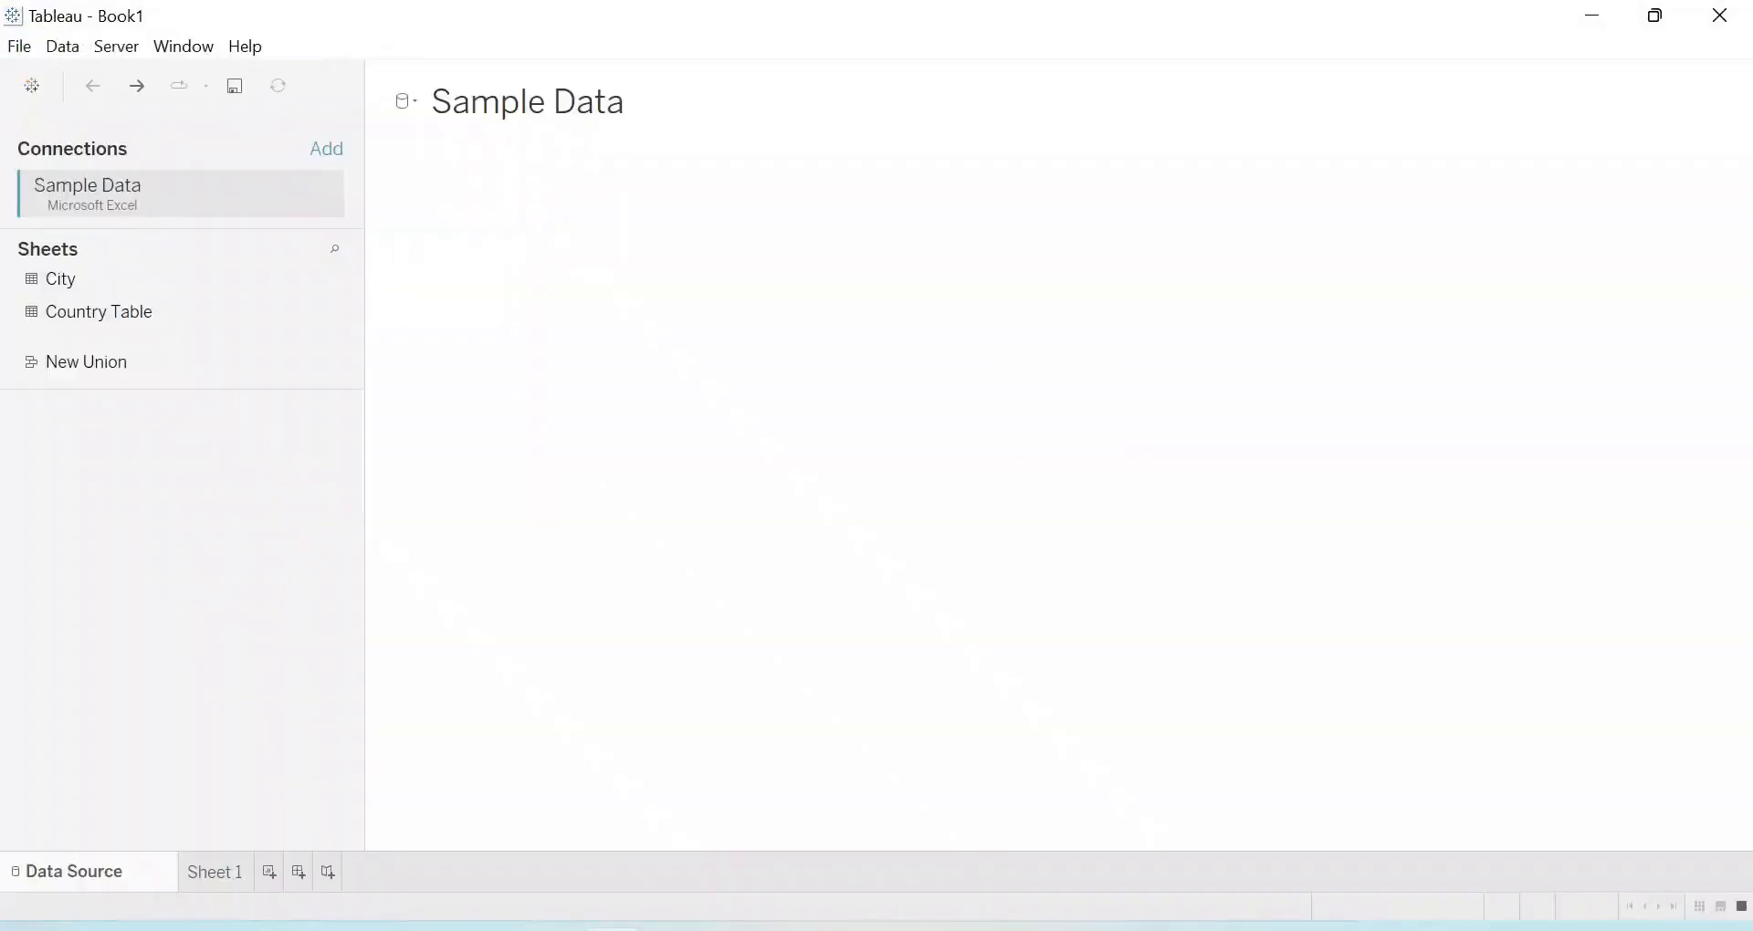
drag(99, 312, 522, 282)
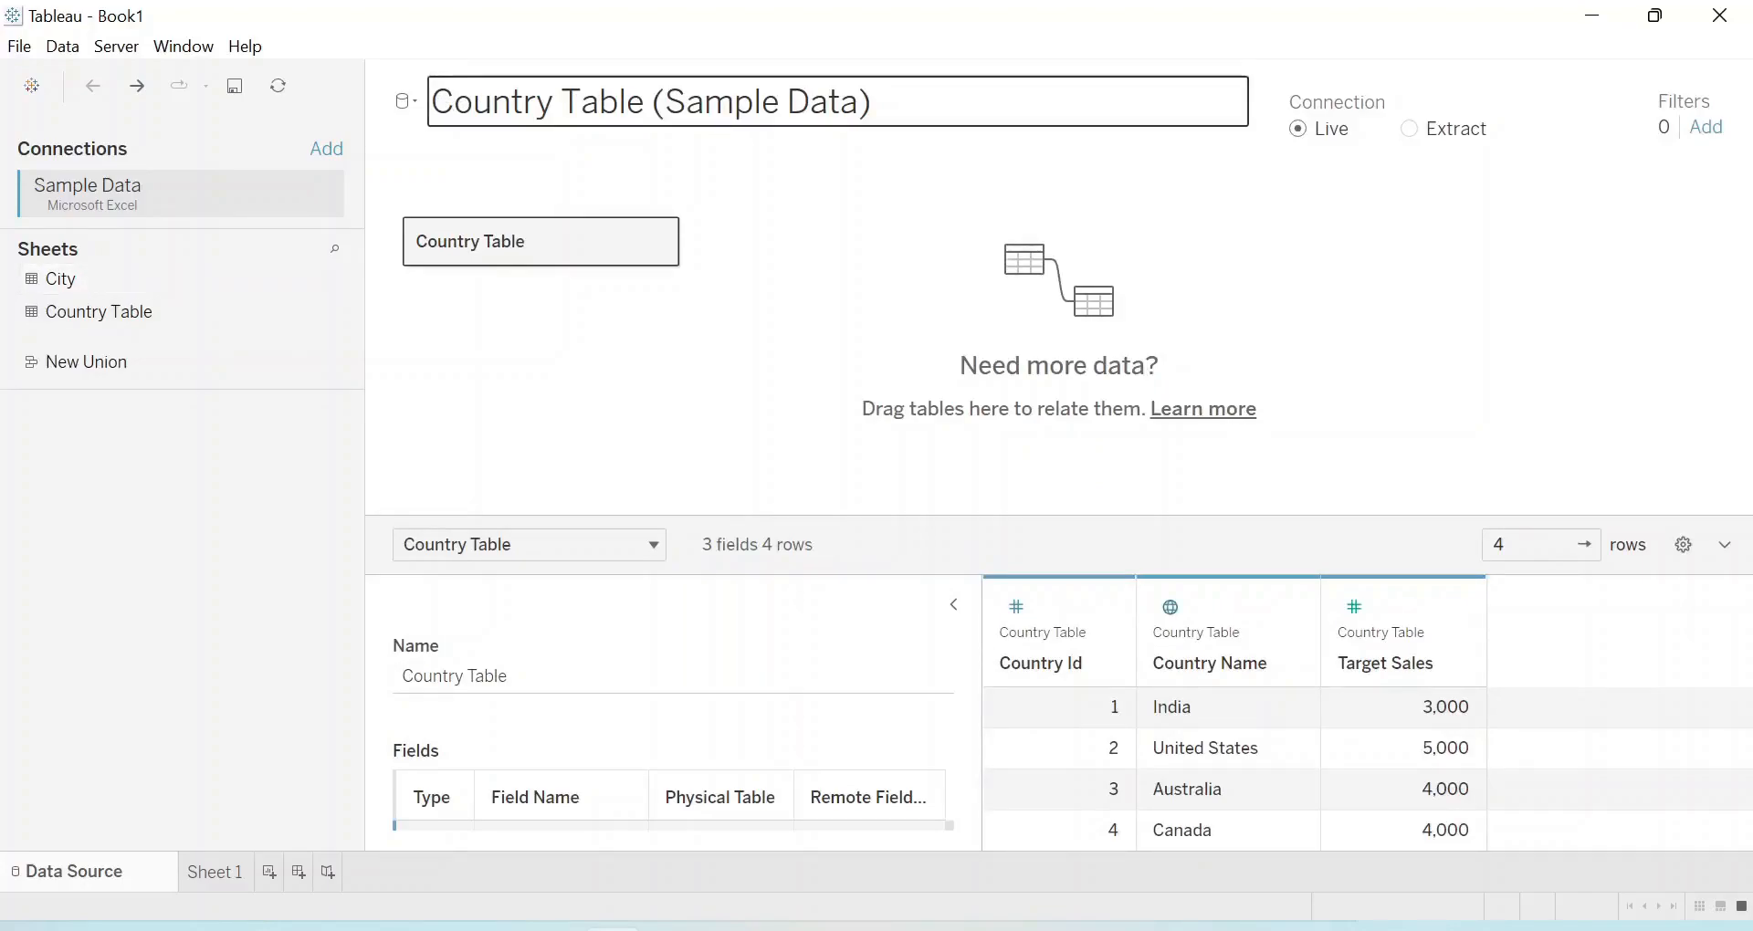
Rename the new Country Table data source as Data Blend
double_click(498, 102)
key(ctrl+a)
key(BackSpace)
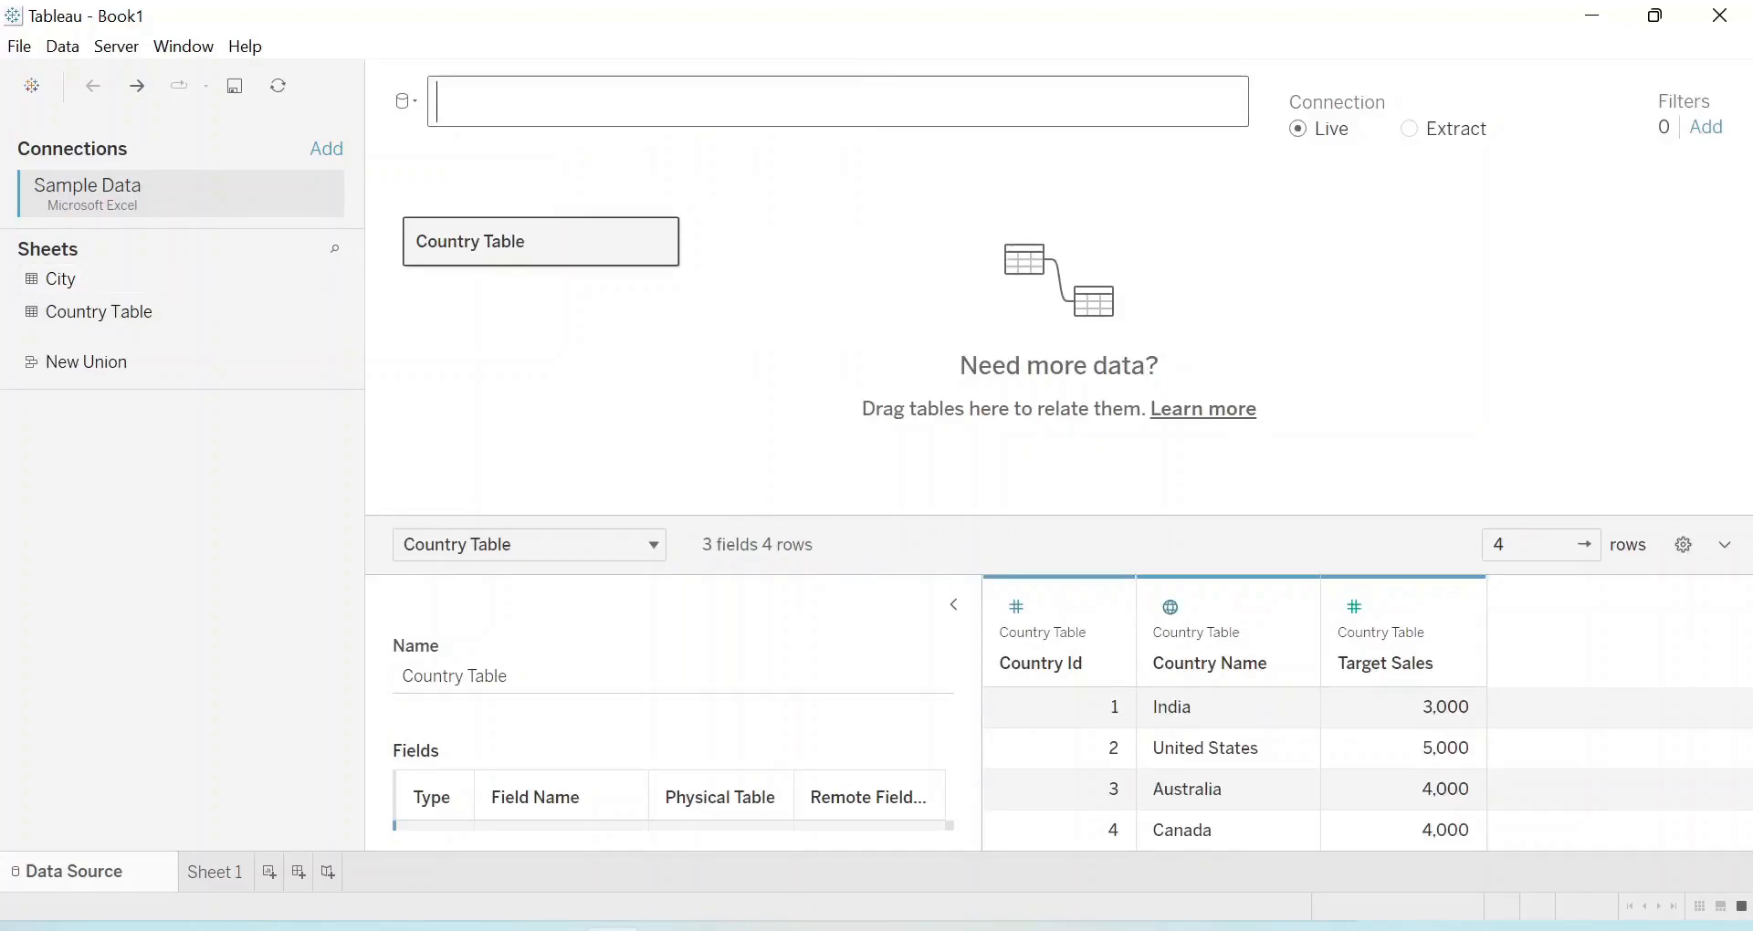
text(Data)
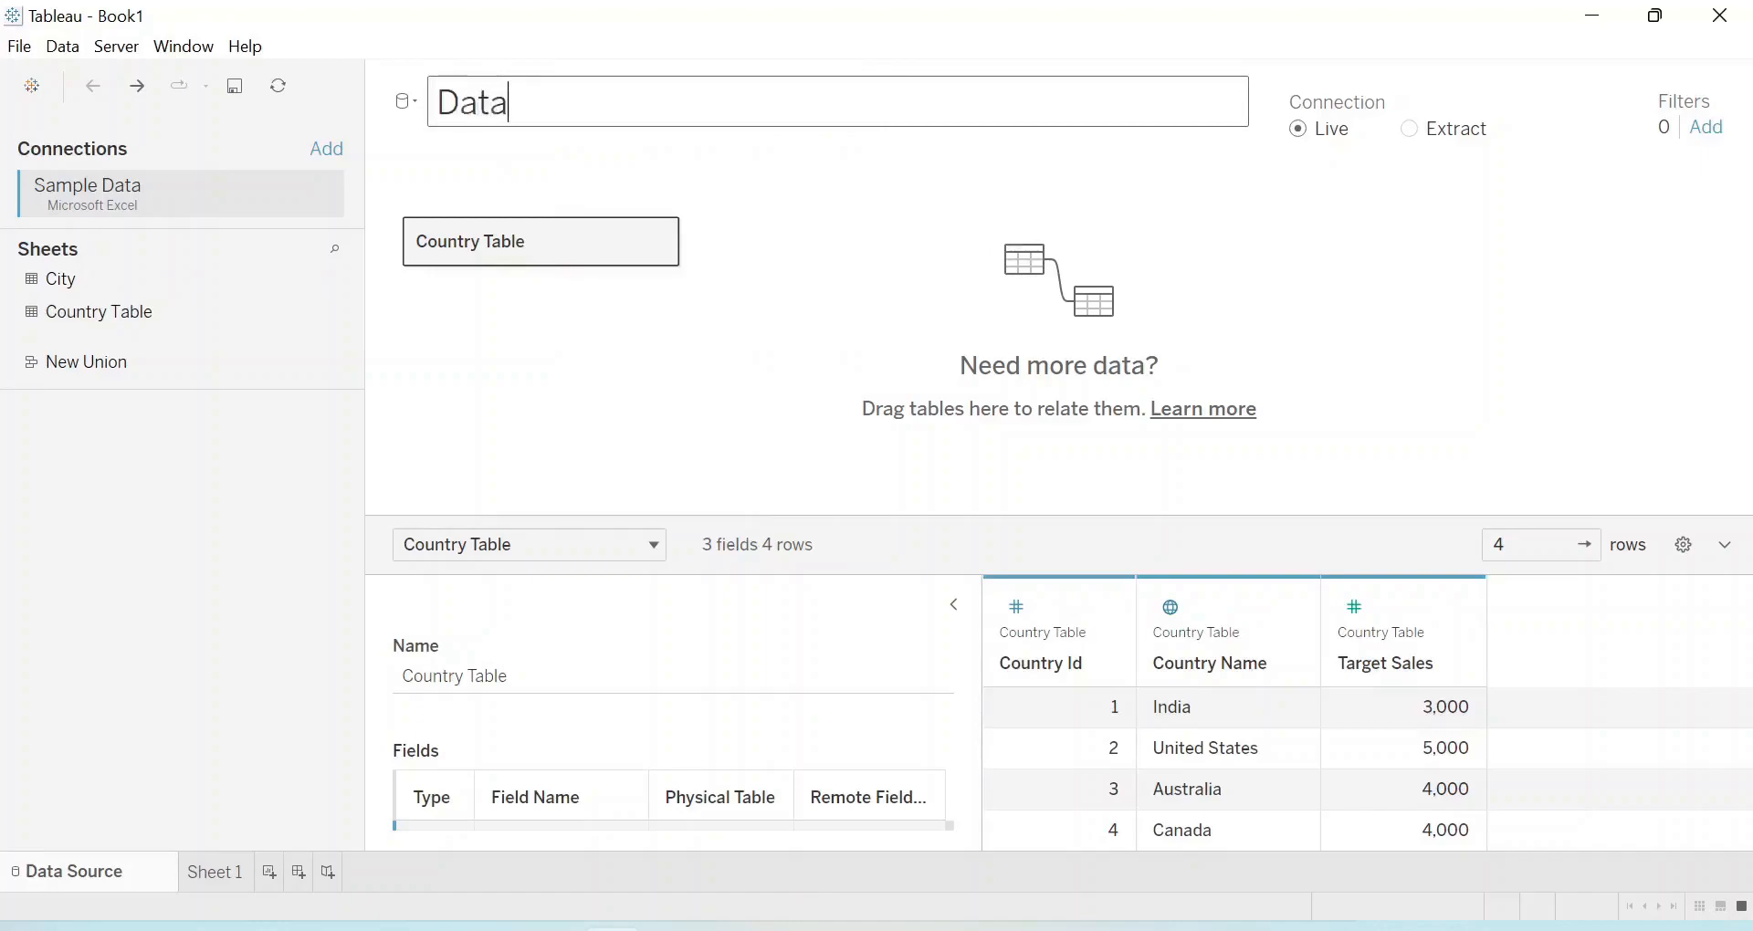
text( Blend)
Review the Relationship vs Join vs Data Blending slide, then examine how the Relationship and Crossdatabase Join data sources are modelled in Tableau
click(216, 873)
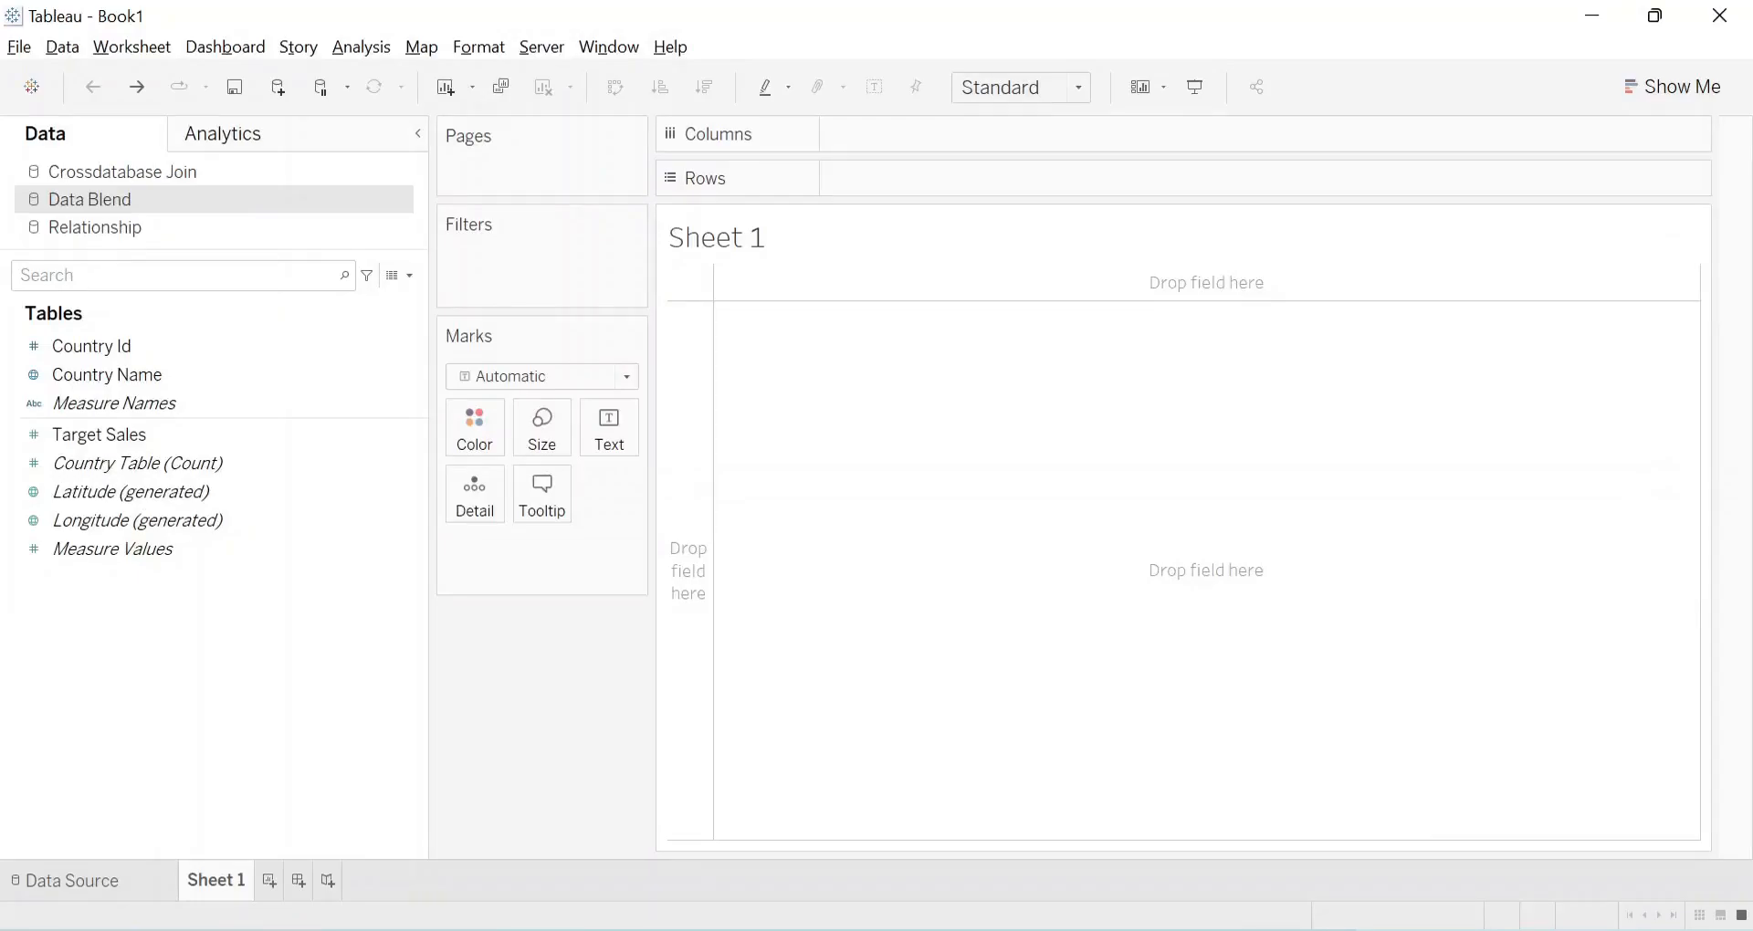
key(alt+Tab)
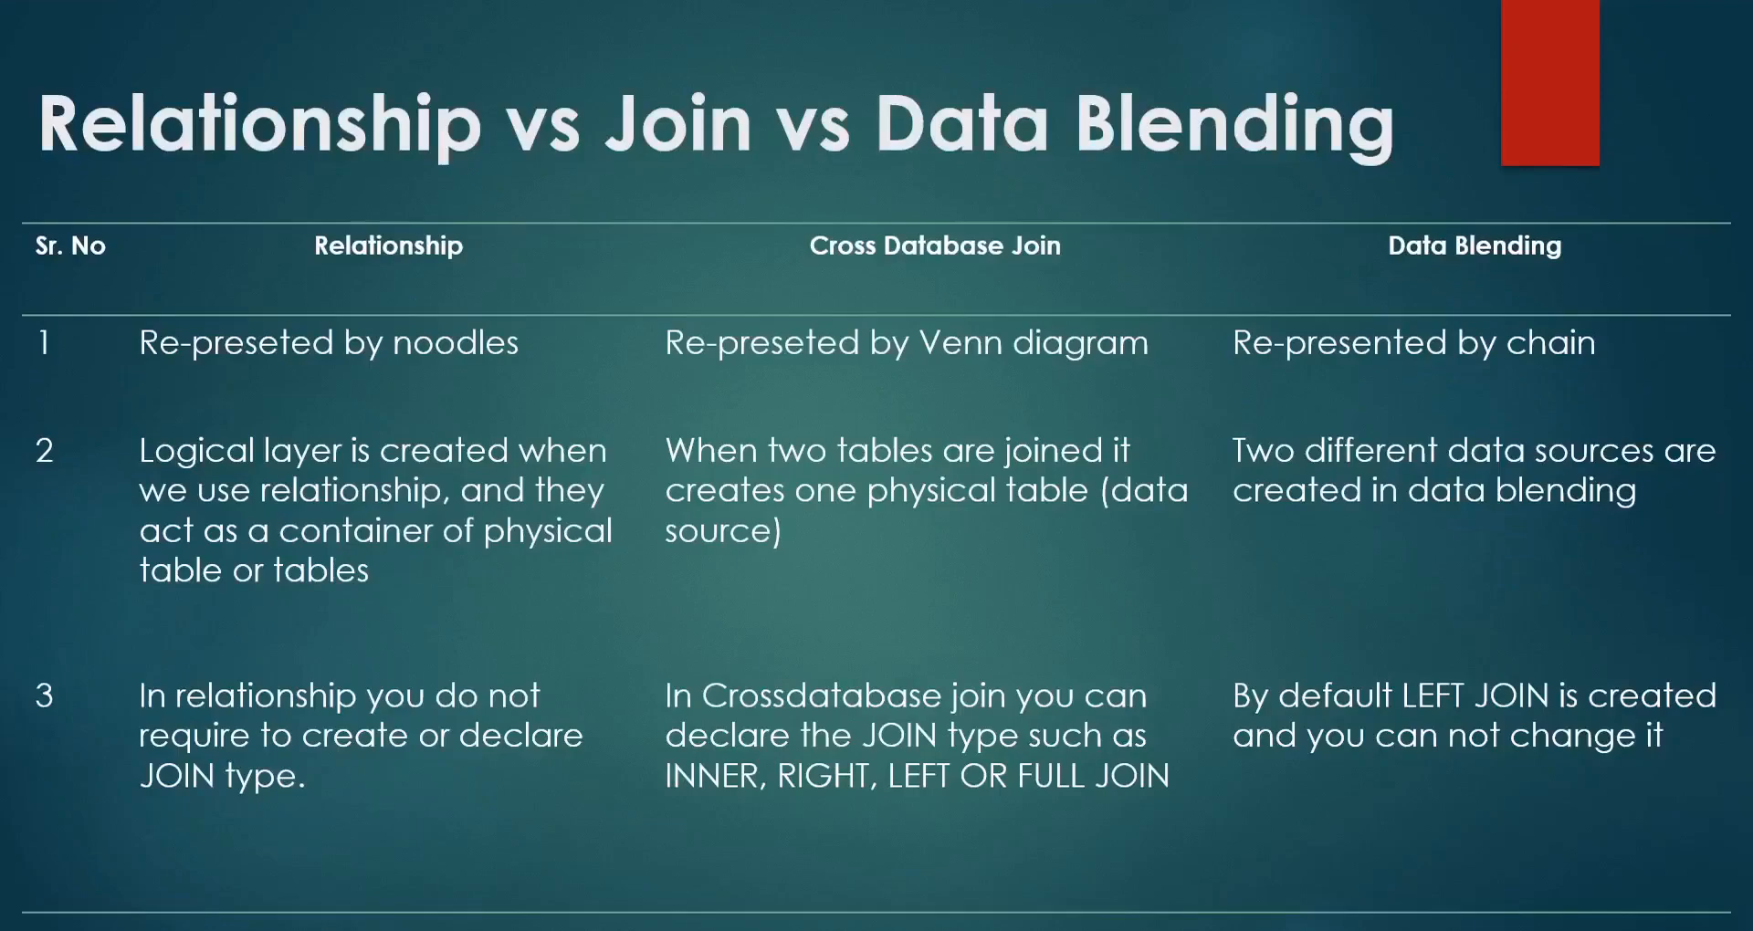
key(alt+Tab)
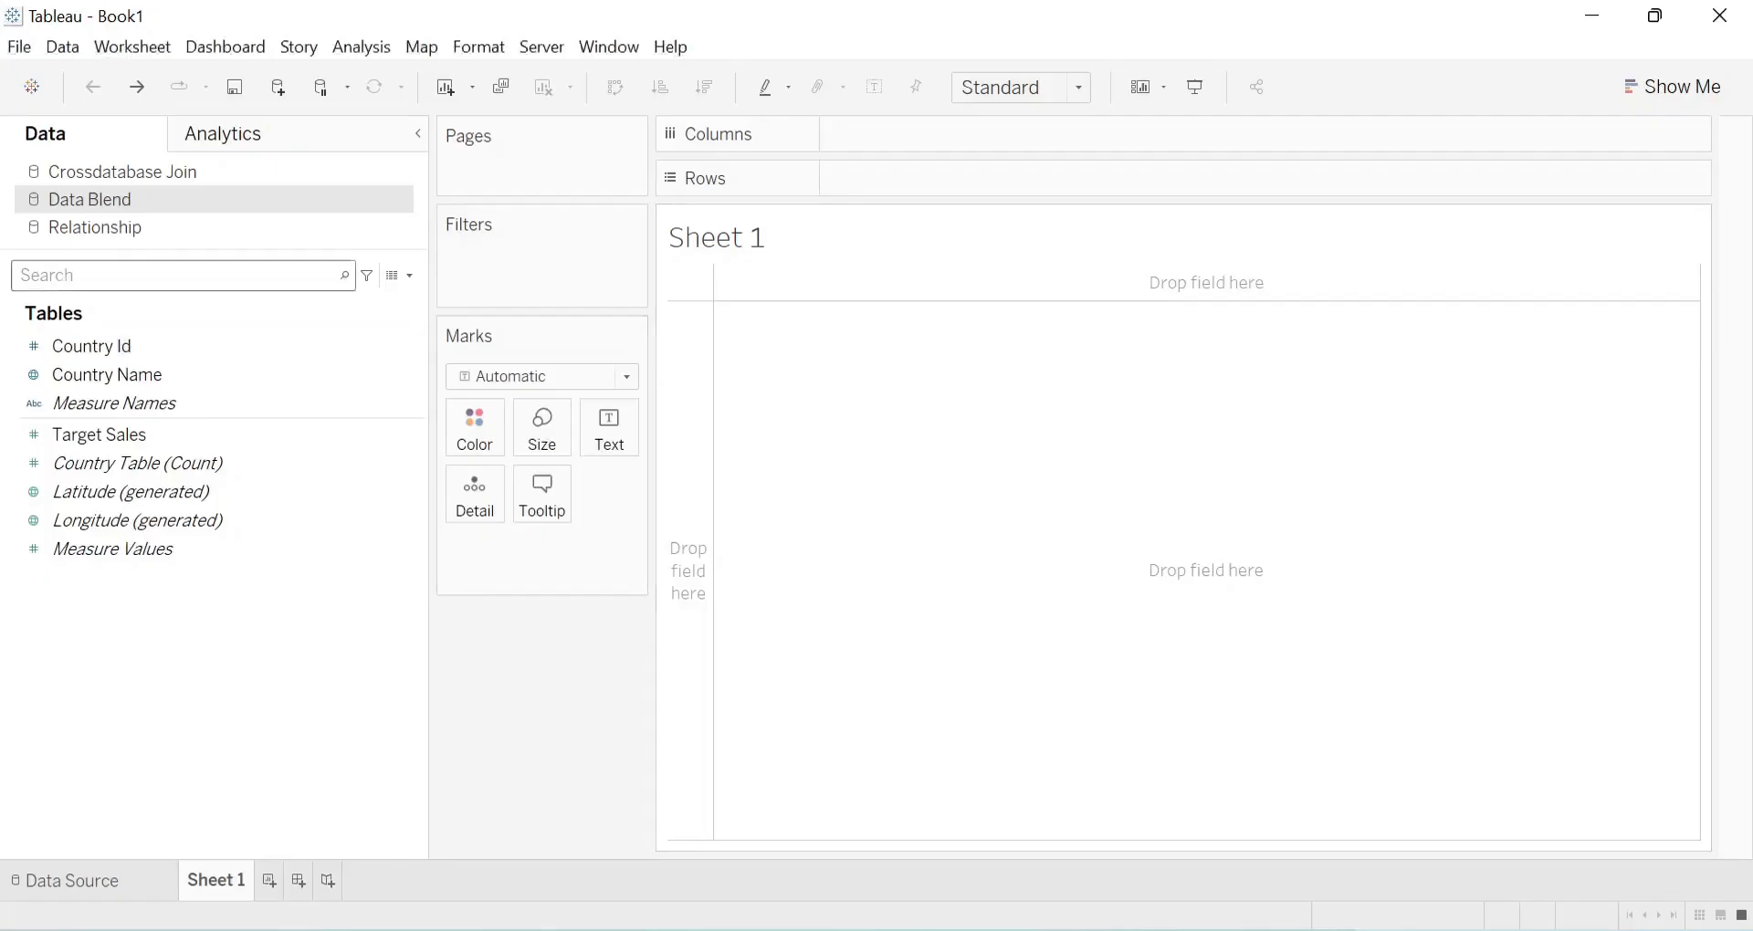
click(95, 227)
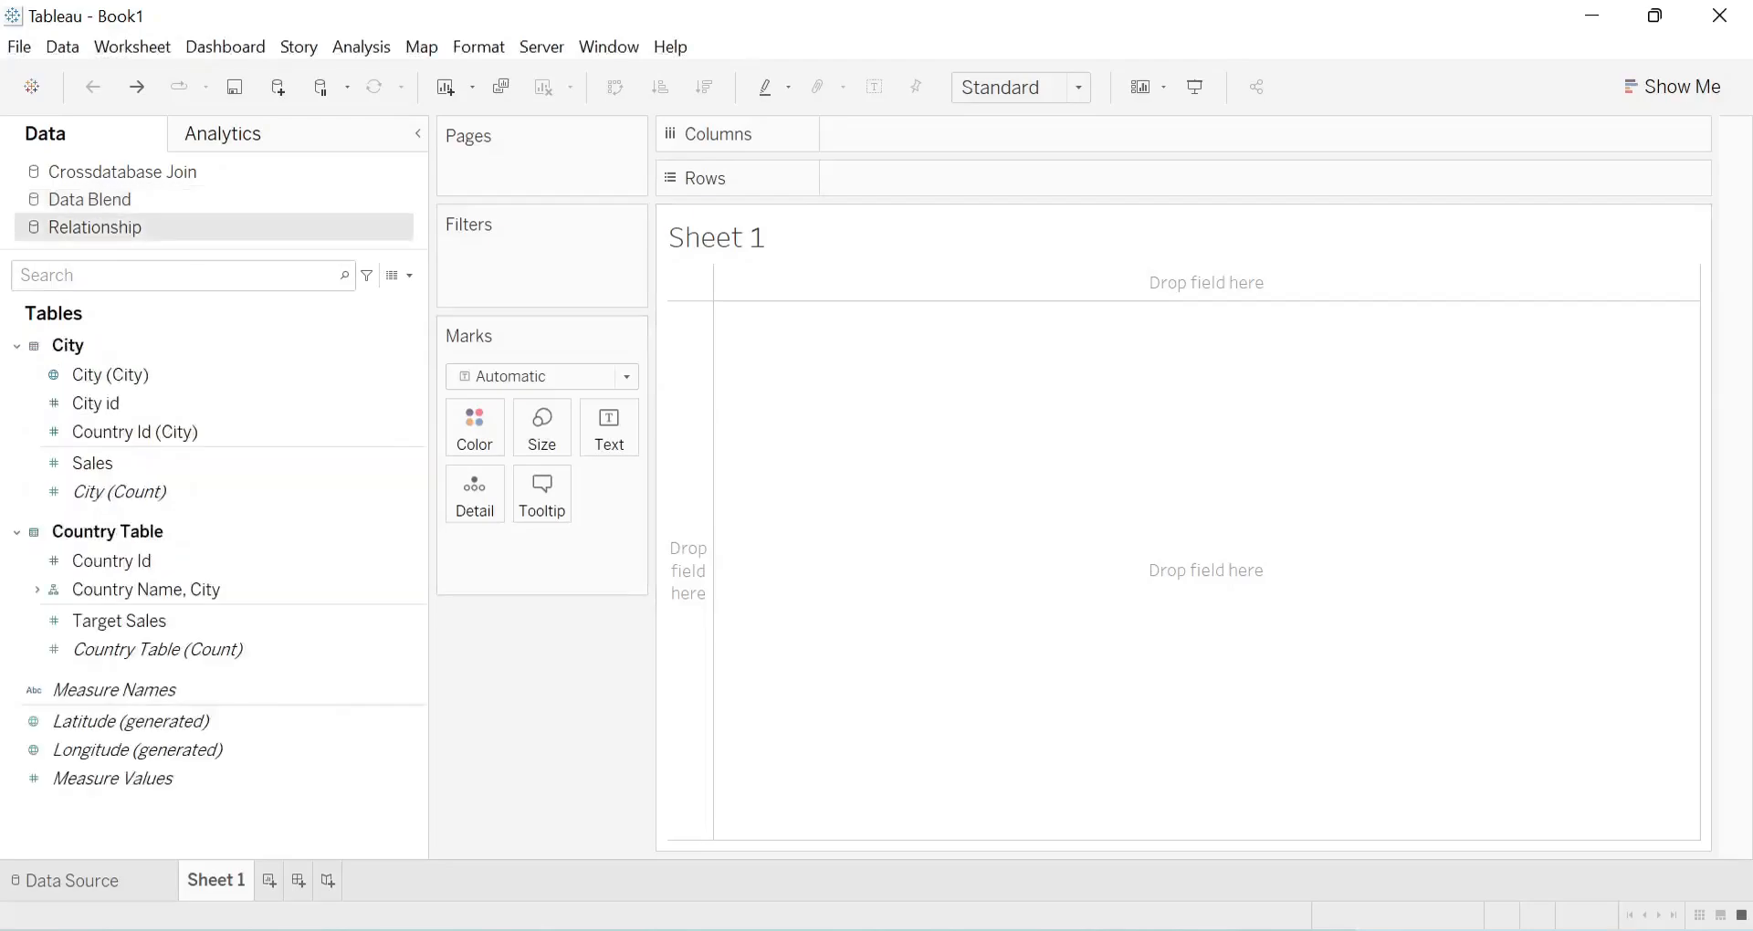
click(72, 881)
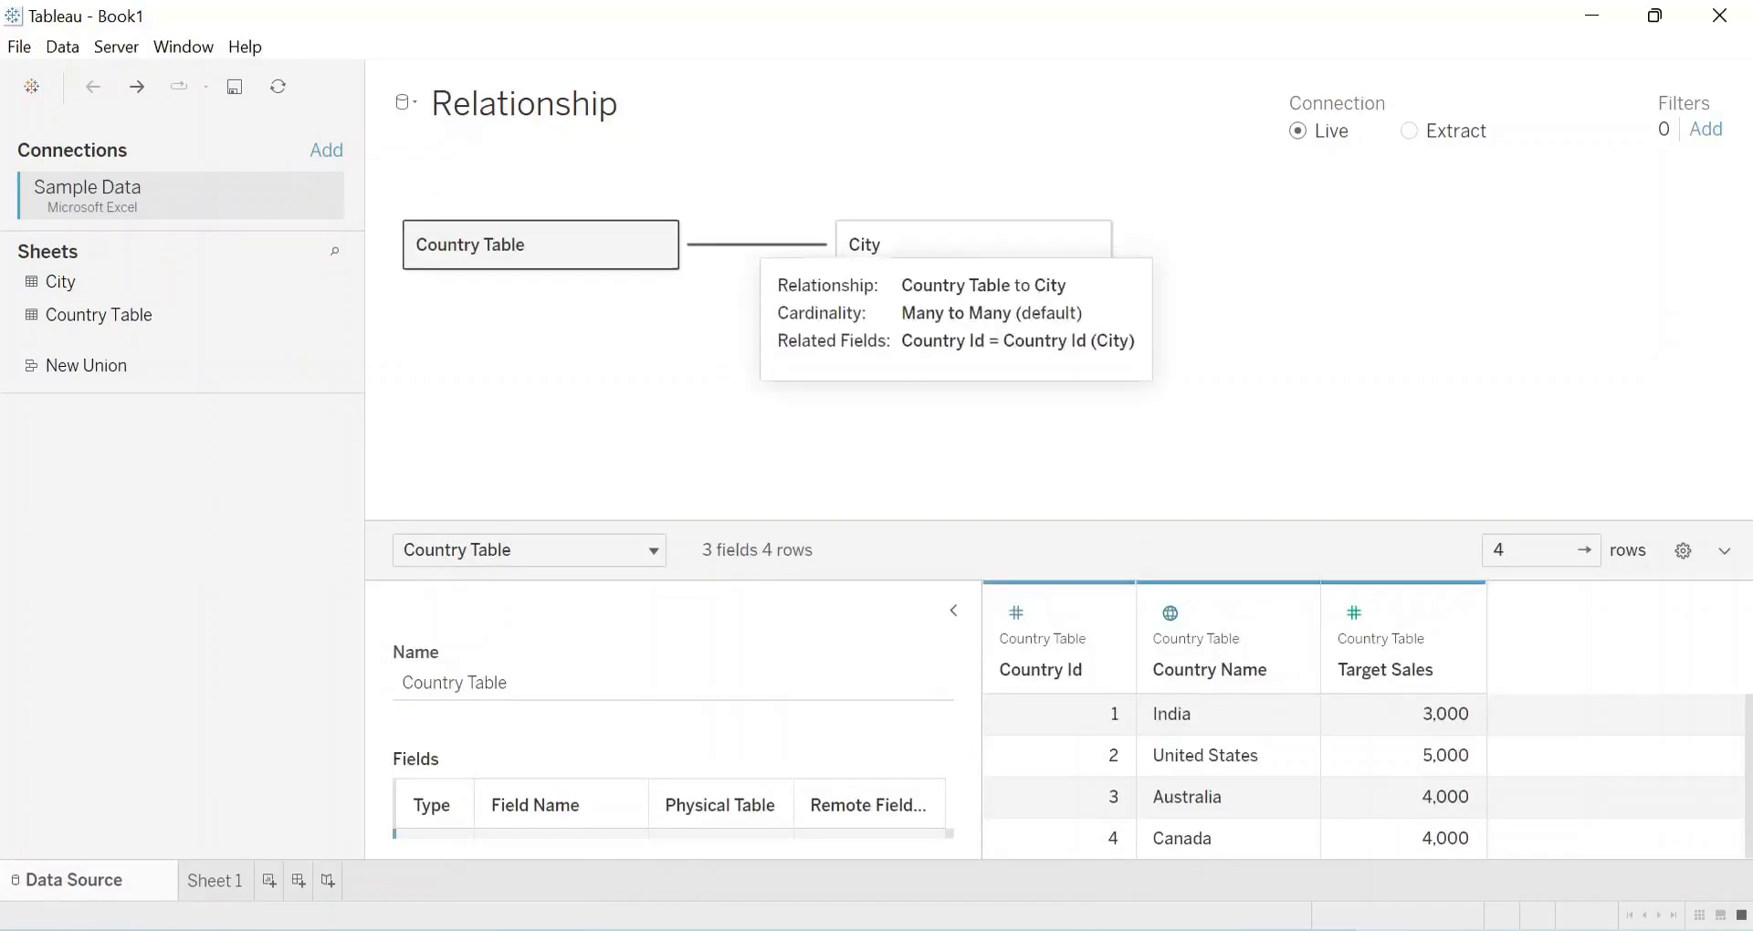
click(406, 102)
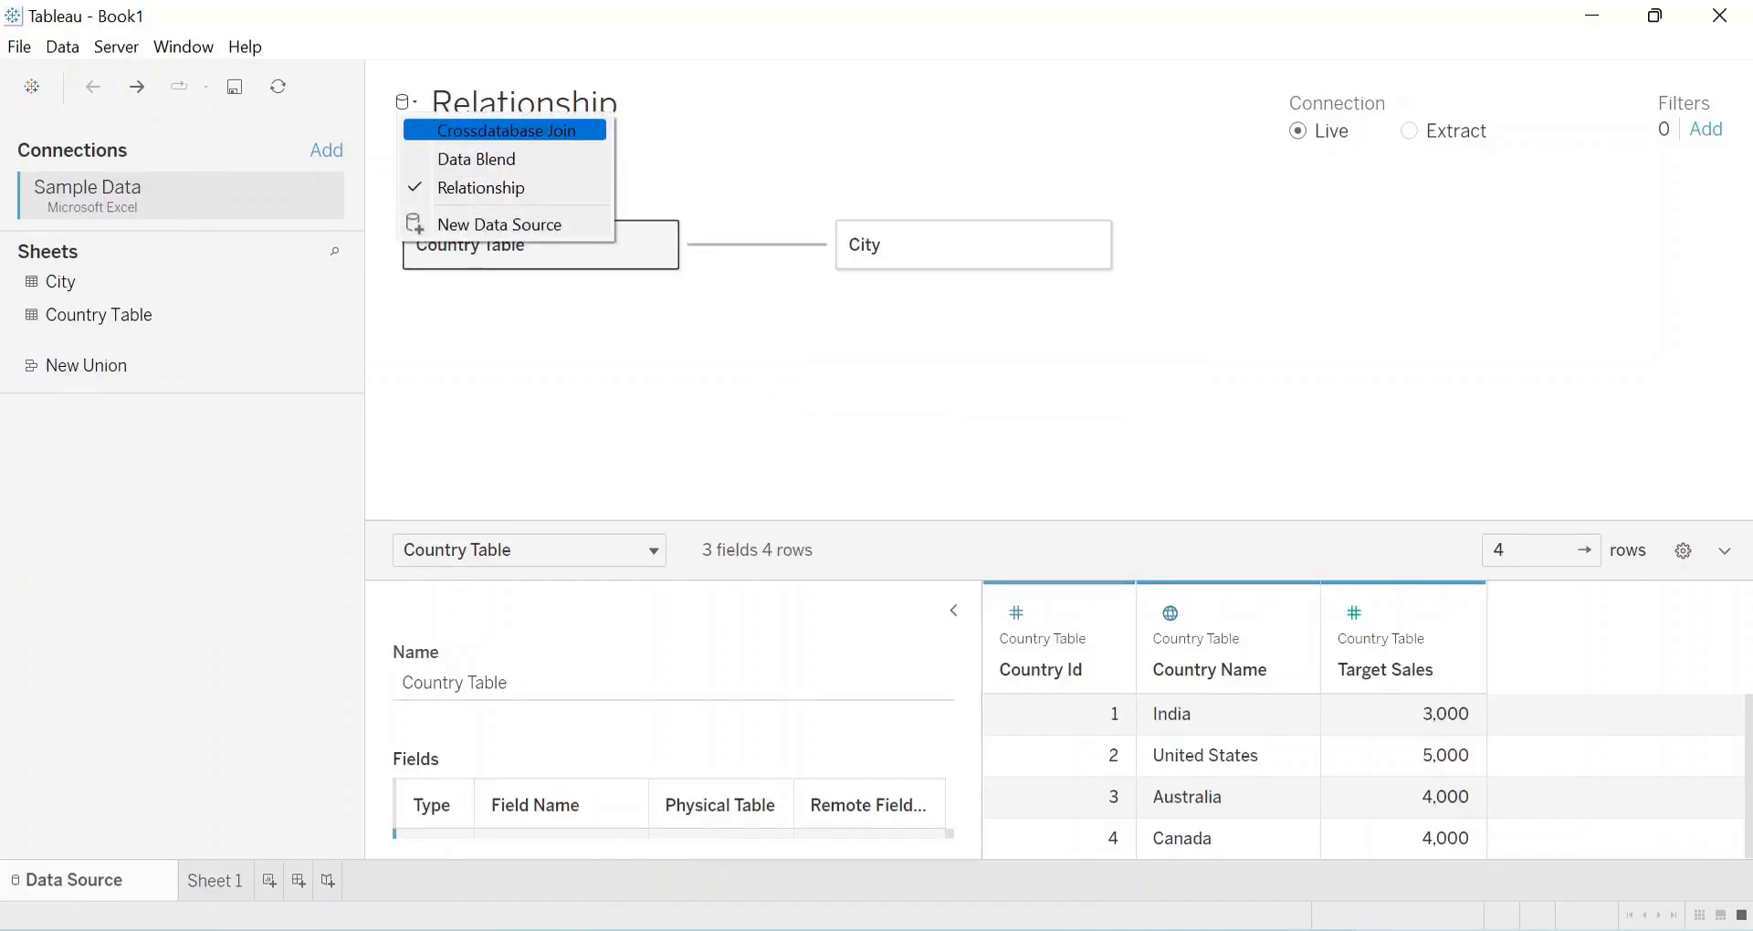
click(505, 131)
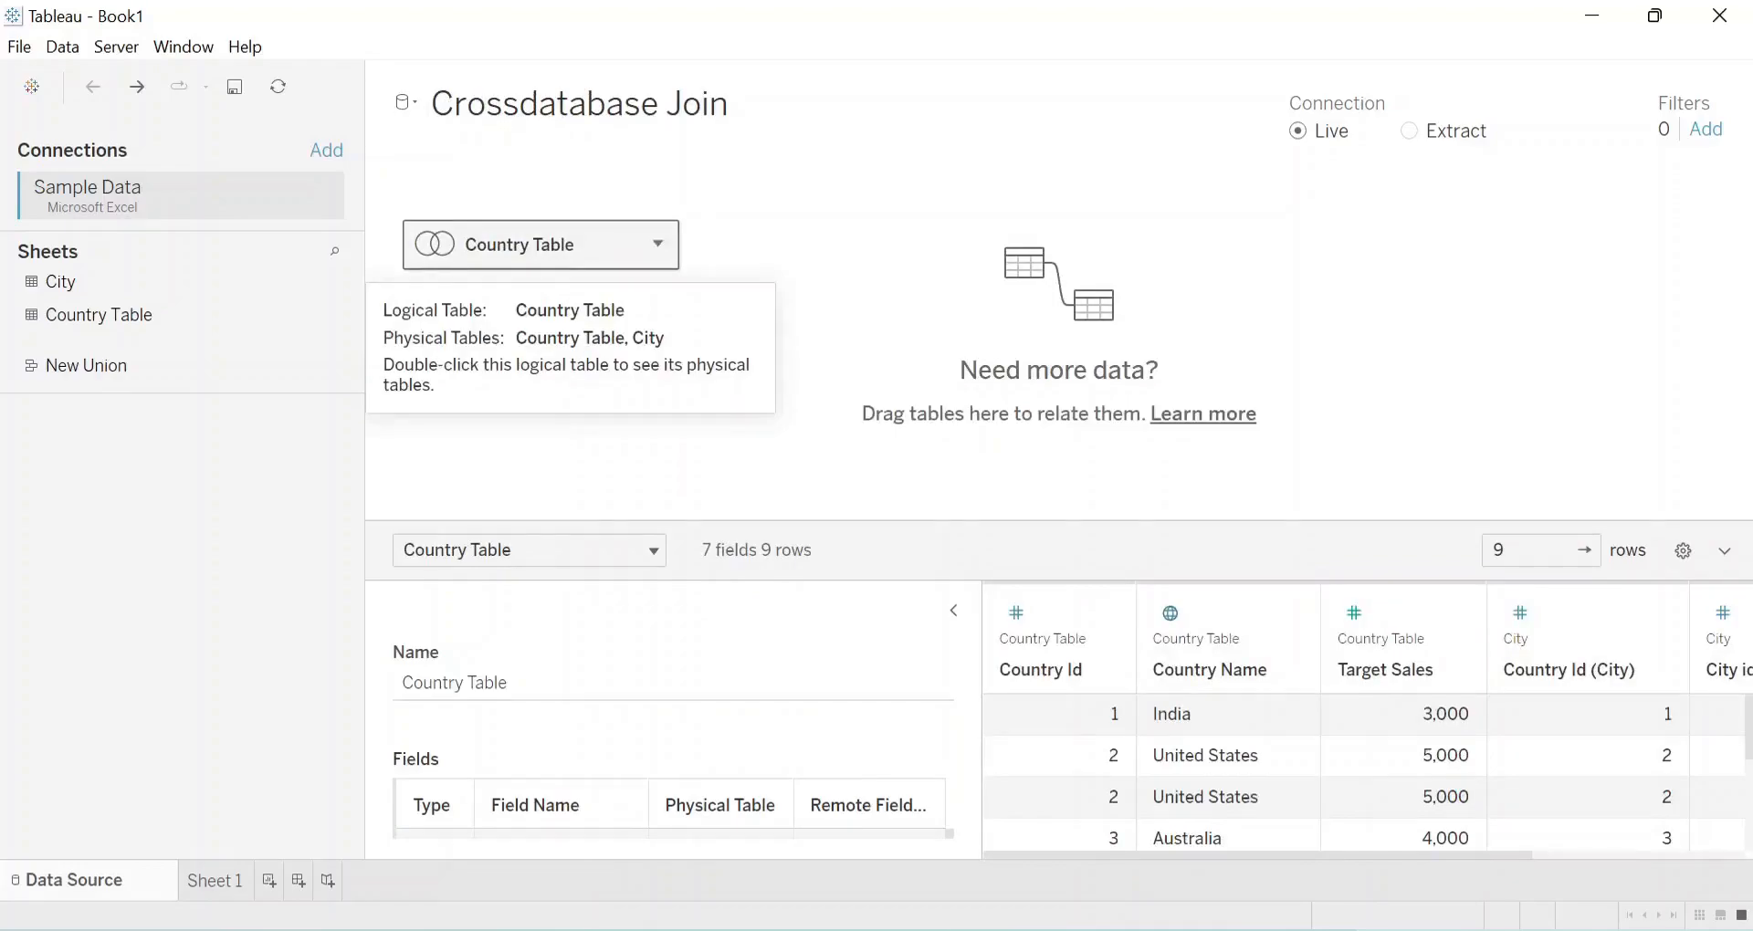
Switch to the Data Blend data source and rename it as Data Blend - Country Name
click(407, 102)
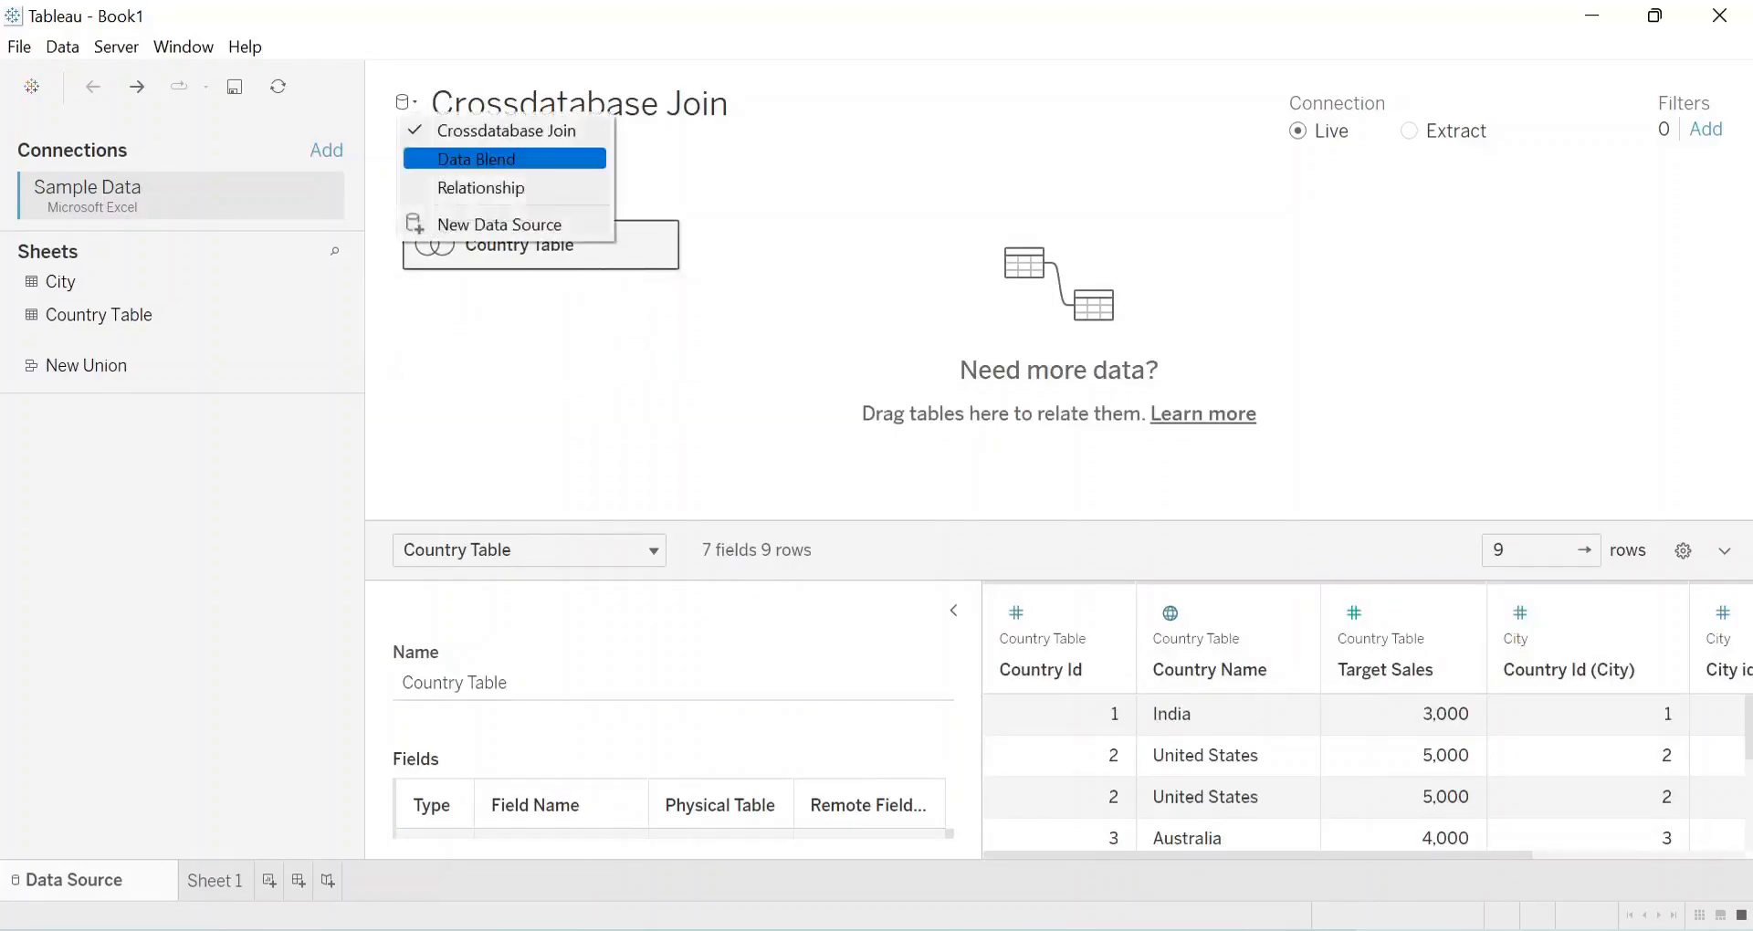
click(505, 159)
click(517, 103)
key(End)
text(= Country Name)
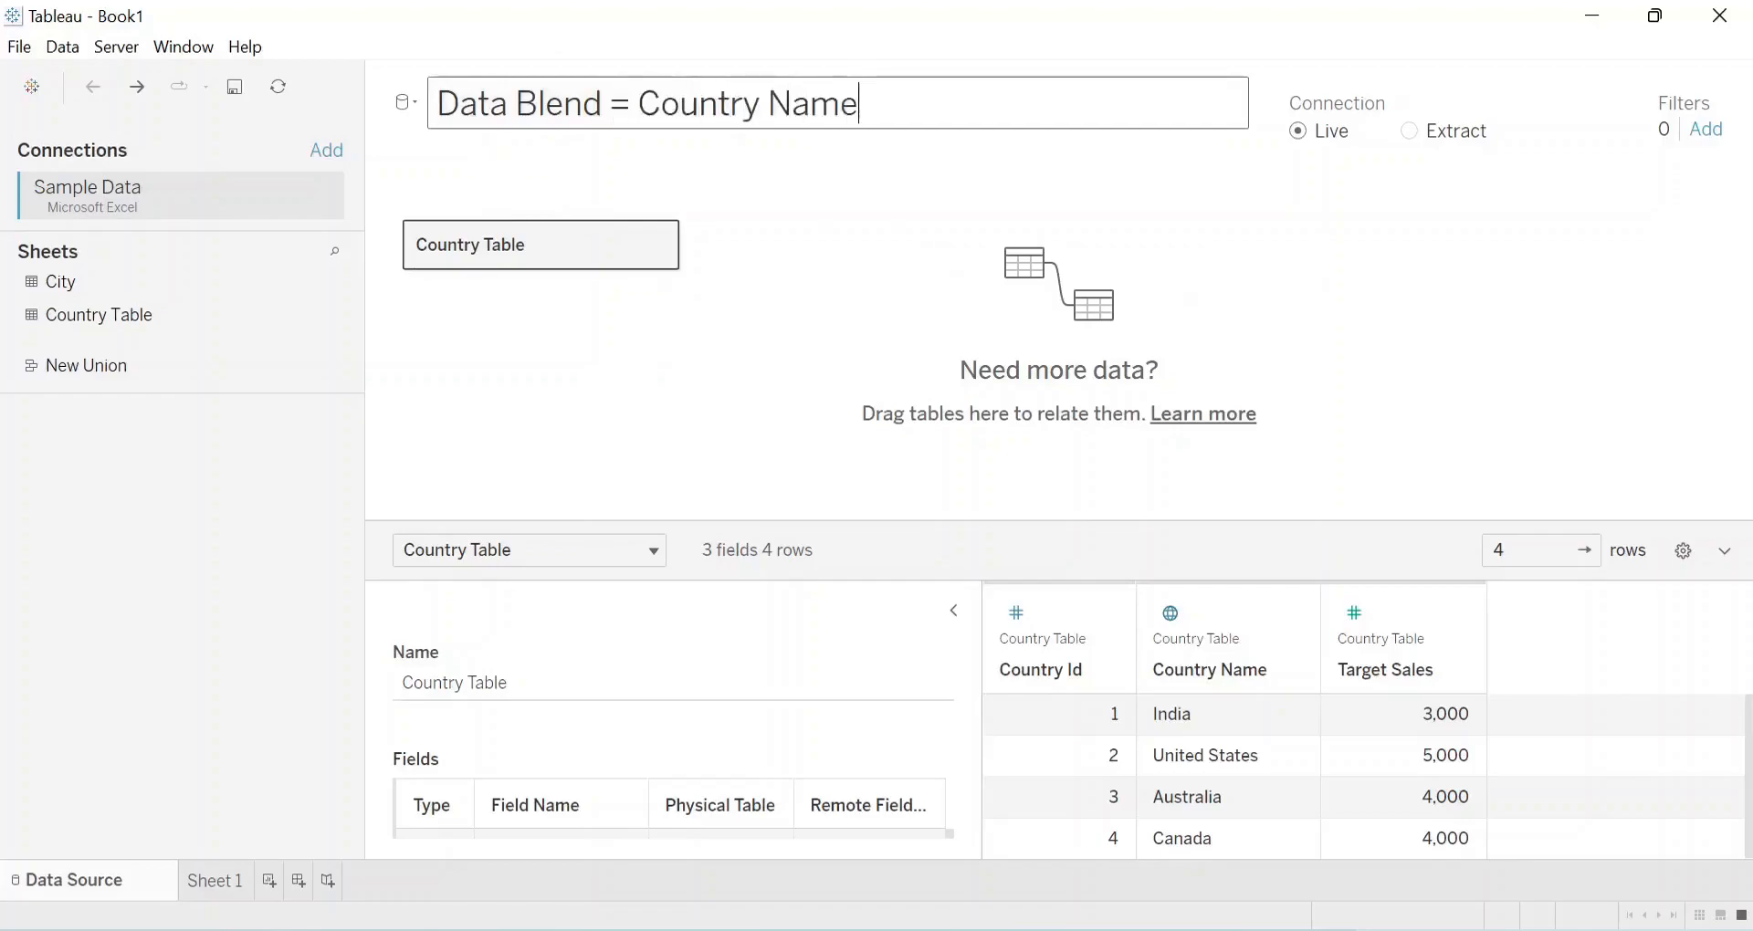
click(636, 103)
key(Left)
key(BackSpace)
text(-)
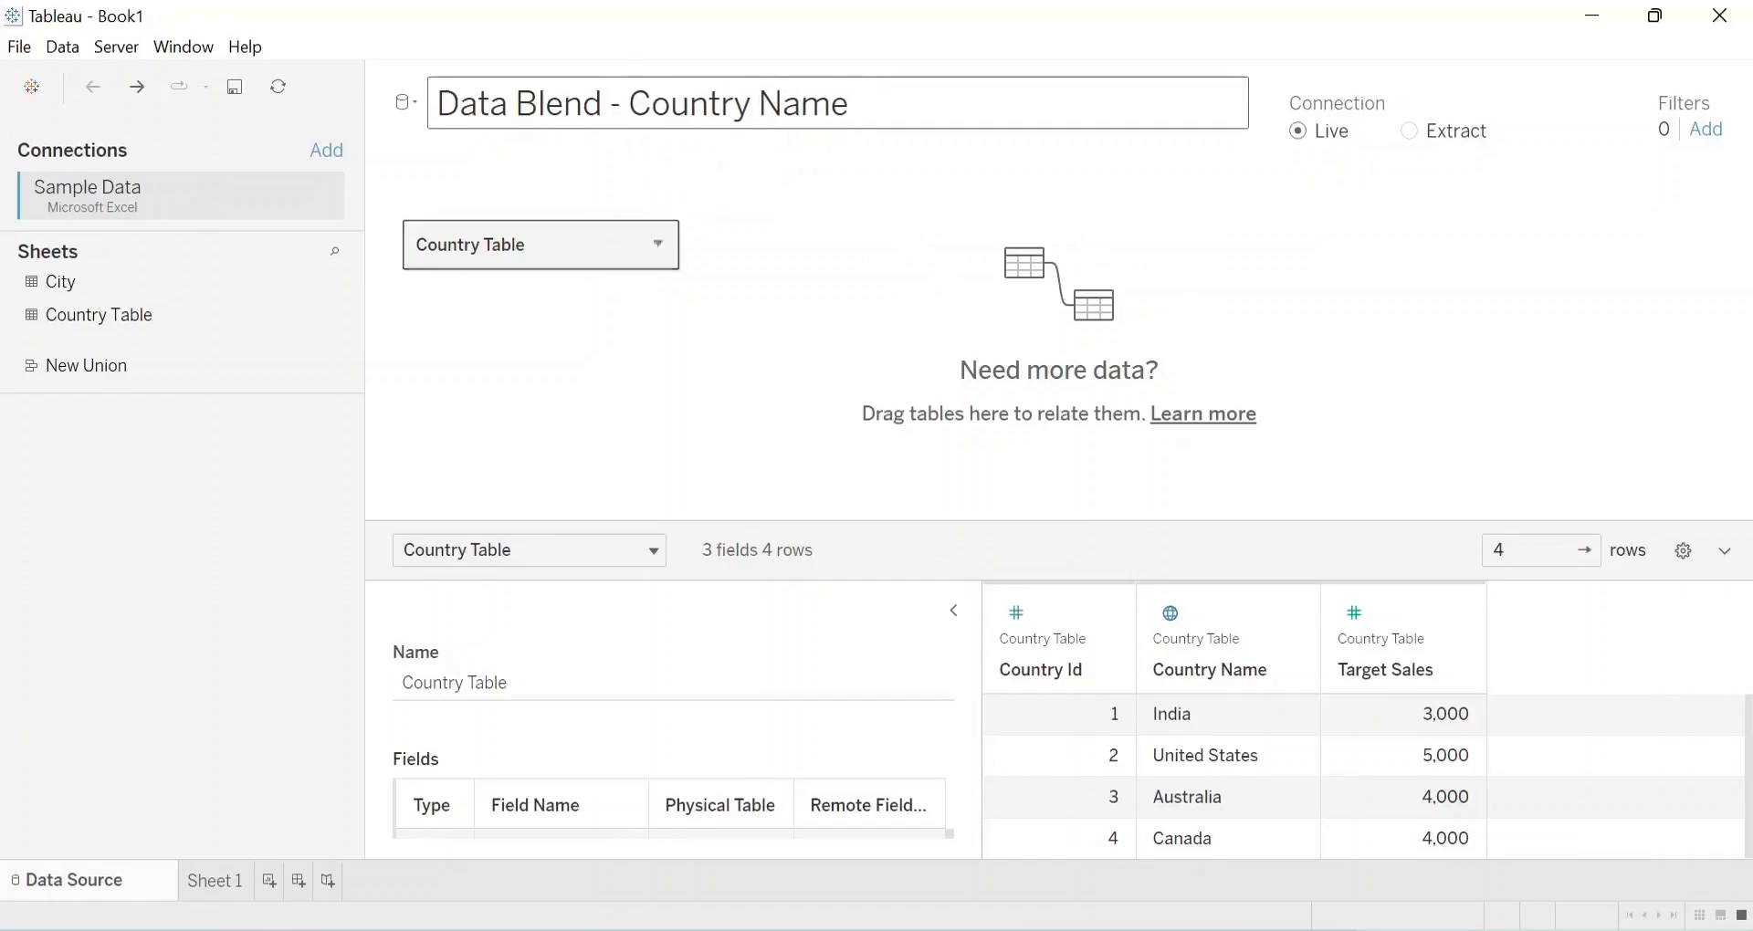
key(Return)
Create a further data source from the Sample Data Excel workbook and add the City table to its canvas
click(32, 86)
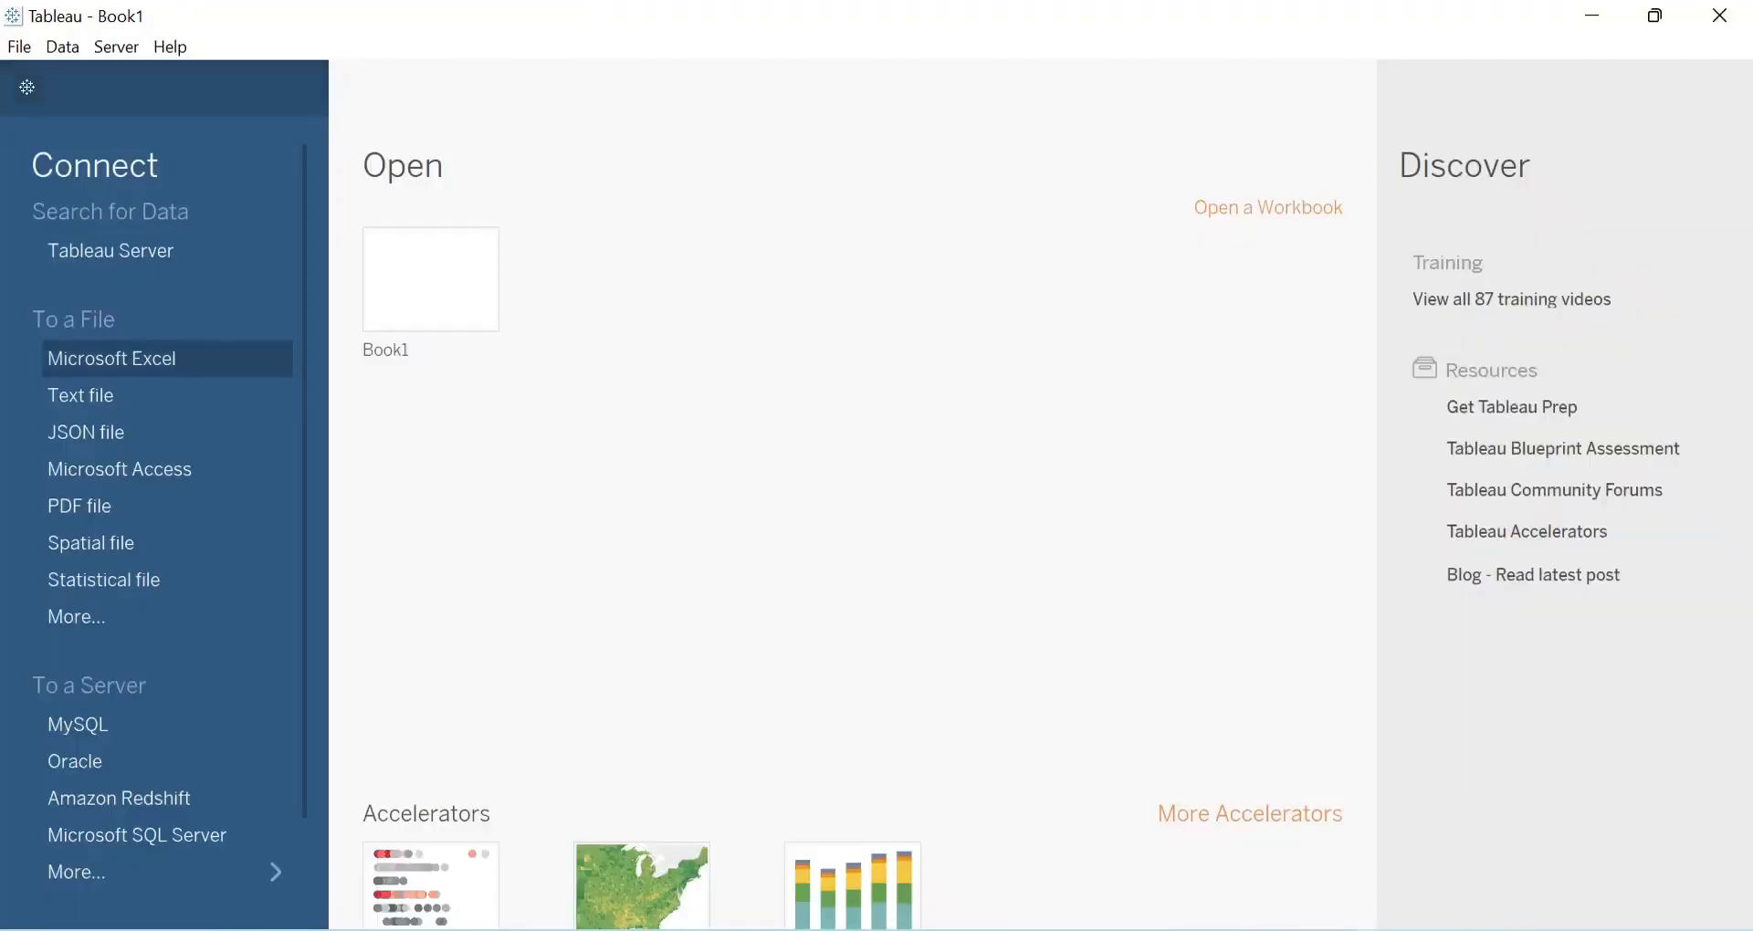
click(111, 359)
double_click(451, 231)
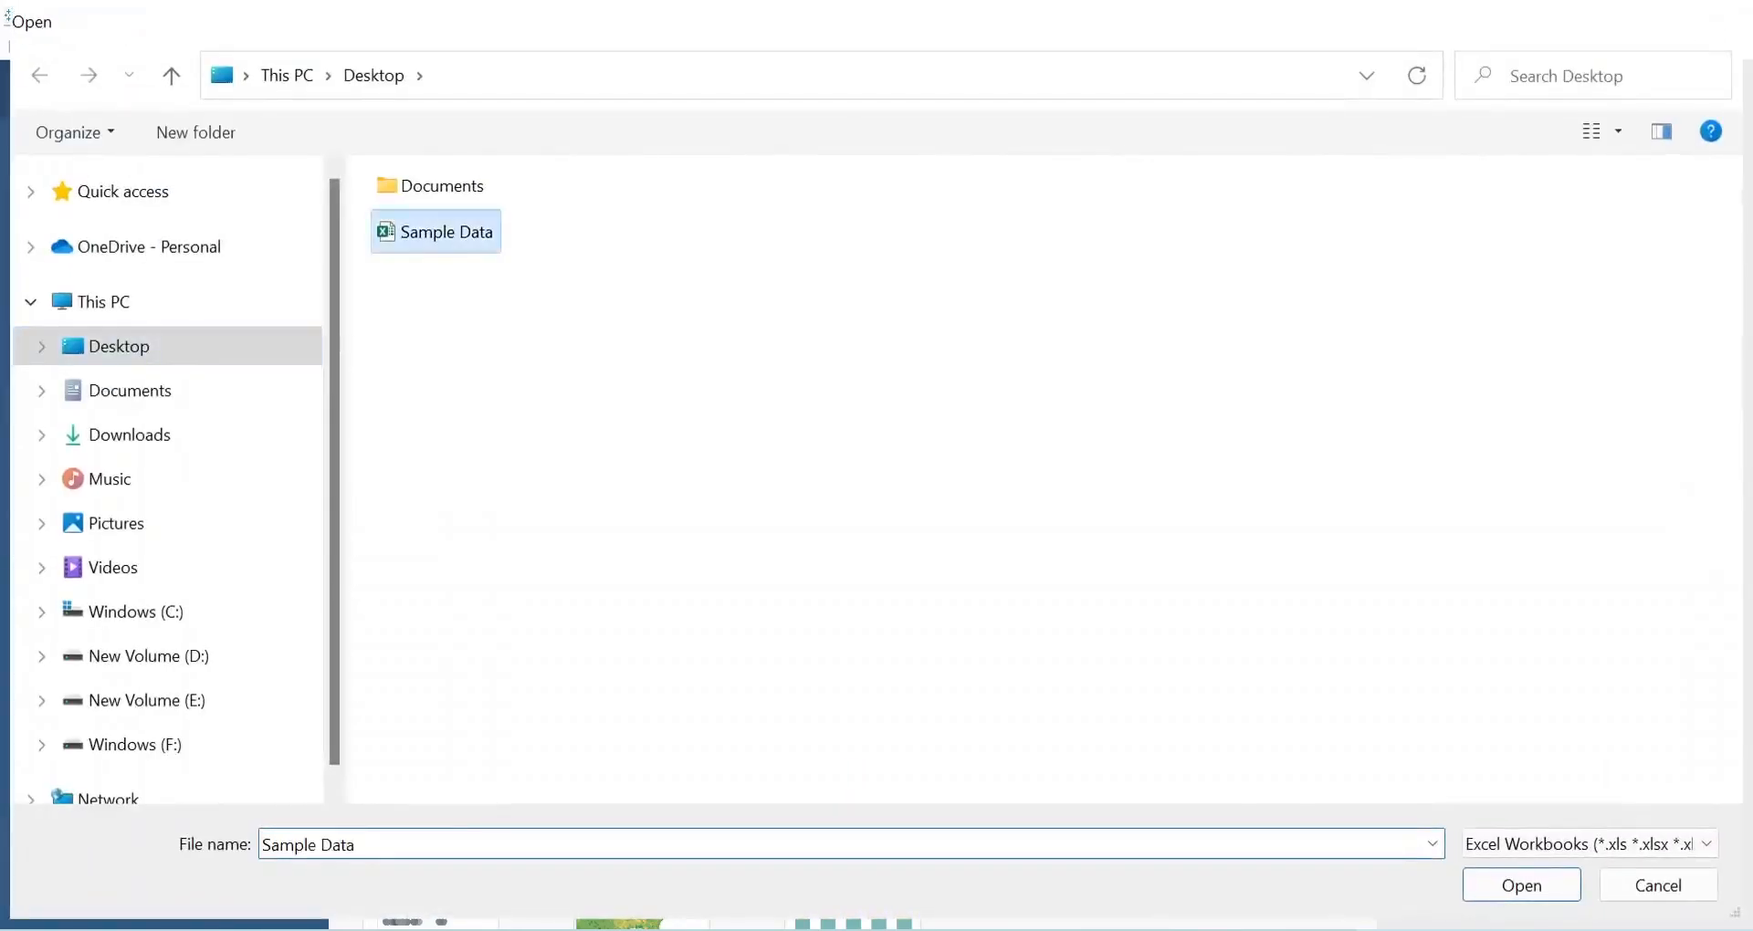
drag(60, 281, 500, 295)
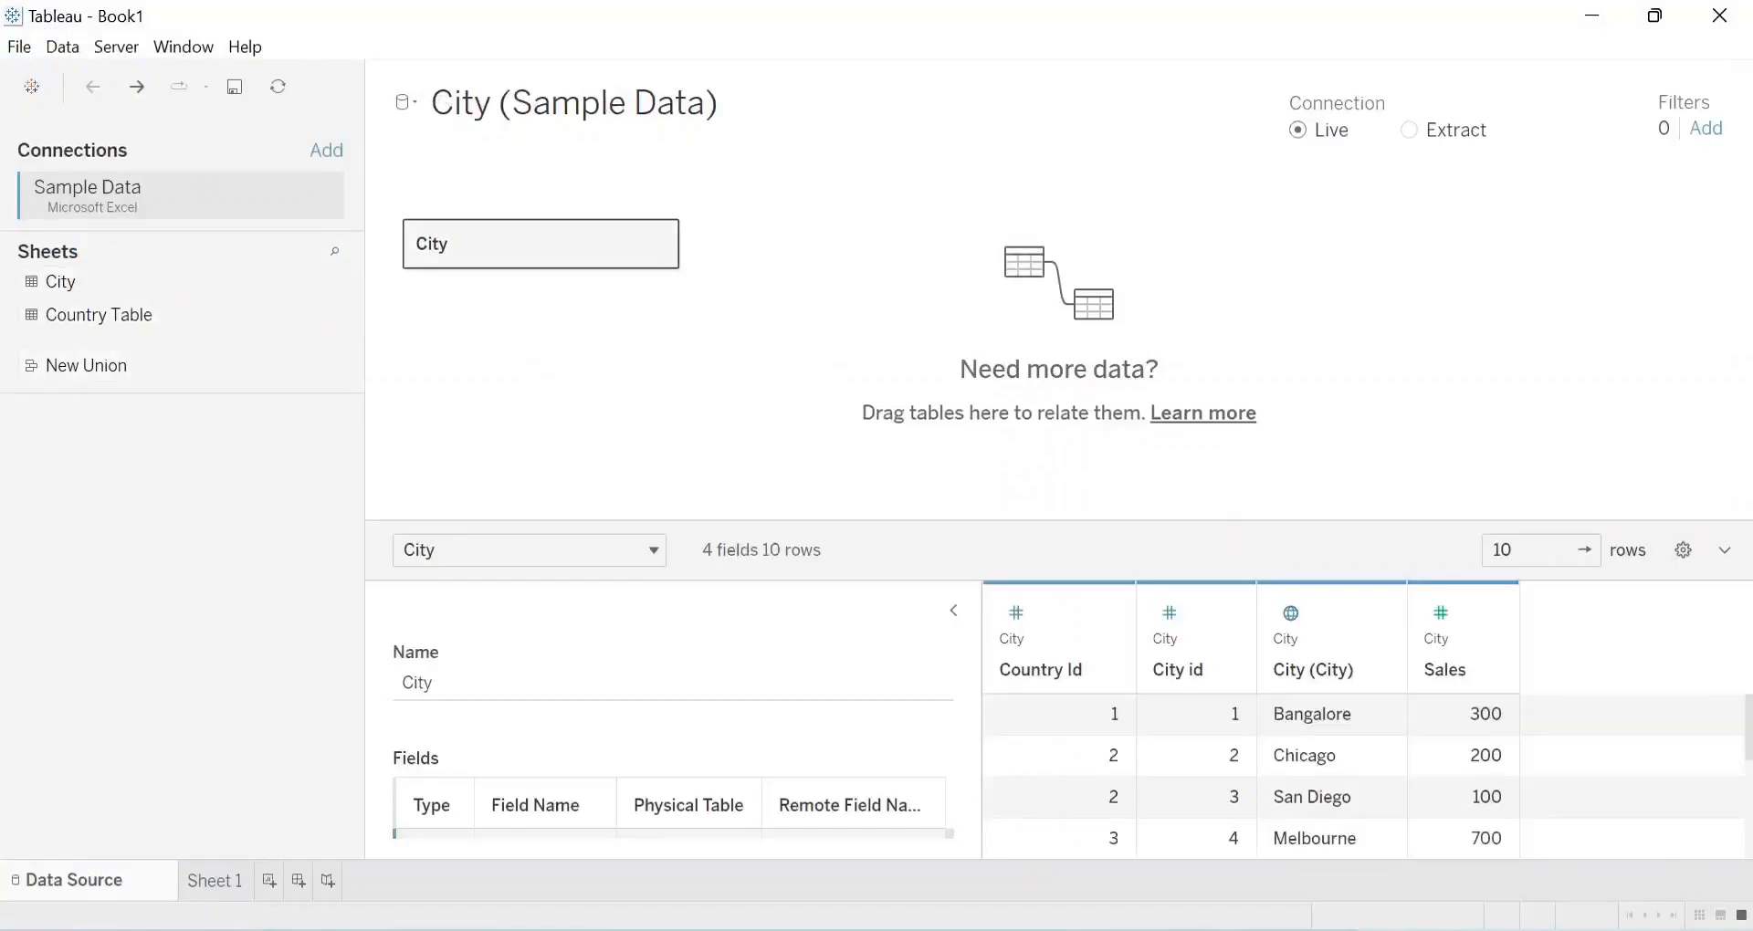
Rename the City data source as Data Blending City
click(516, 102)
key(ctrl+a)
key(BackSpace)
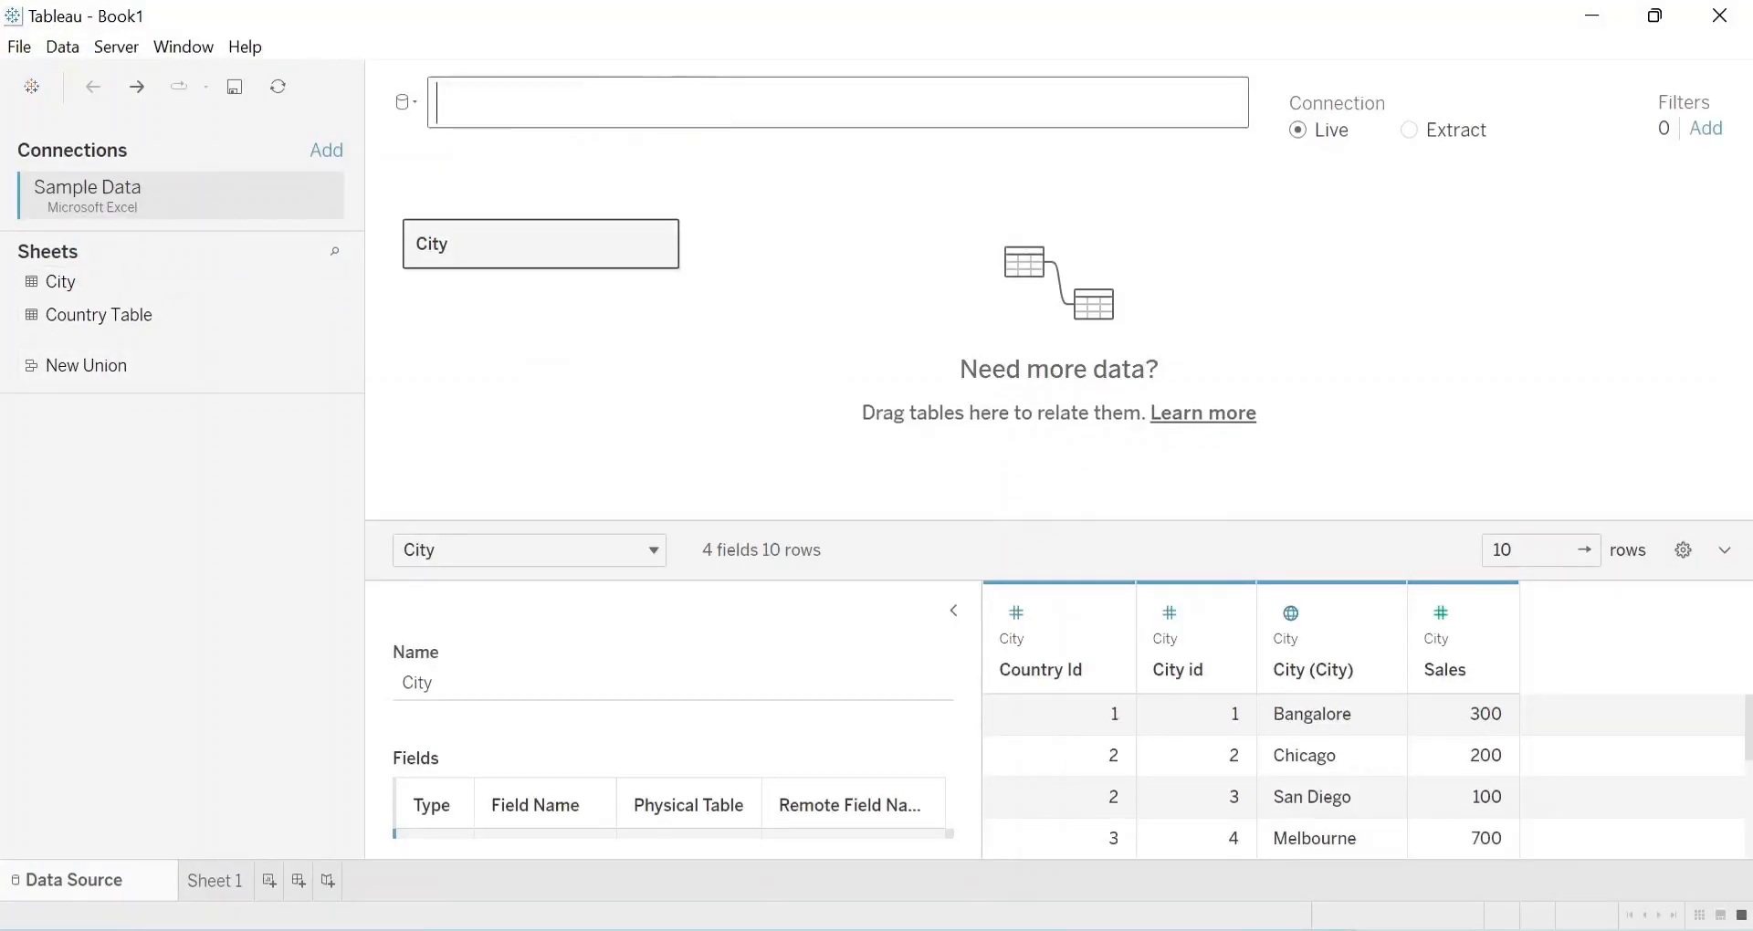
text(Data Blending)
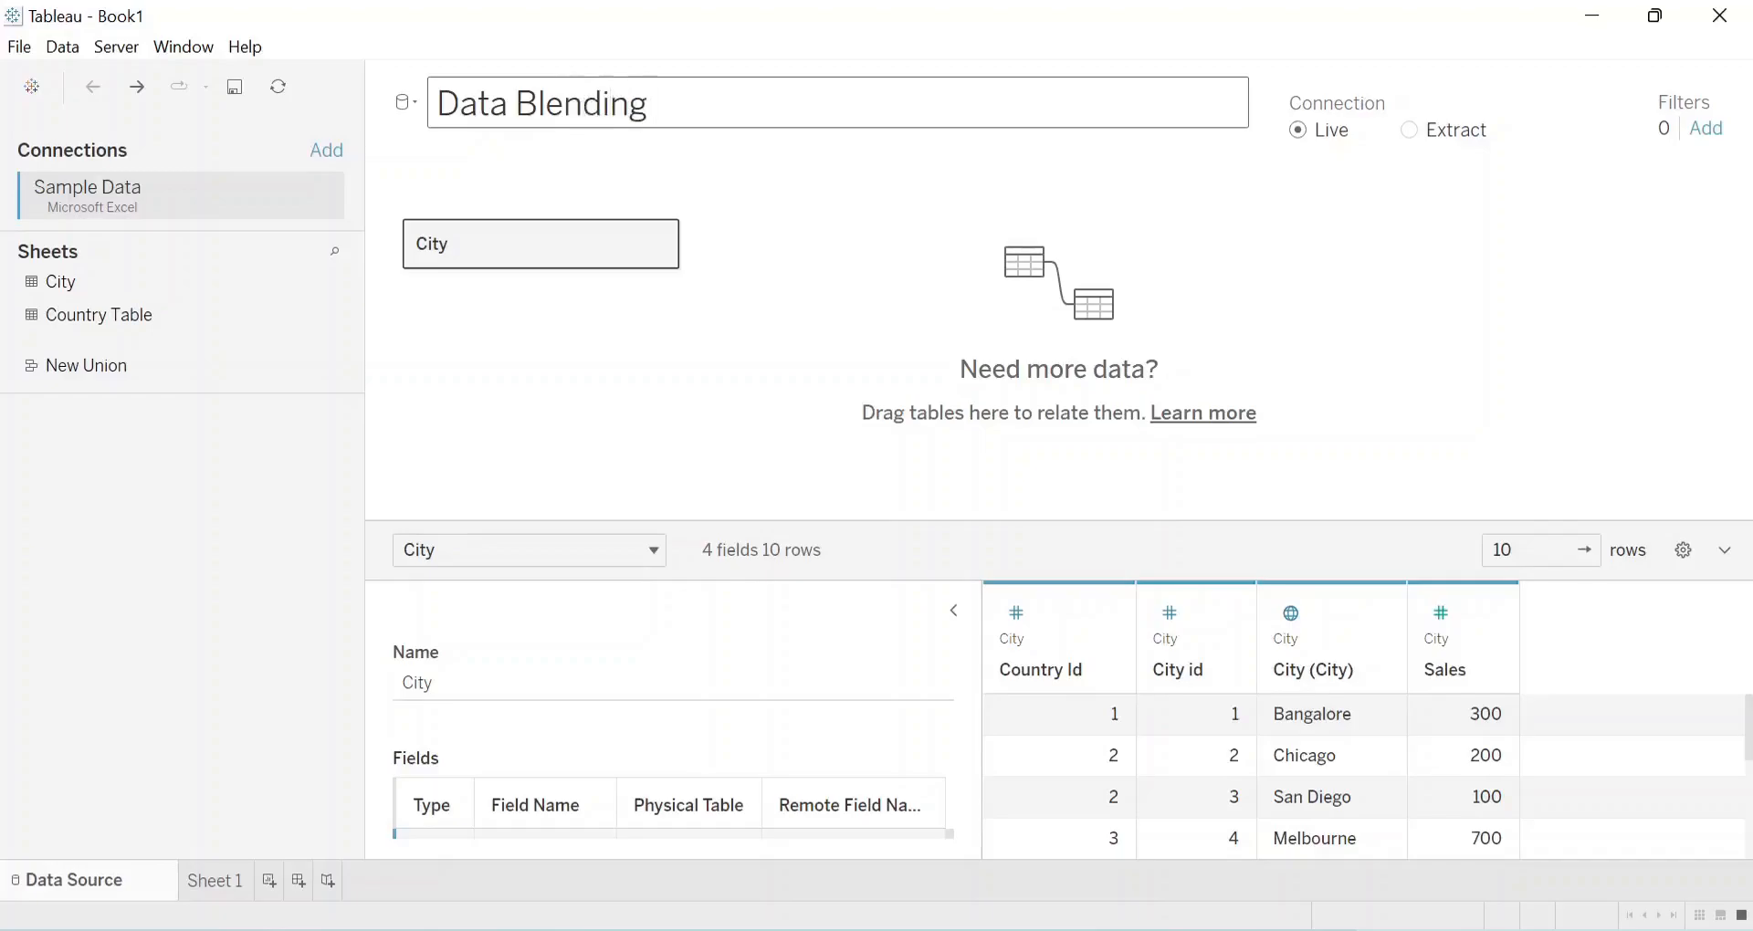
text( City)
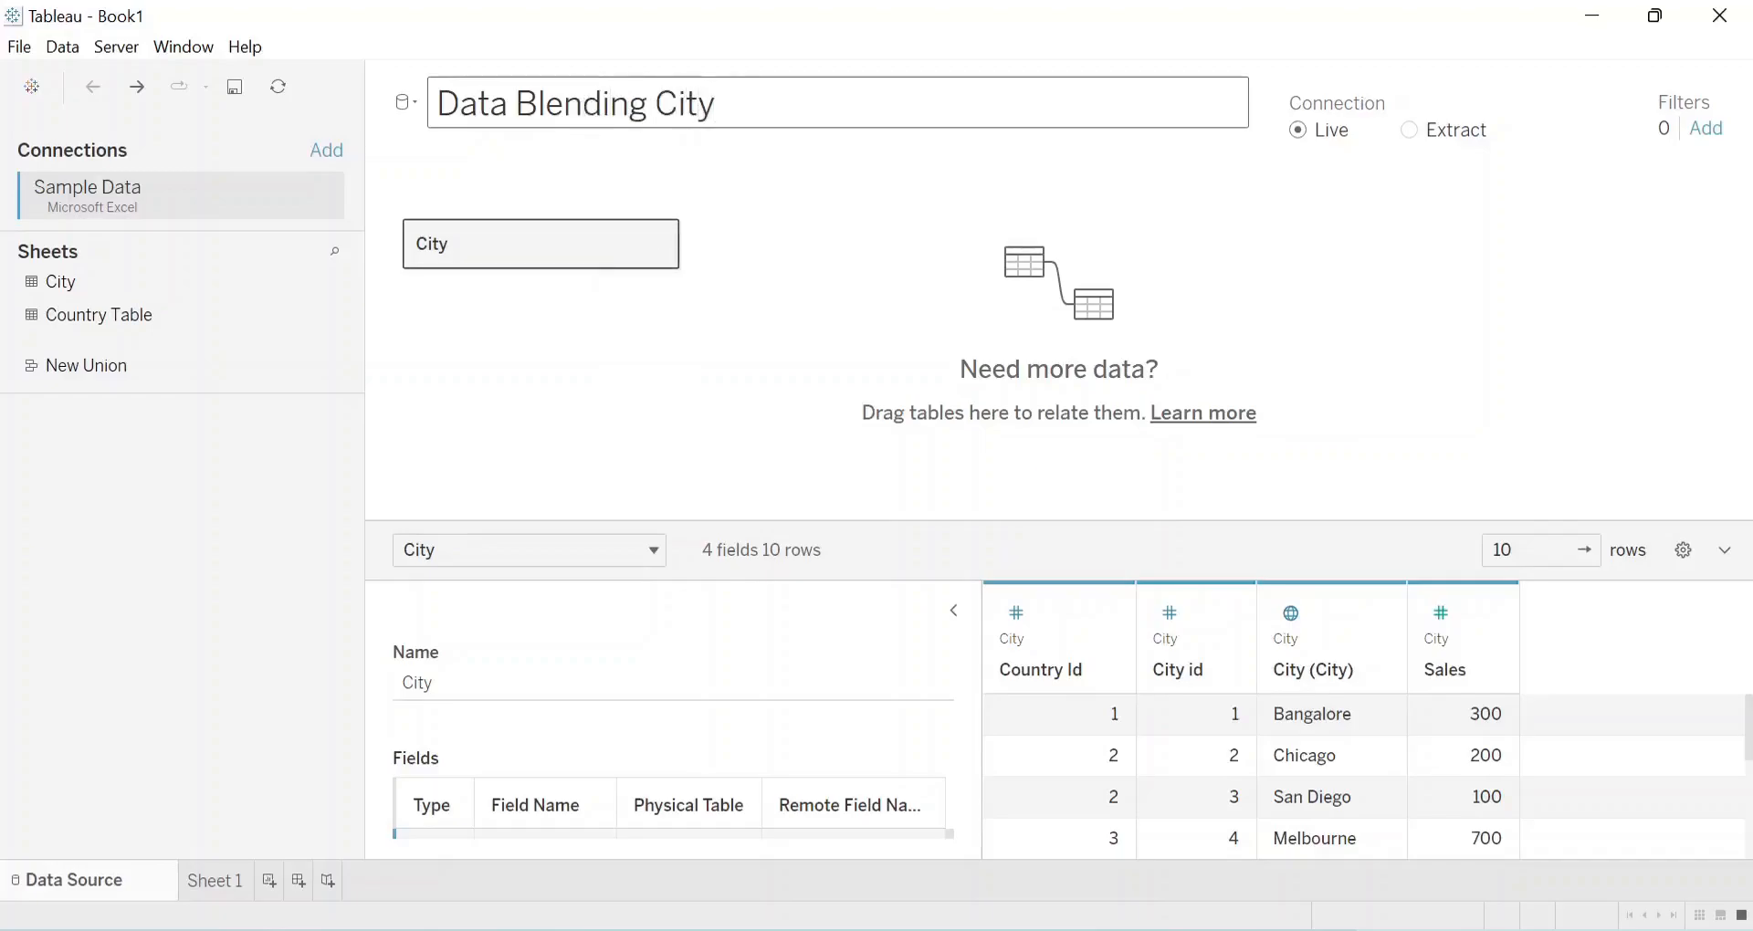
key(Return)
Place Country Name from Data Blend - Country Name on Sheet 1's rows to check the Data Blending City link field, and clear the sheet
click(216, 881)
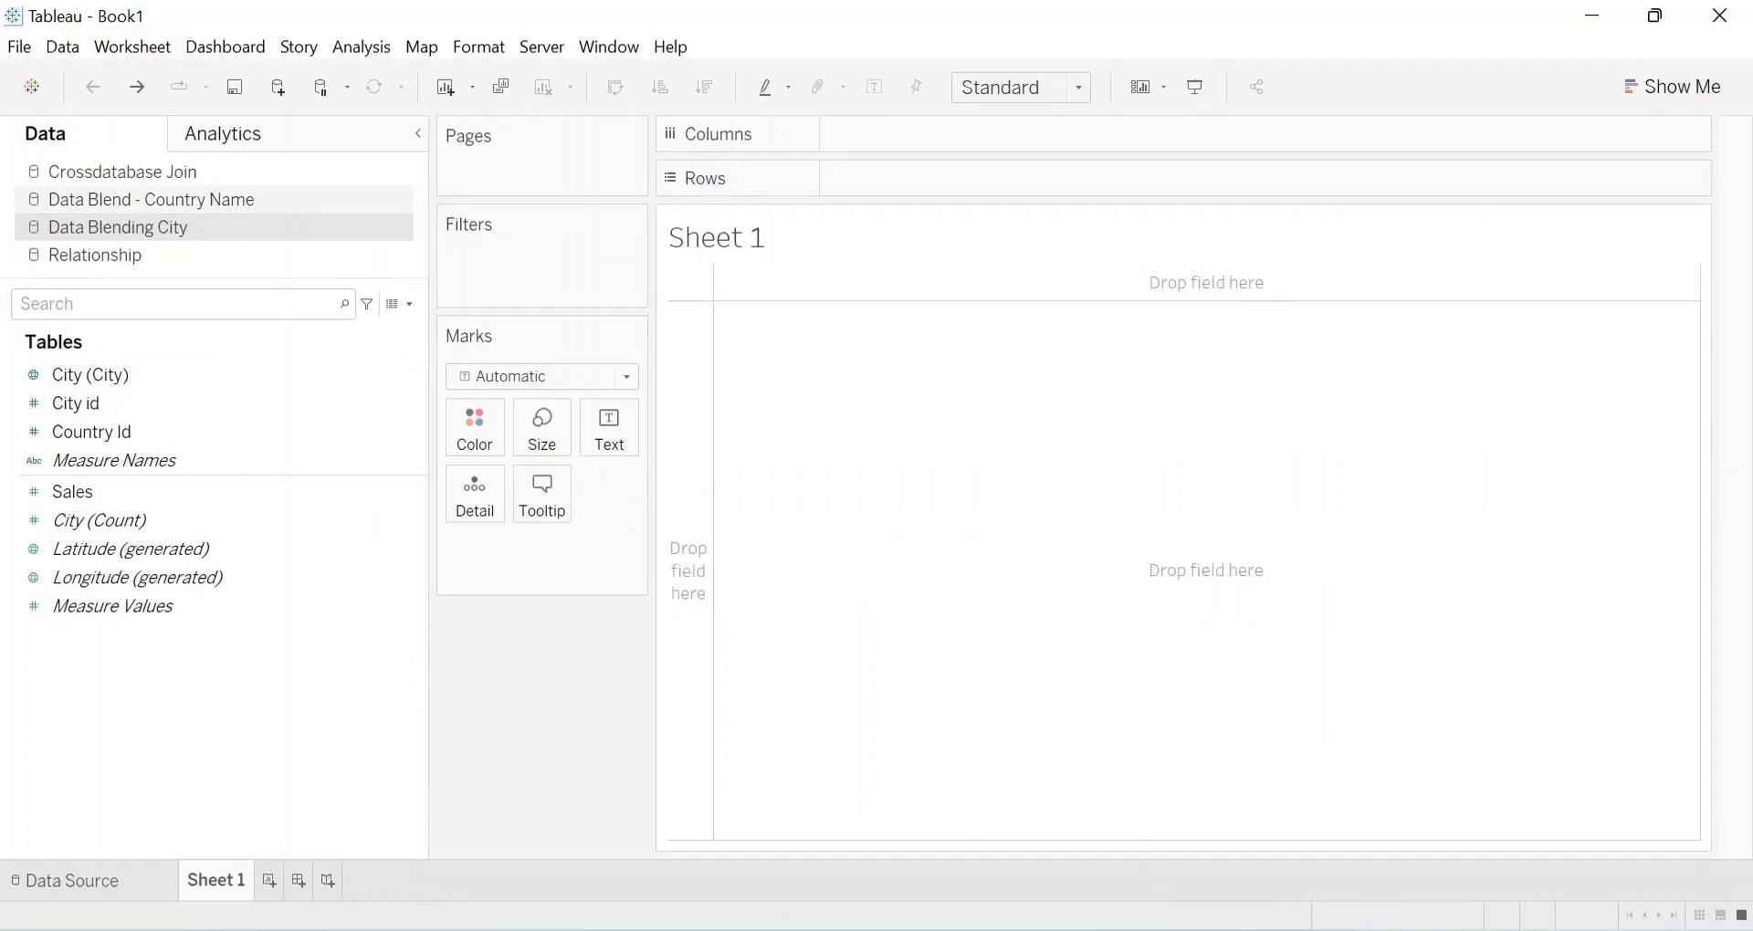
click(152, 200)
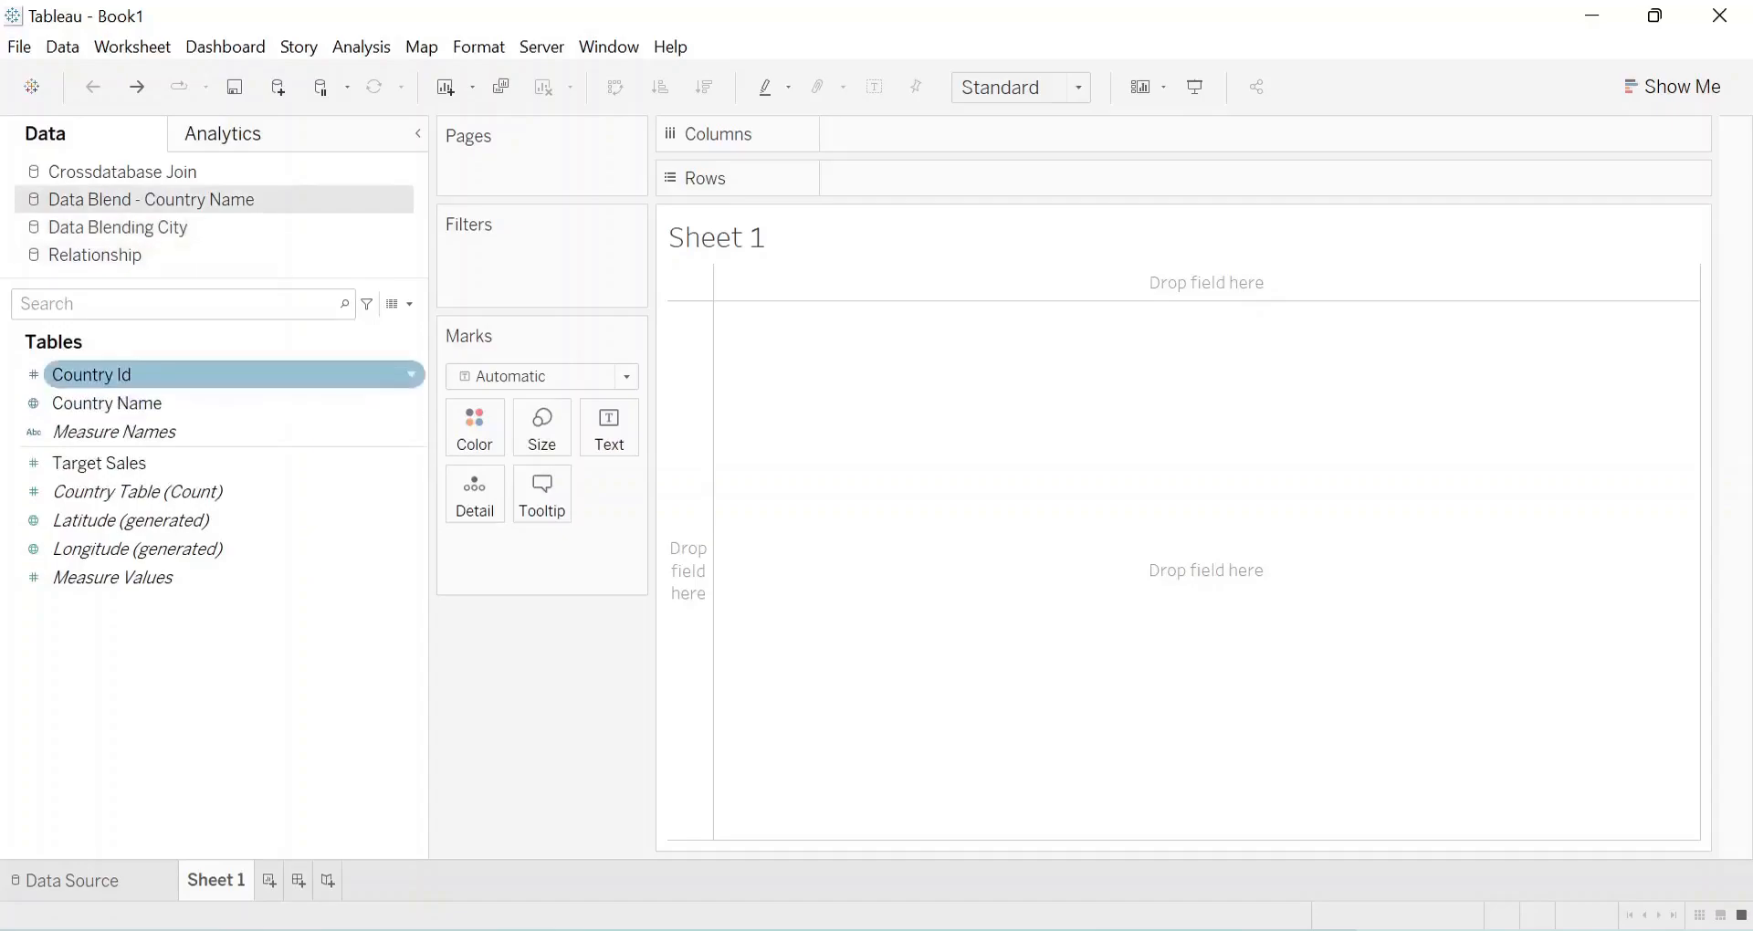
drag(107, 403, 904, 179)
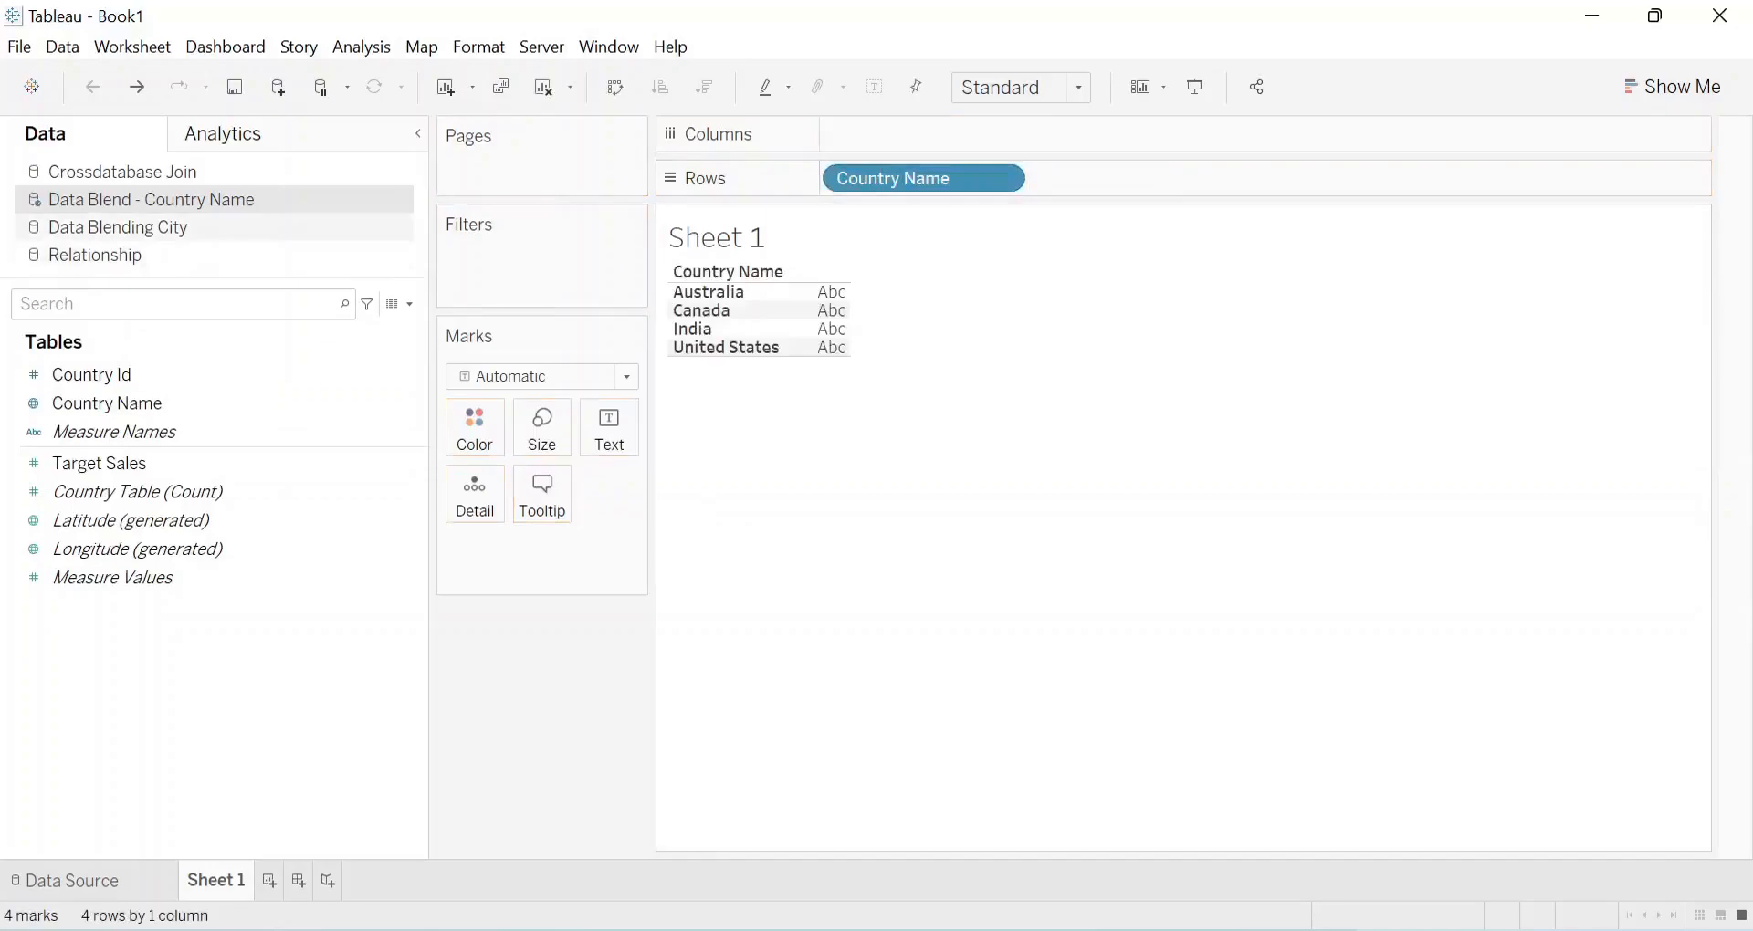
click(118, 227)
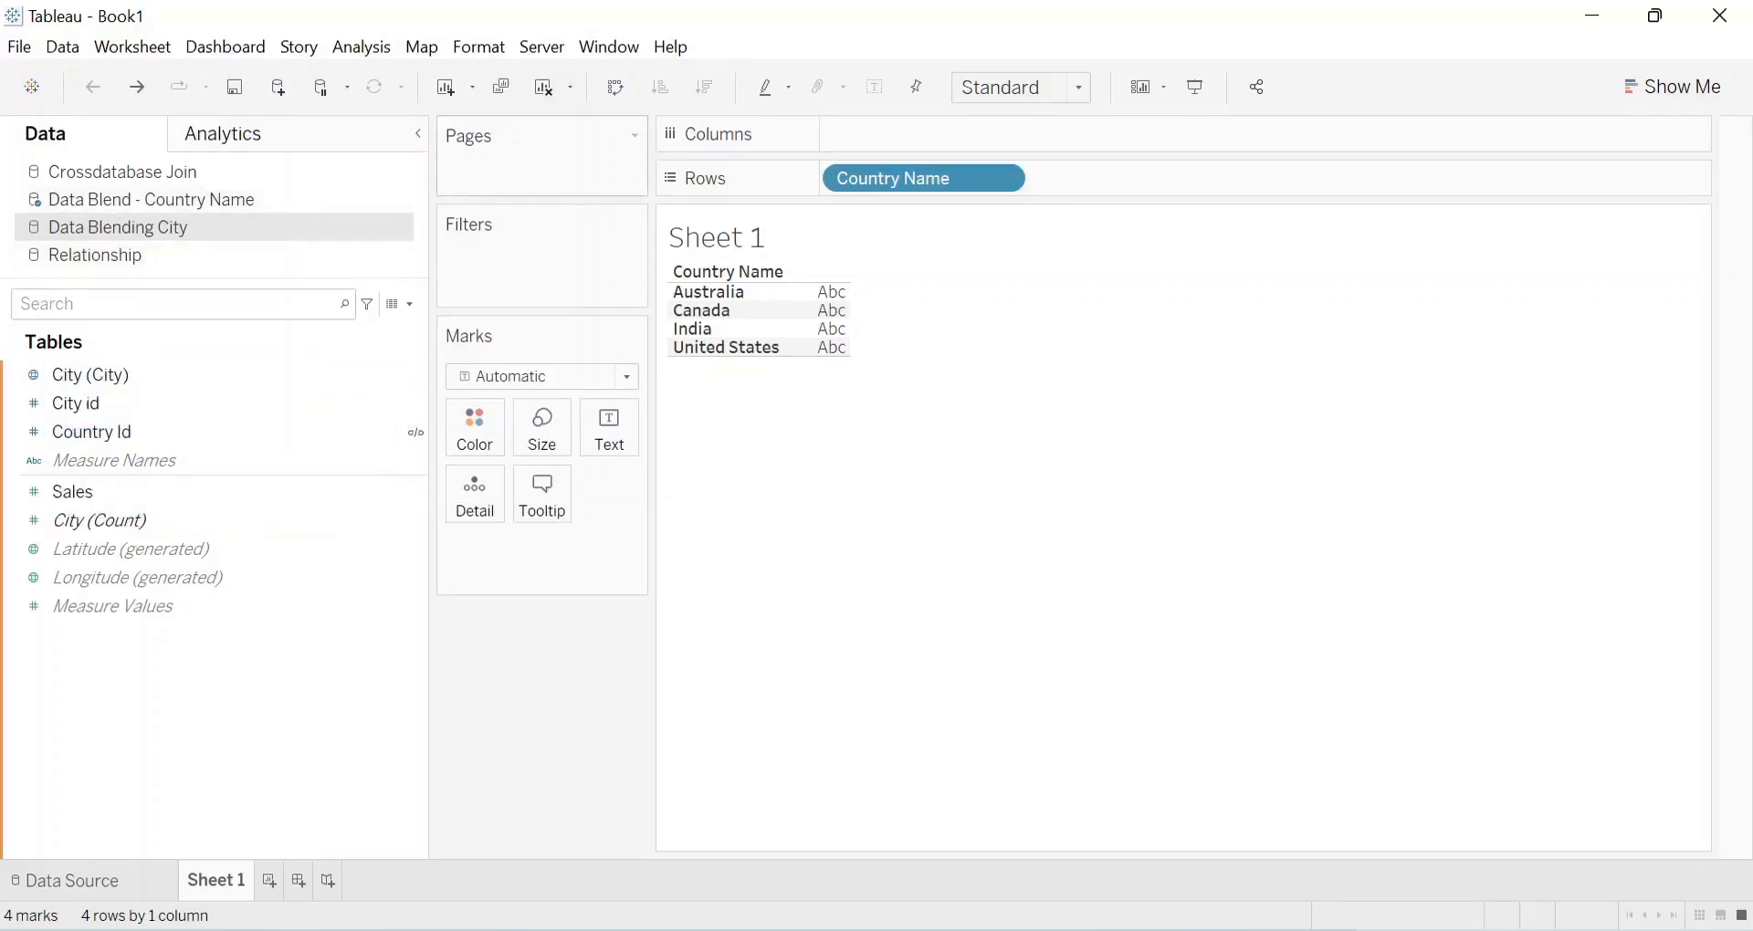
click(544, 87)
Consult the comparison slide, and inspect the physical tables behind the logical Country Table and City in the Relationship data source
key(alt+Tab)
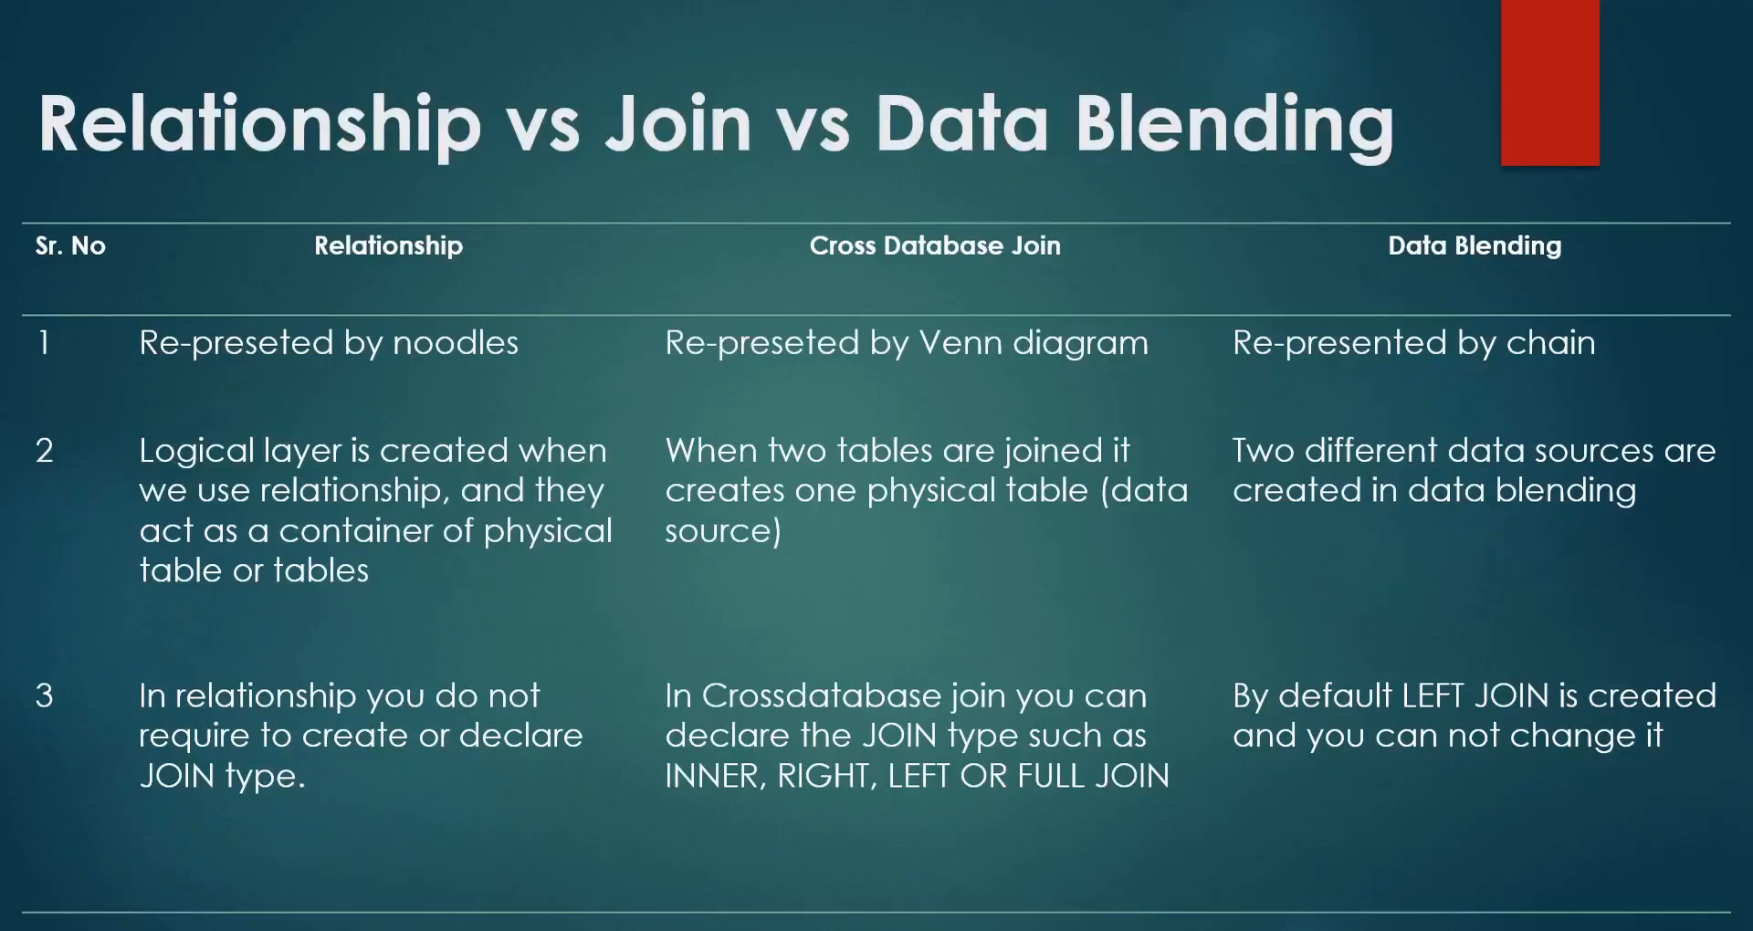
key(alt+Tab)
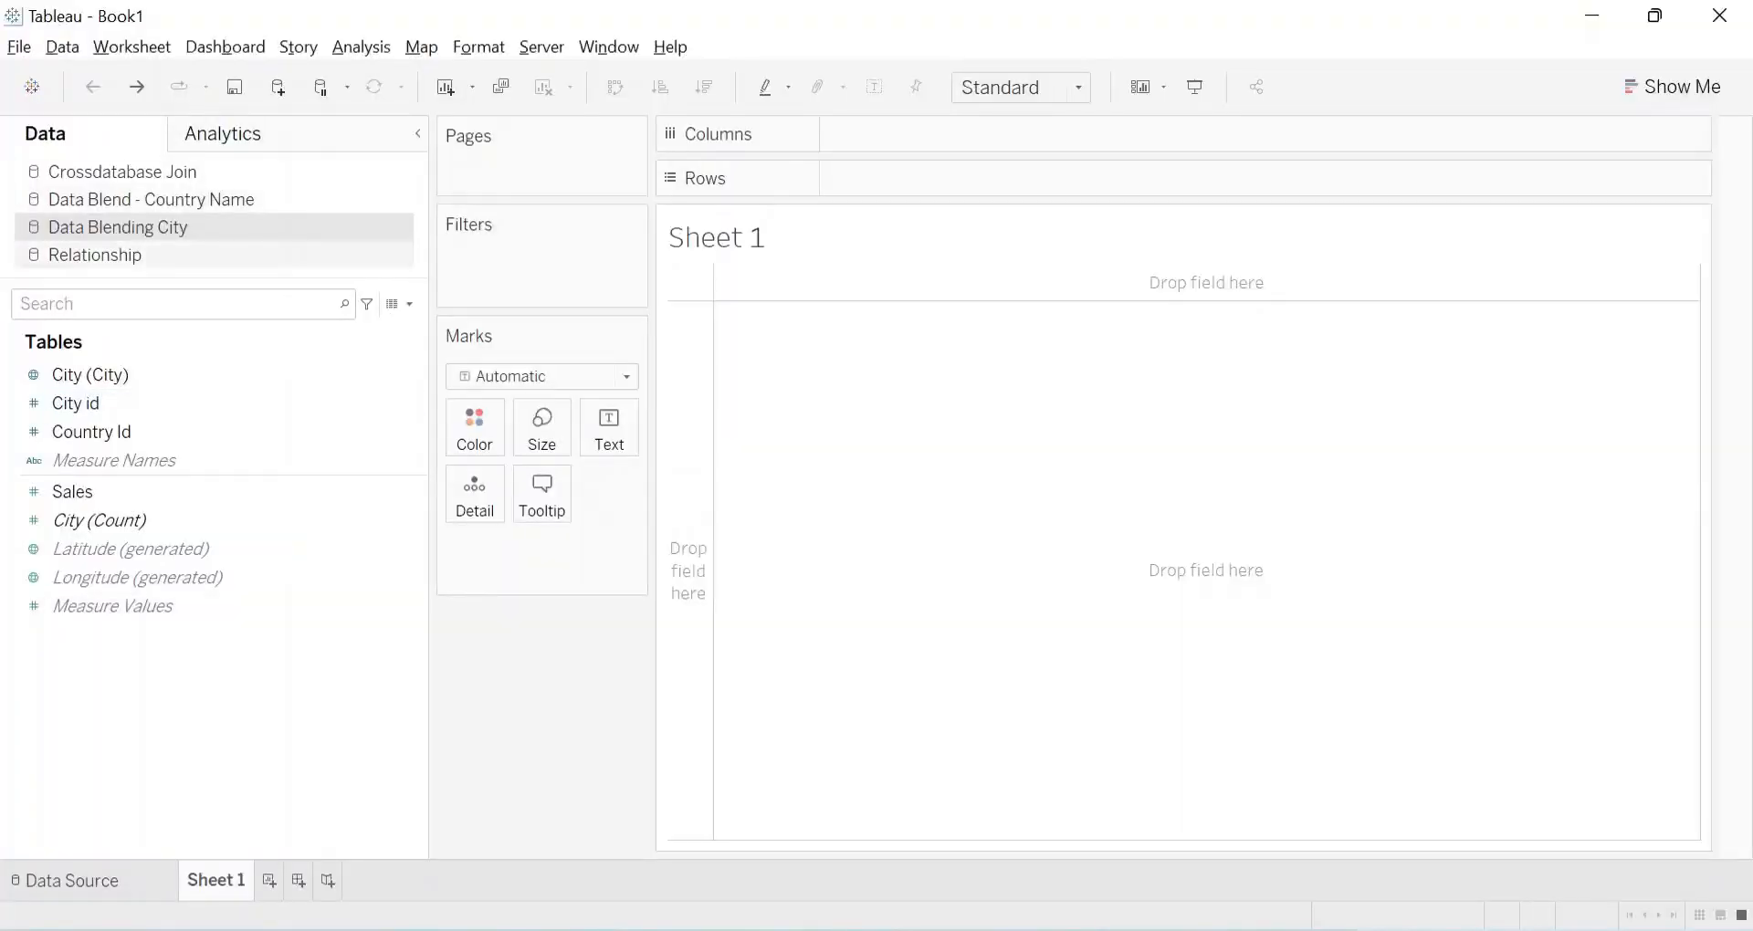
click(95, 256)
click(72, 881)
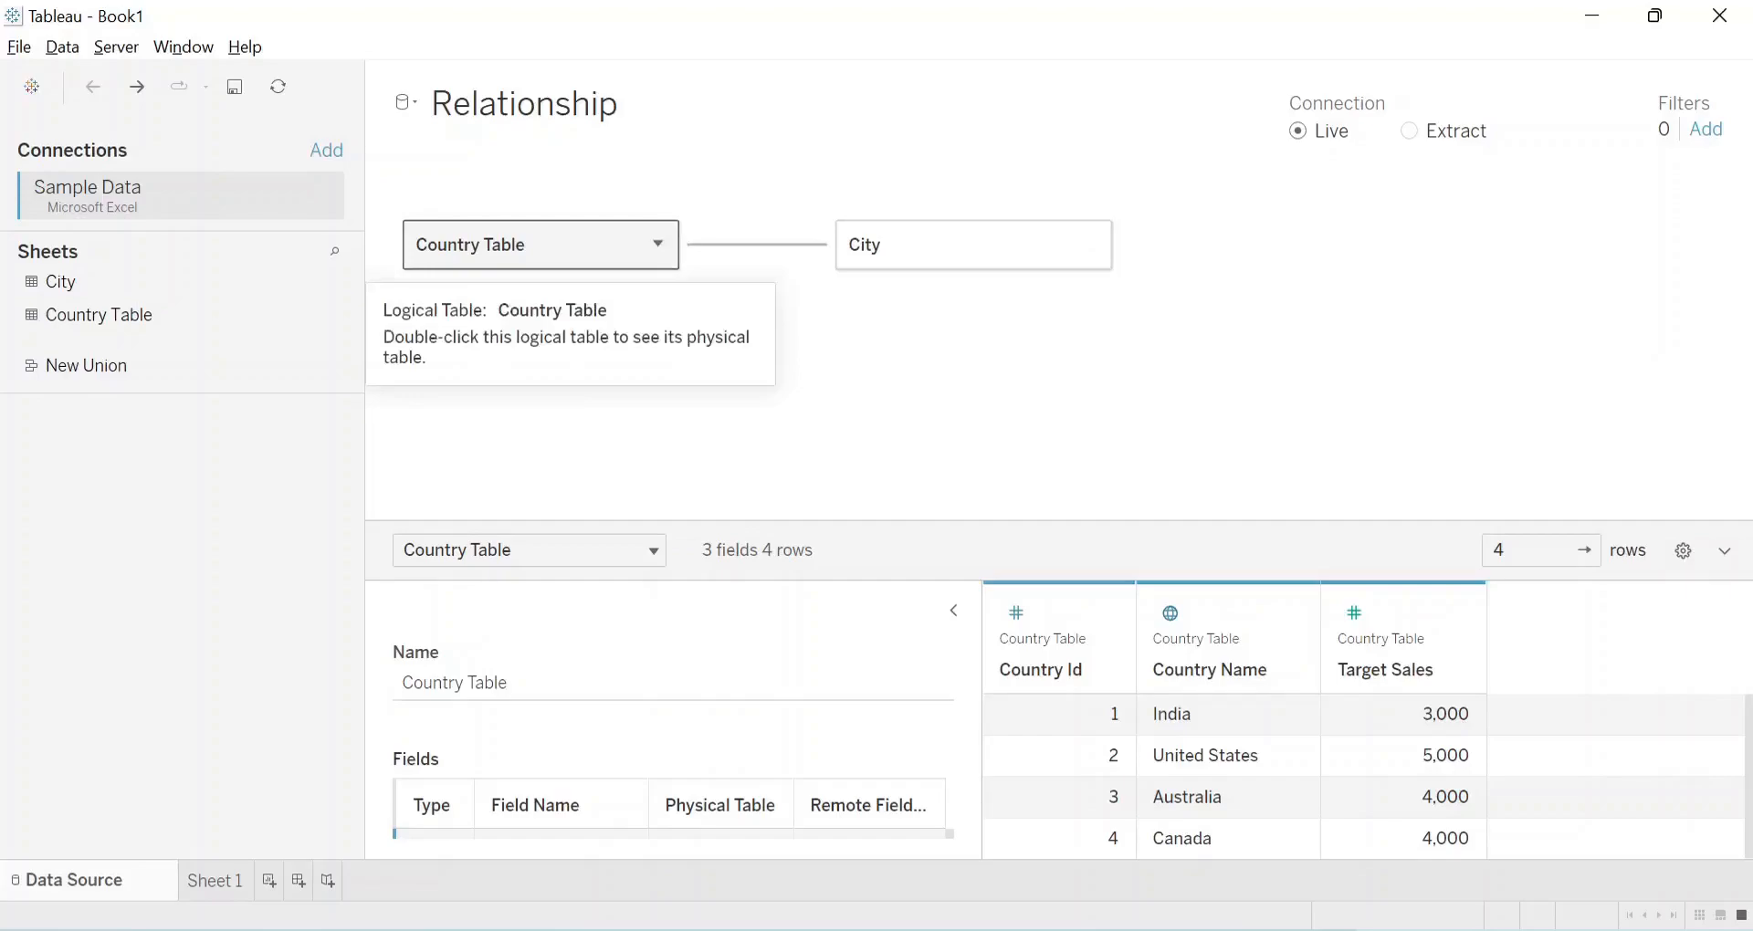
double_click(539, 245)
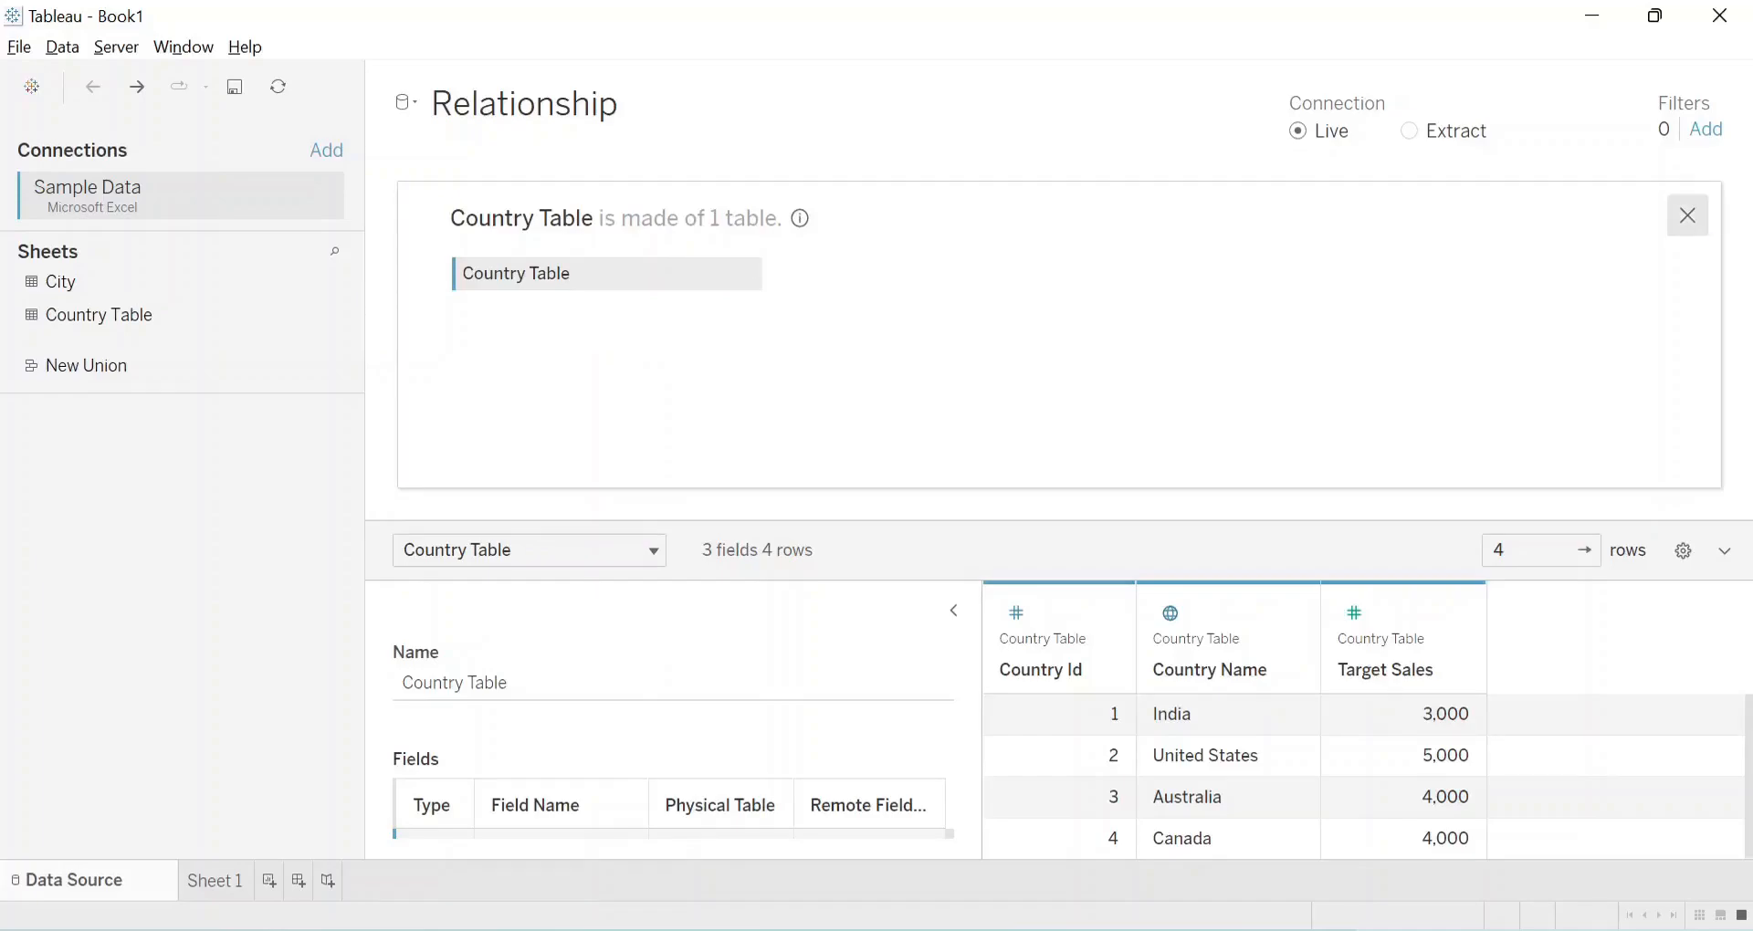
click(1688, 216)
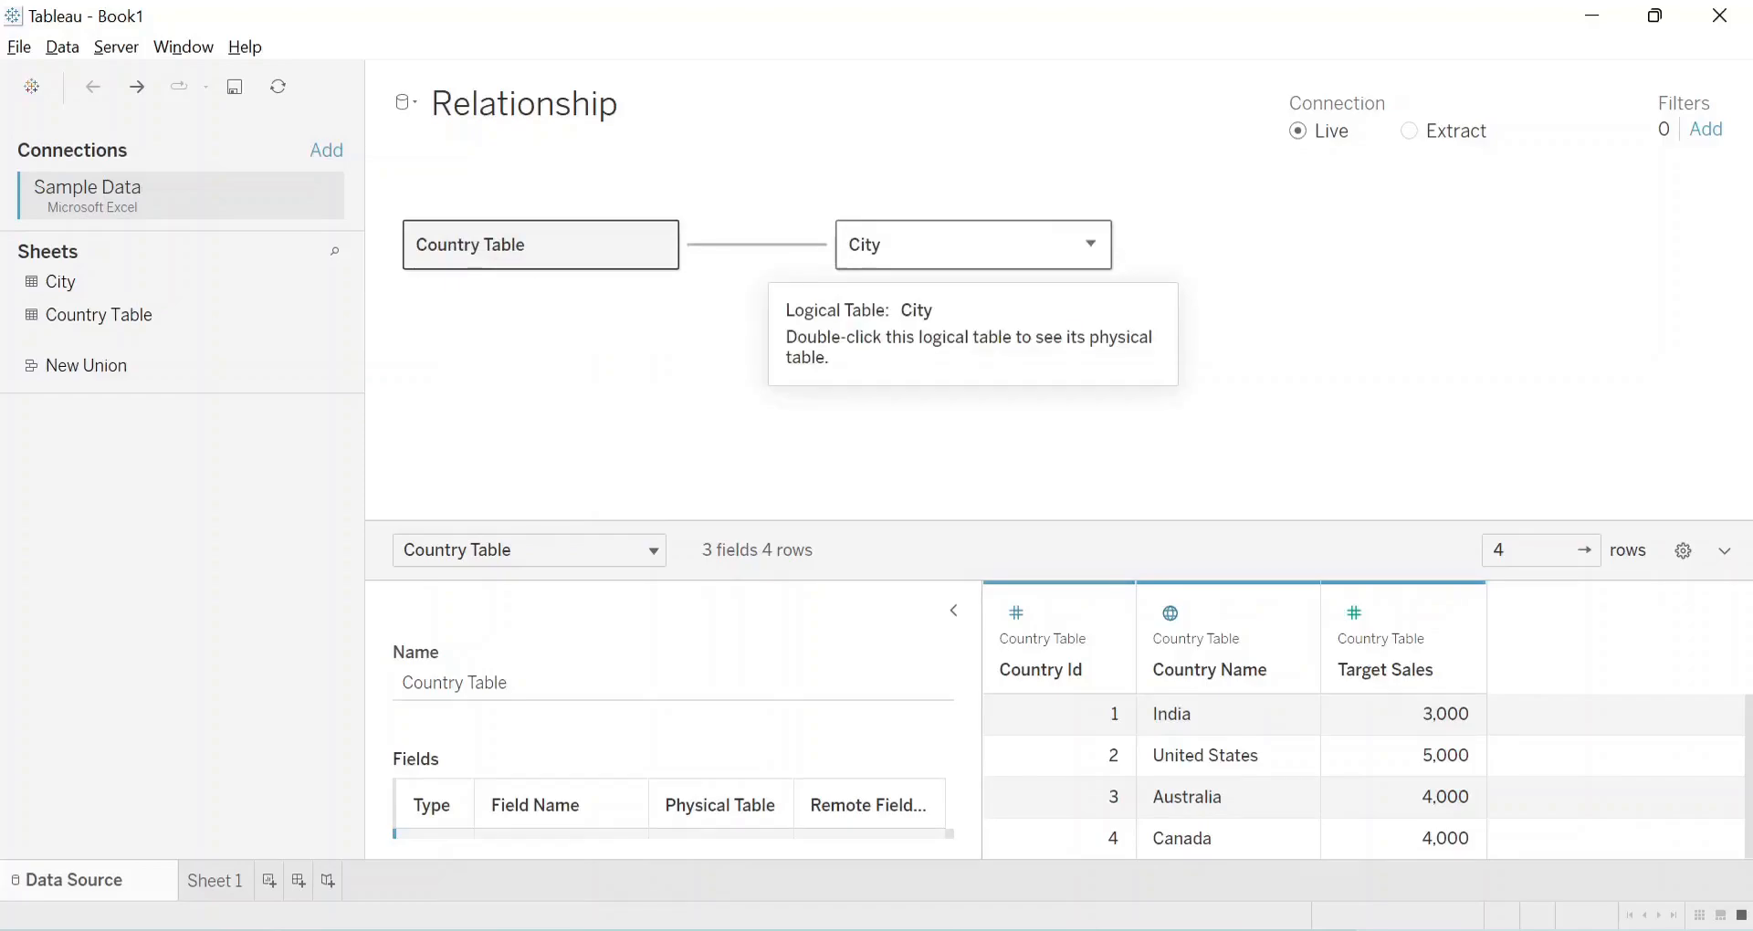
click(973, 245)
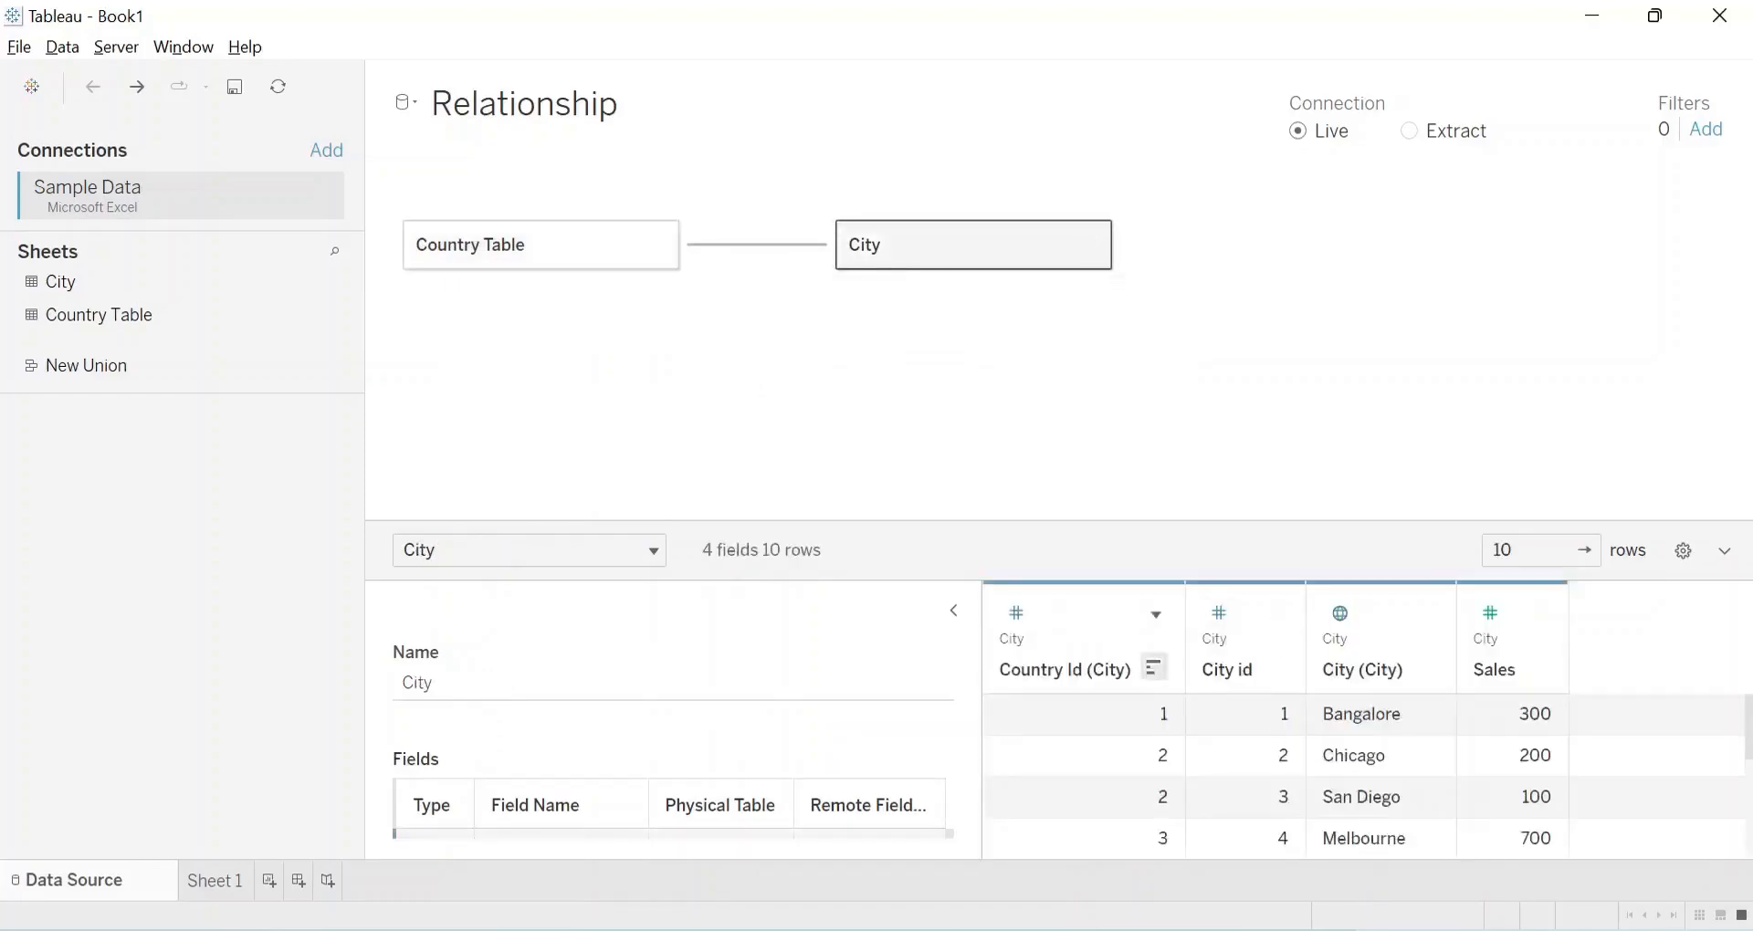
double_click(974, 244)
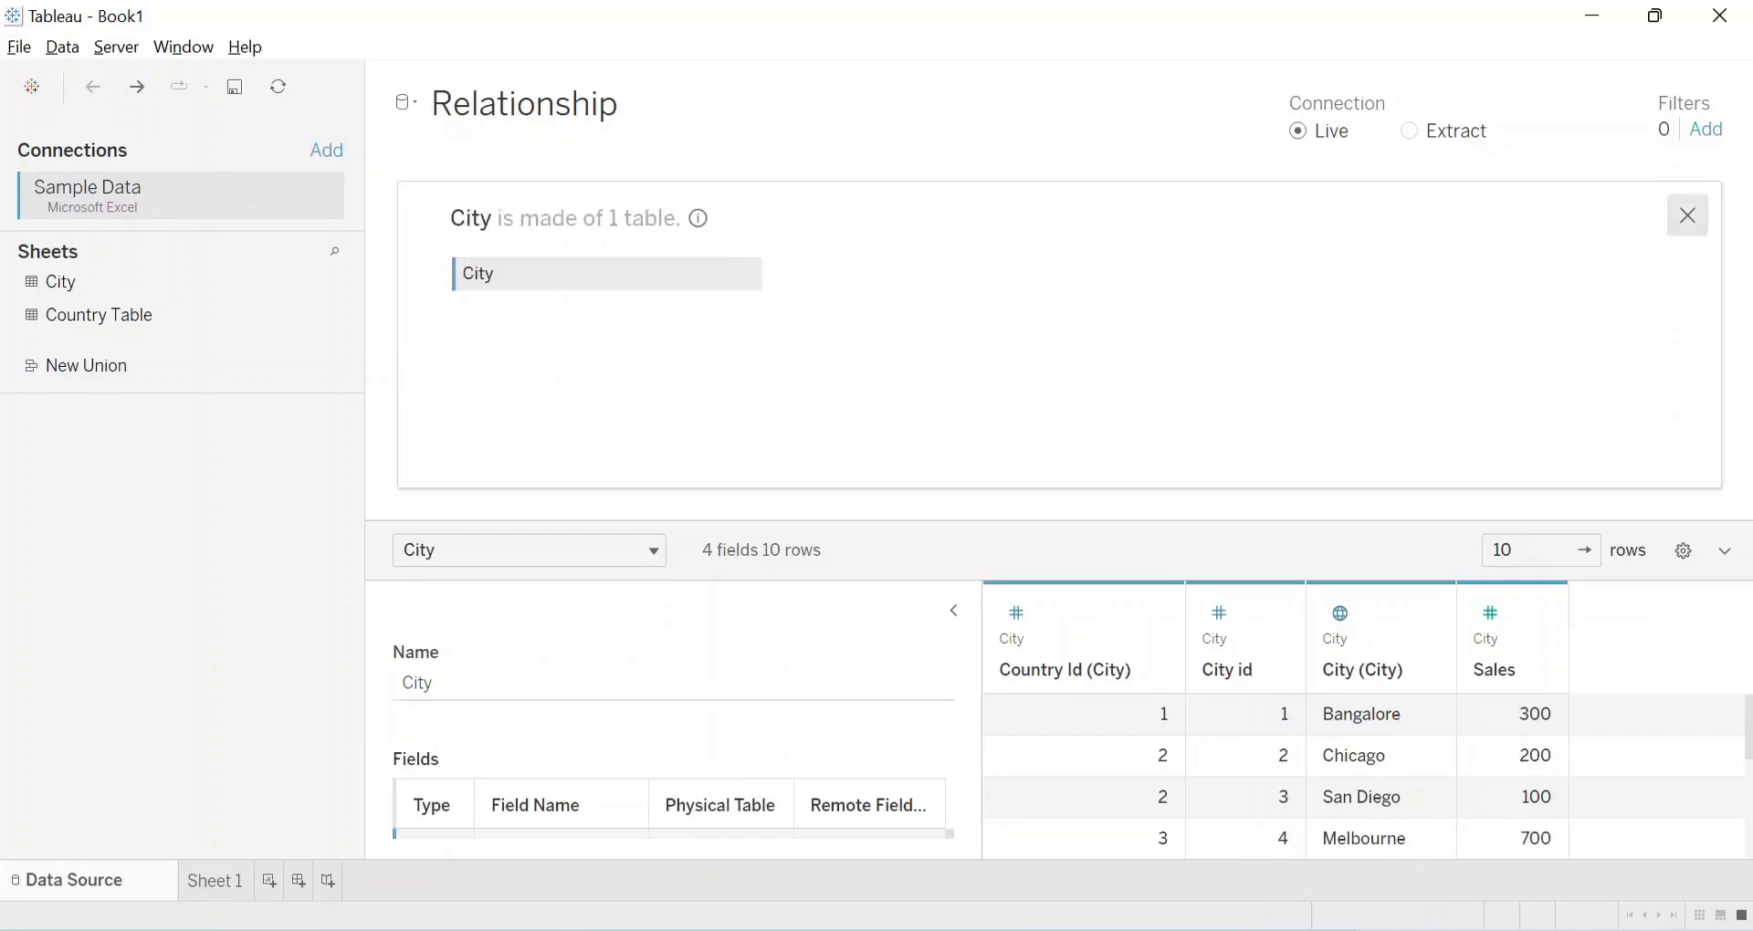
click(1688, 215)
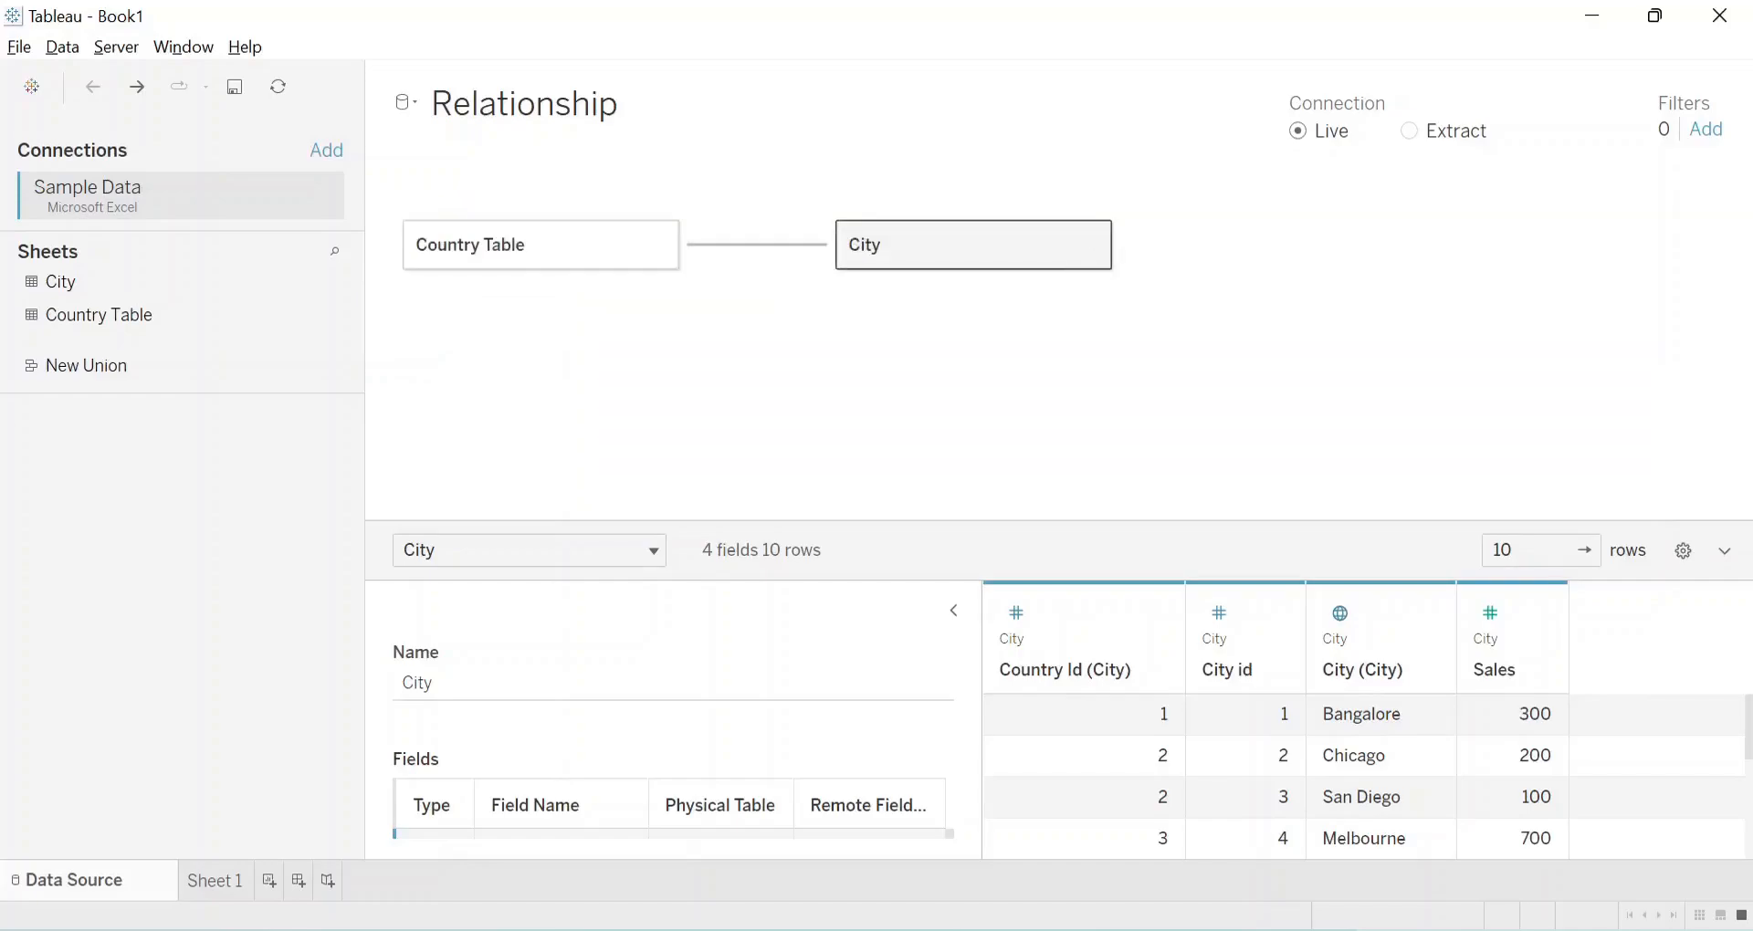
Switch to the Crossdatabase Join data source, collapse the table details to examine its combined columns, and recheck the comparison slide
click(407, 101)
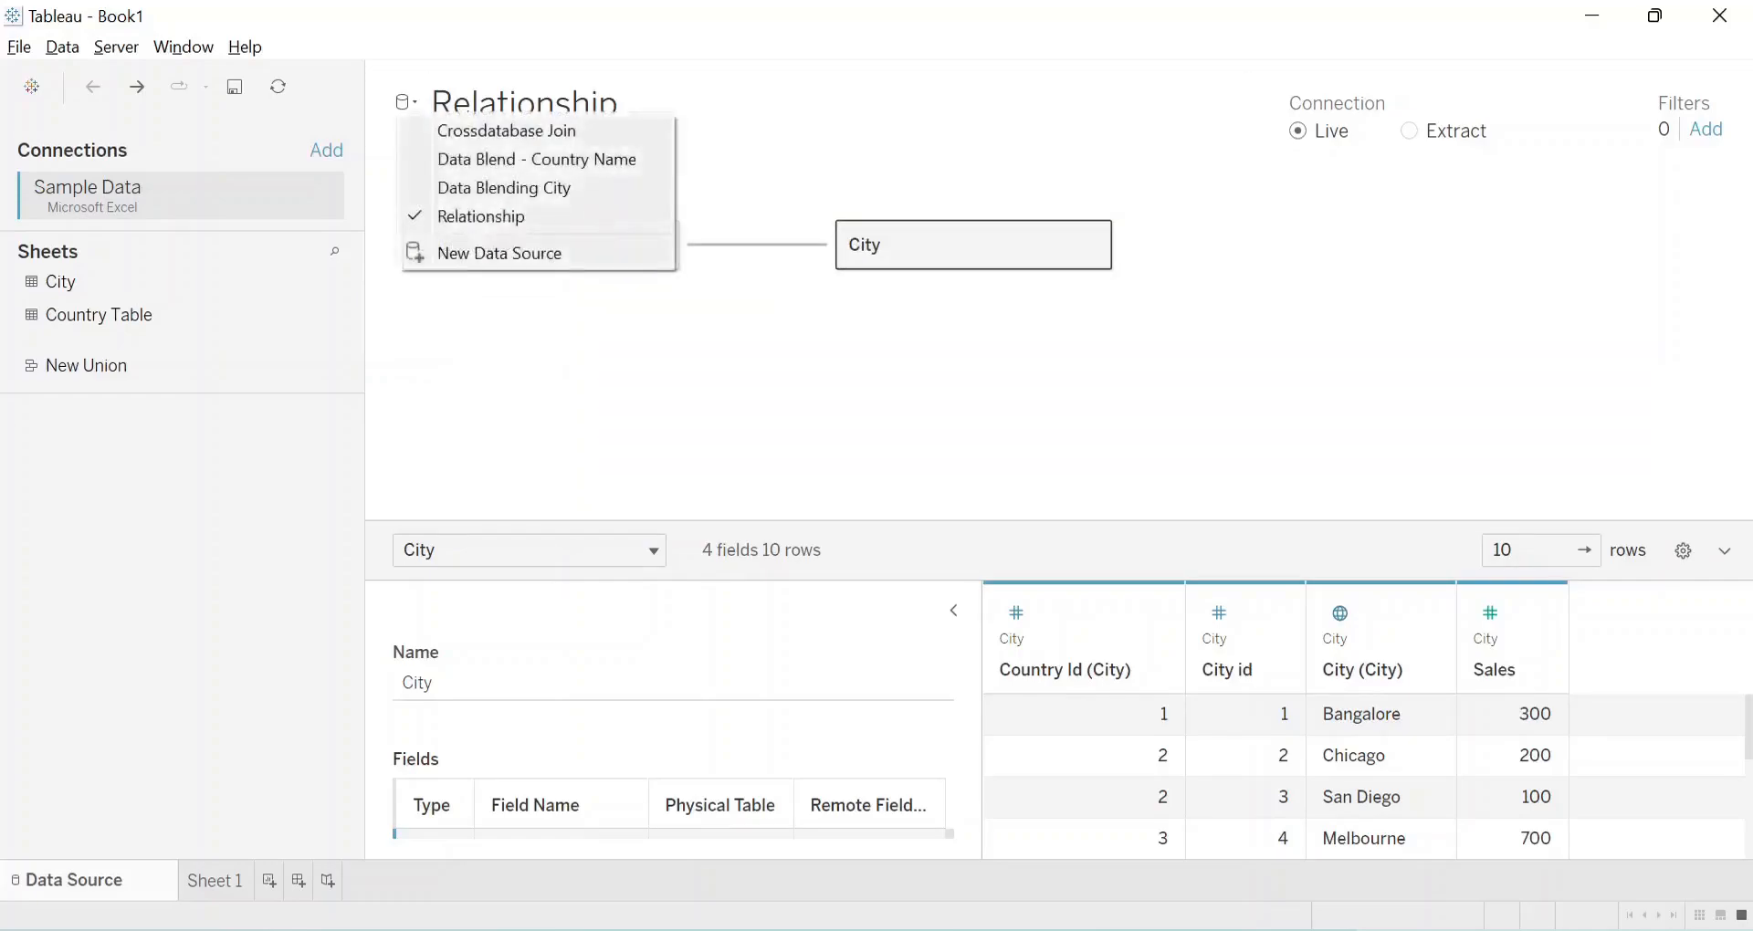
click(507, 131)
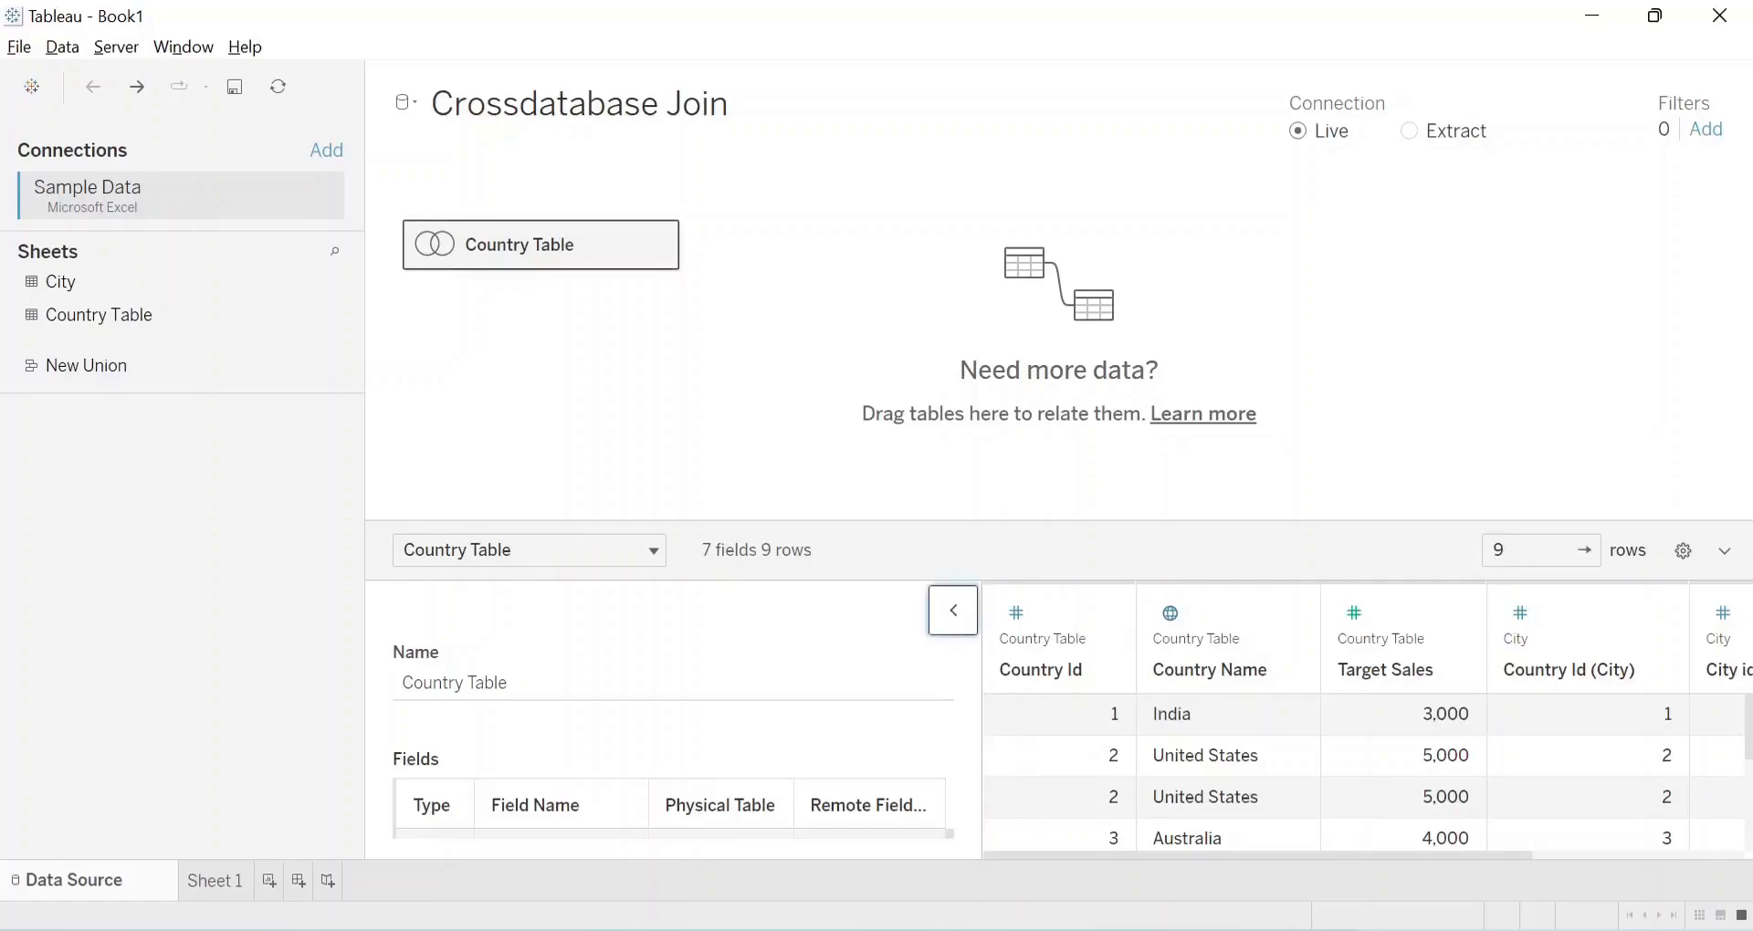
click(953, 610)
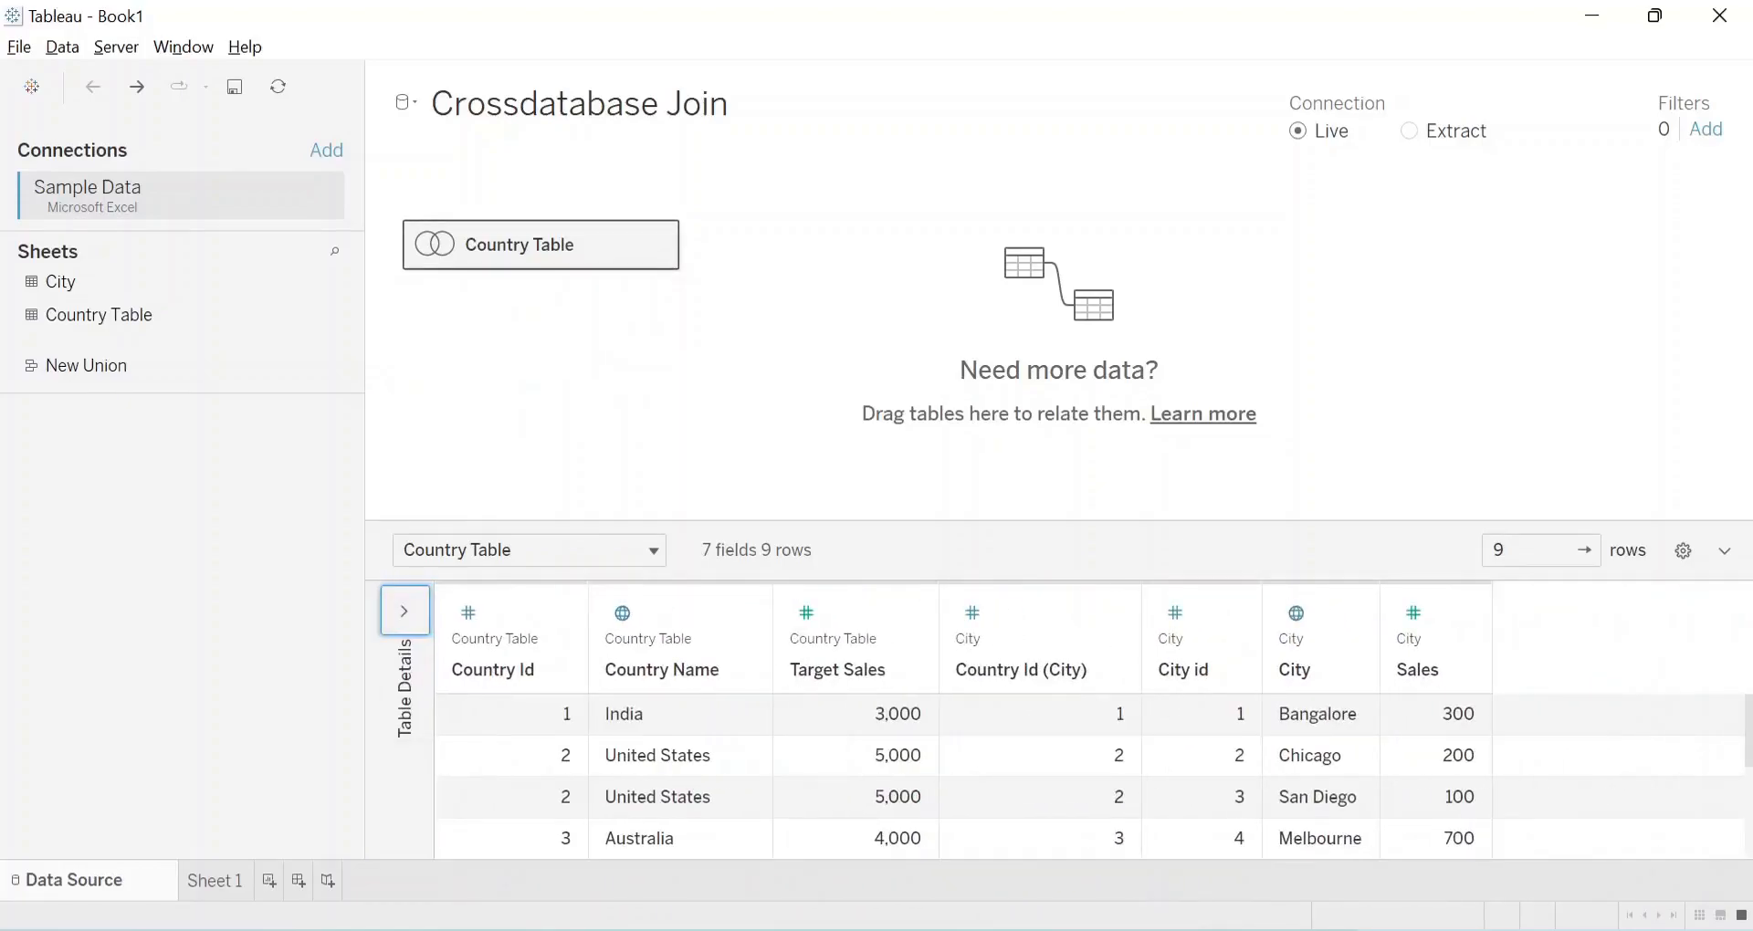
key(alt+Tab)
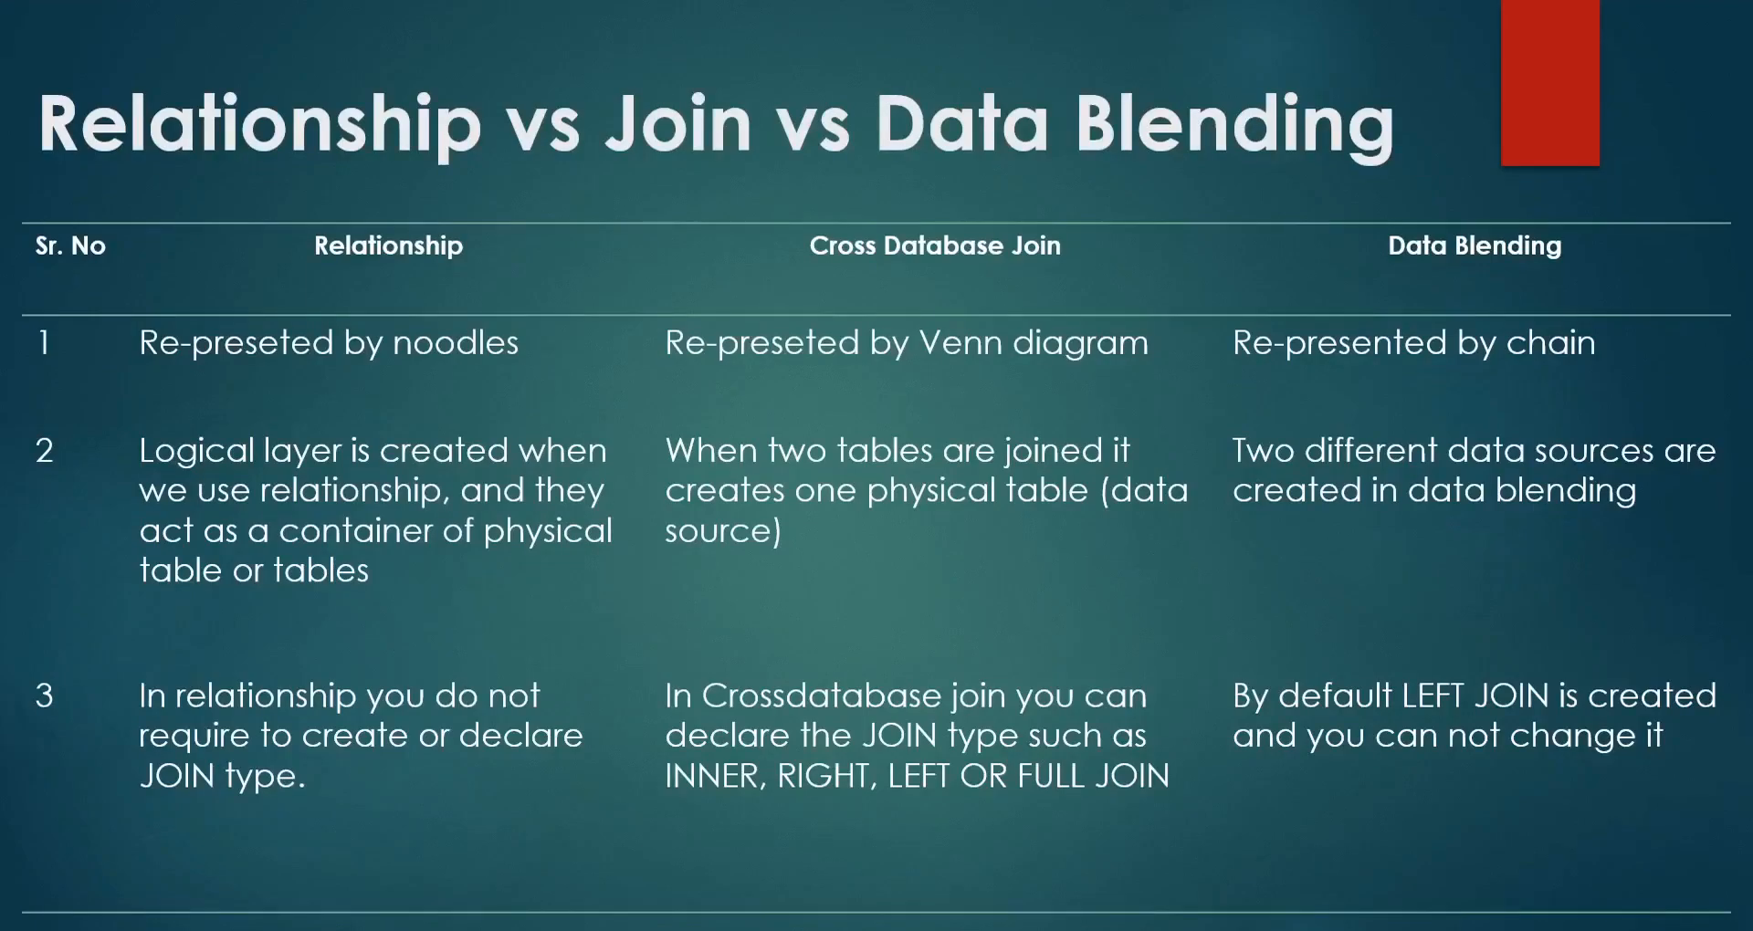
key(alt+Tab)
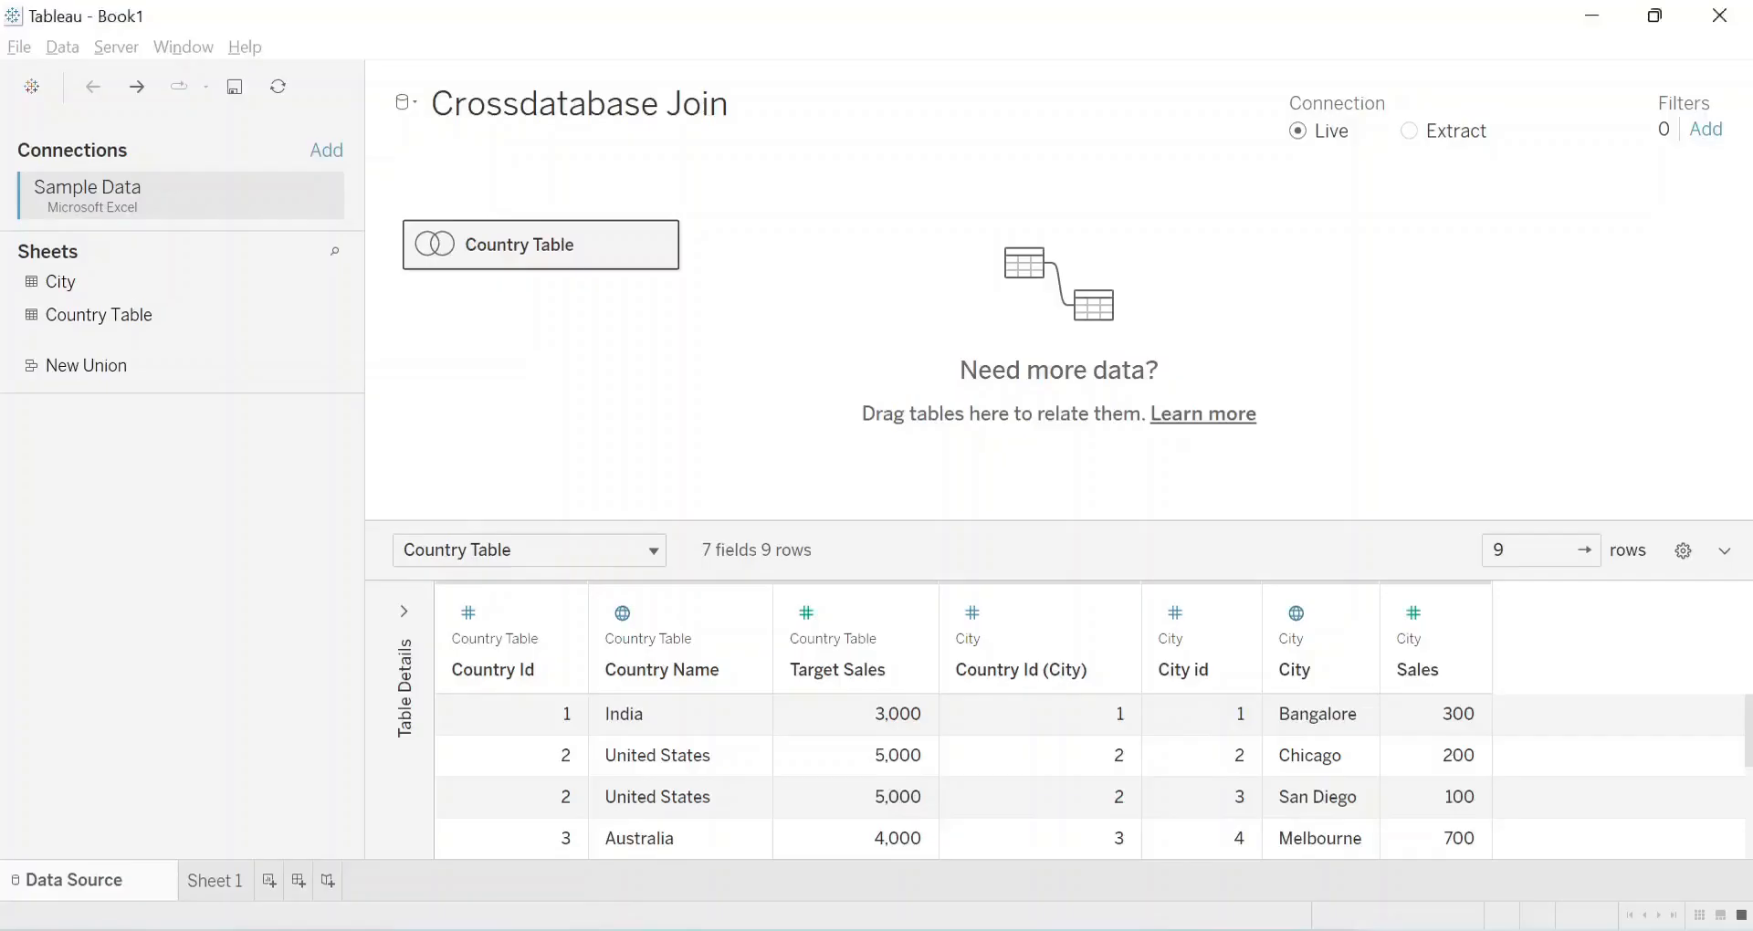
Compare the fields of the Data Blend - Country Name and Data Blending City sources from Sheet 1
click(216, 882)
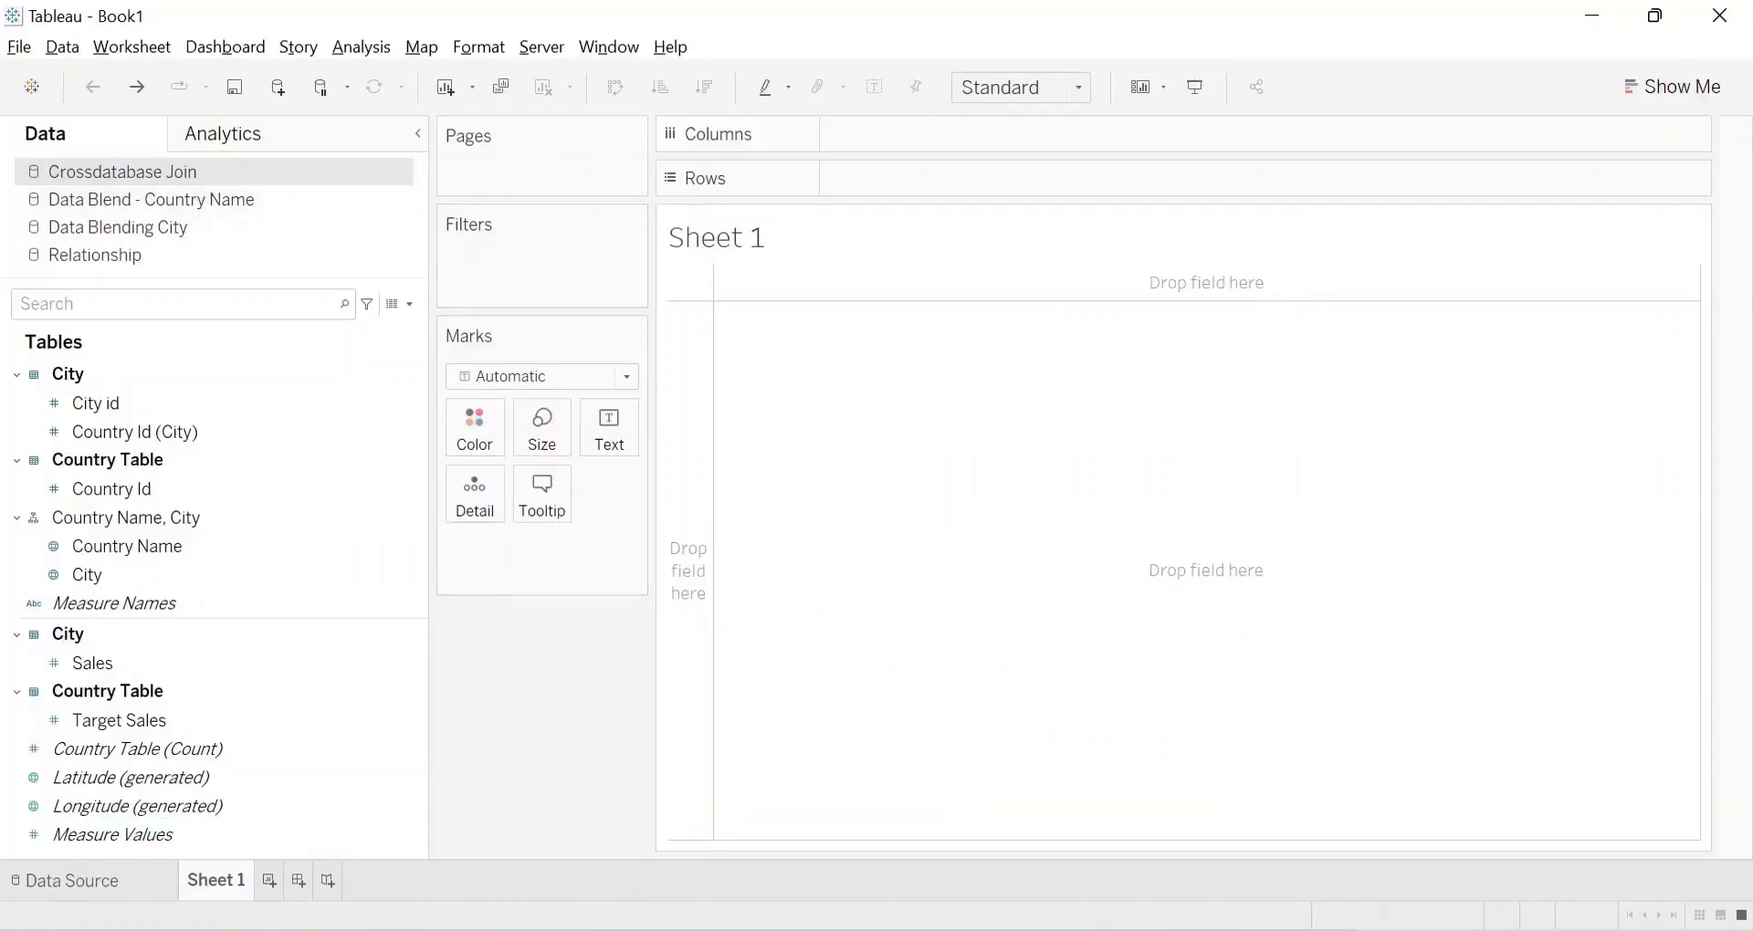
click(151, 200)
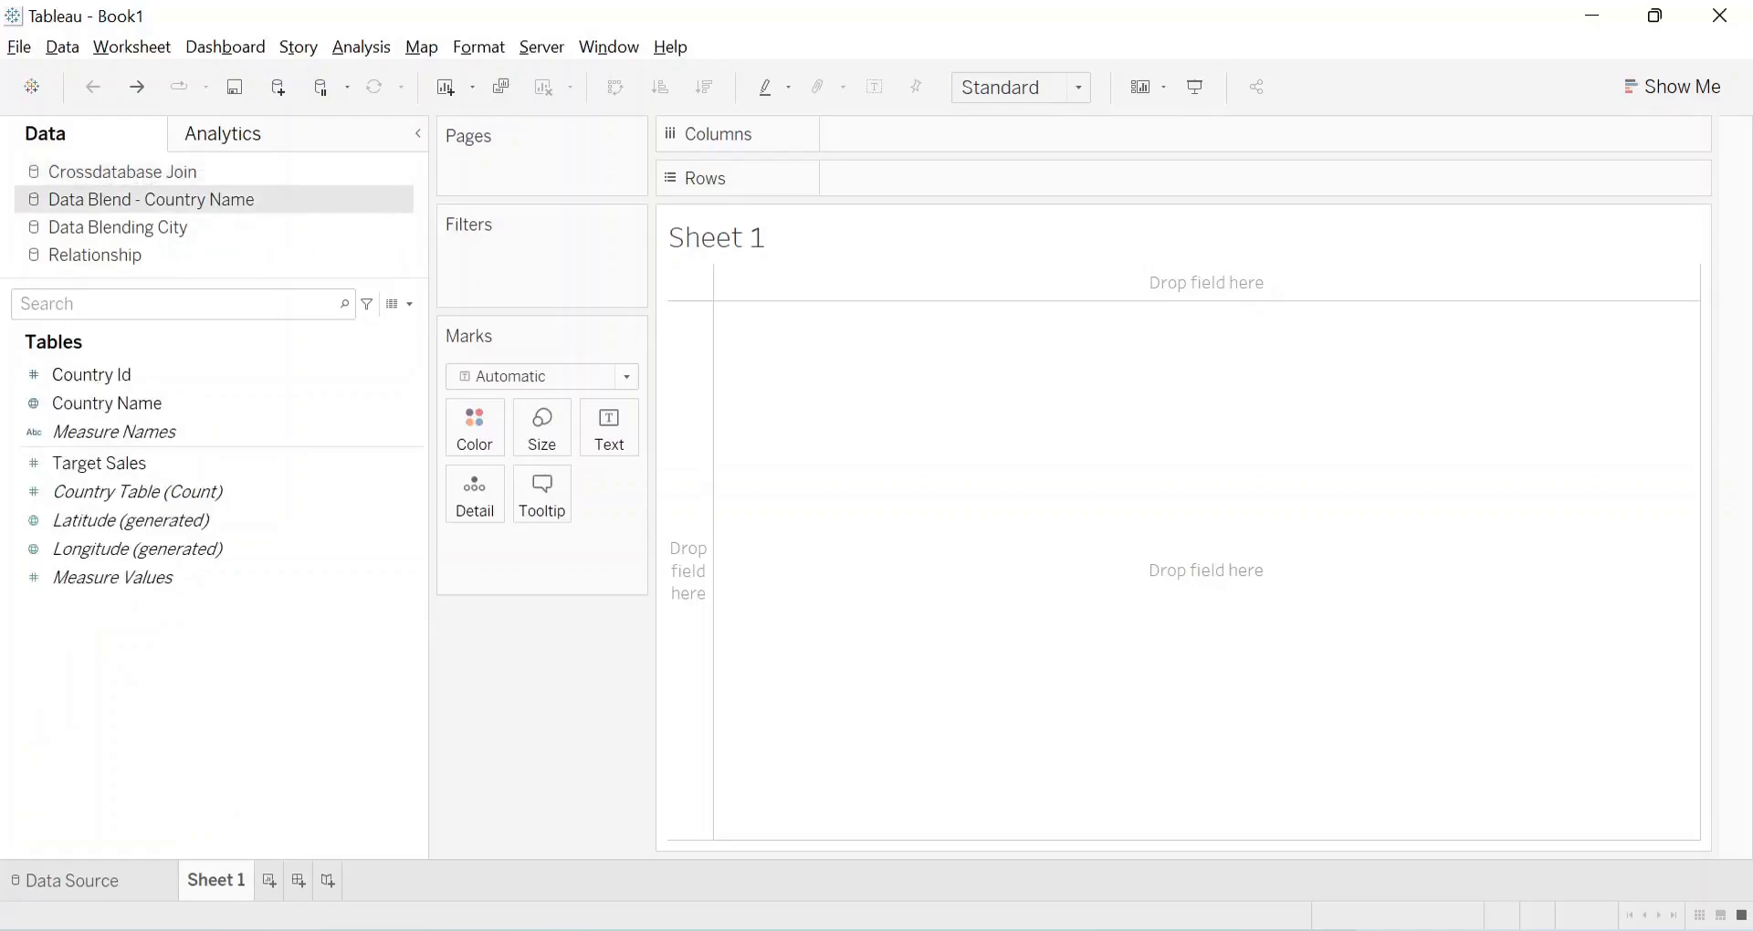
click(118, 228)
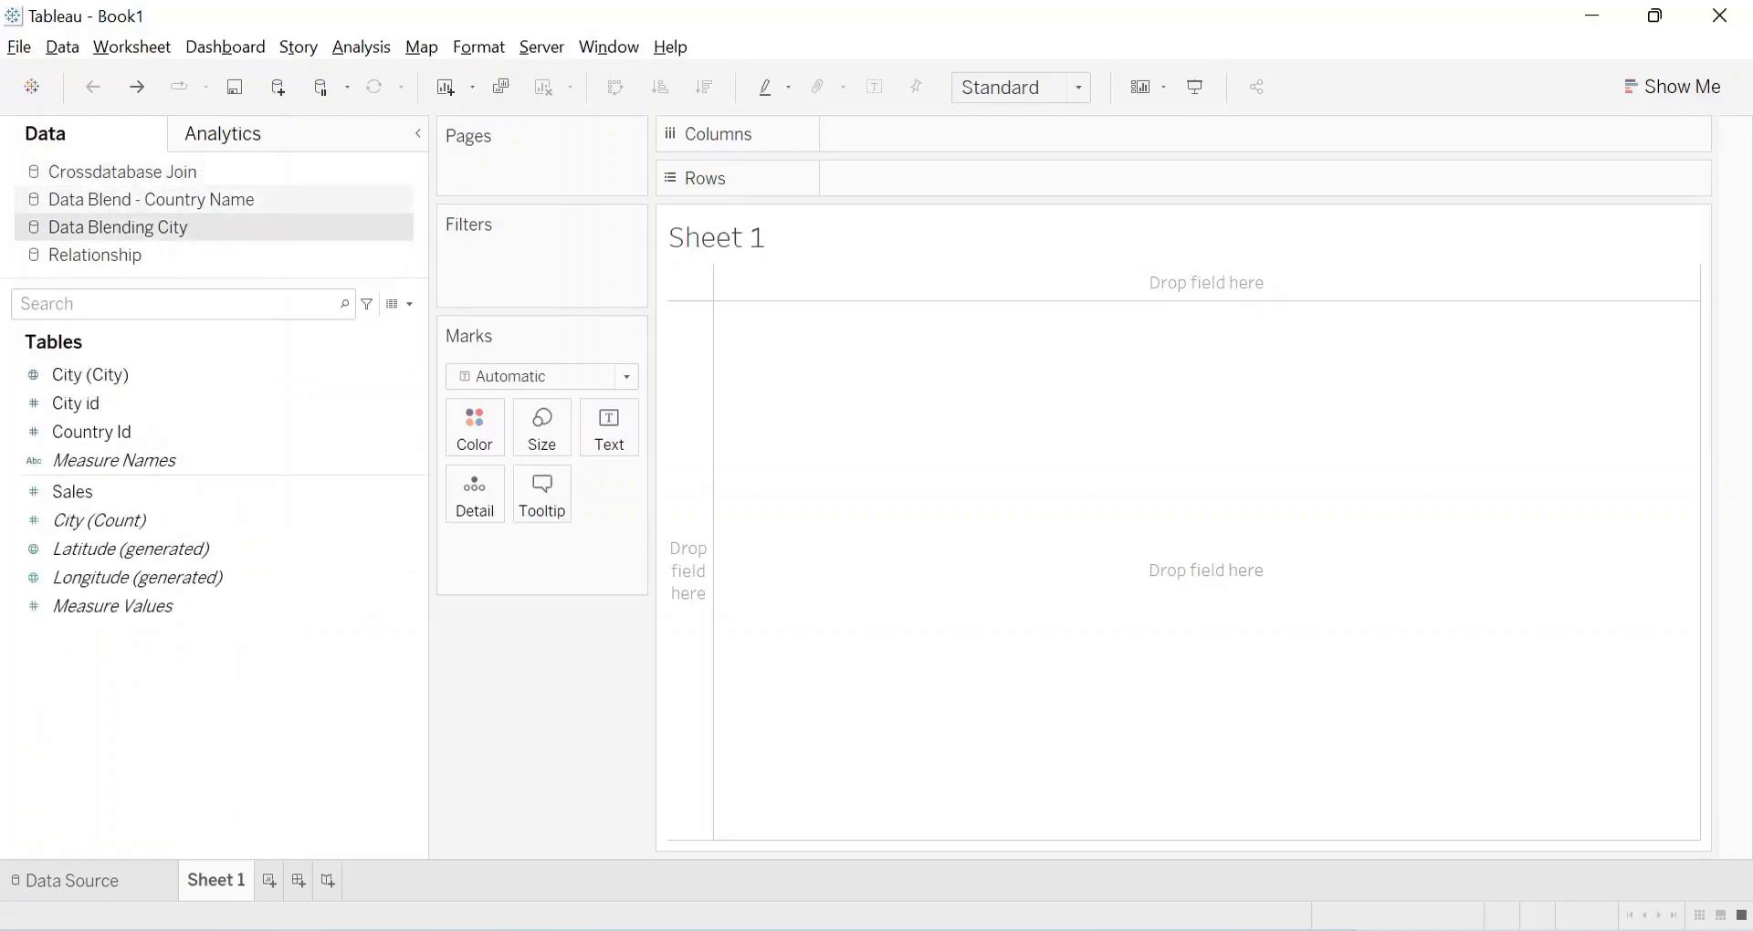
click(151, 200)
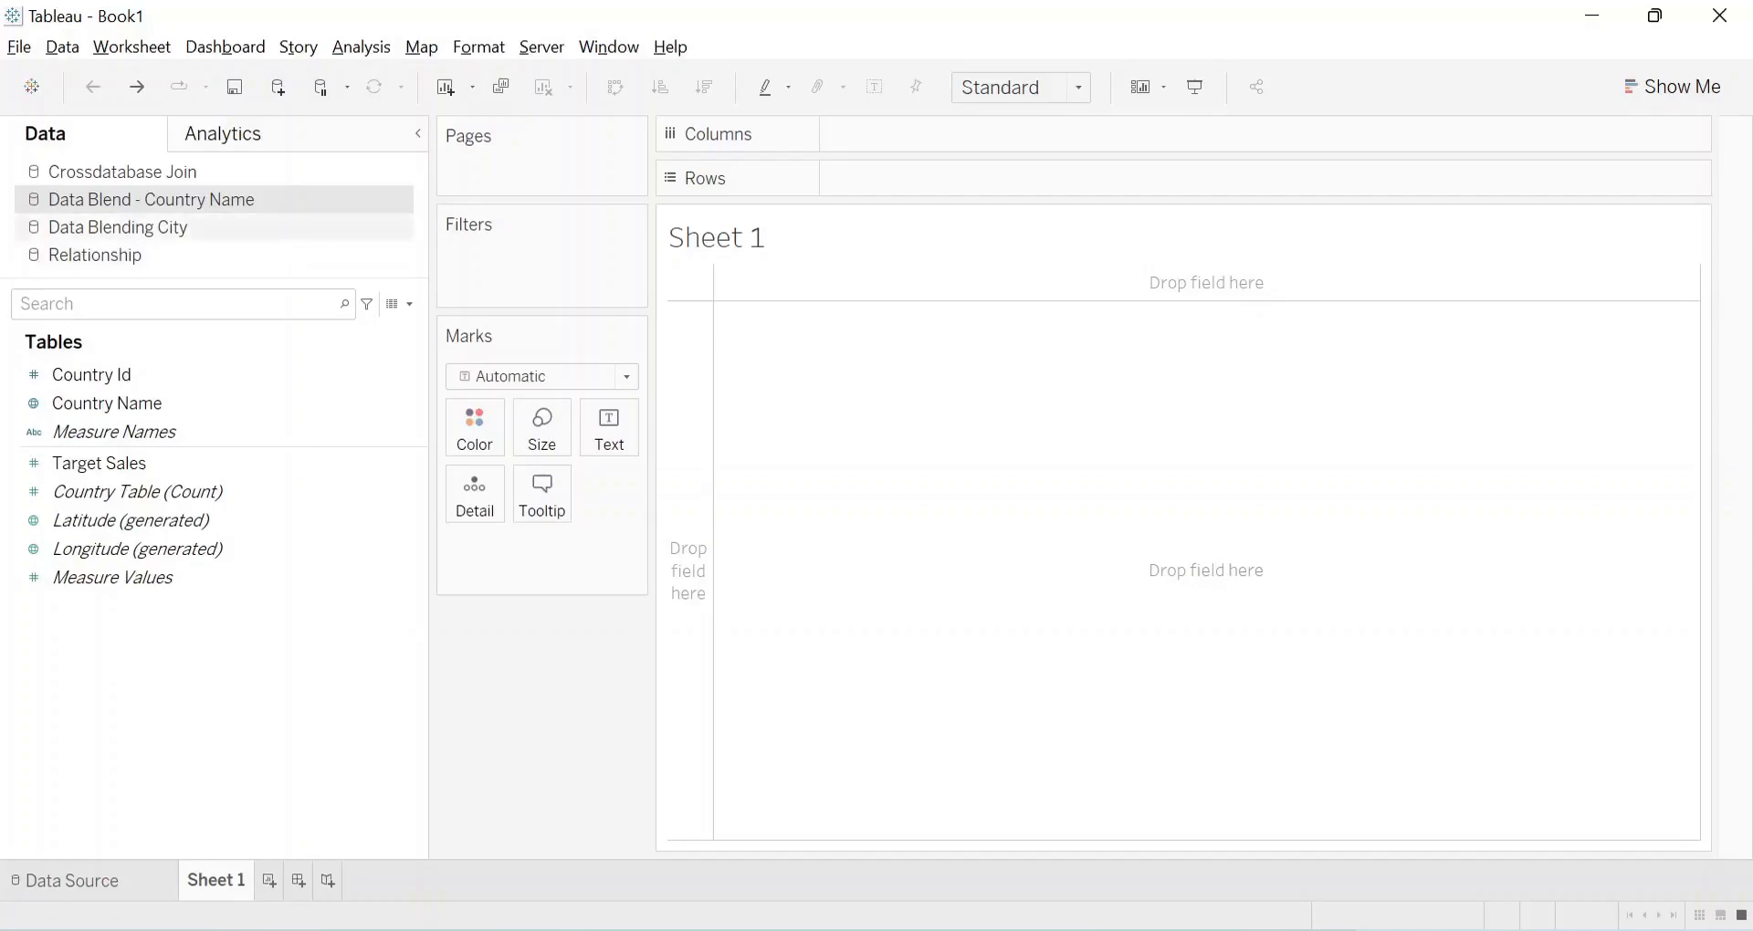
click(119, 227)
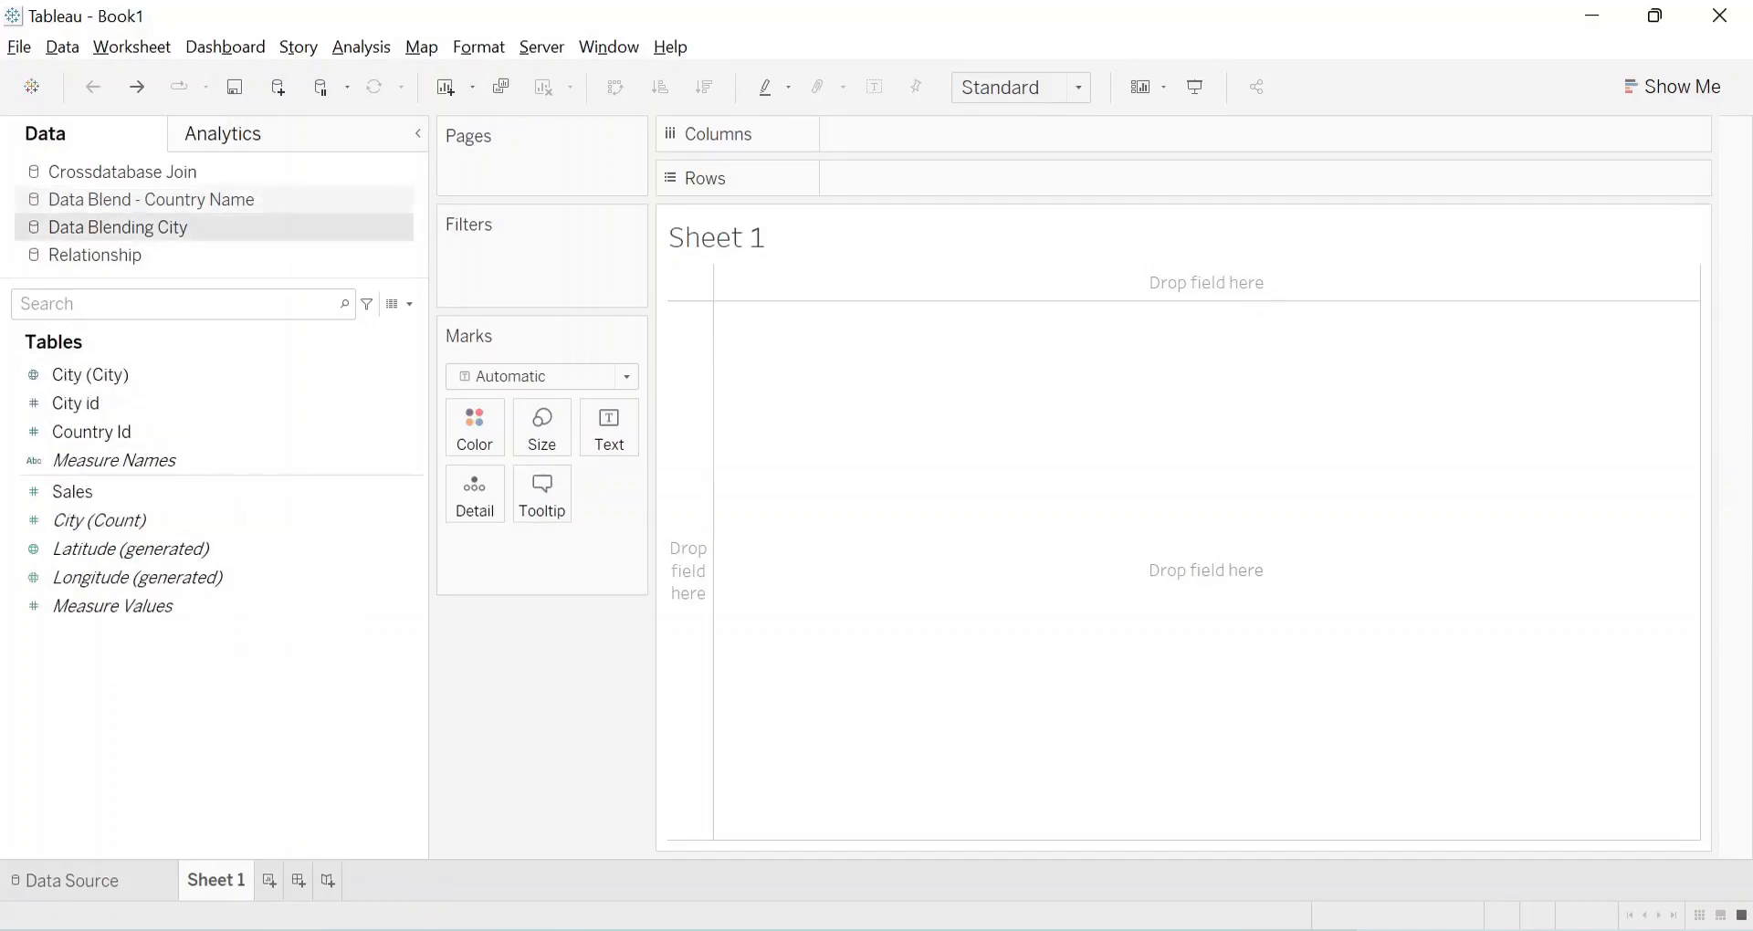
click(151, 200)
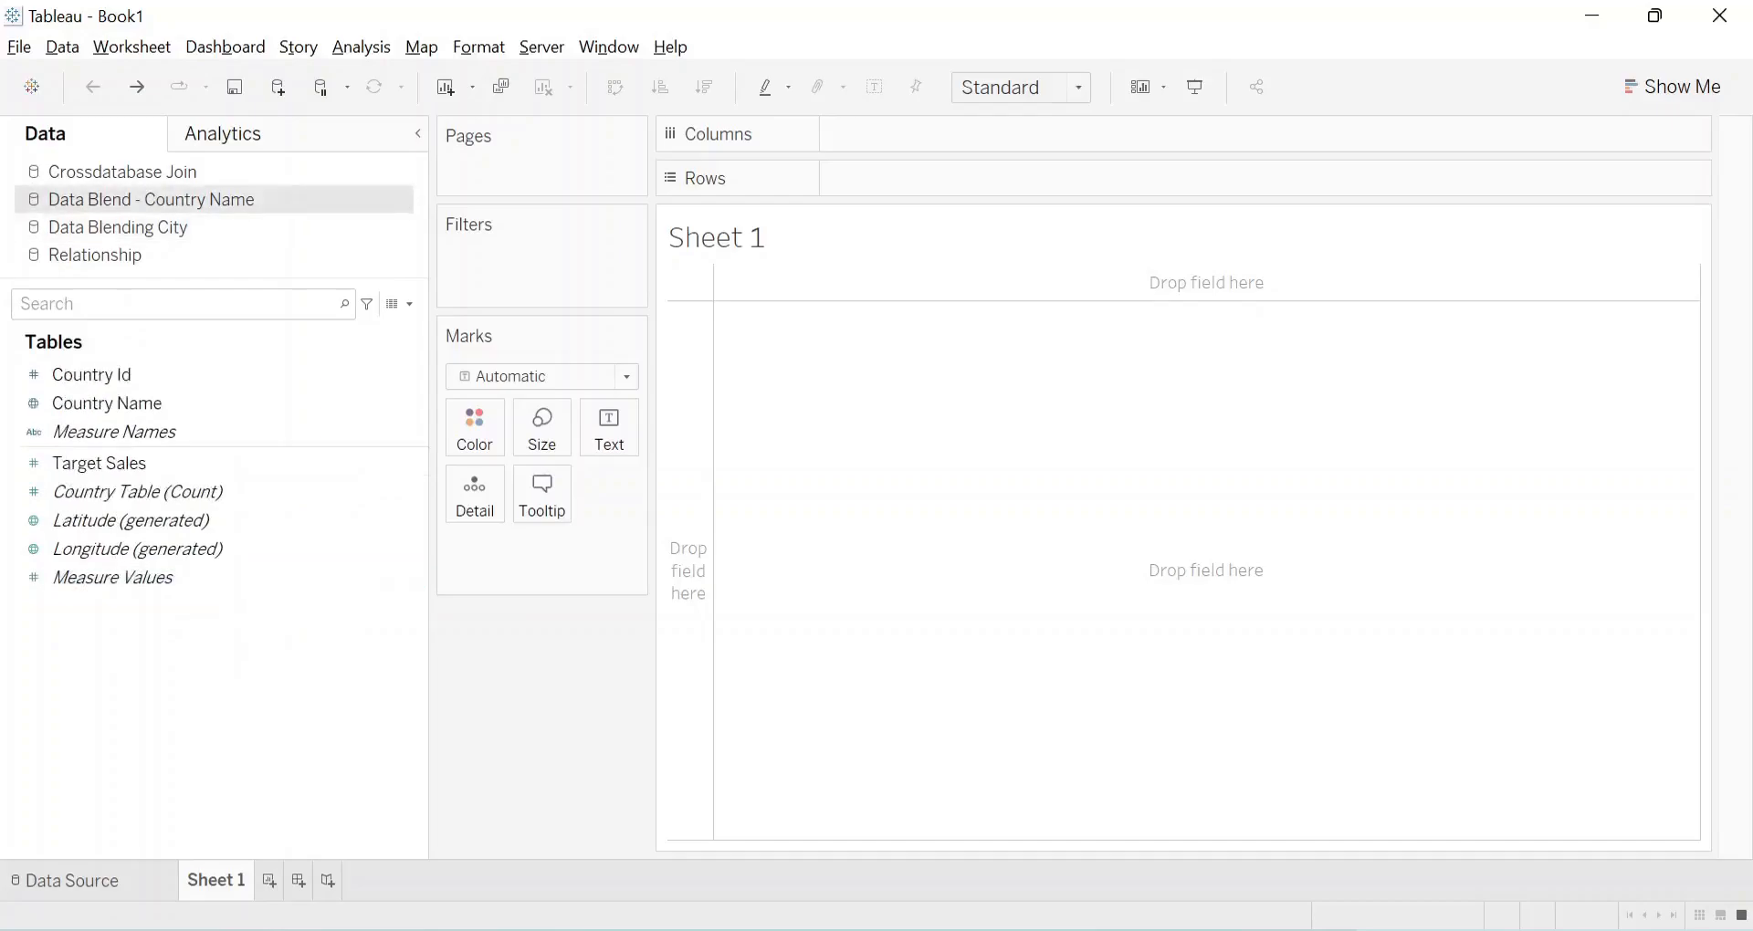
Review the canvas and data preview of Data Blend - Country Name and Data Blending City, and return to Sheet 1
click(72, 881)
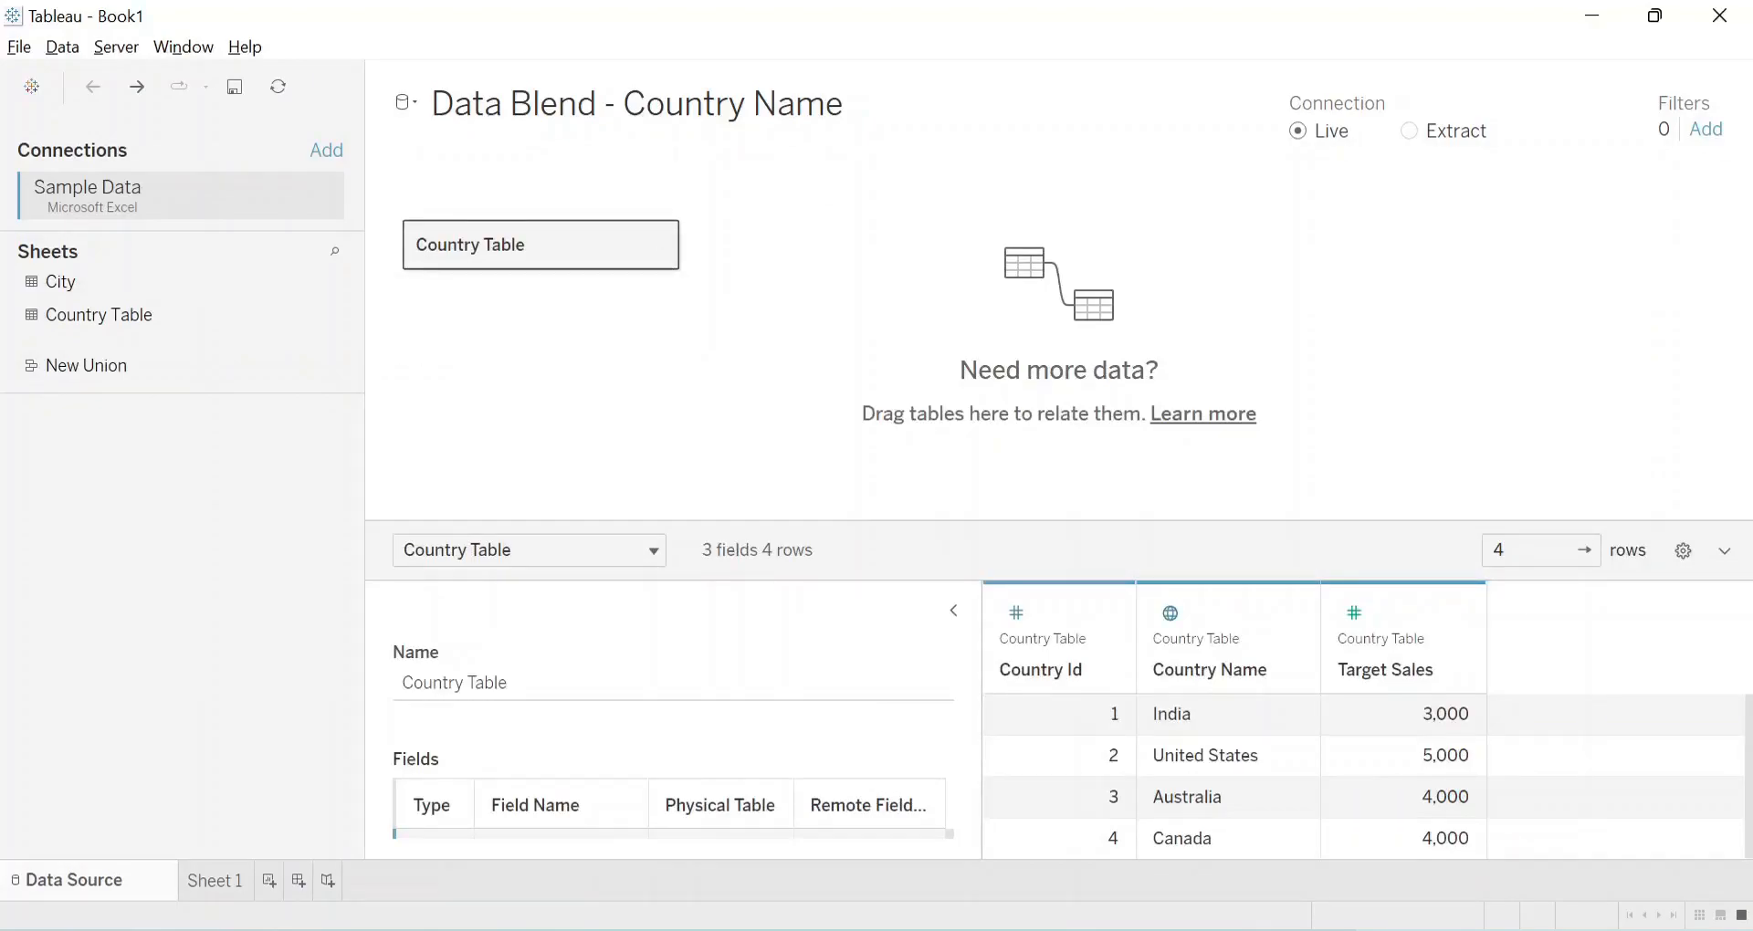
click(406, 103)
click(504, 188)
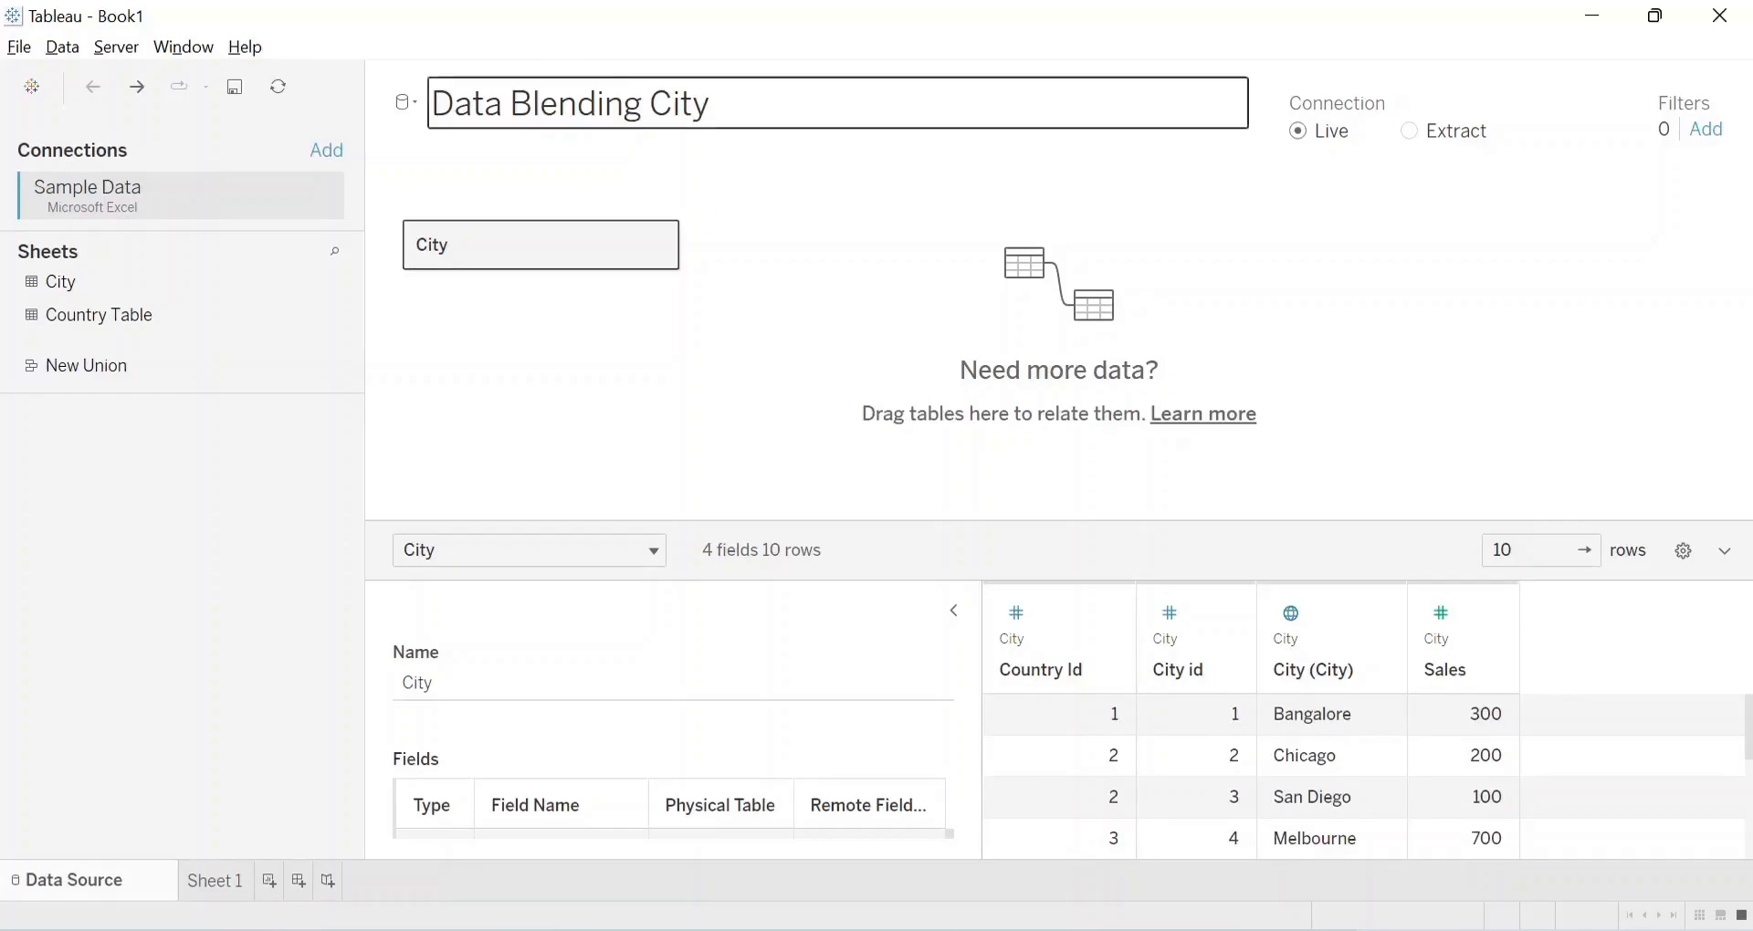
click(216, 881)
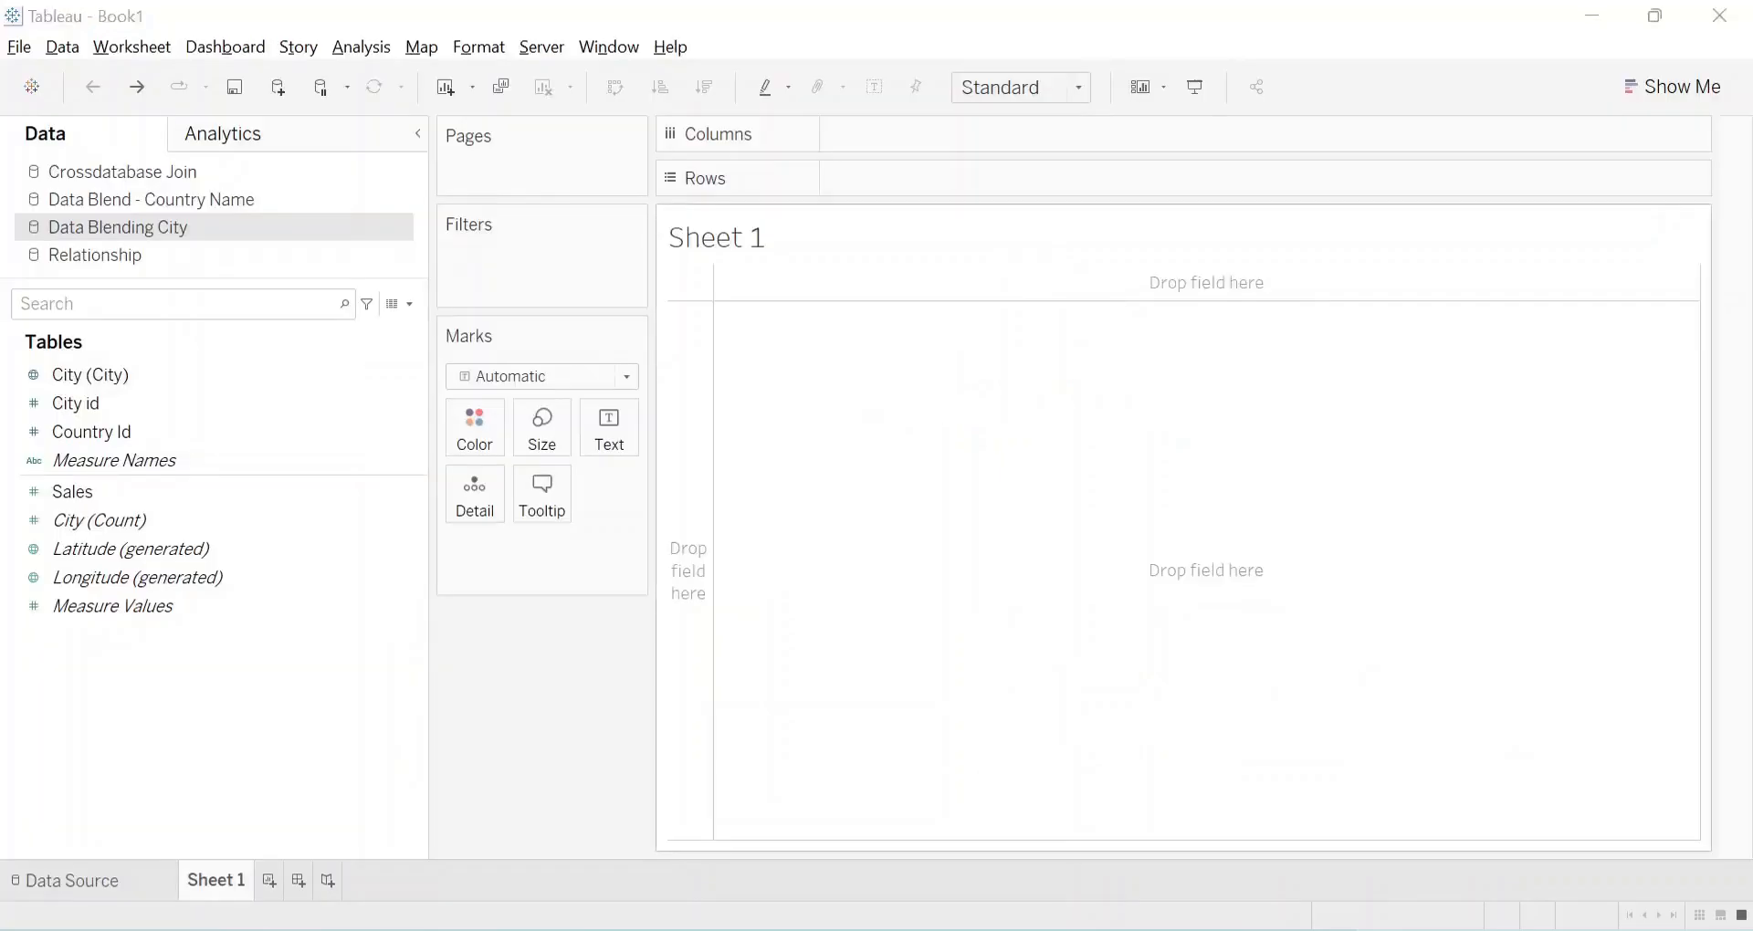
Check the comparison slide, and examine how Country Table relates to City in the Relationship source with the table details collapsed
key(alt+Tab)
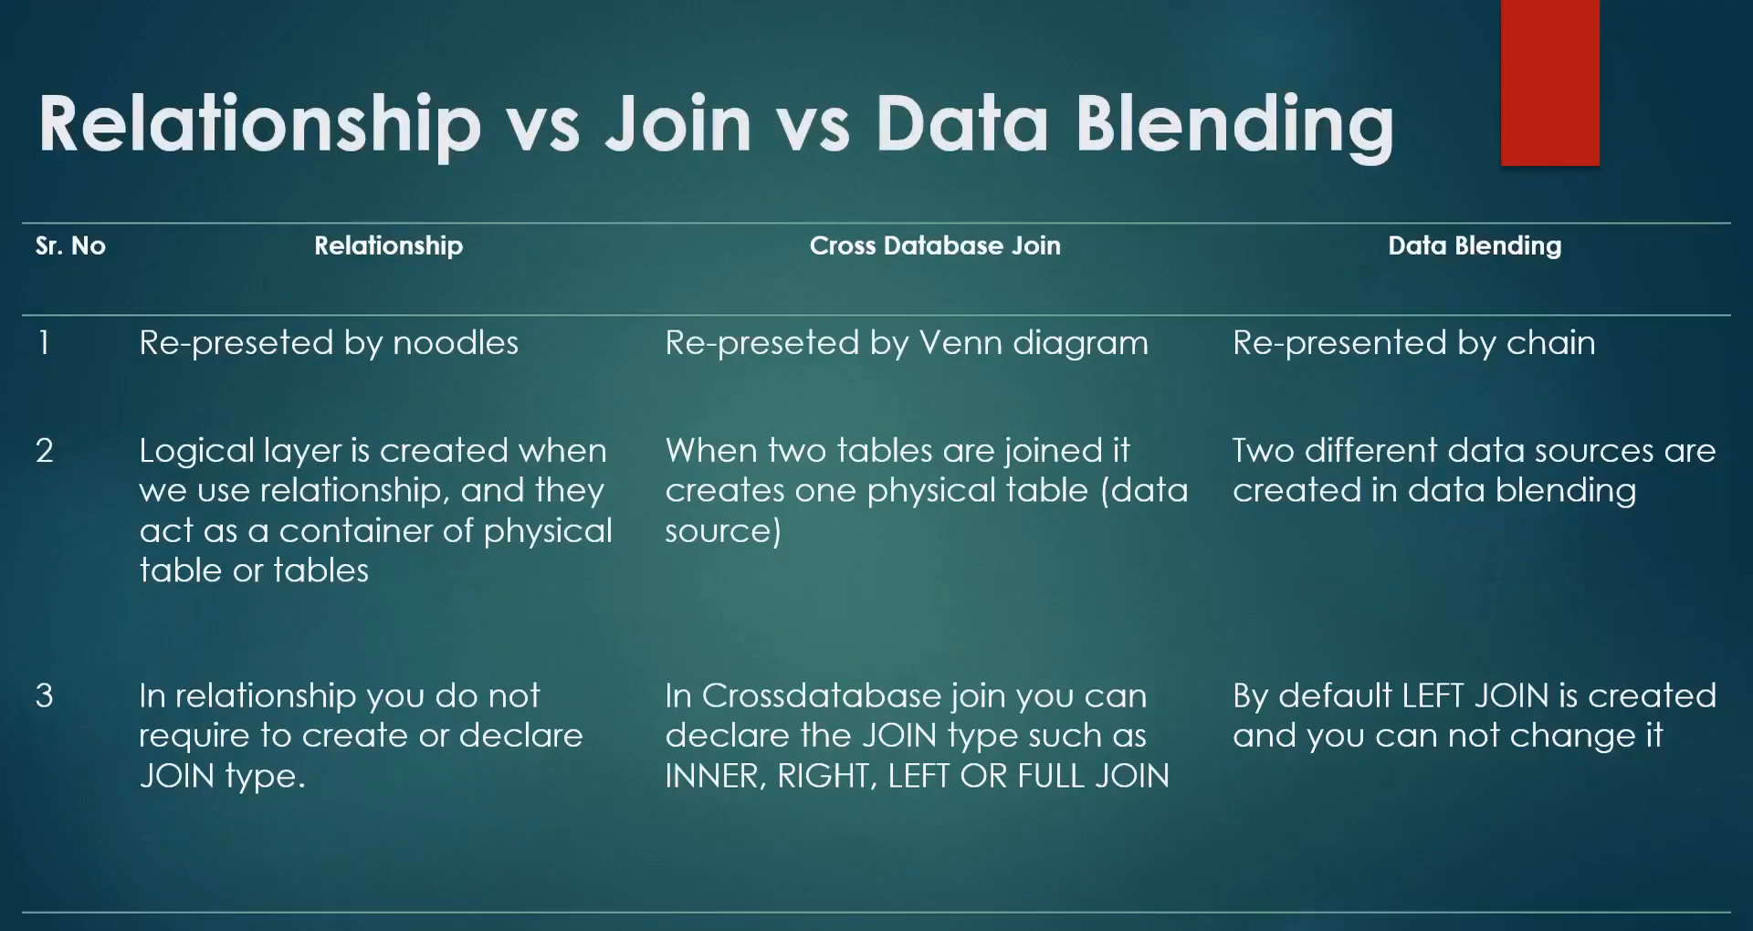
key(alt+Tab)
click(95, 255)
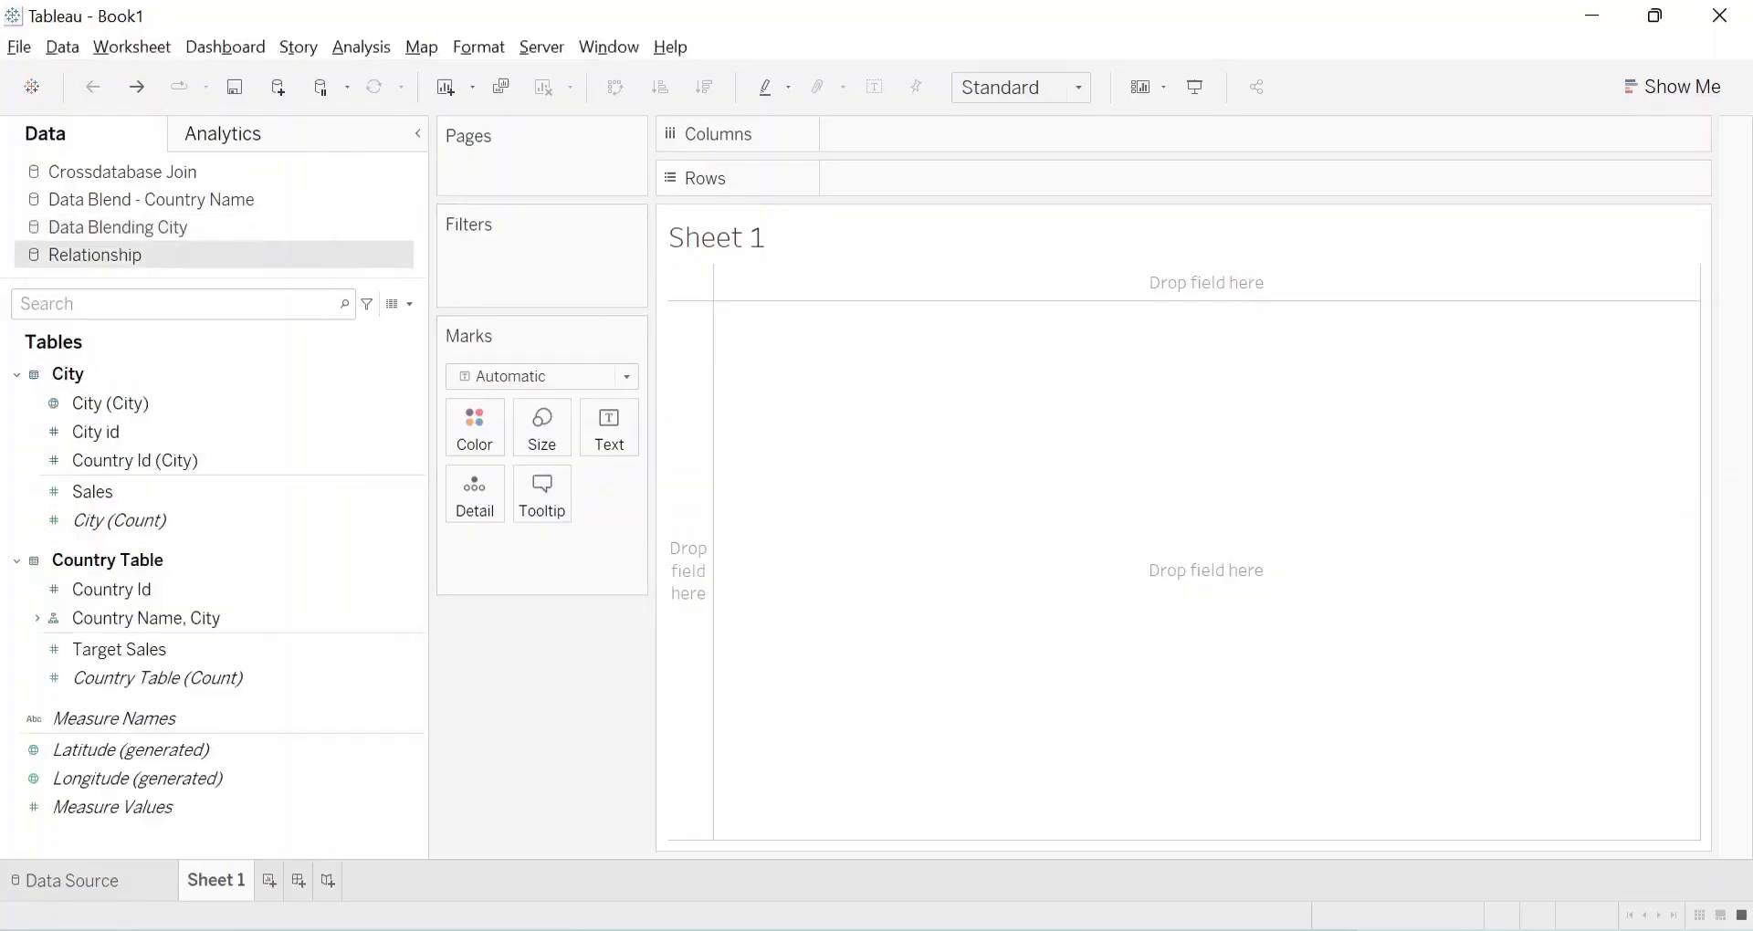
click(72, 882)
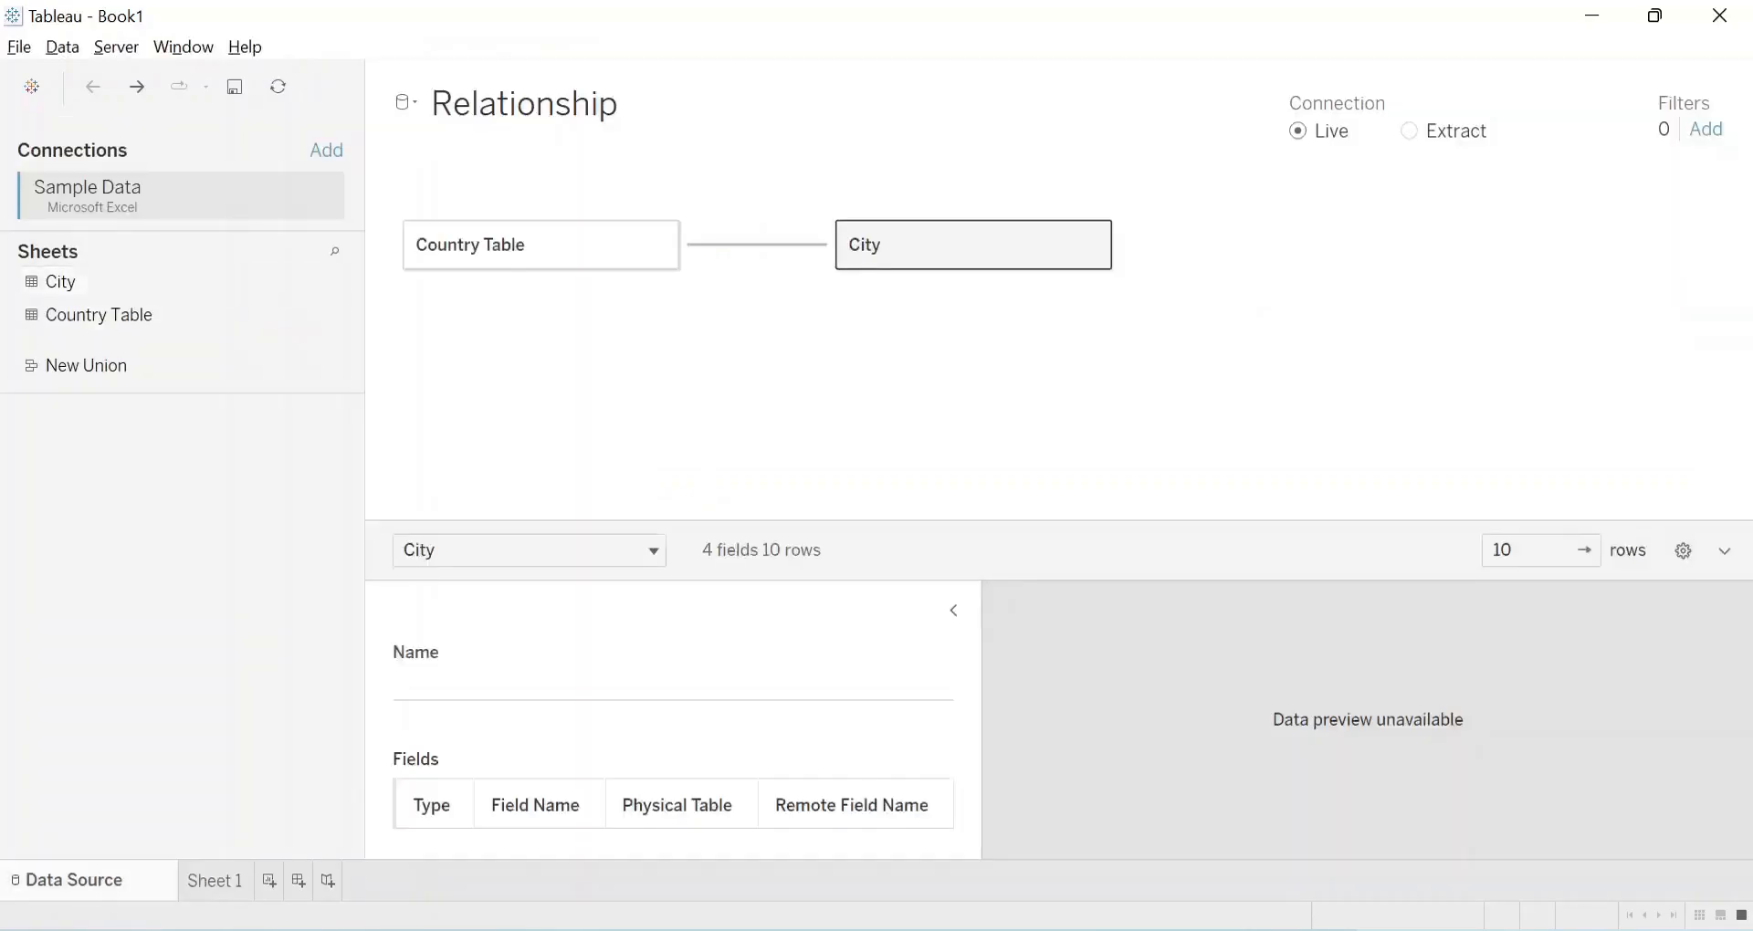
mouse_move(757, 245)
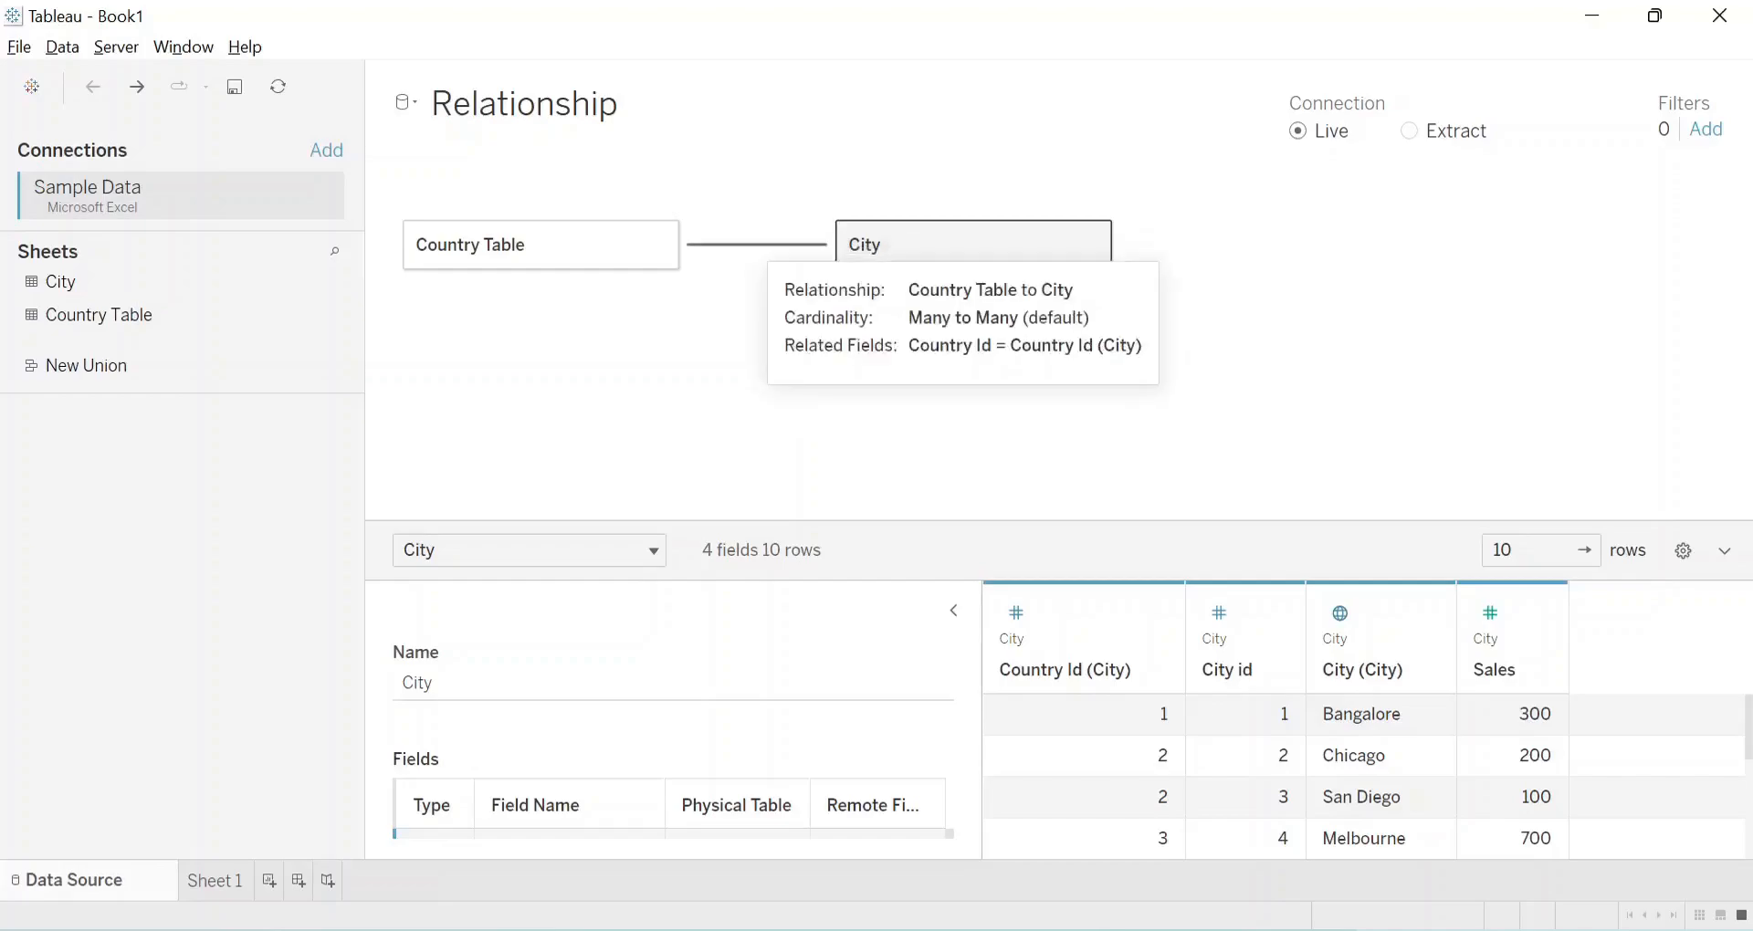
click(953, 611)
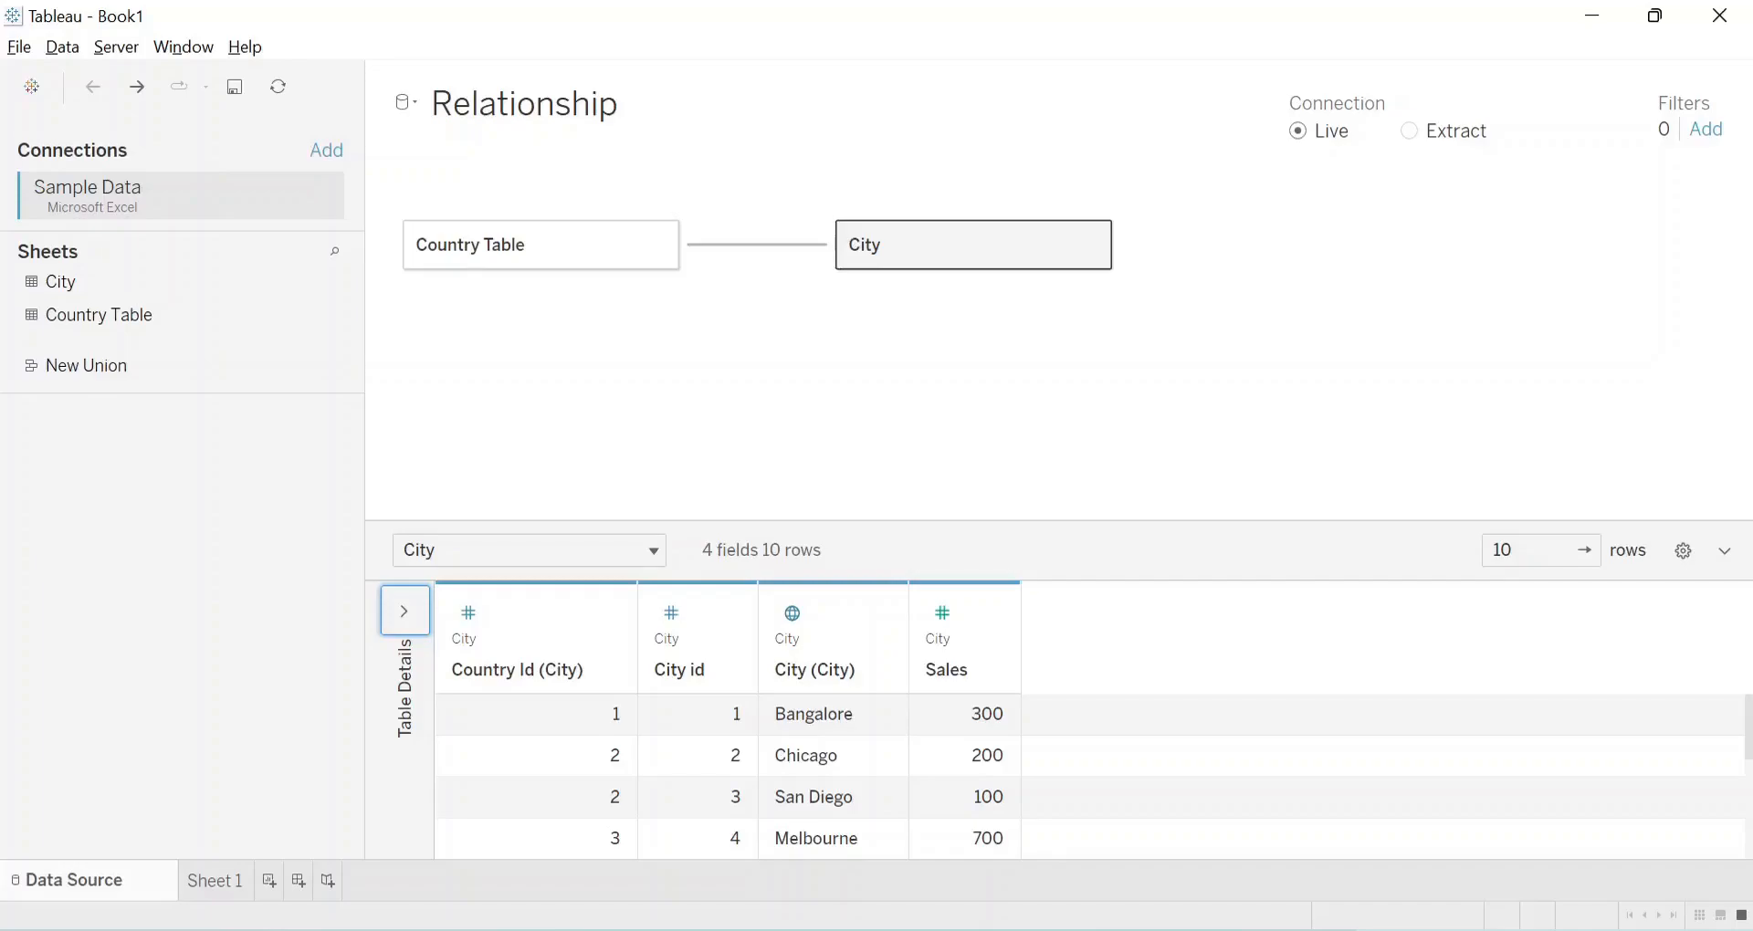
Open the join settings between Country Table and City in the Crossdatabase Join source to view the available join types
click(404, 103)
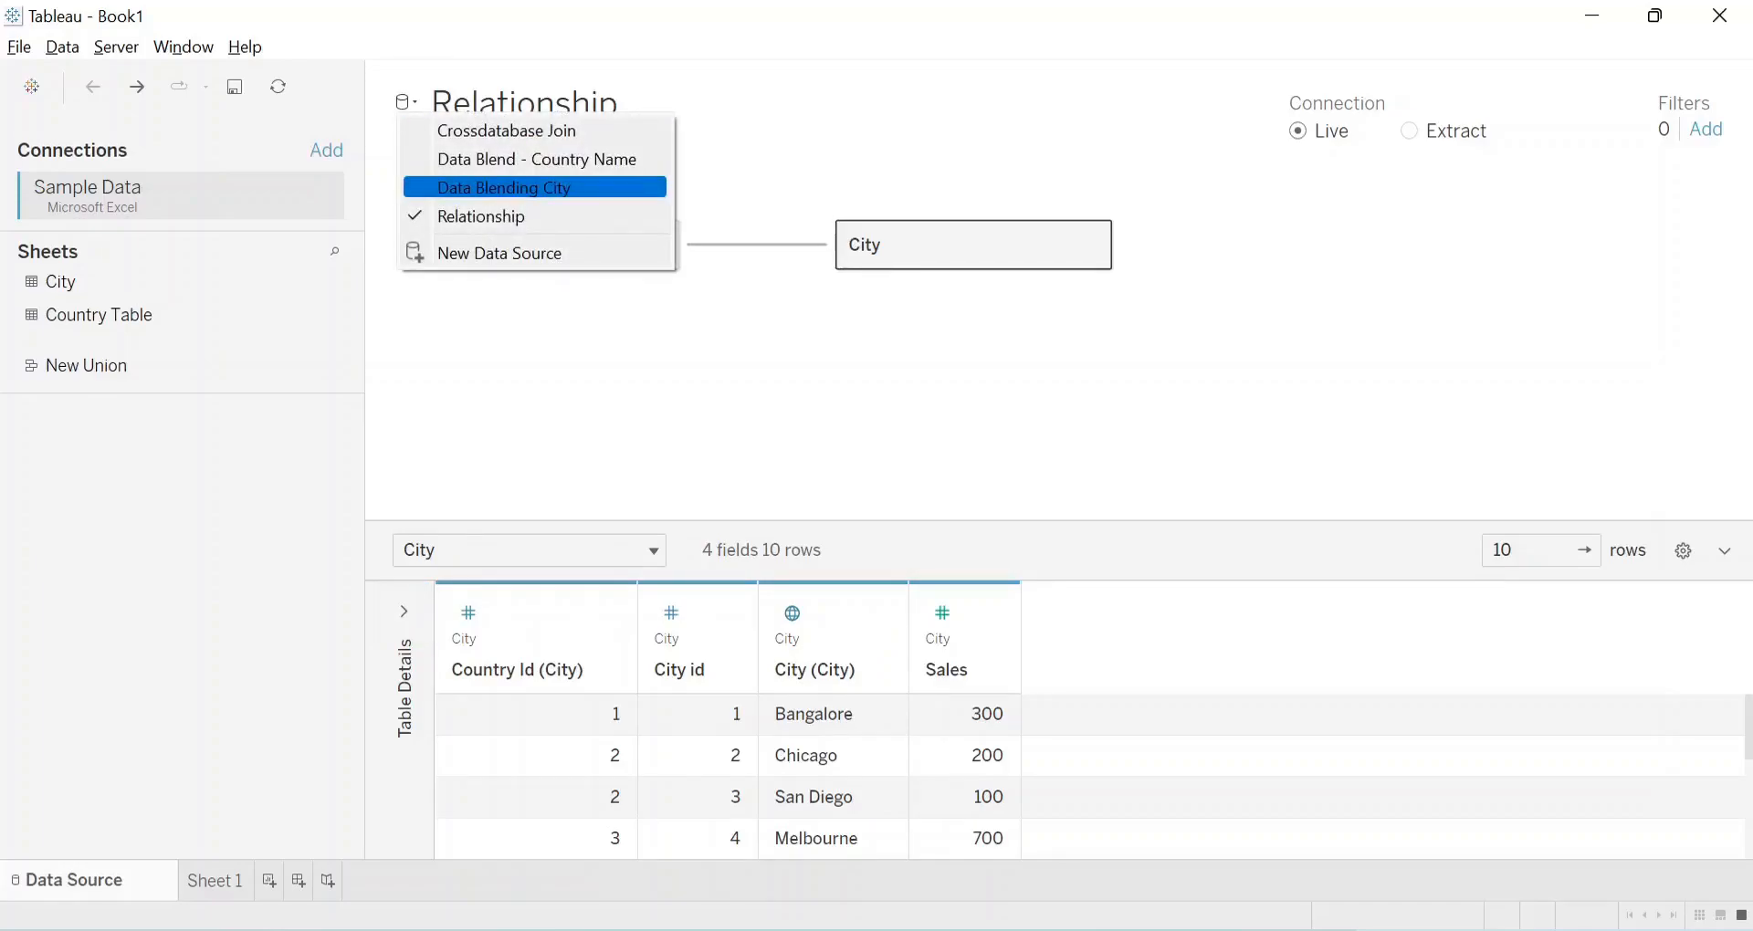
click(507, 131)
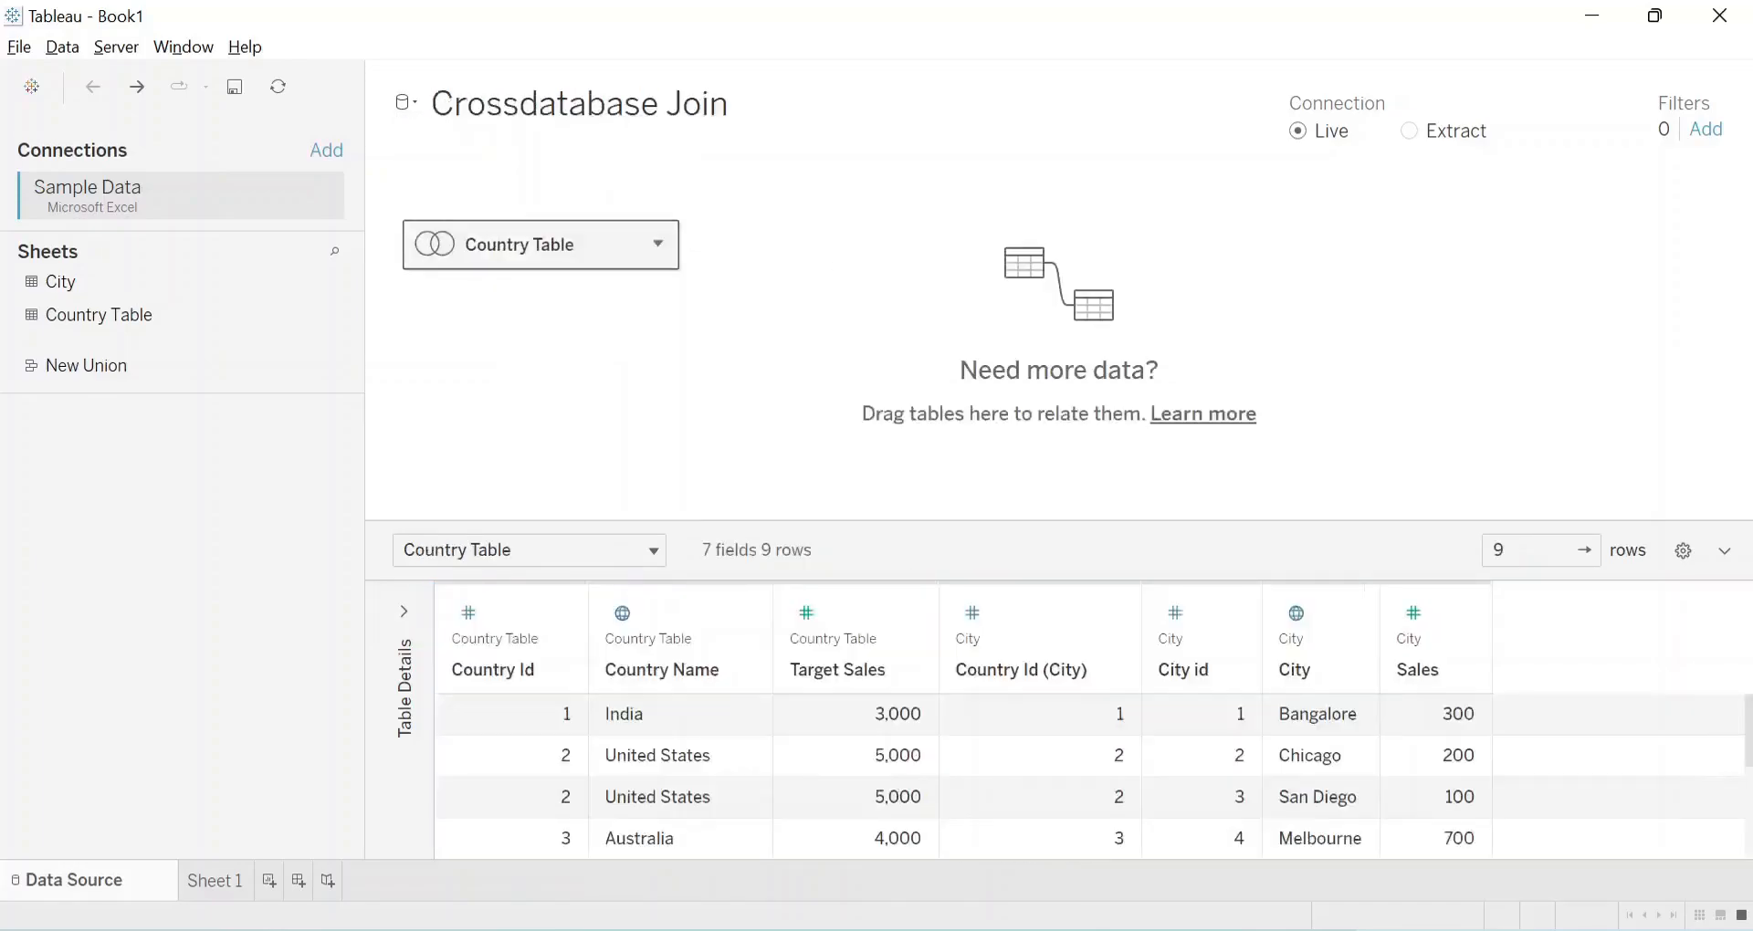
double_click(538, 245)
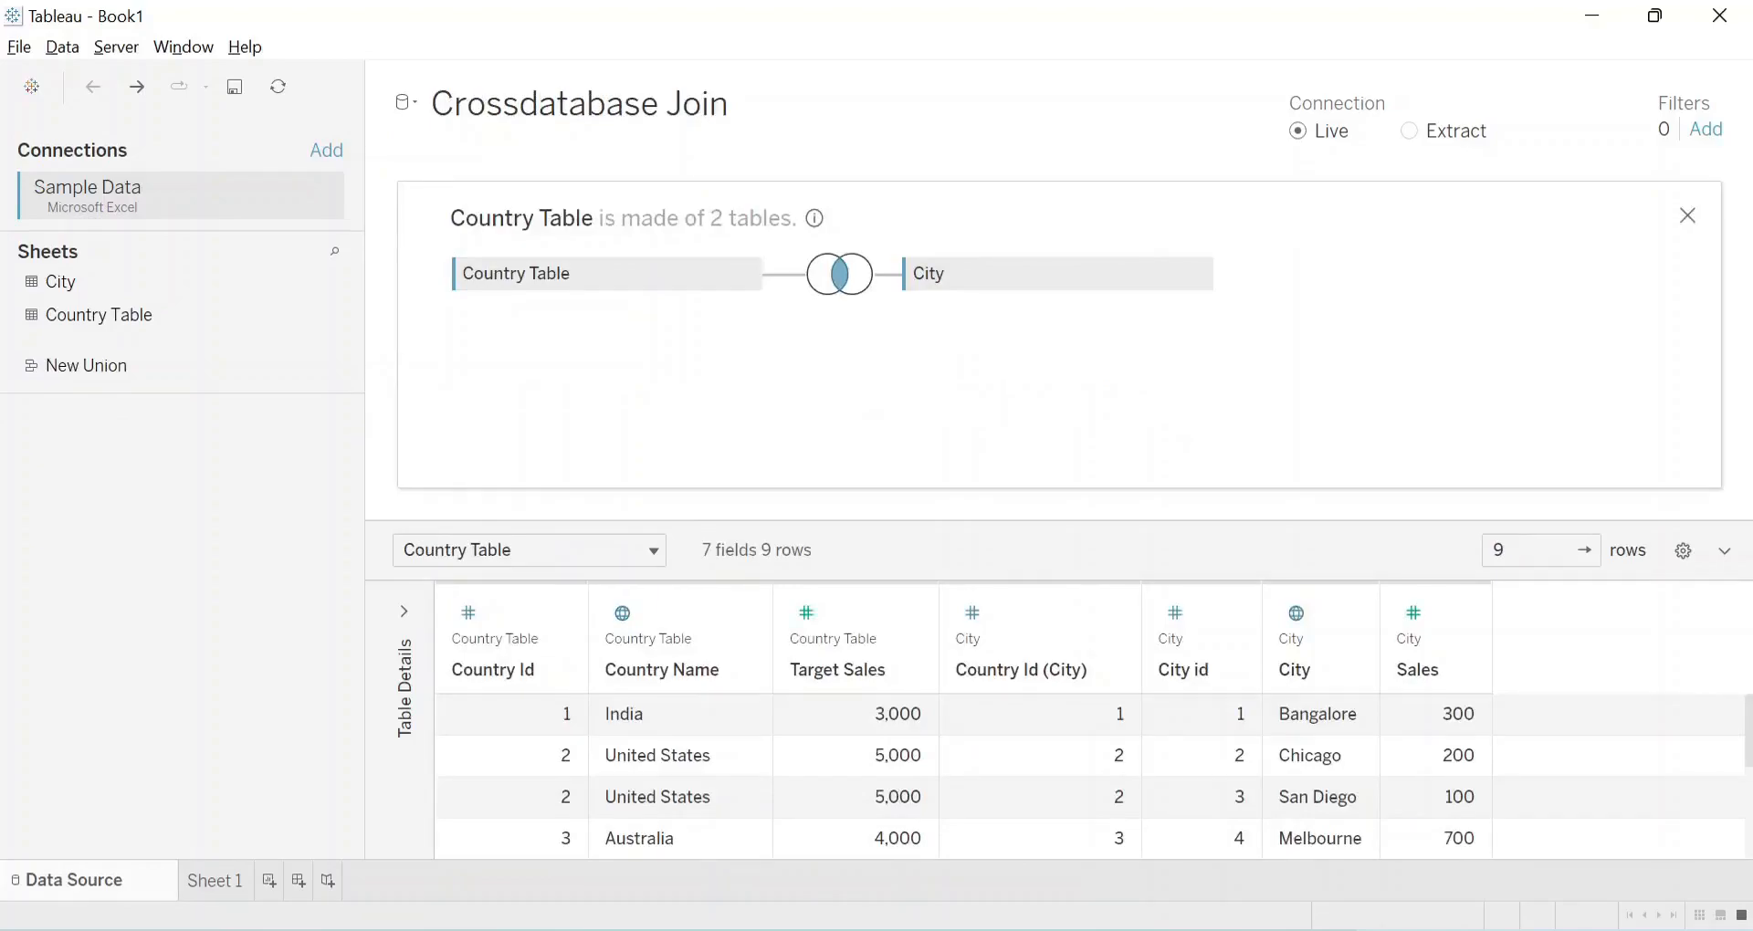
click(839, 274)
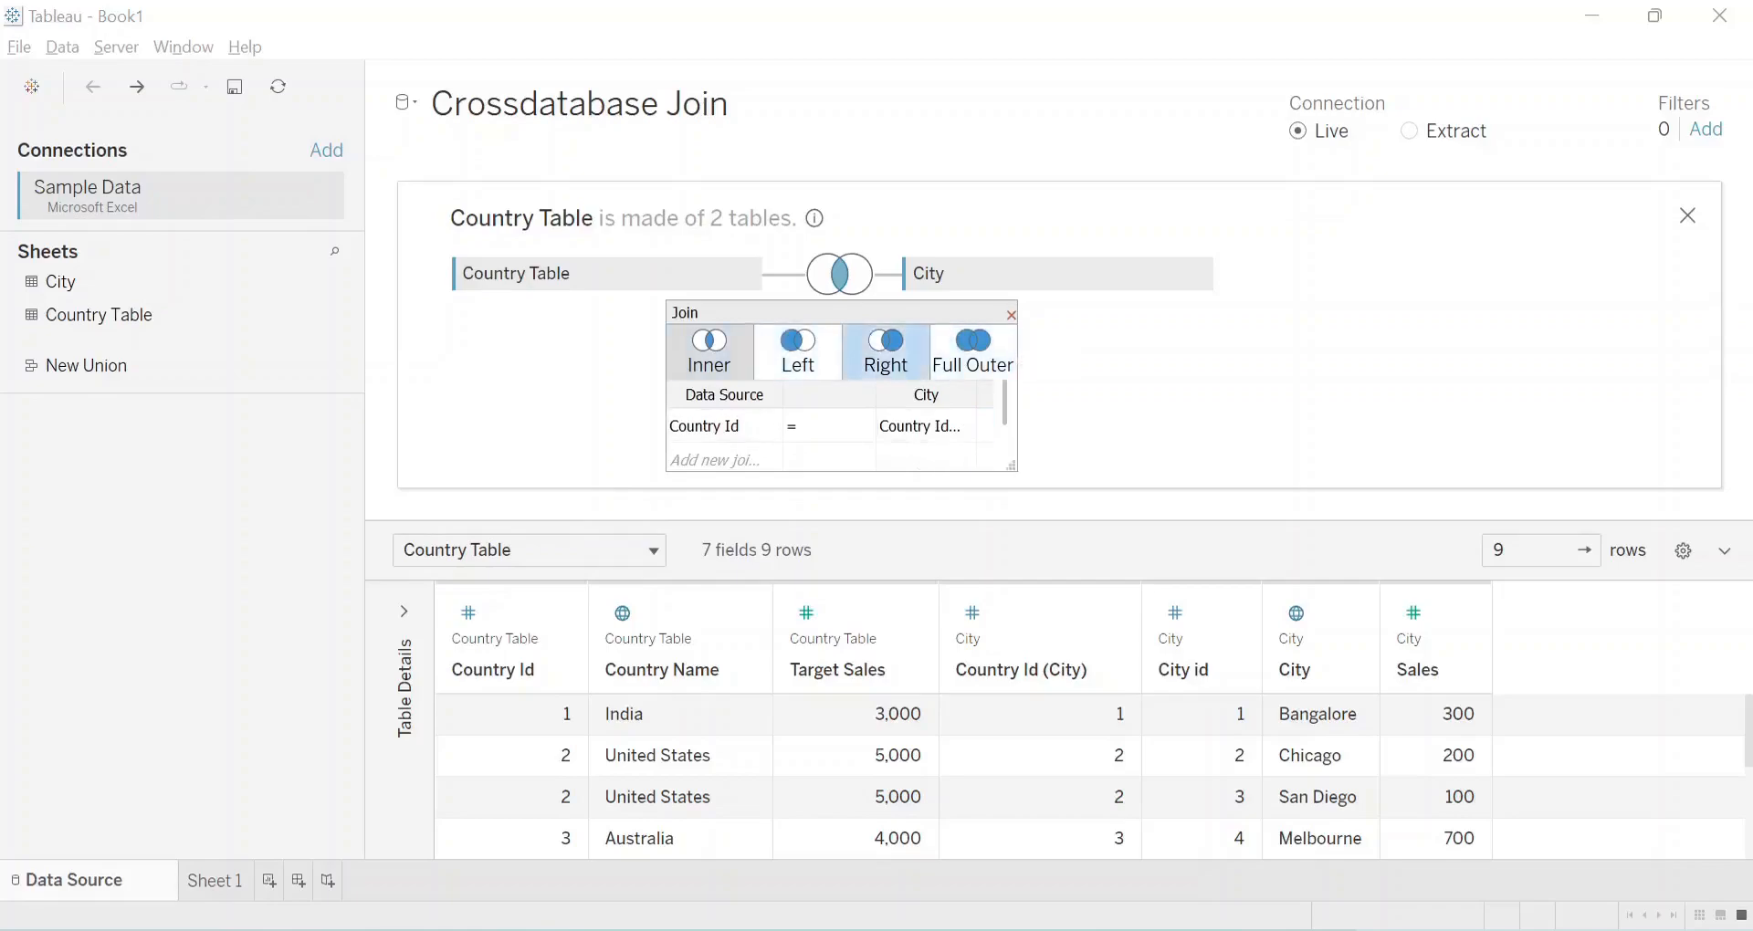
Leave the join settings unchanged and list Country Name from Data Blend - Country Name in the rows of Sheet 1
click(1011, 314)
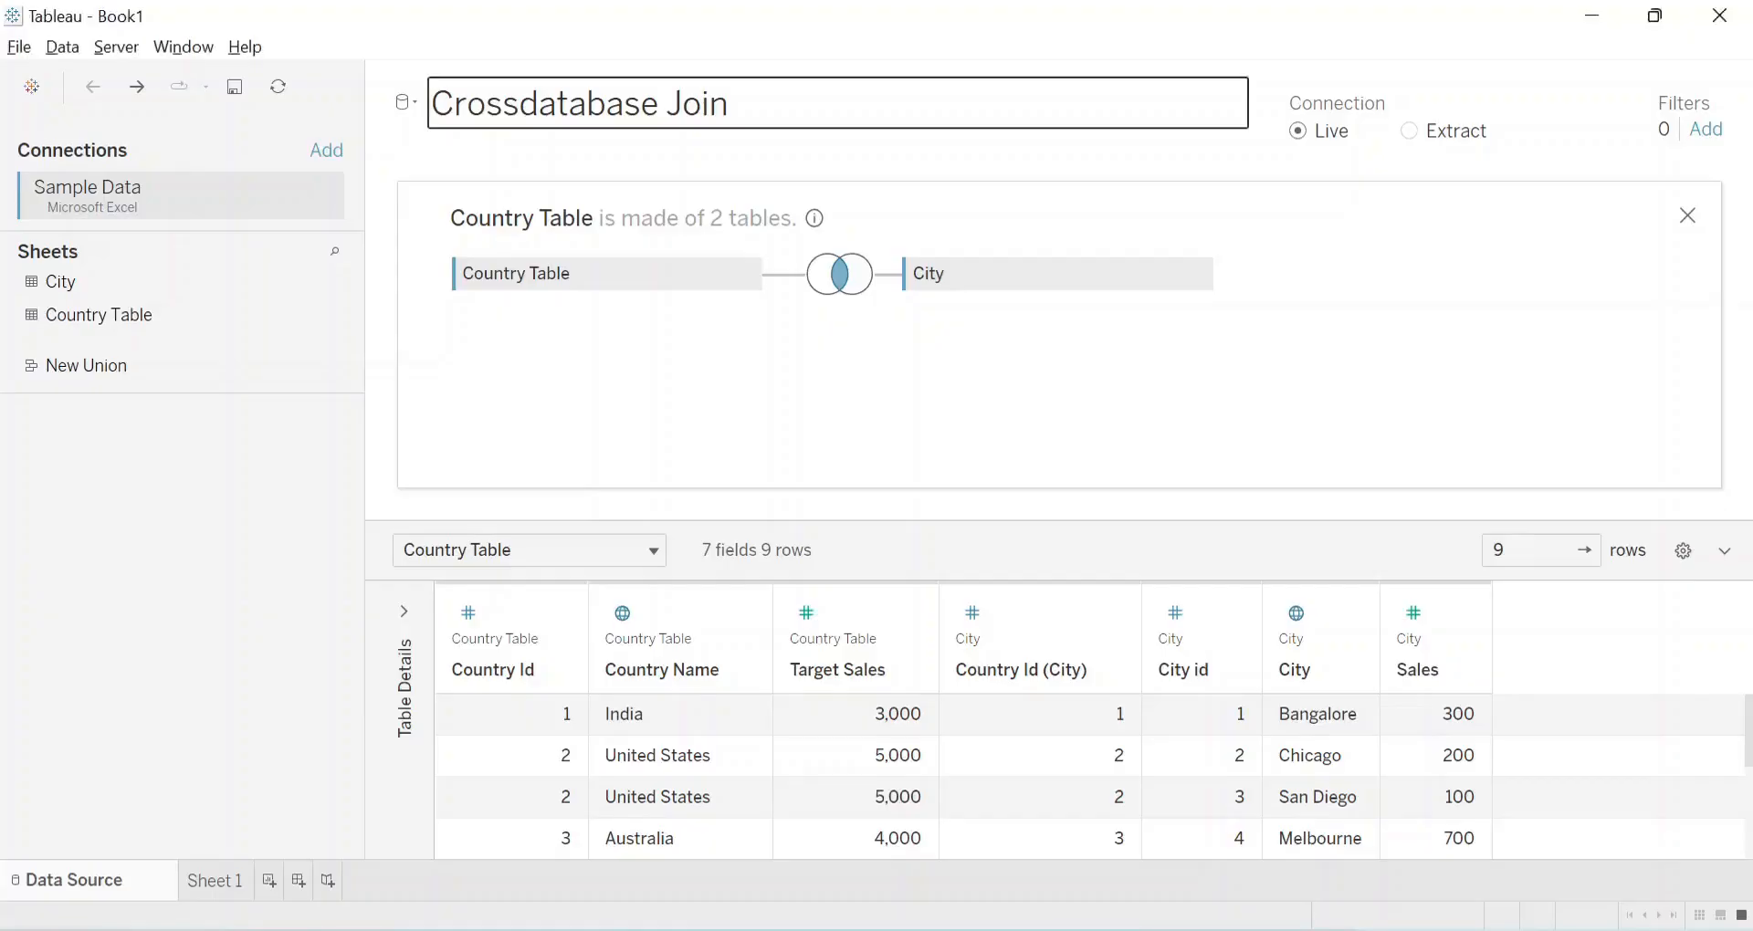
click(215, 881)
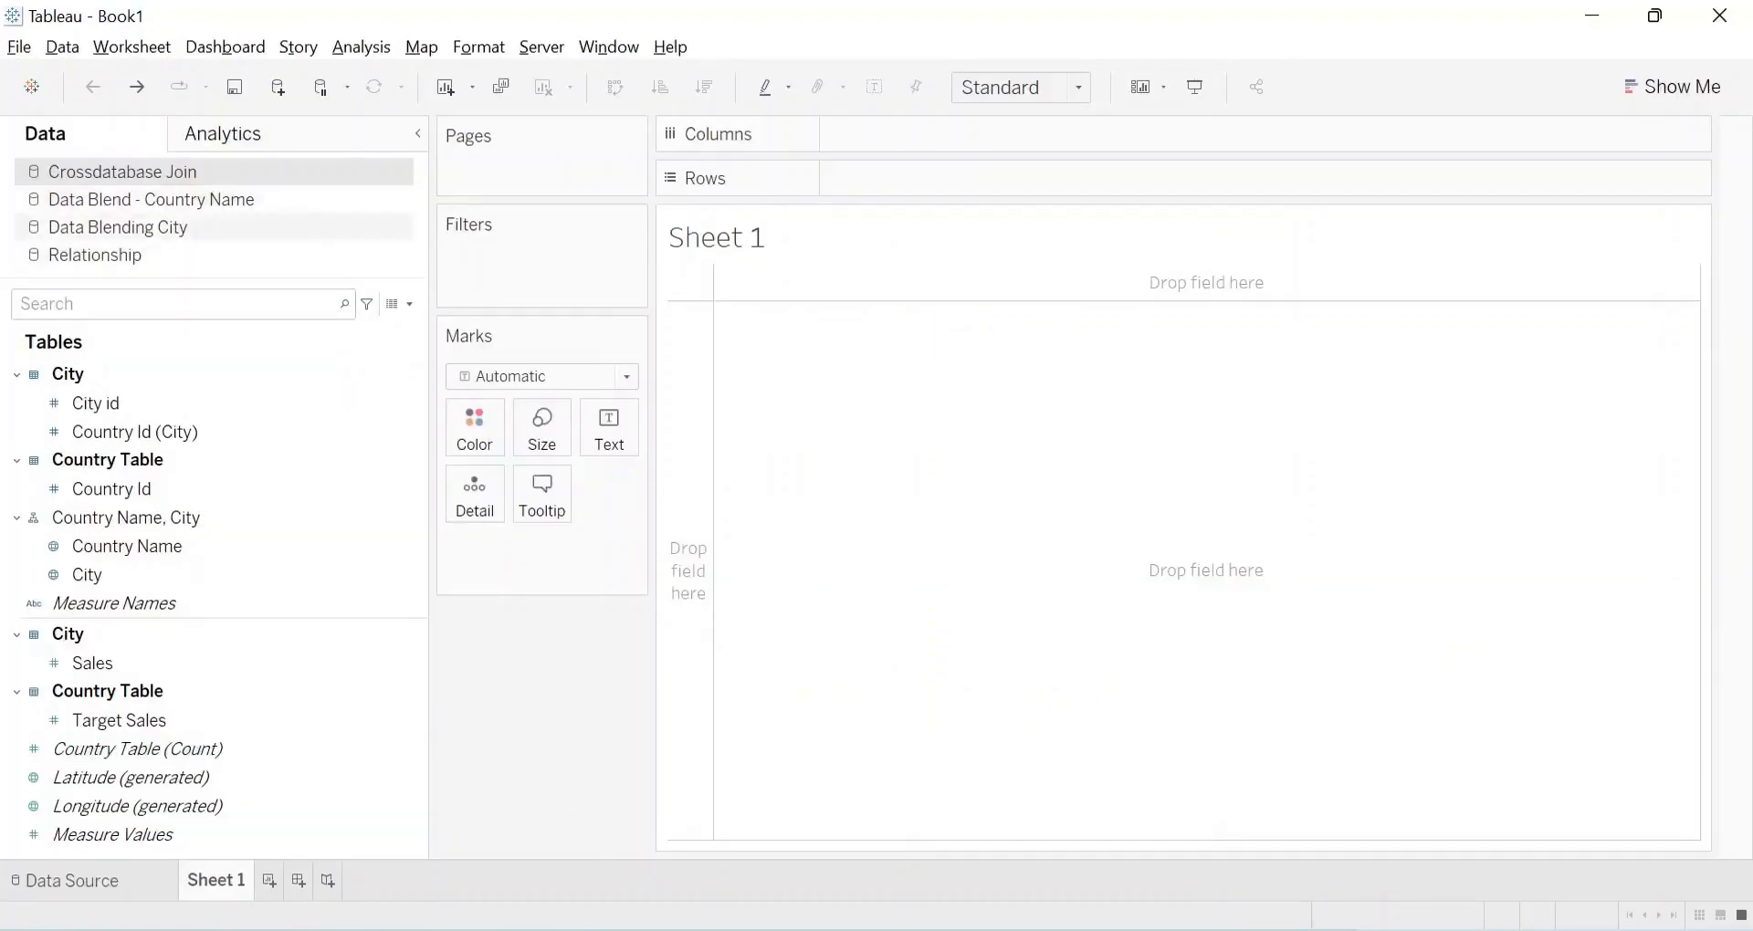
click(151, 200)
drag(107, 402, 895, 179)
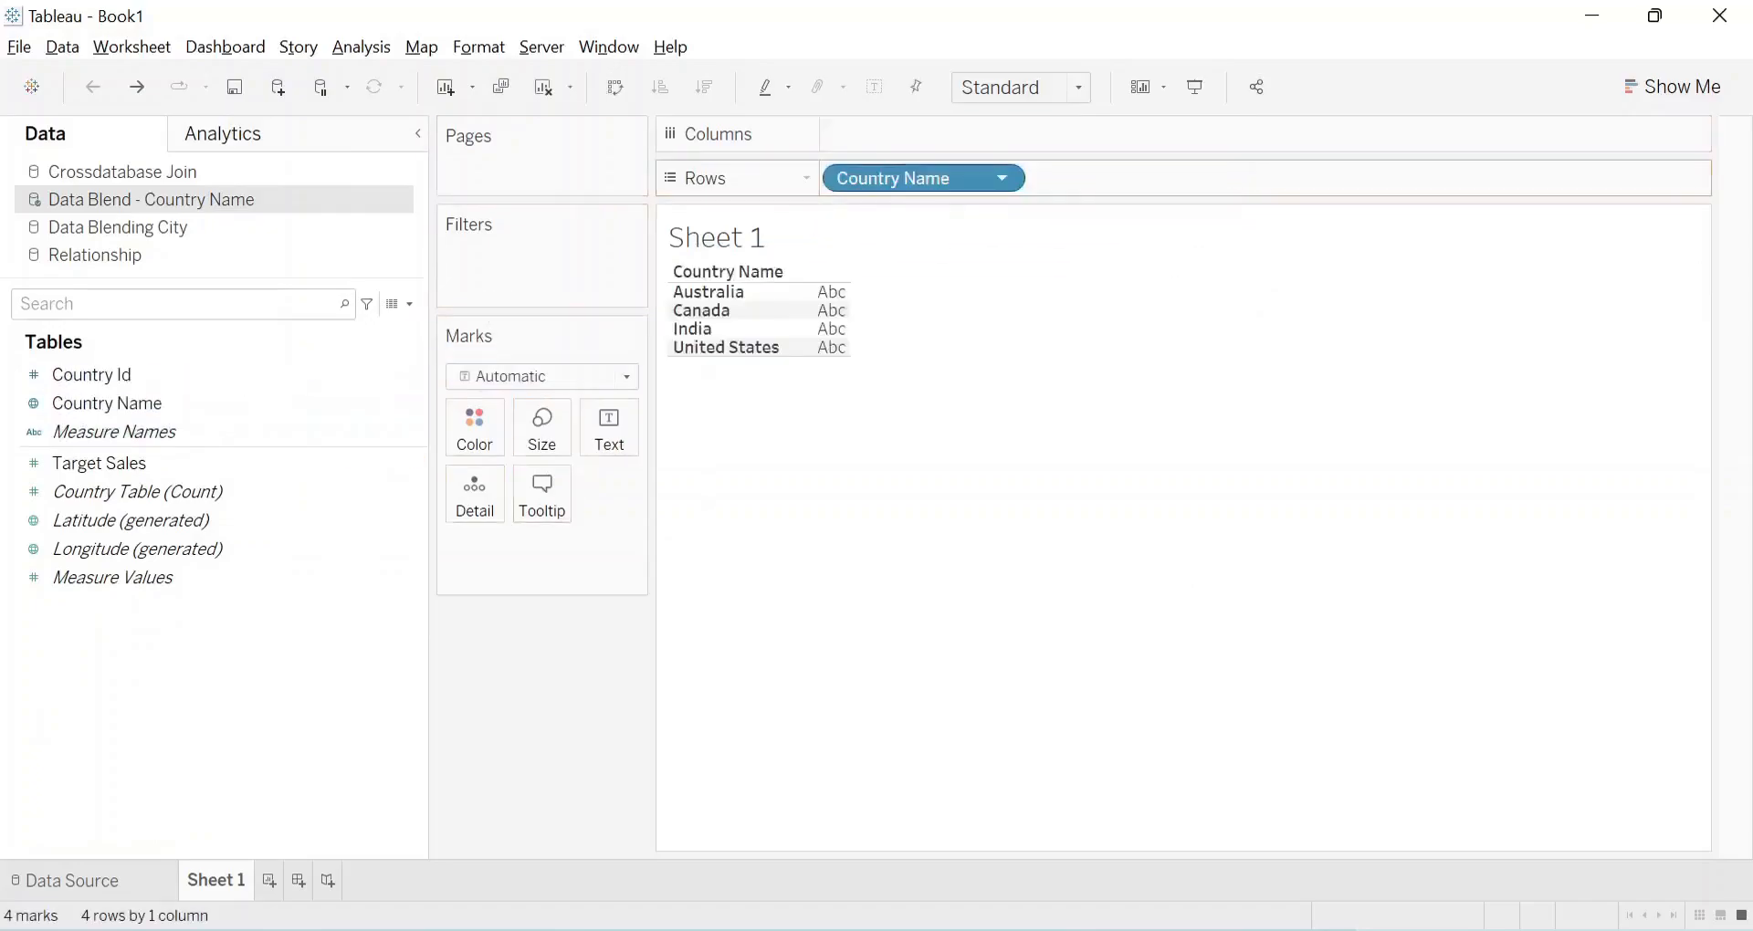
Blend in Data Blending City through the Country Id link, show its Sales as text per country, and clear the sheet
click(119, 227)
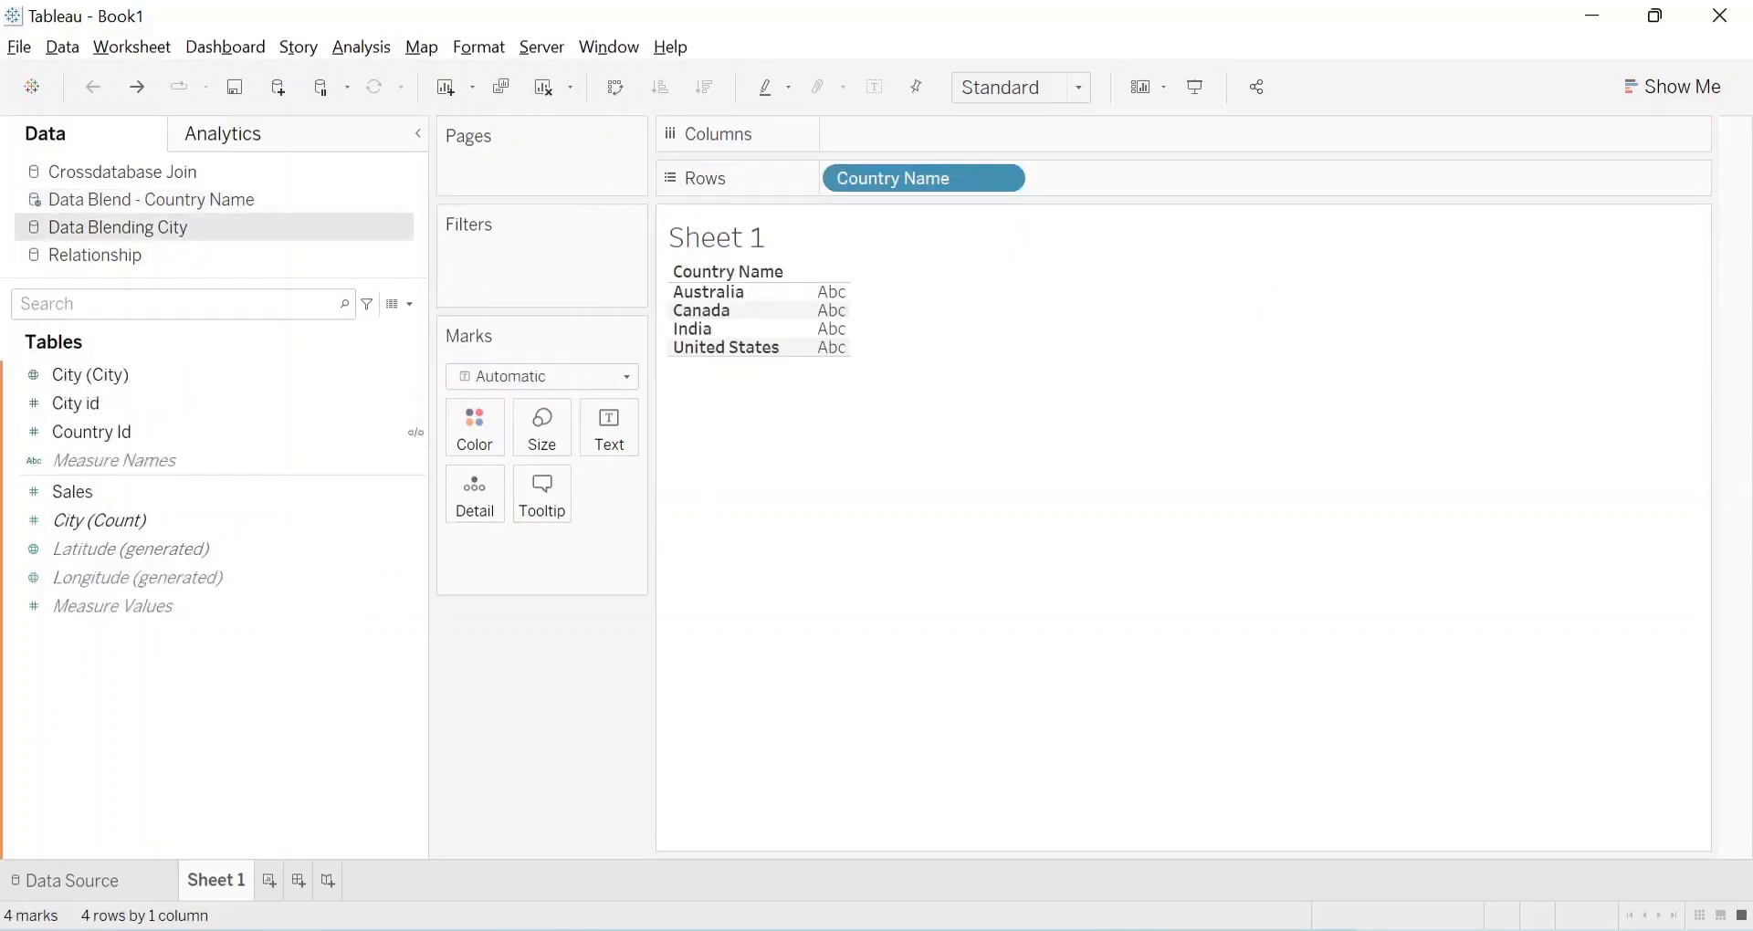
click(91, 431)
click(417, 432)
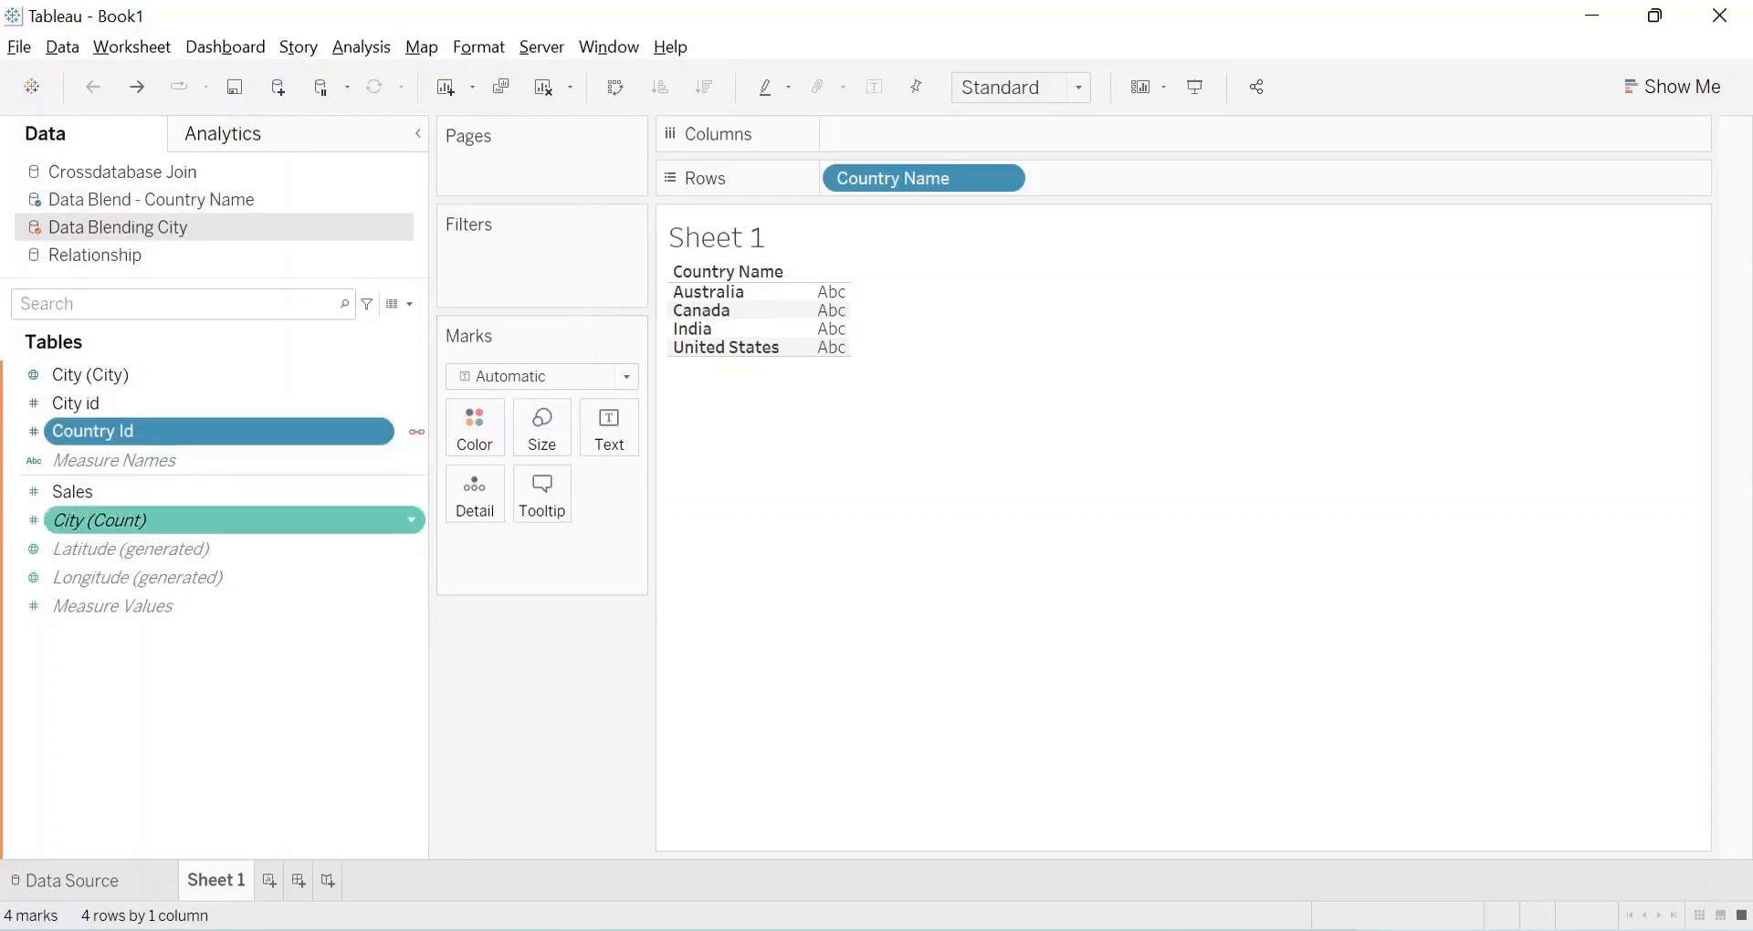
drag(73, 491, 610, 420)
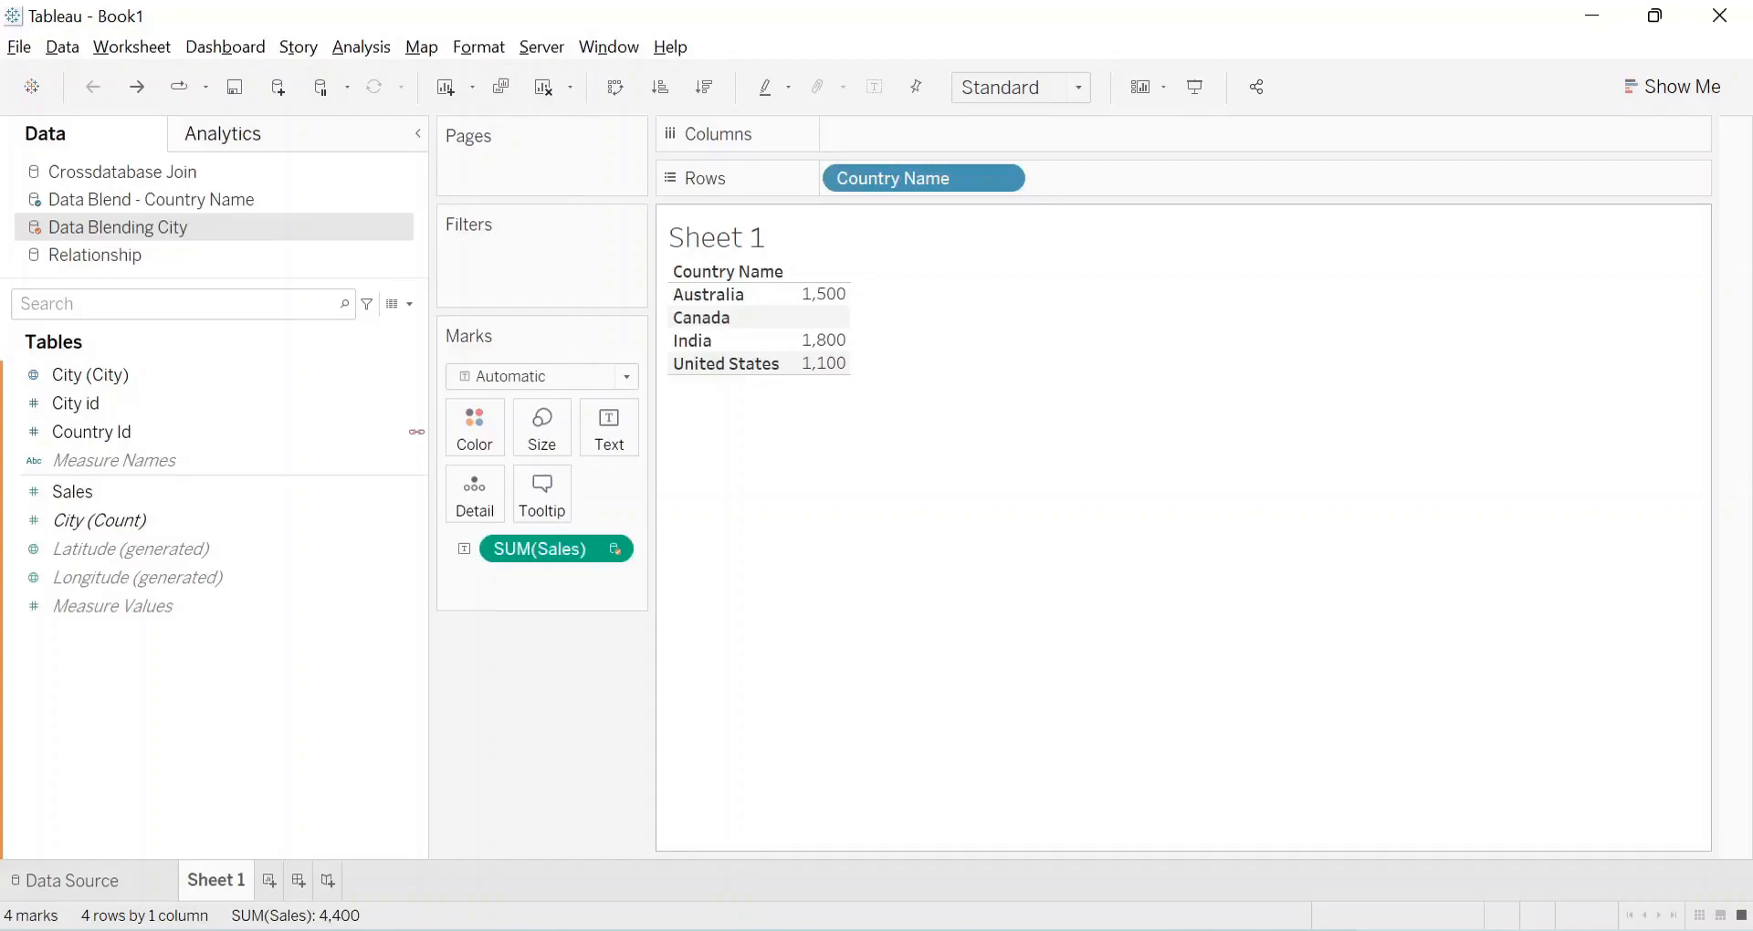
click(544, 87)
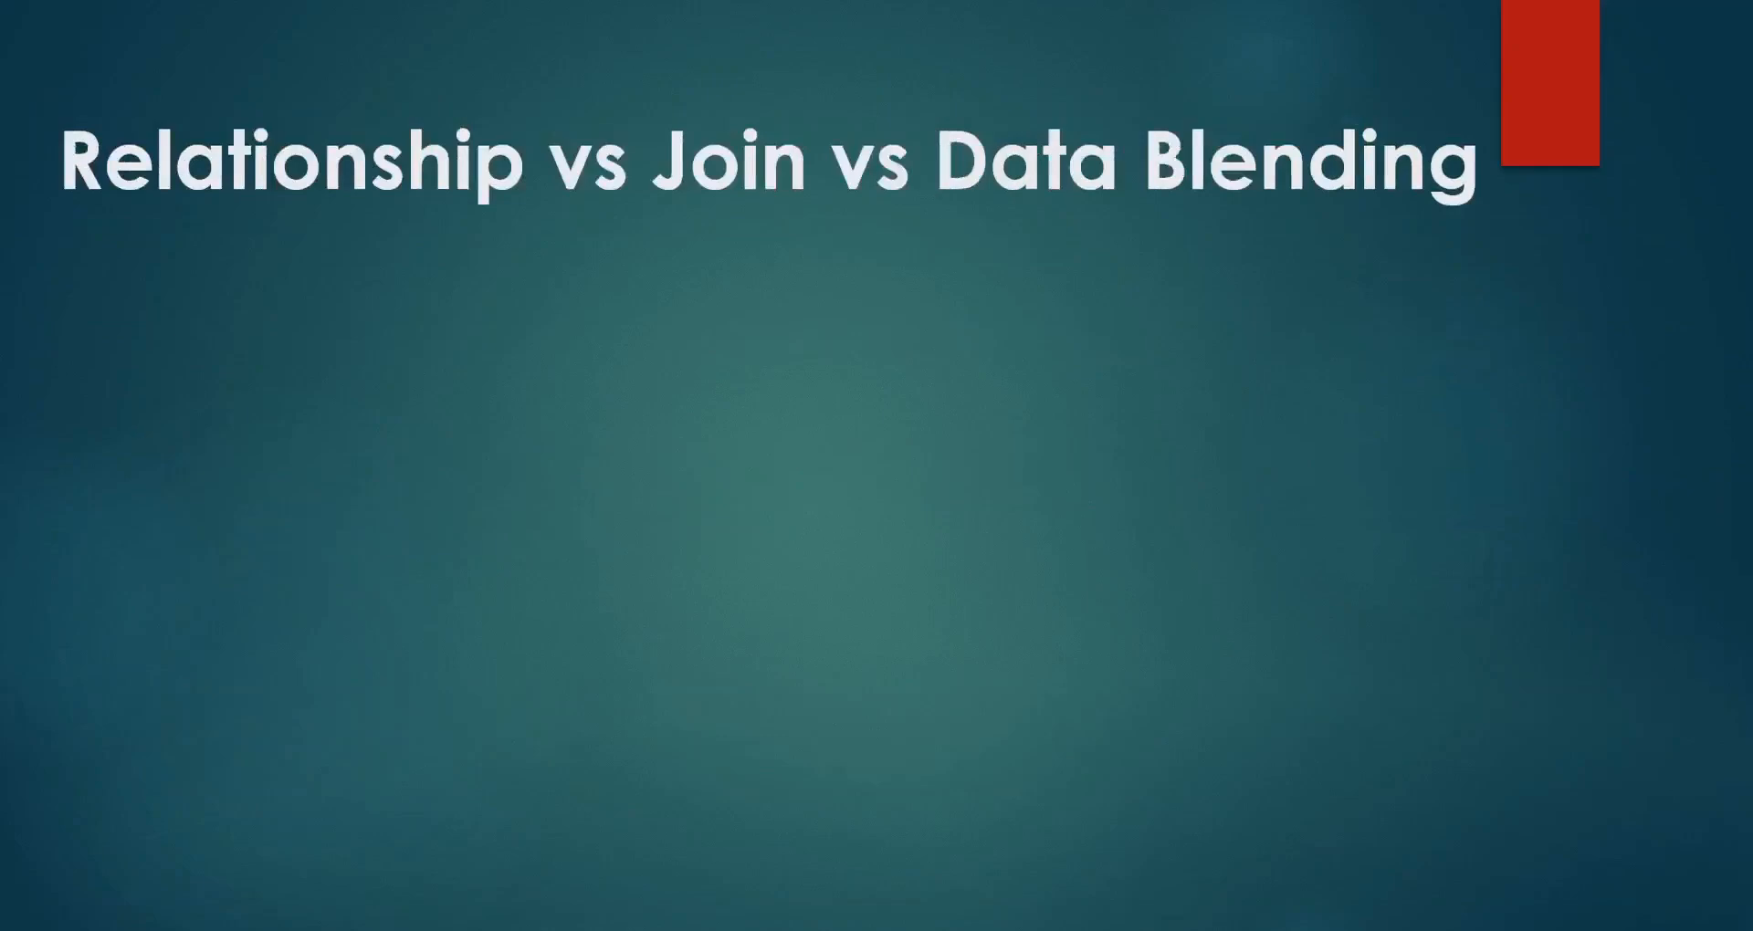
Check the comparison slide, then review the fields of the Relationship source alongside the sample tables in data.png
key(Right)
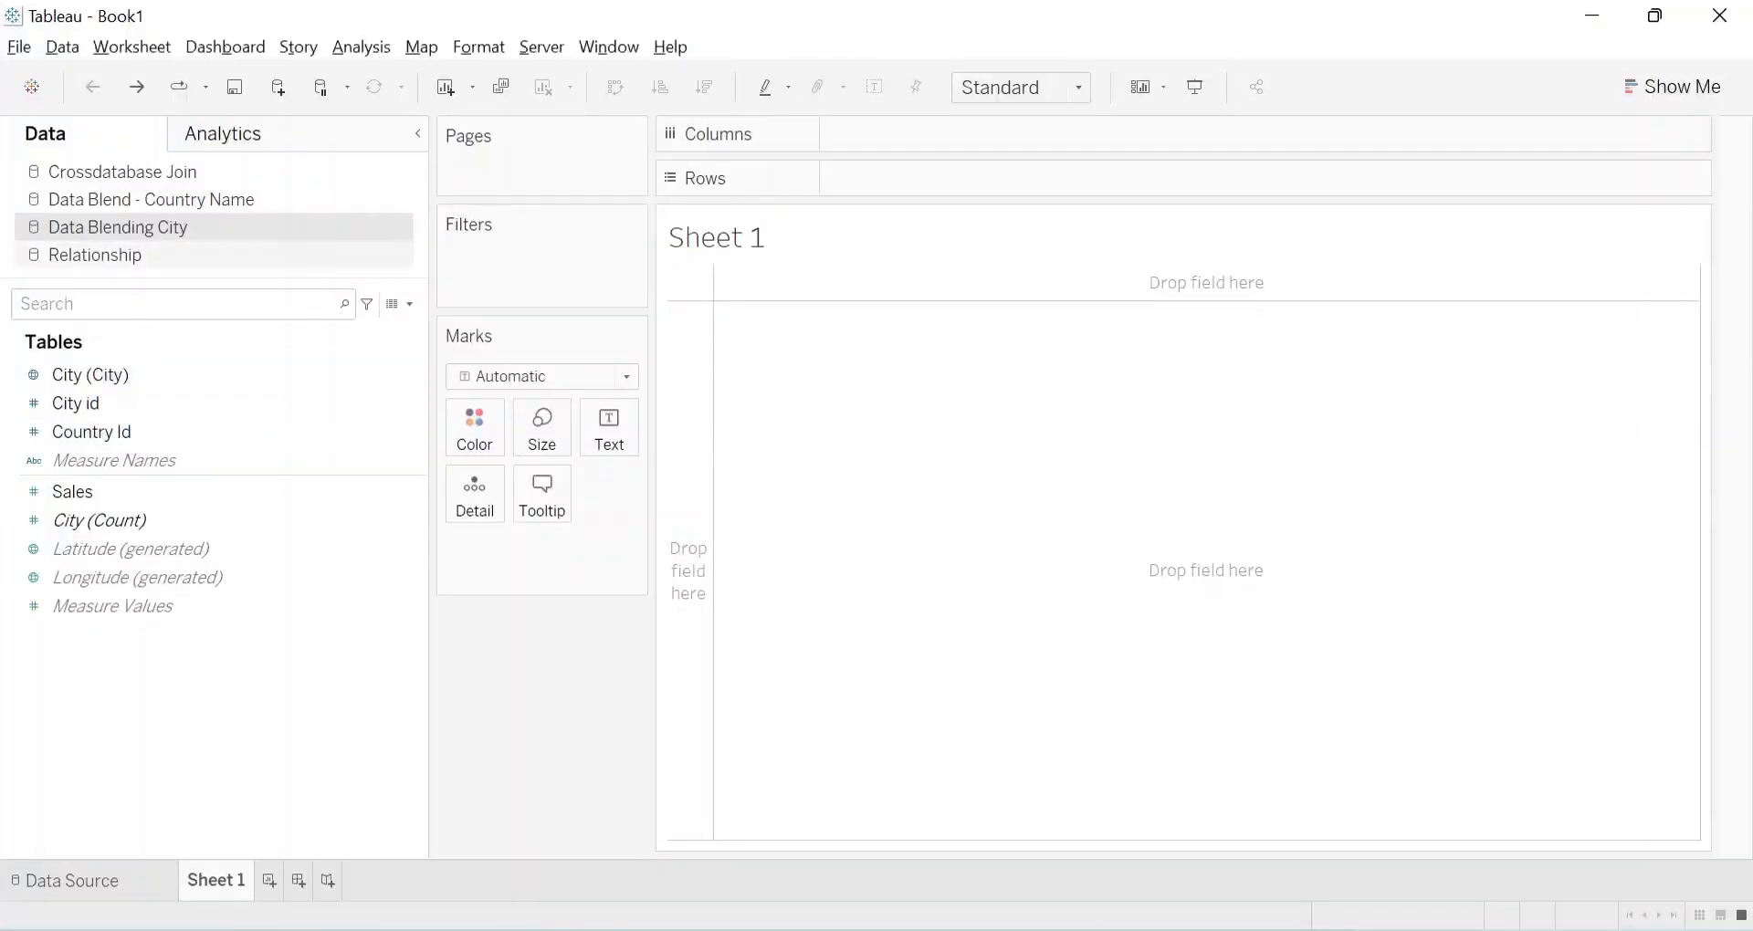
click(96, 255)
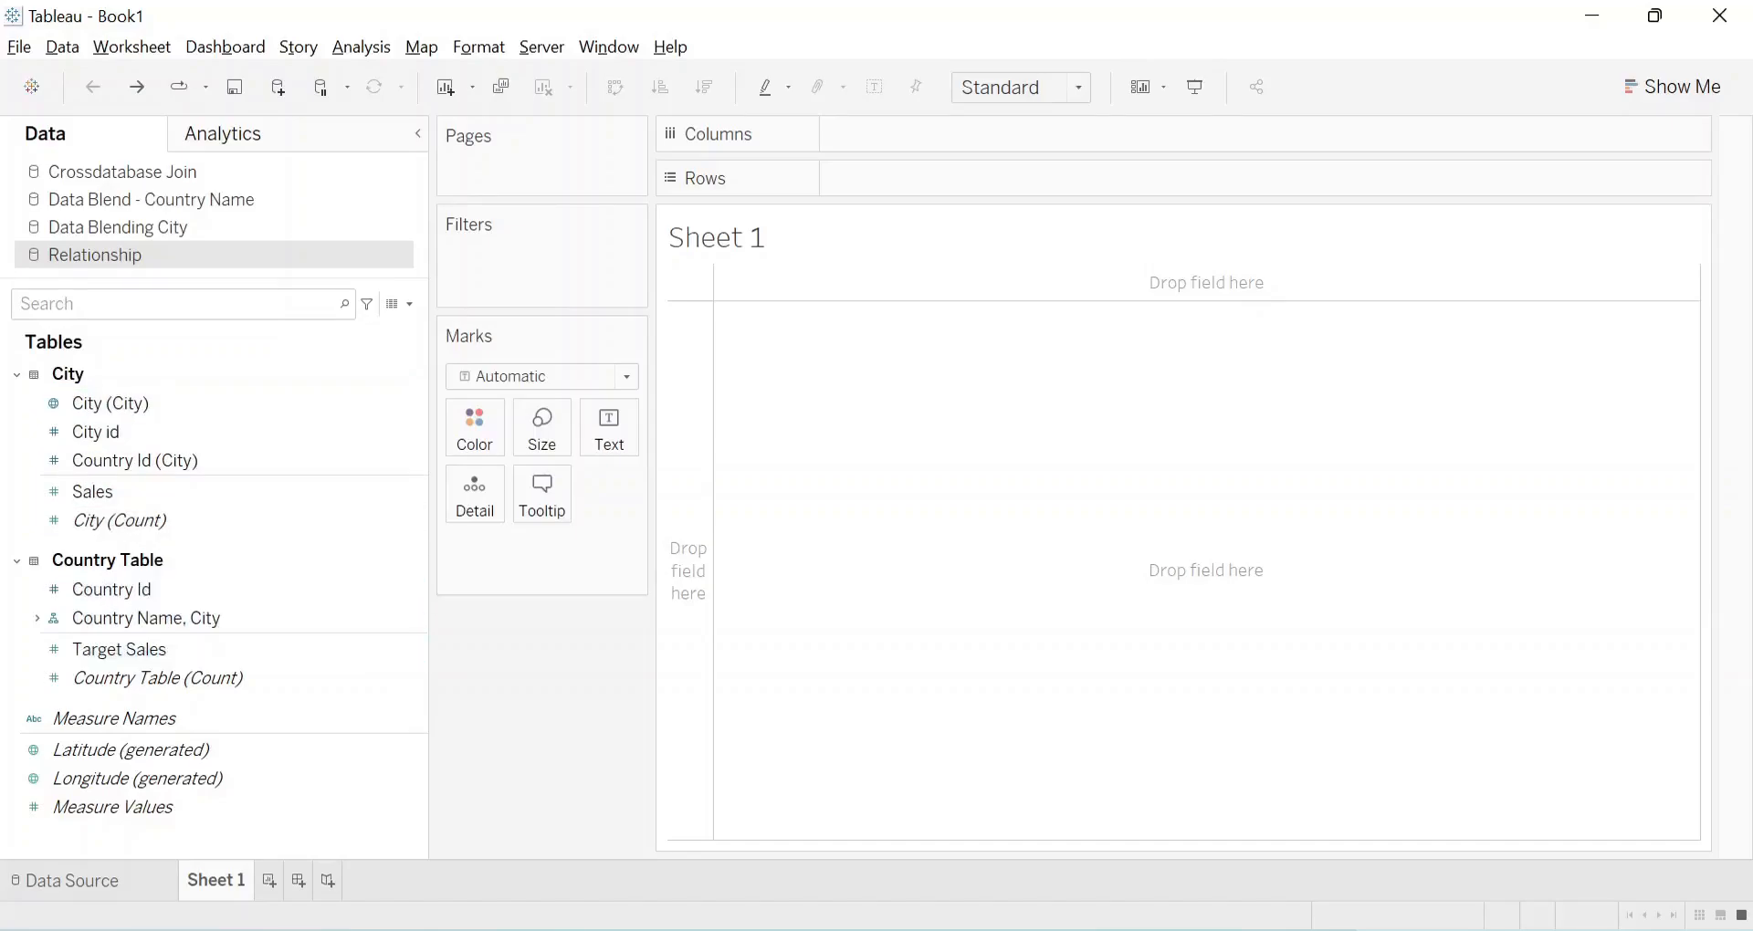
key(alt+Tab)
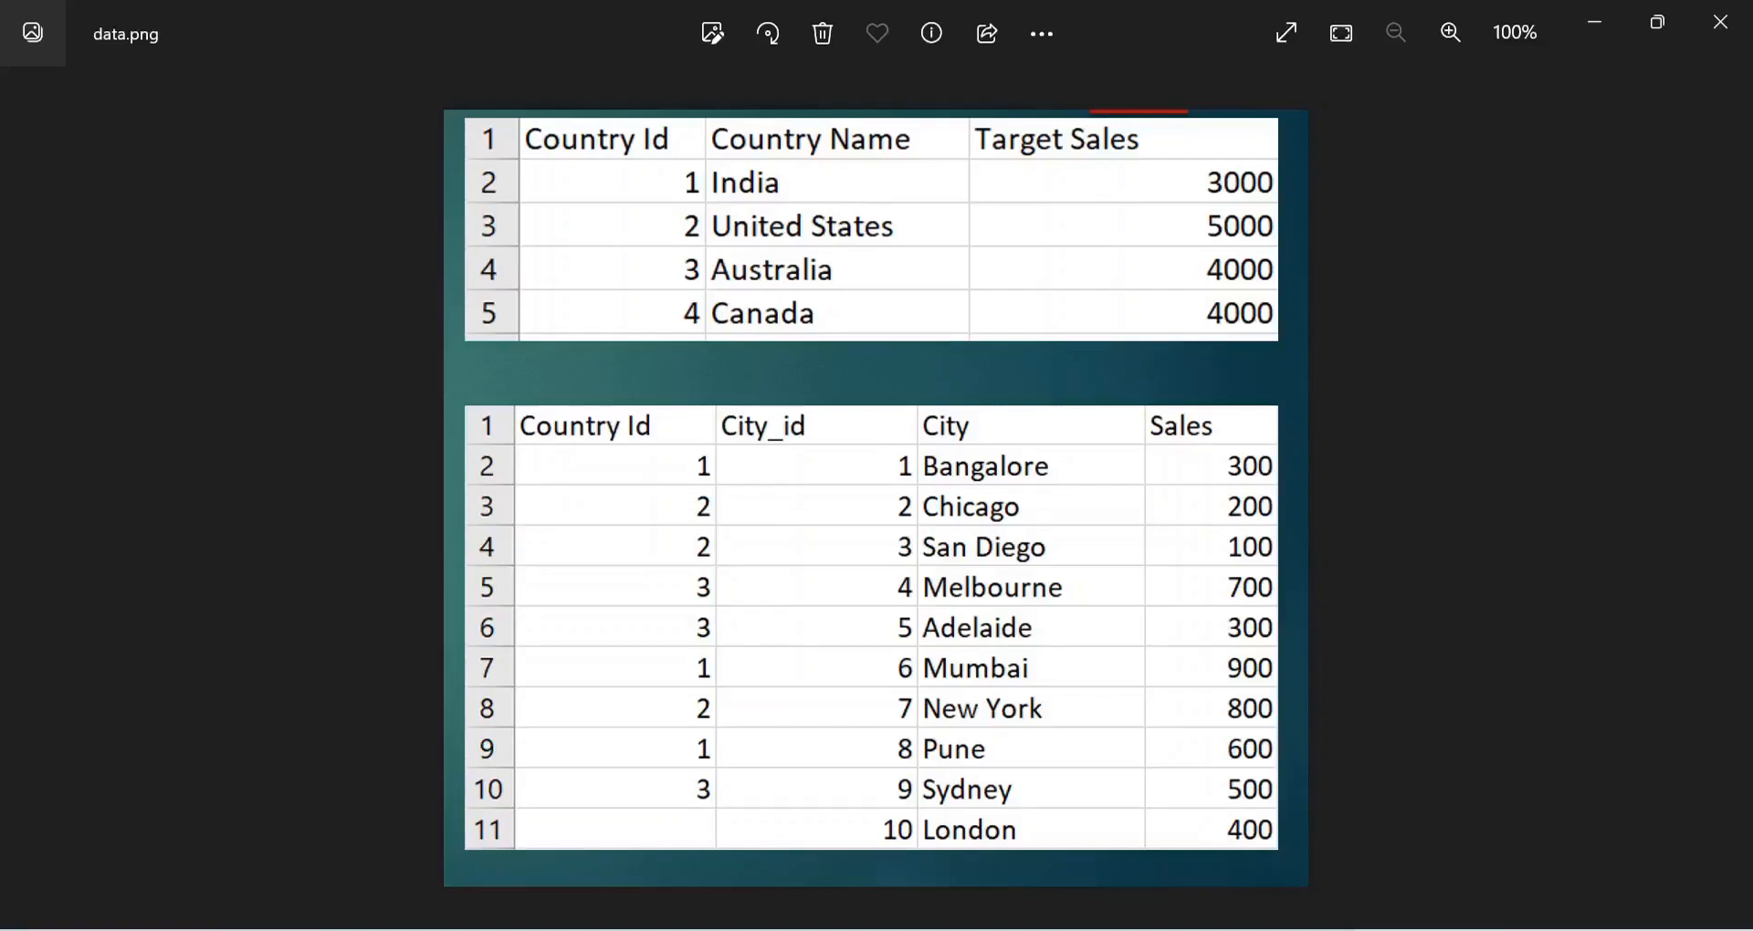
key(alt+Tab)
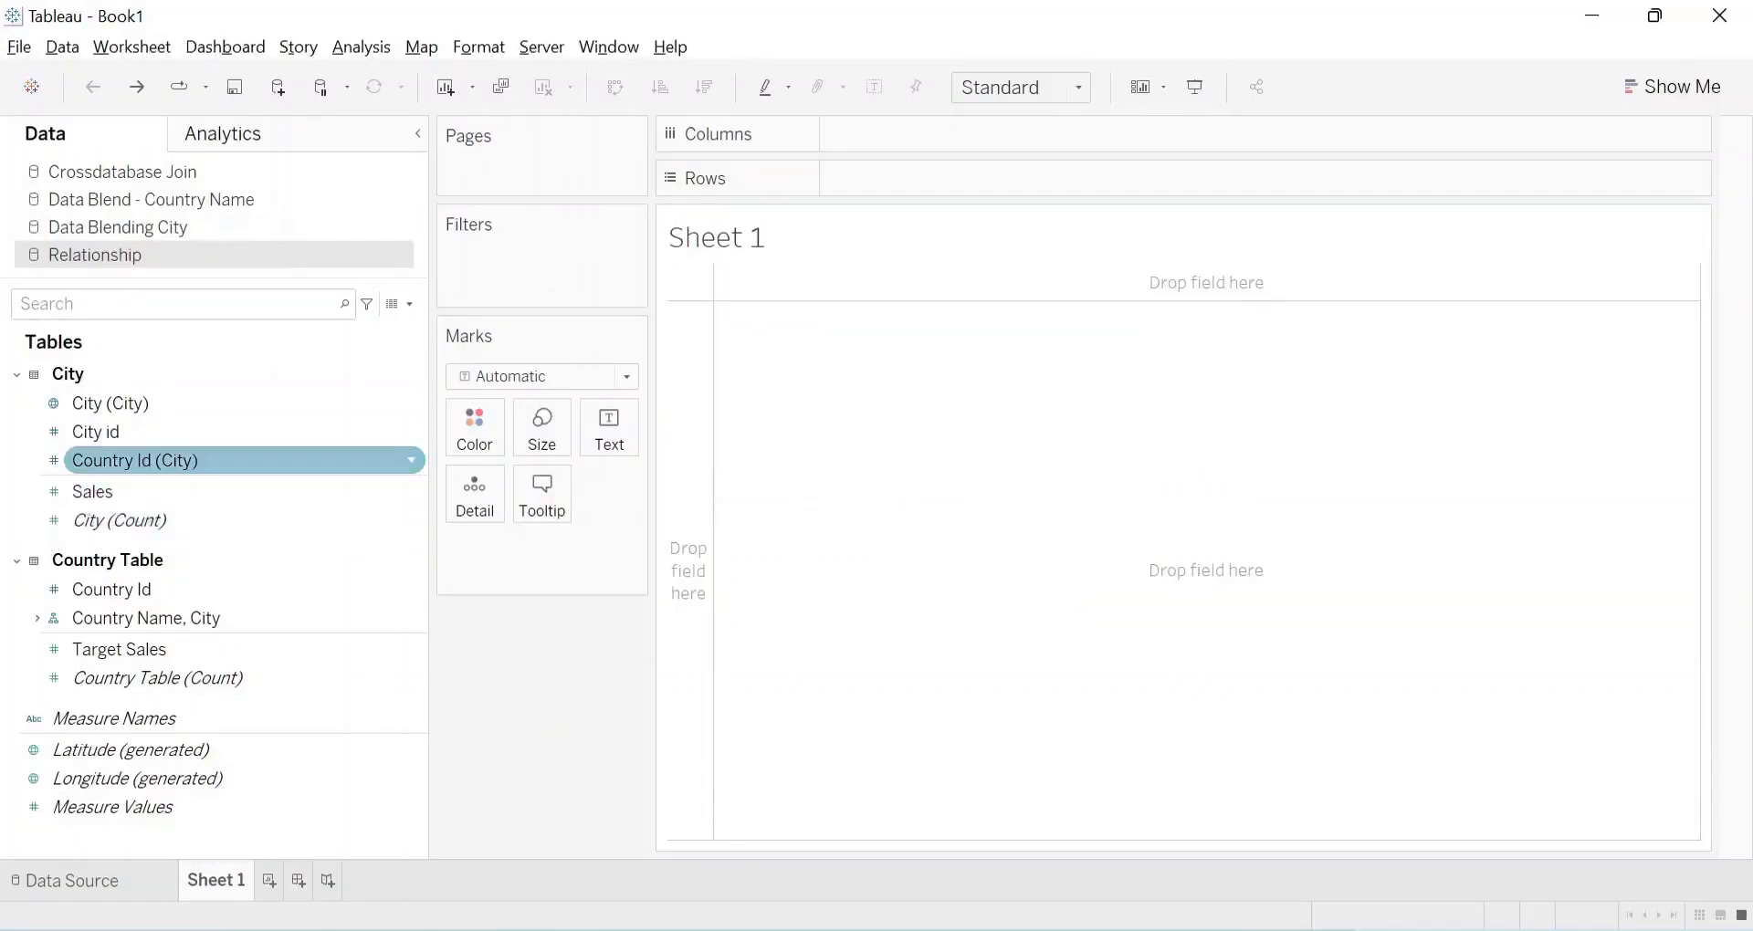
Show City (Count) and Country Table (Count) from the Relationship source separately as text, clearing the sheet after each
drag(118, 520, 610, 429)
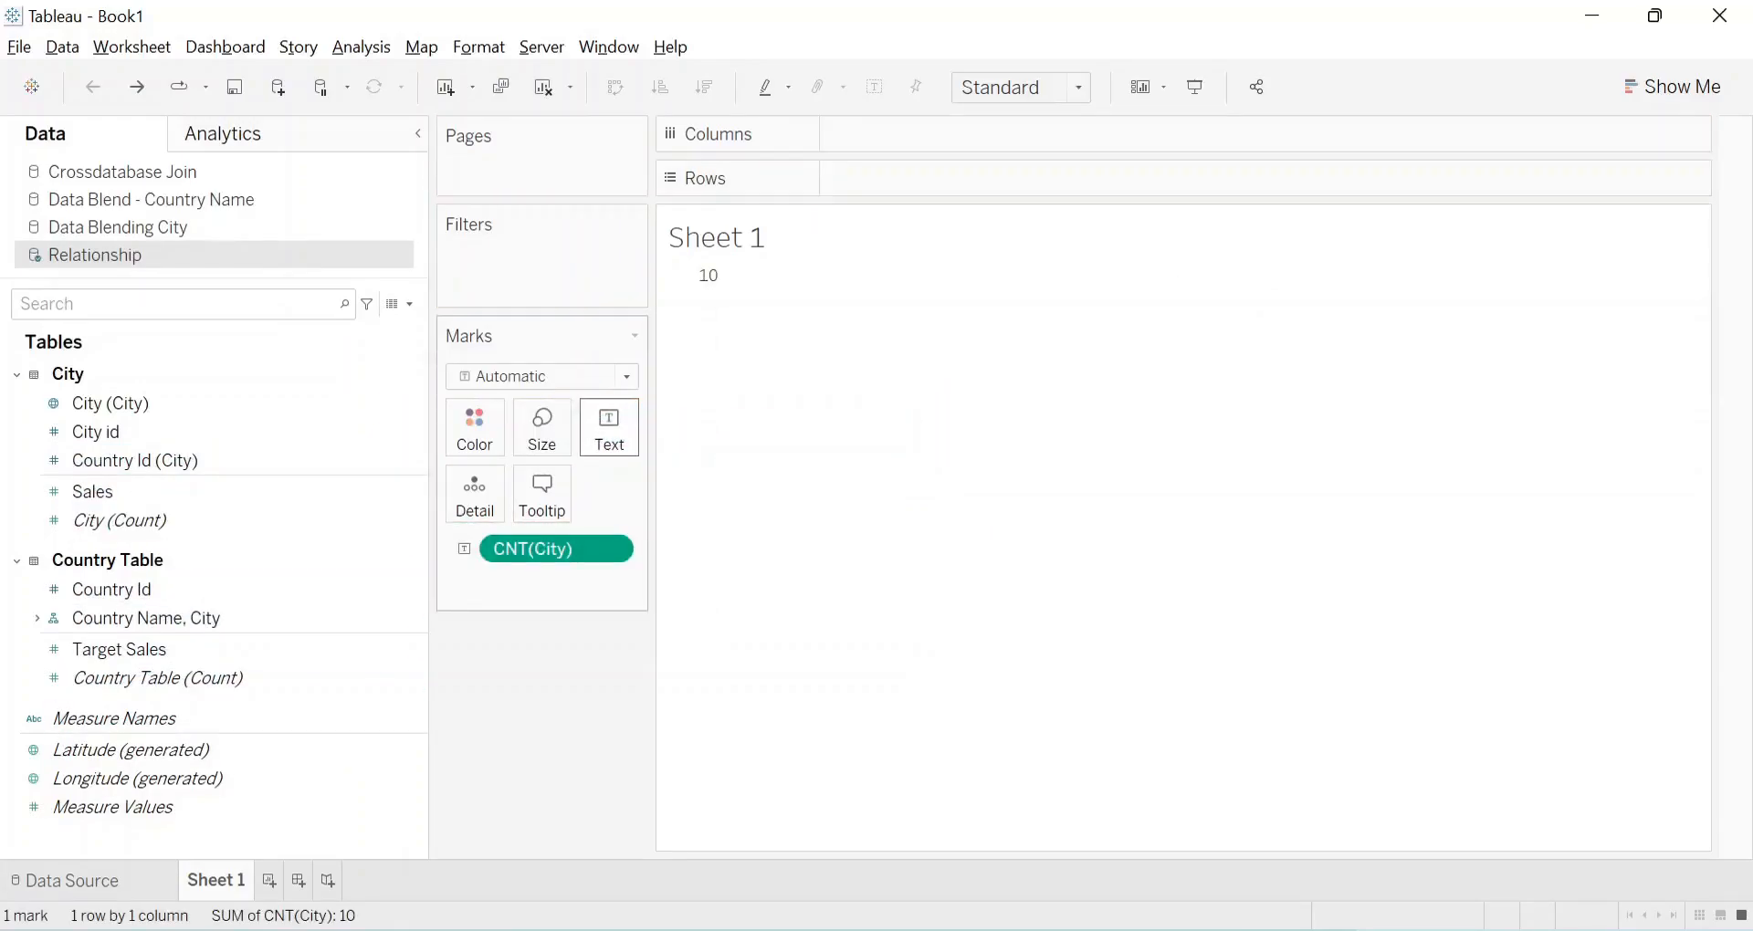
click(544, 88)
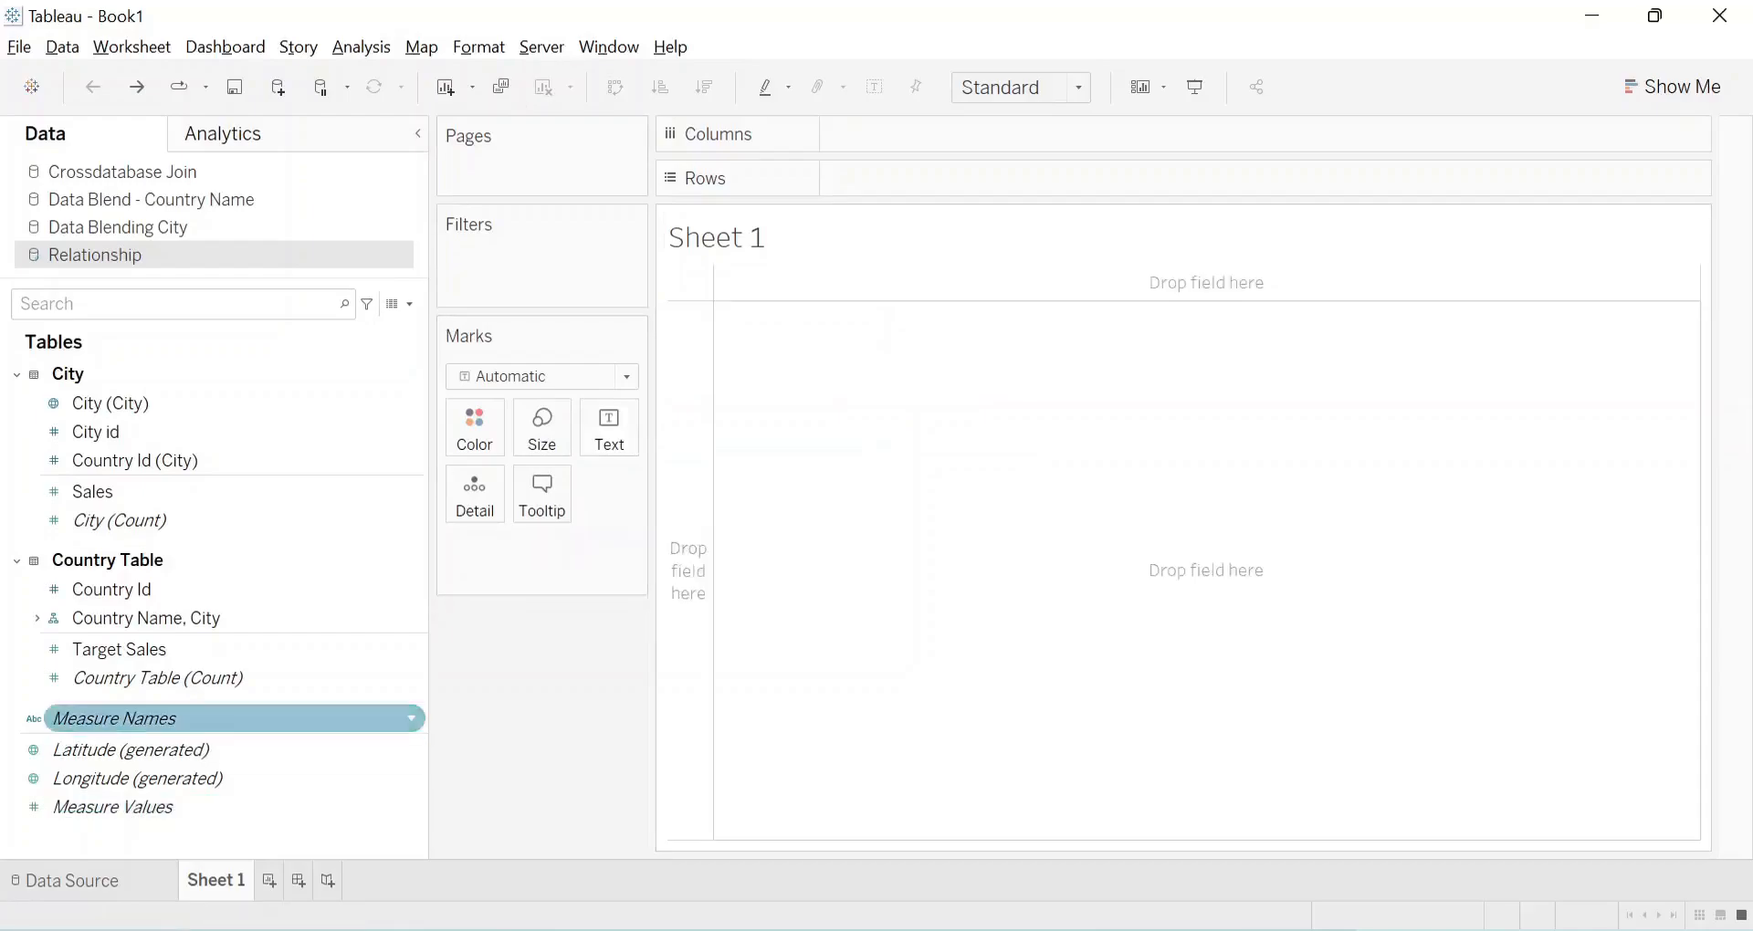
drag(155, 678, 608, 427)
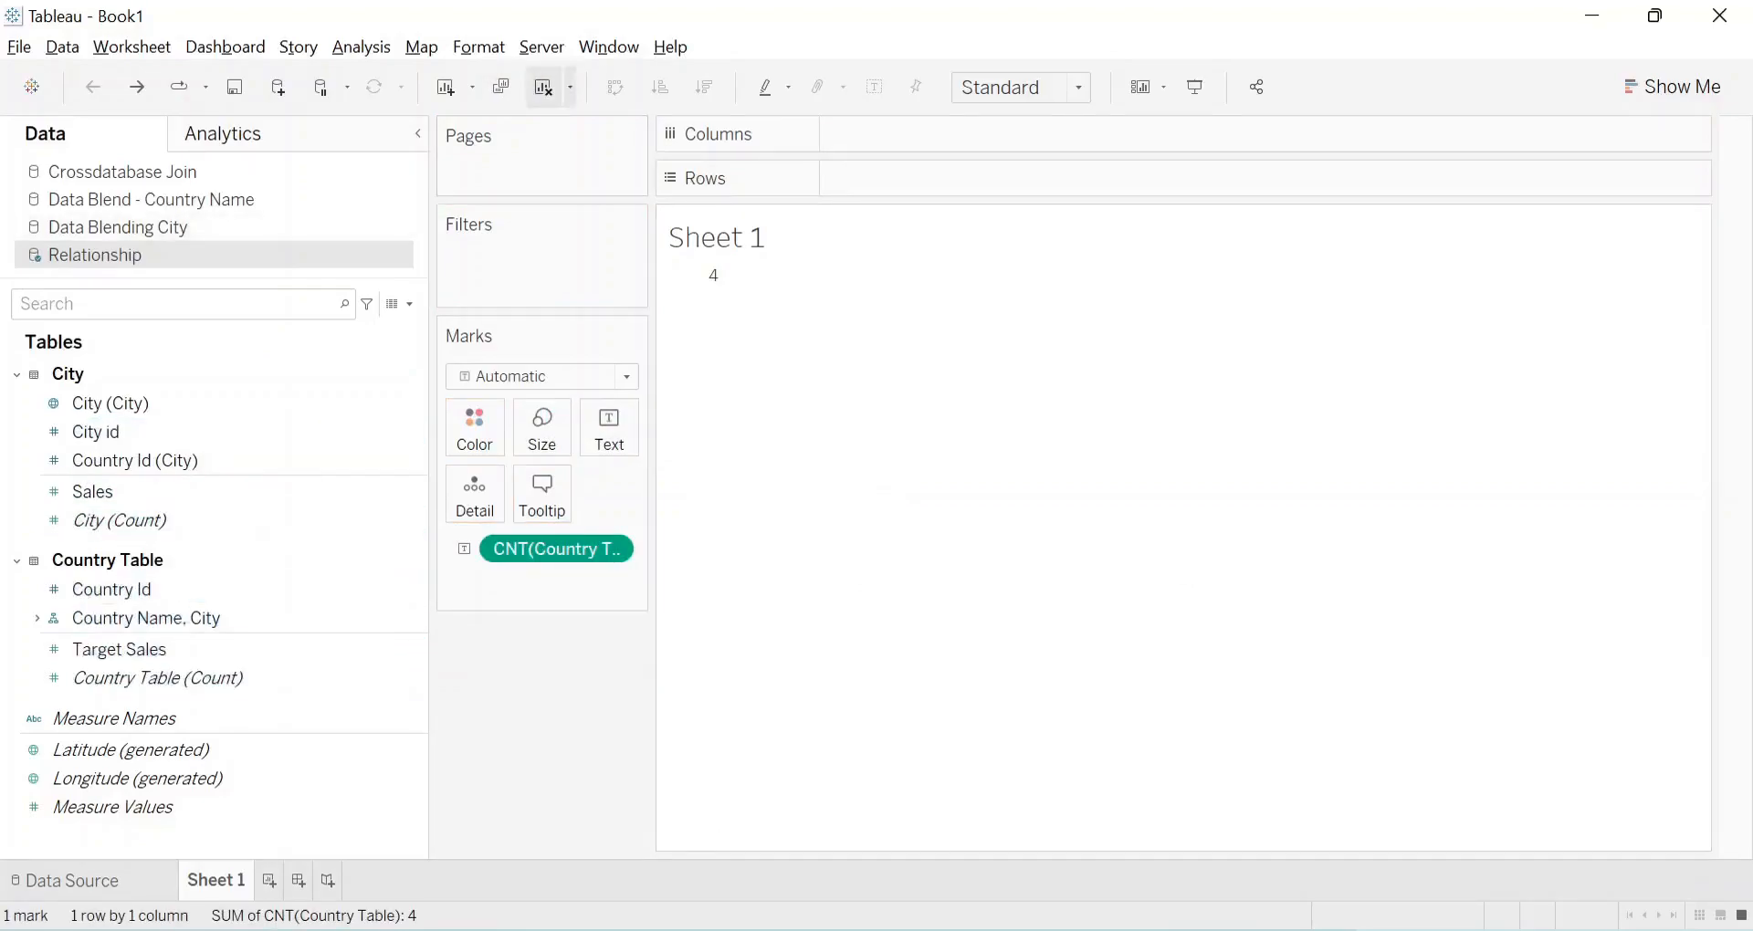
click(544, 87)
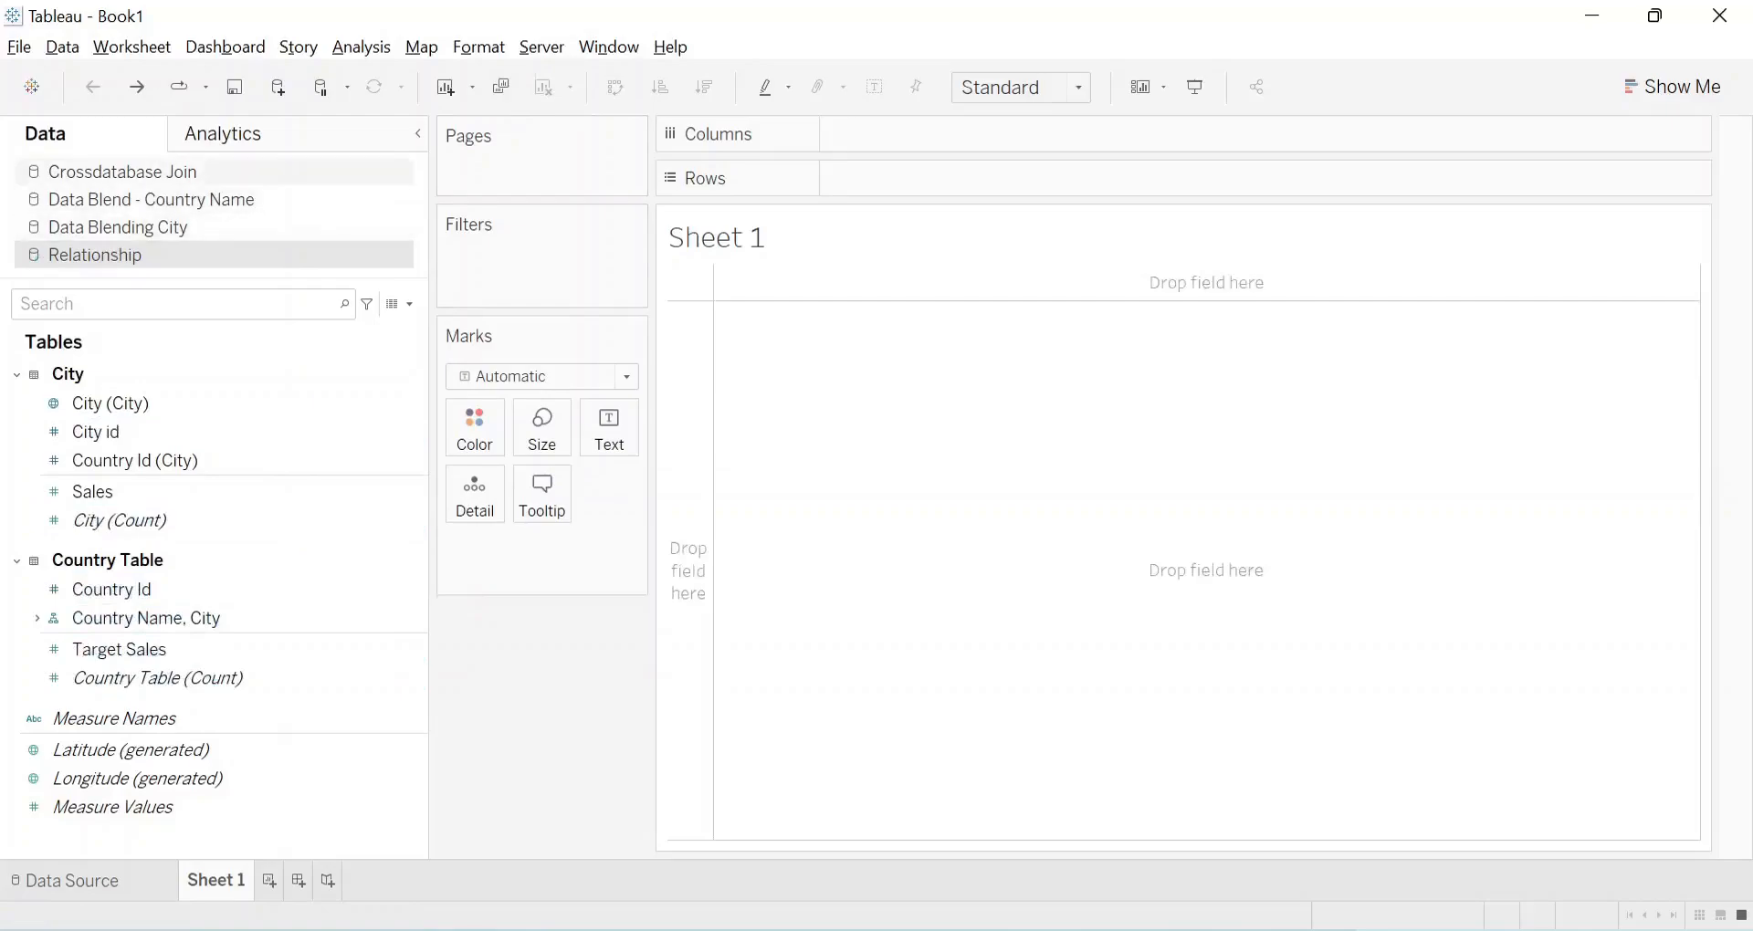
Show Country Table (Count) from the Crossdatabase Join source as text and compare it with the tables in data.png
click(183, 172)
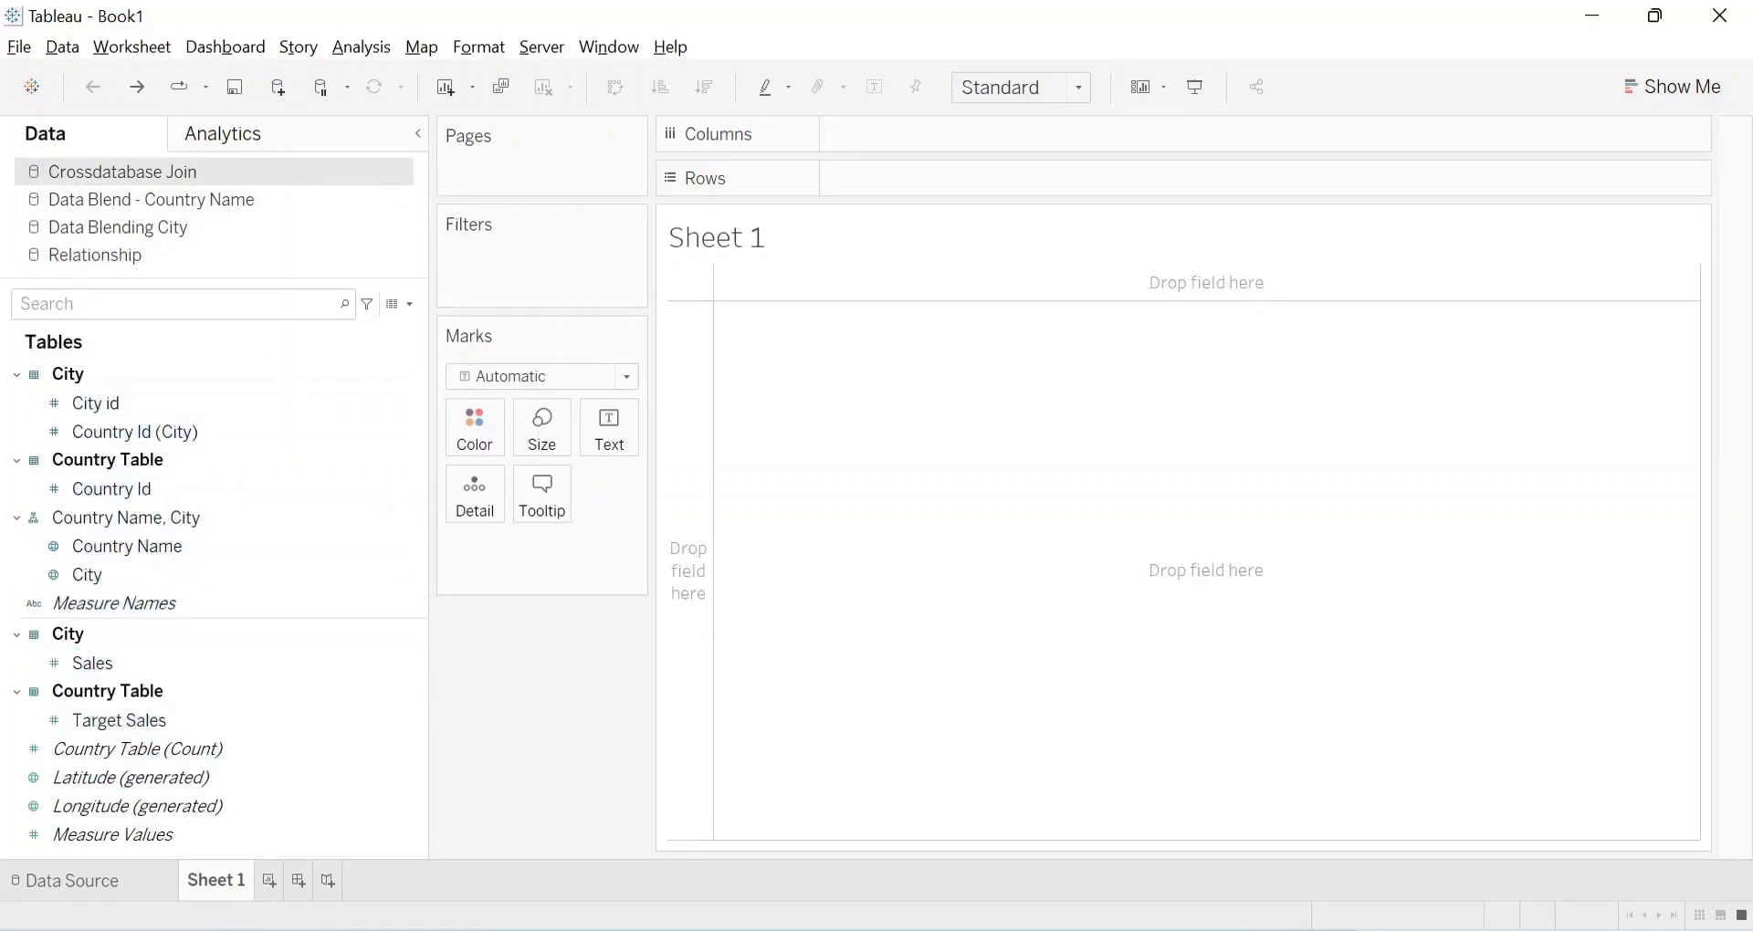
drag(137, 749, 609, 429)
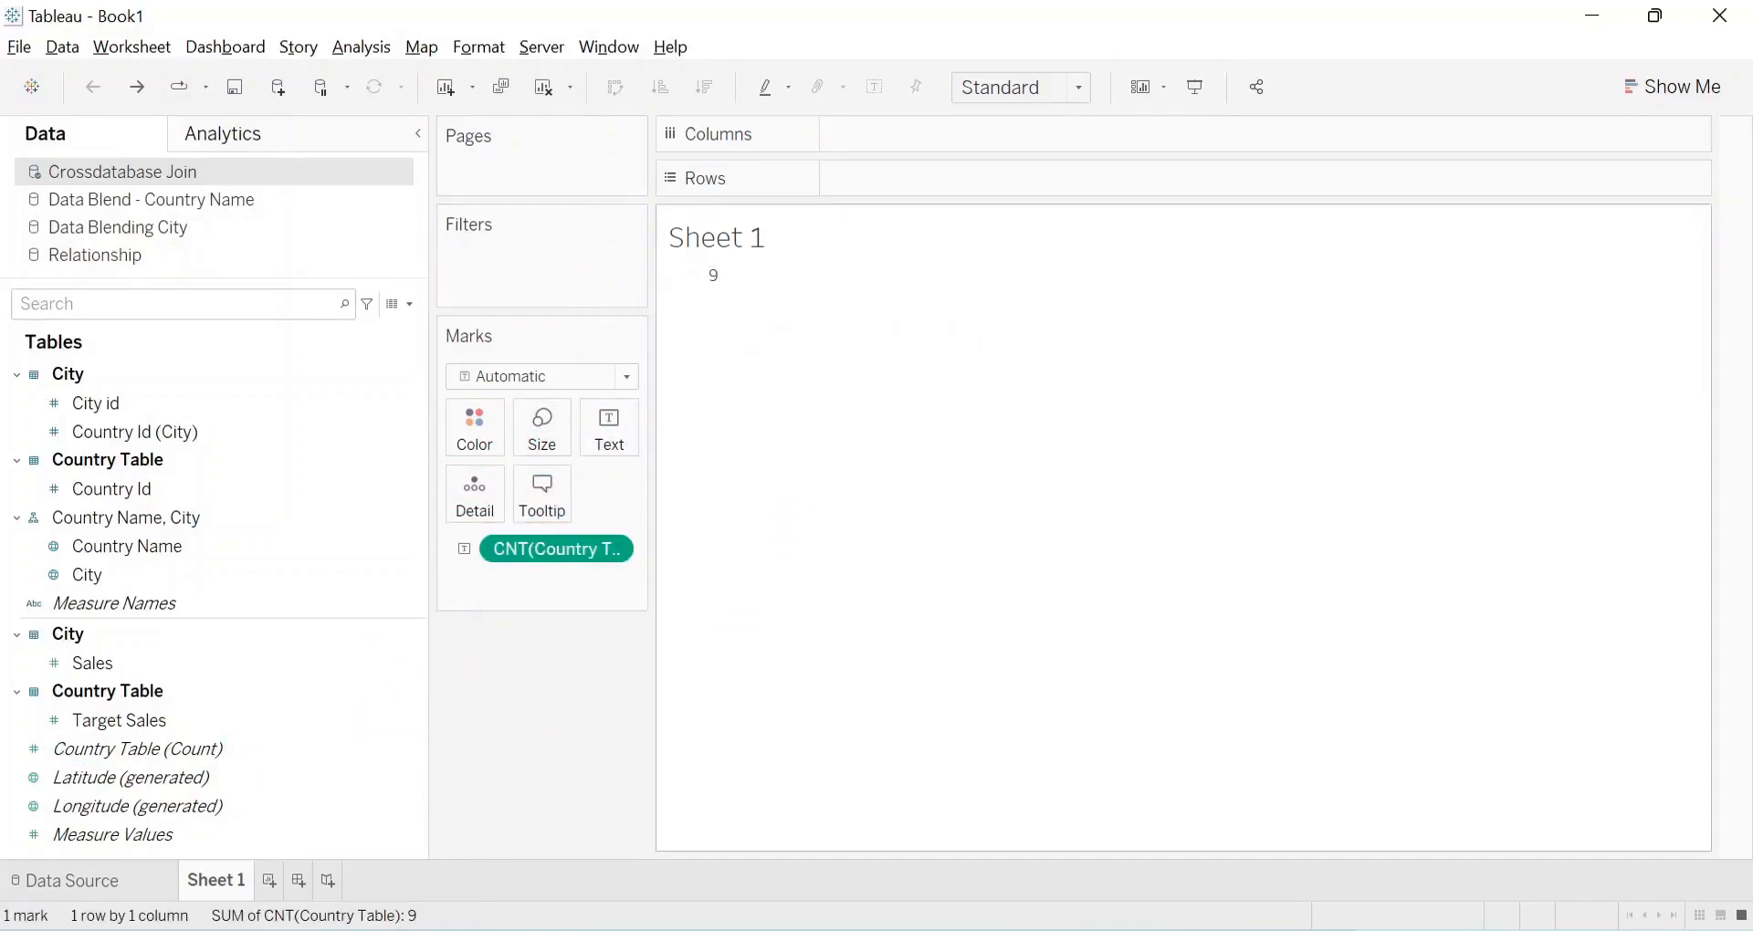
key(alt+Tab)
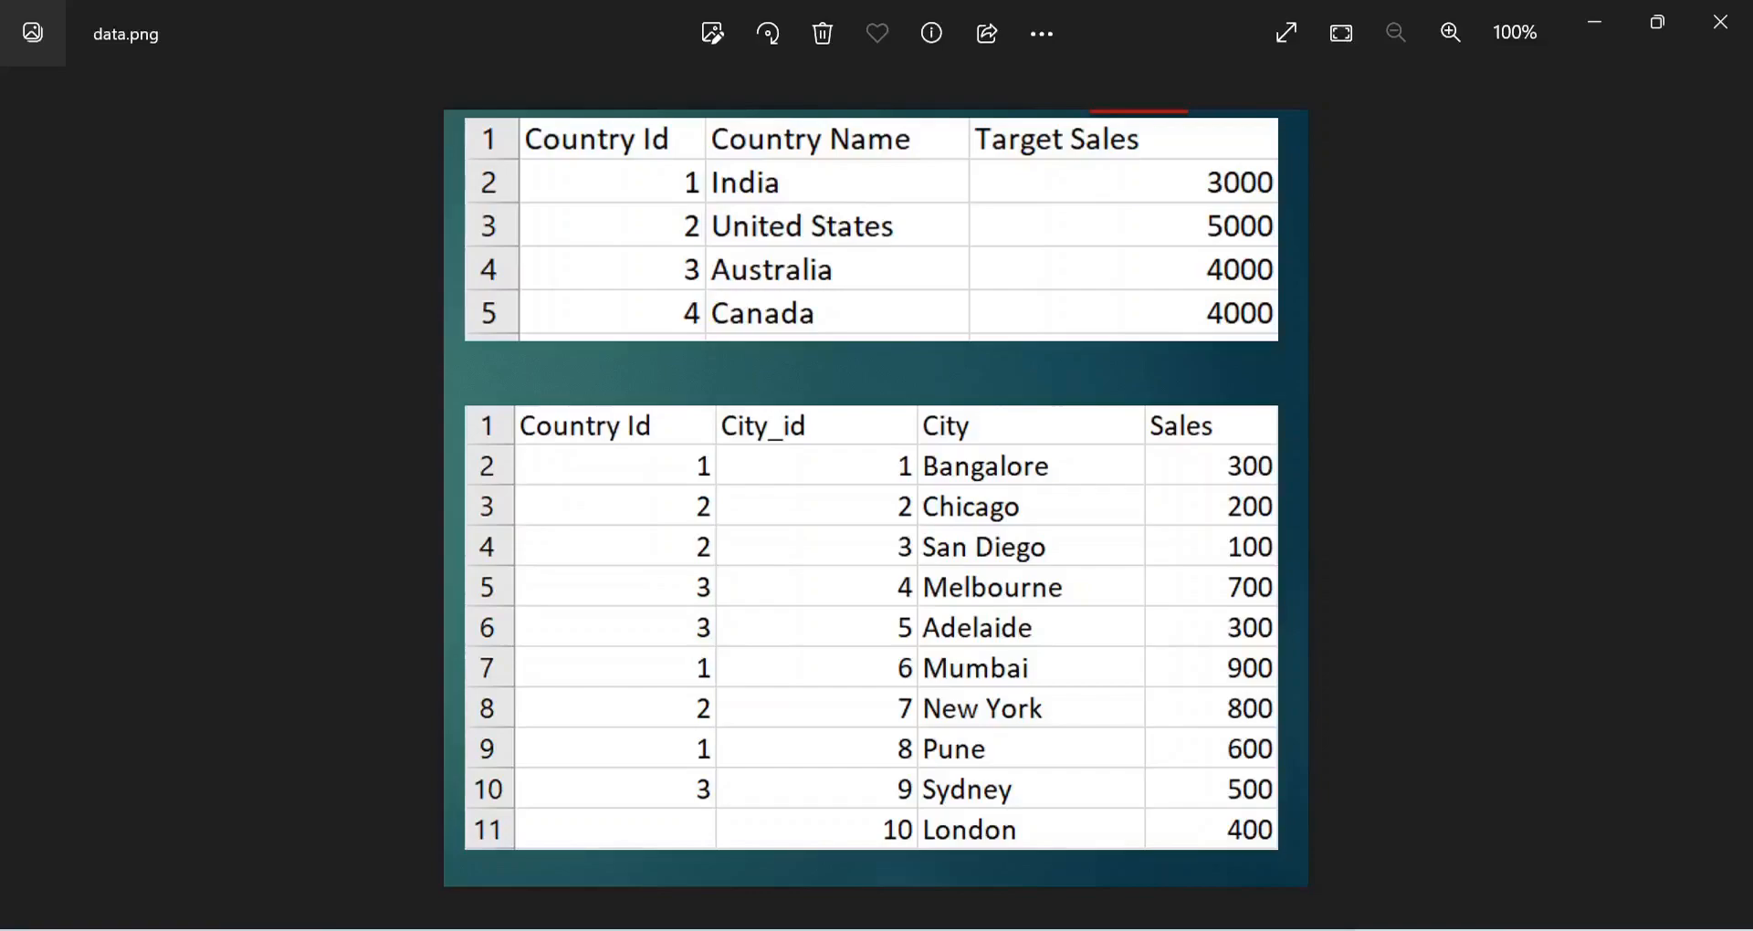
key(alt+Tab)
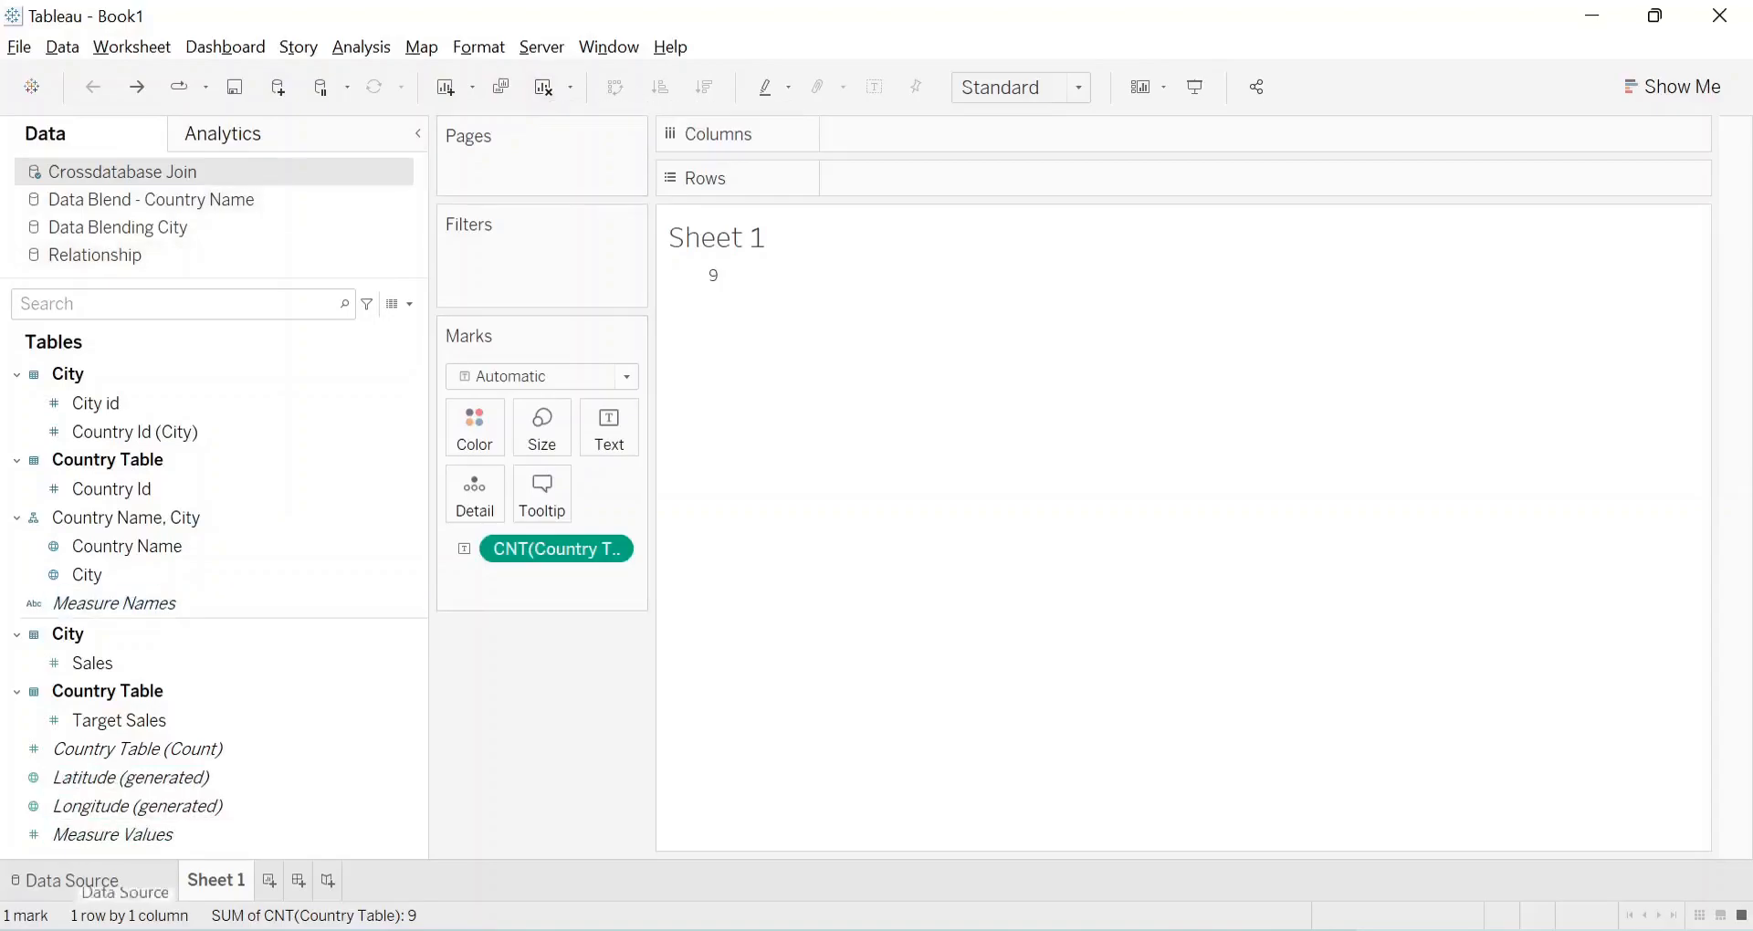
Change the join between Country Table and City in the Crossdatabase Join source to Full Outer, and return to Sheet 1
click(80, 882)
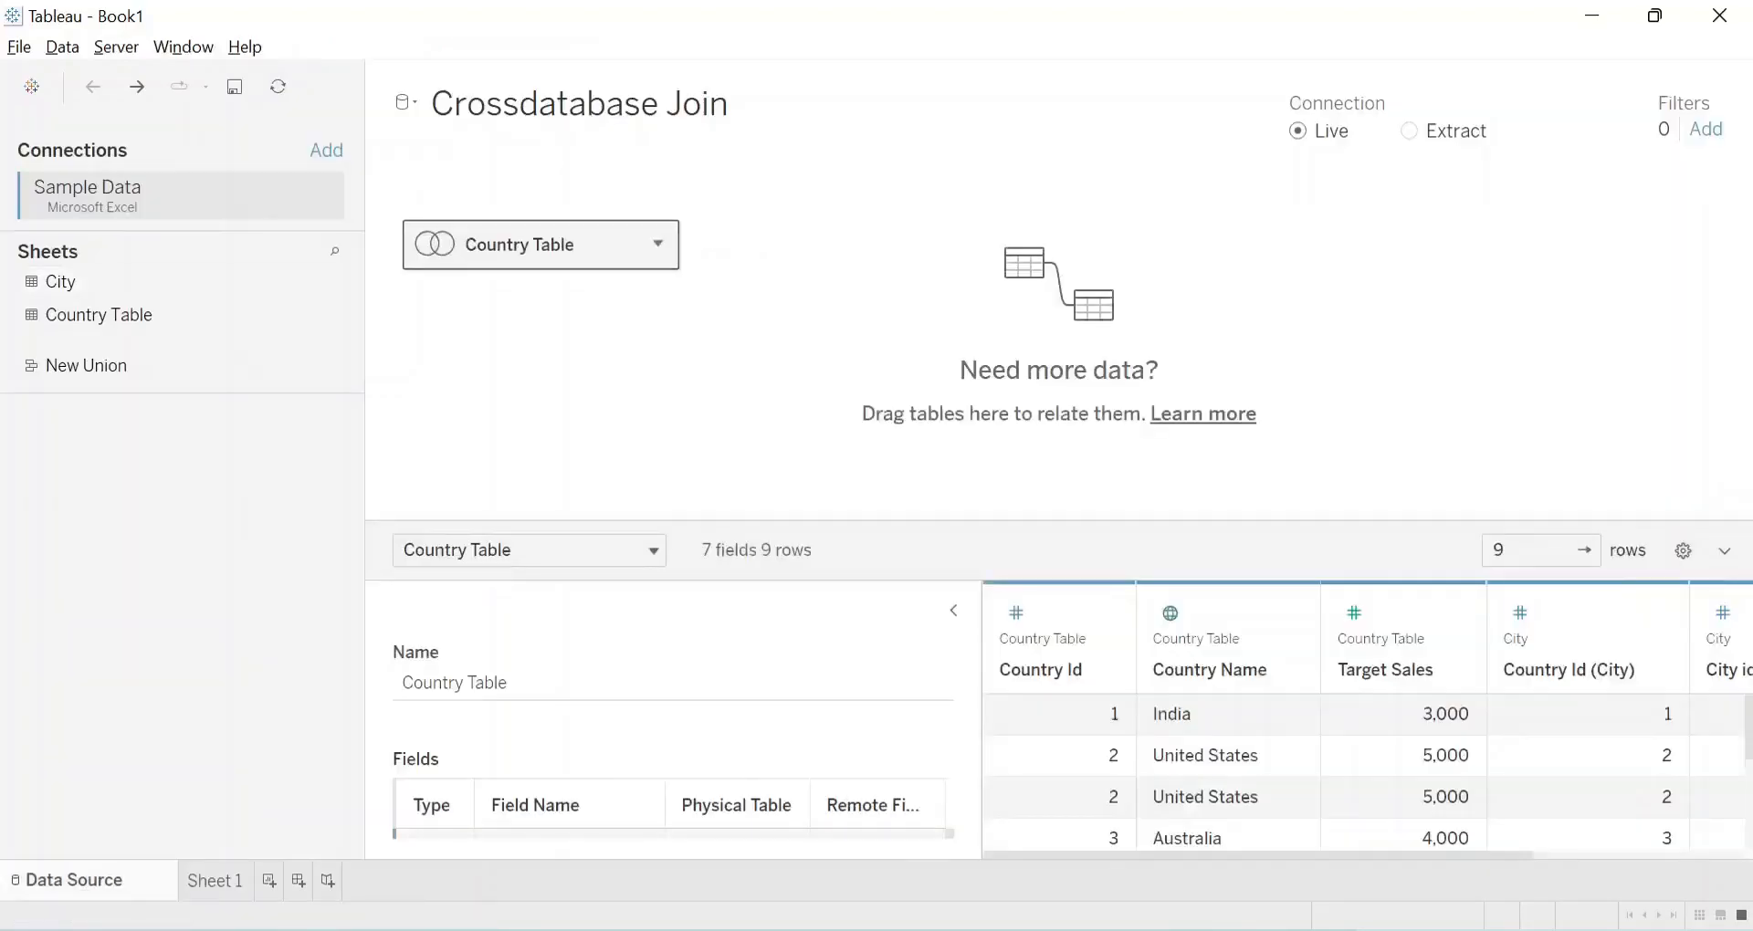
double_click(526, 245)
click(840, 274)
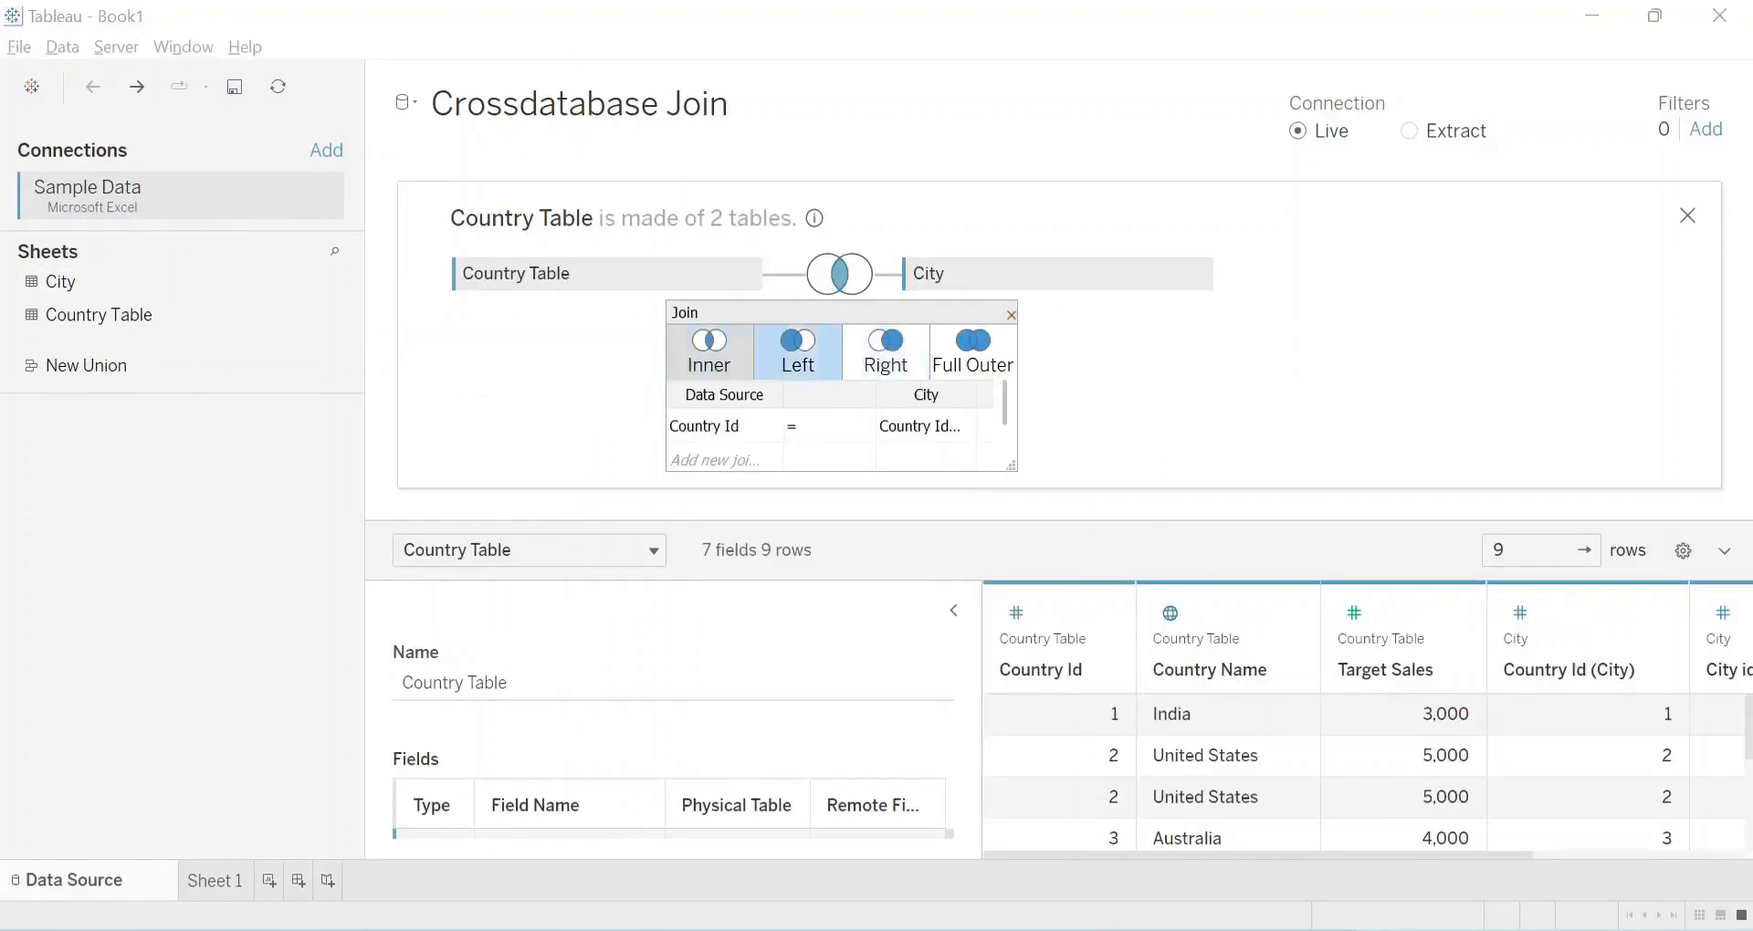
click(974, 352)
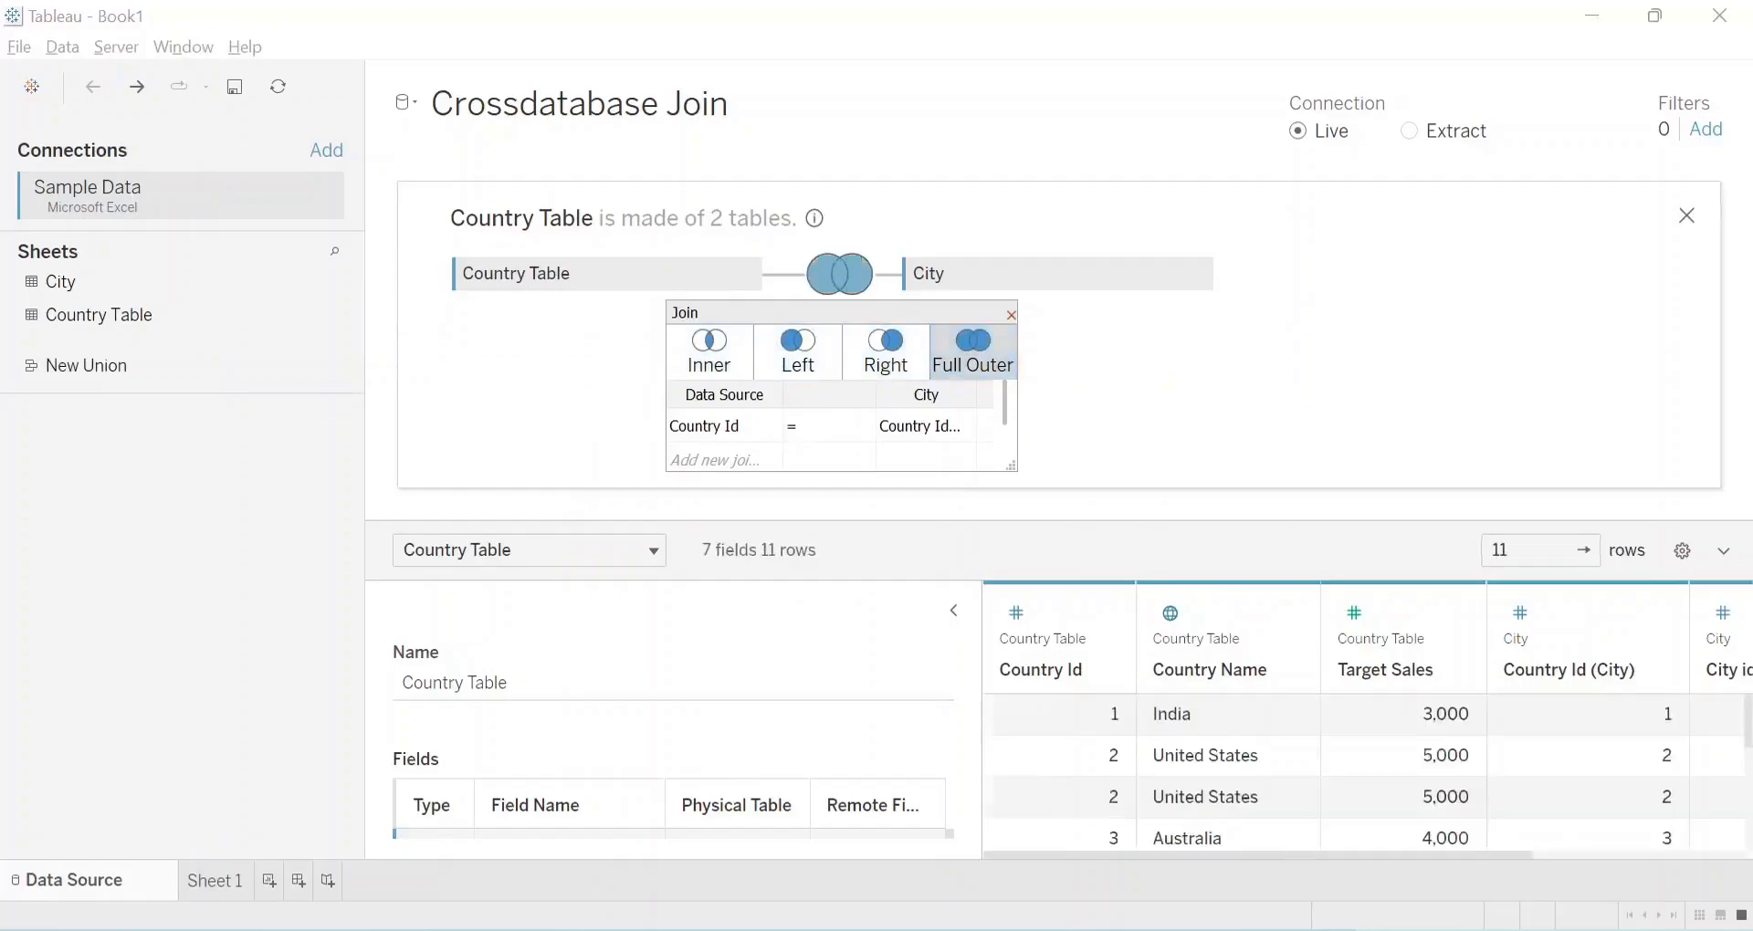
click(1688, 215)
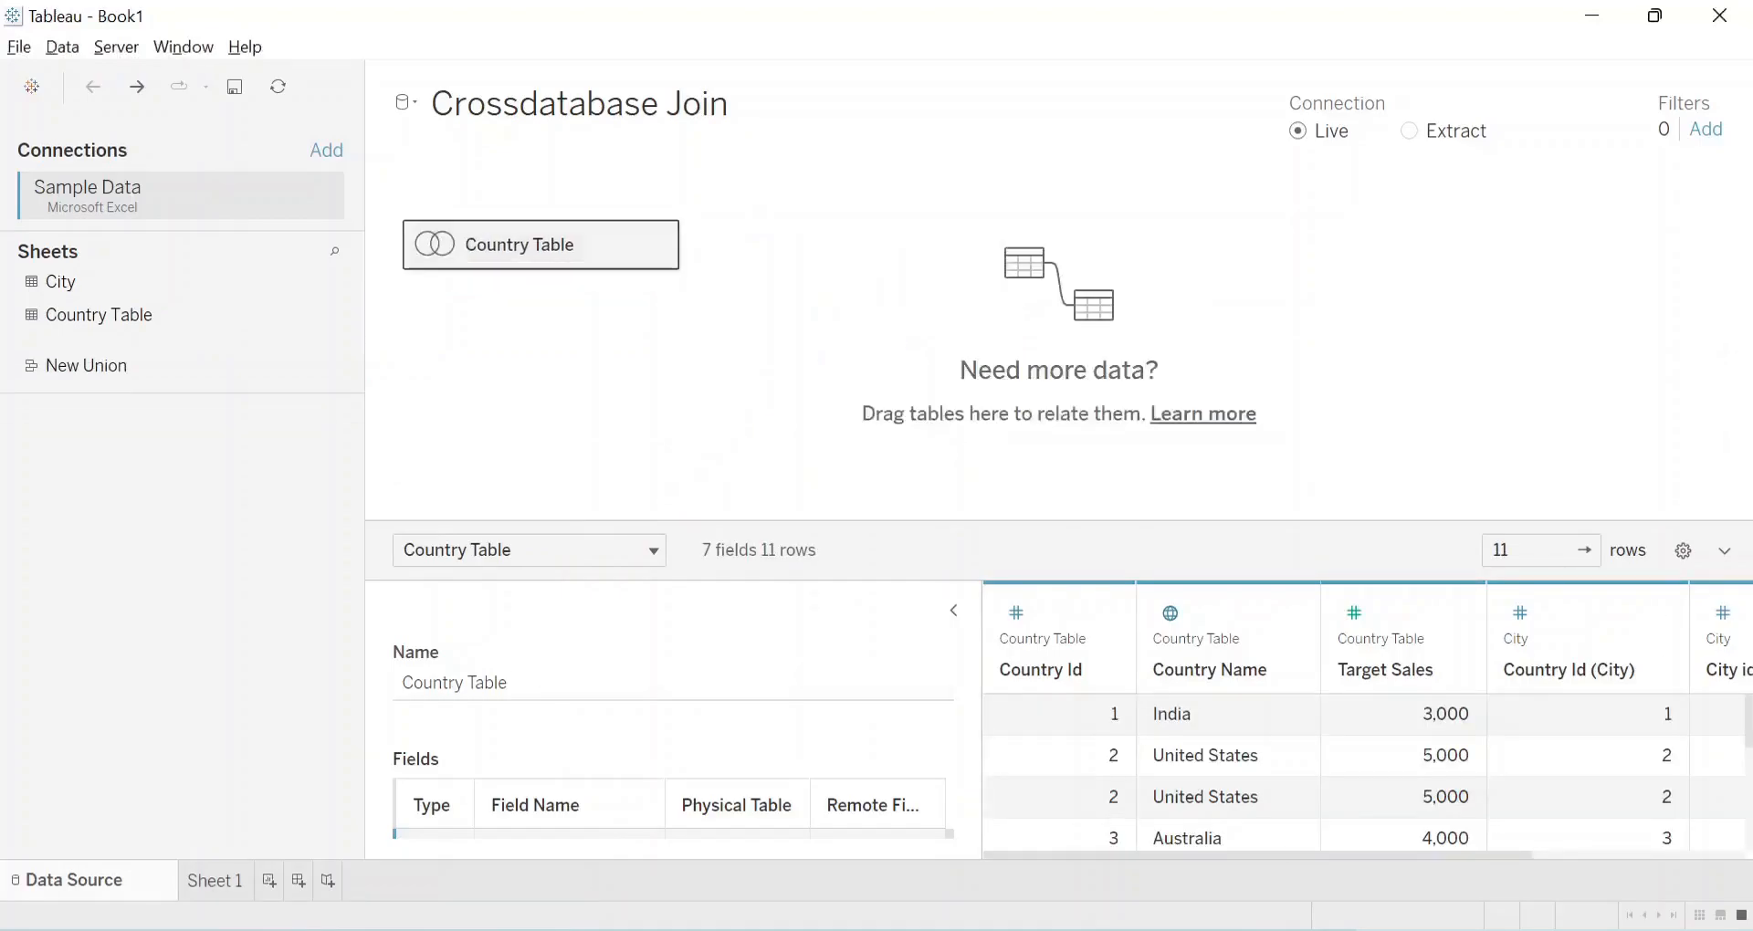
click(216, 881)
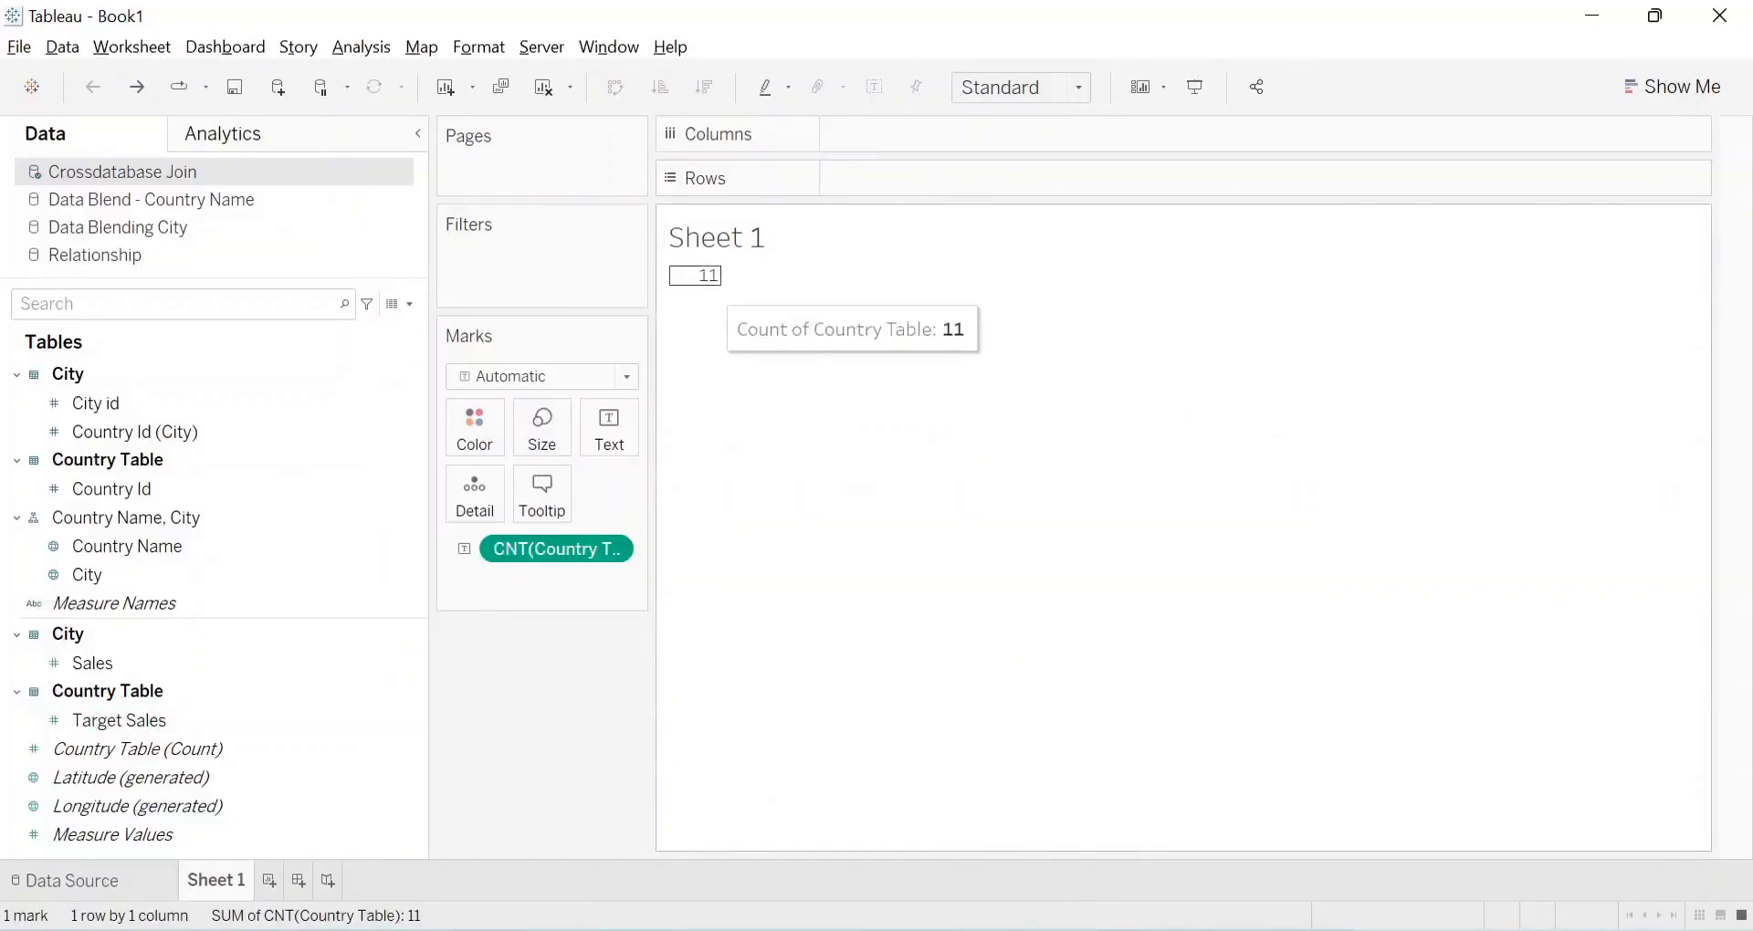
Compare the full outer join's record count with the tables in data.png, and clear Sheet 1
key(alt+Tab)
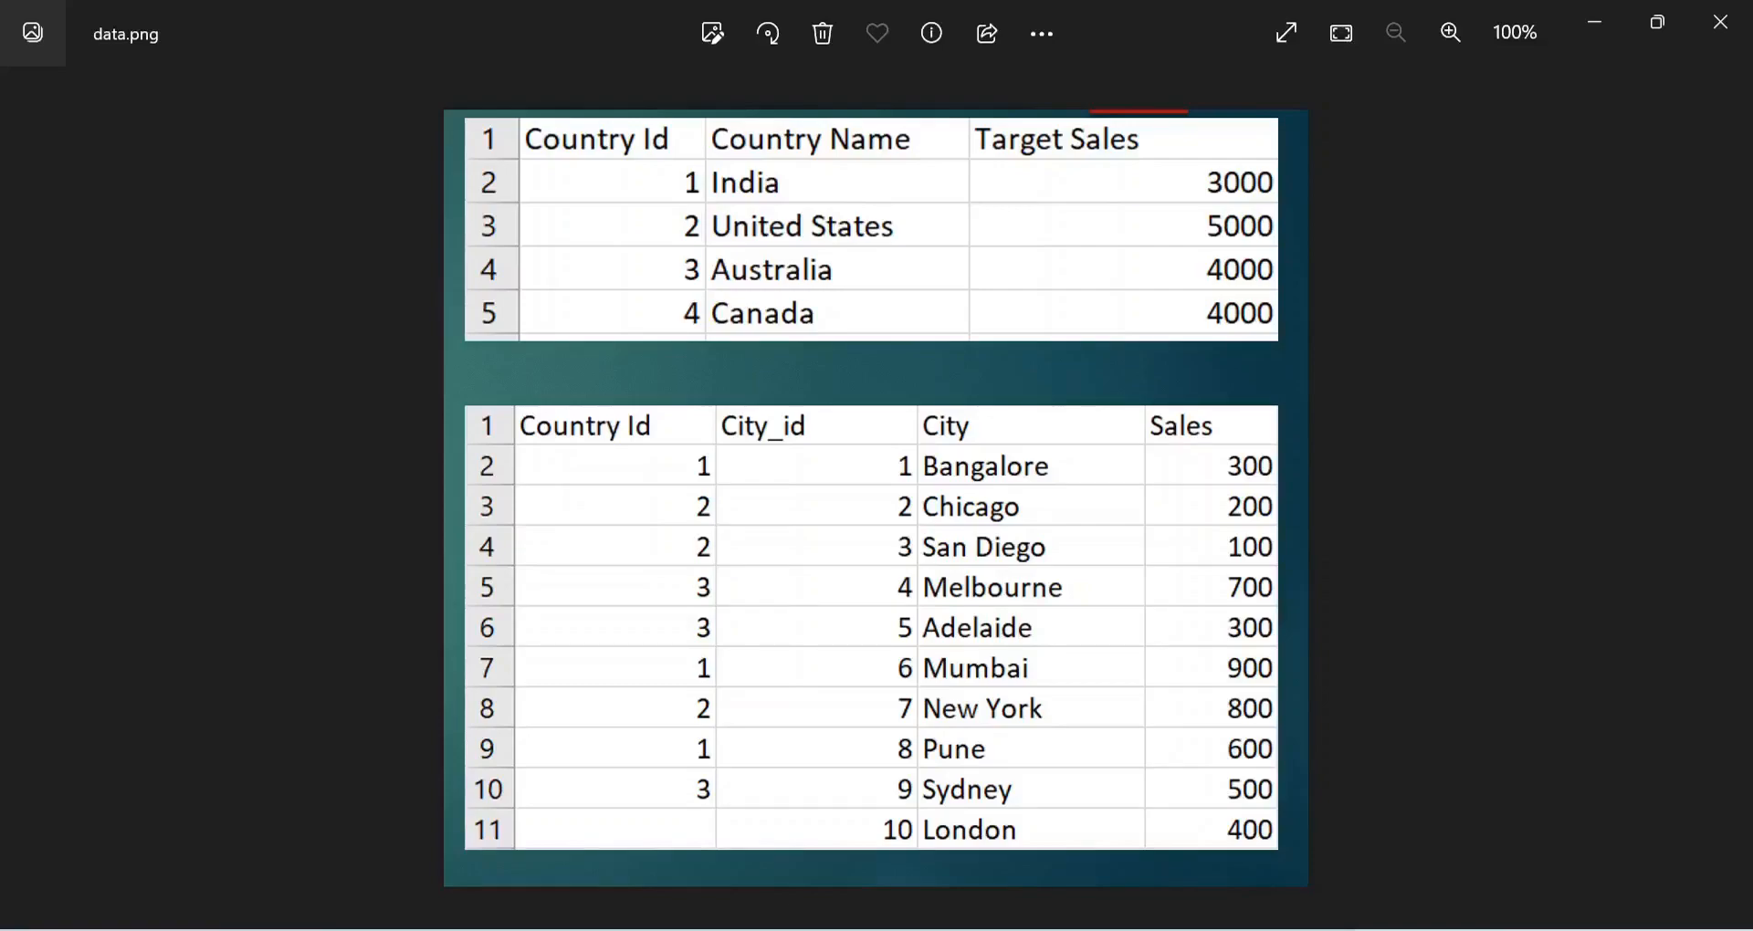
key(alt+Tab)
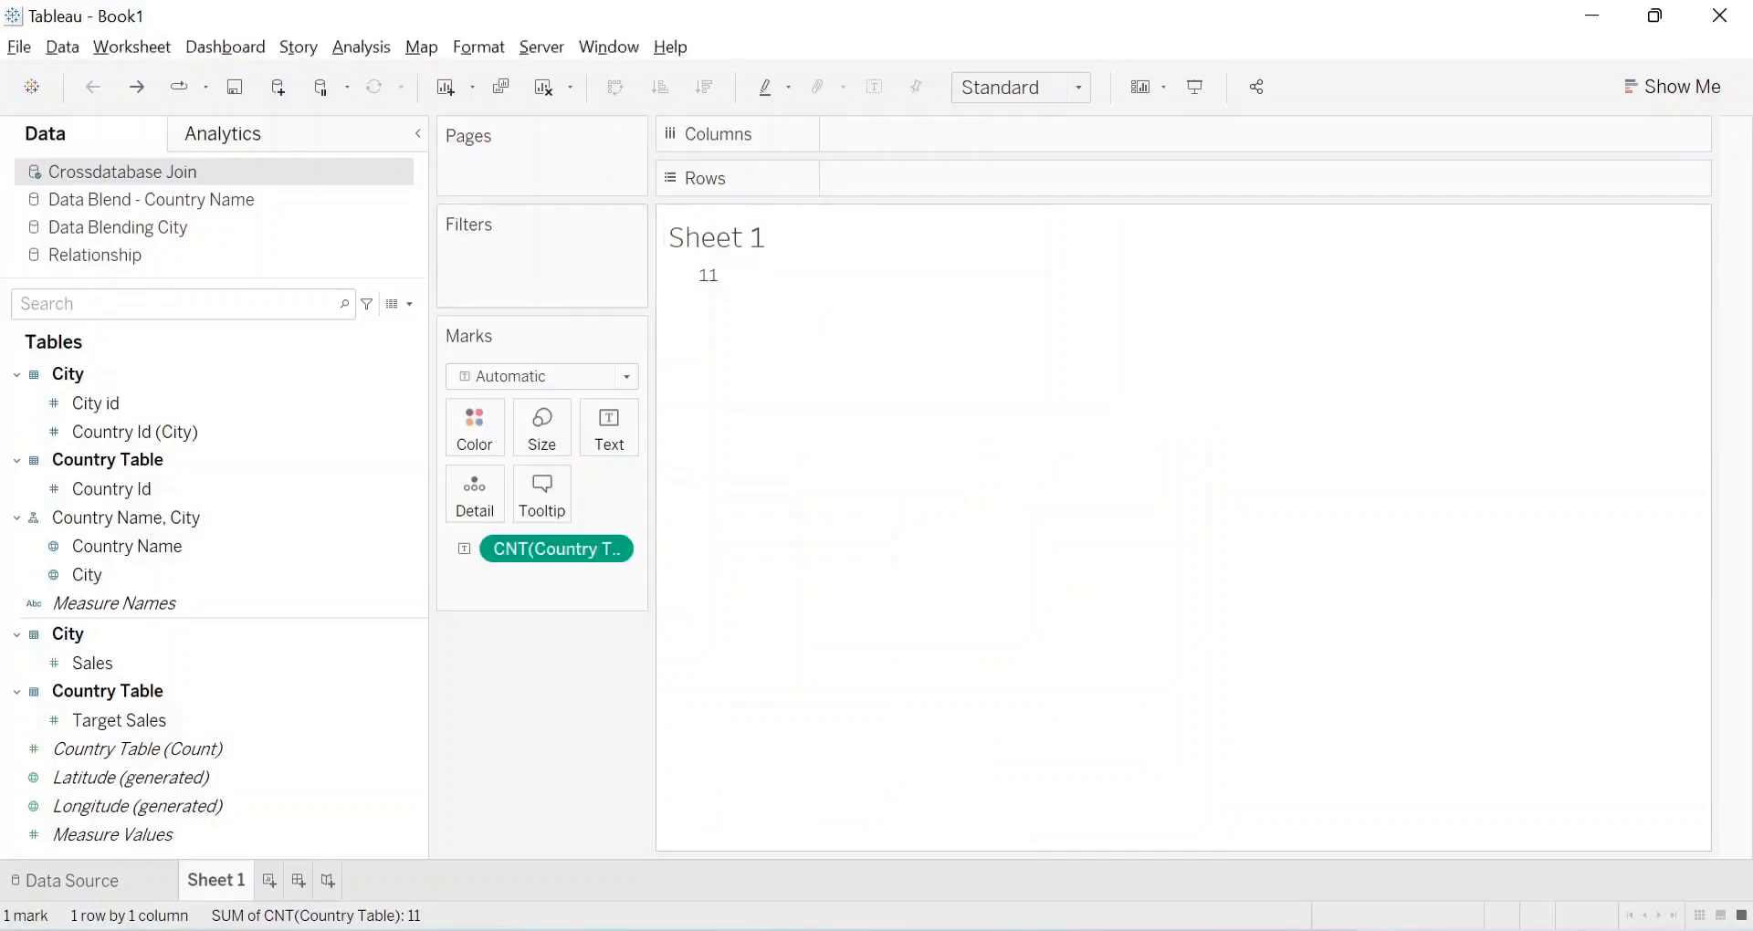
click(545, 88)
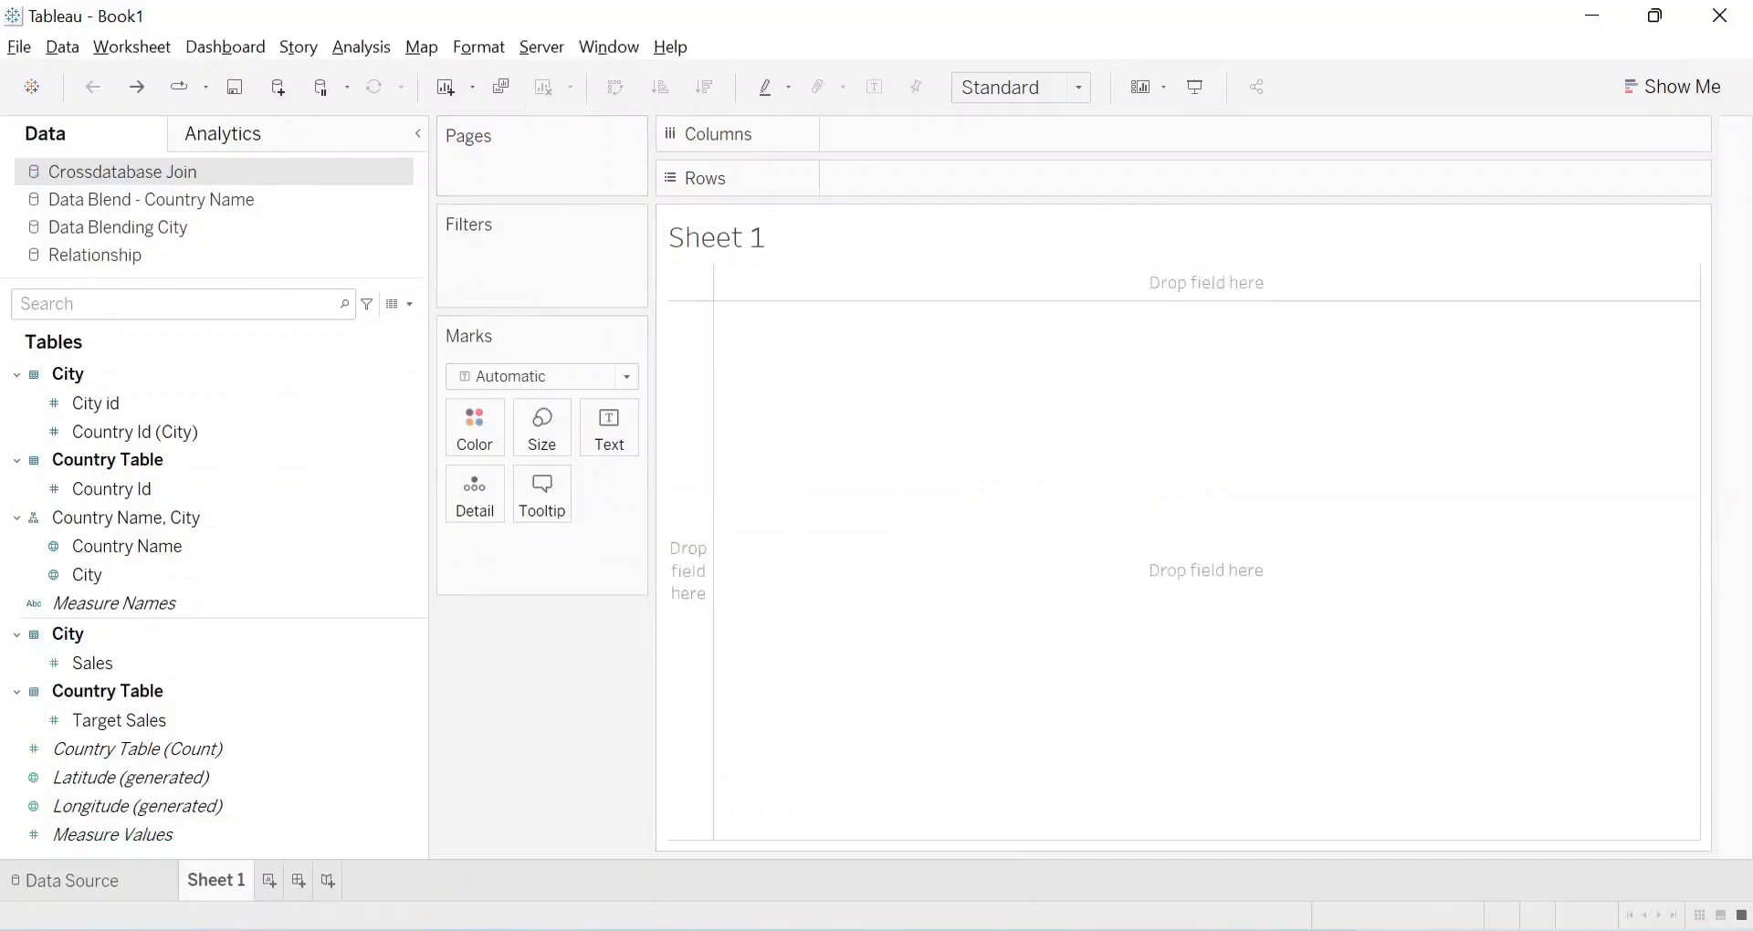
Show Country Table (Count) from the Data Blend - Country Name source as text, and clear the sheet
click(151, 200)
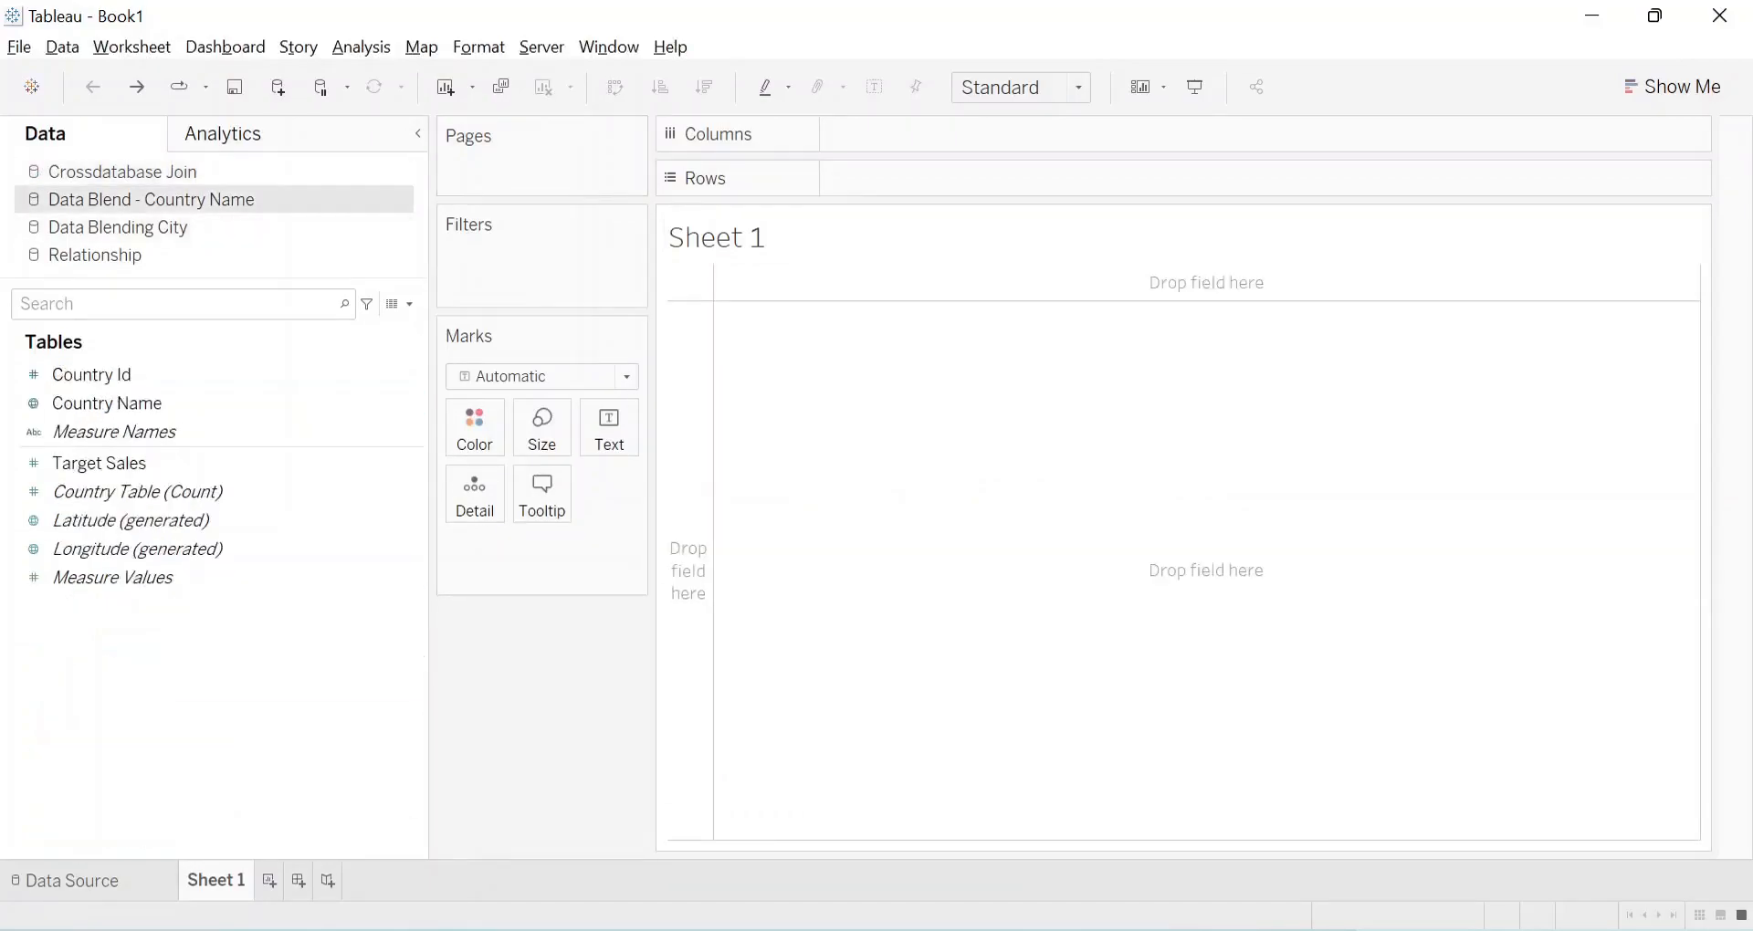
drag(137, 492, 605, 437)
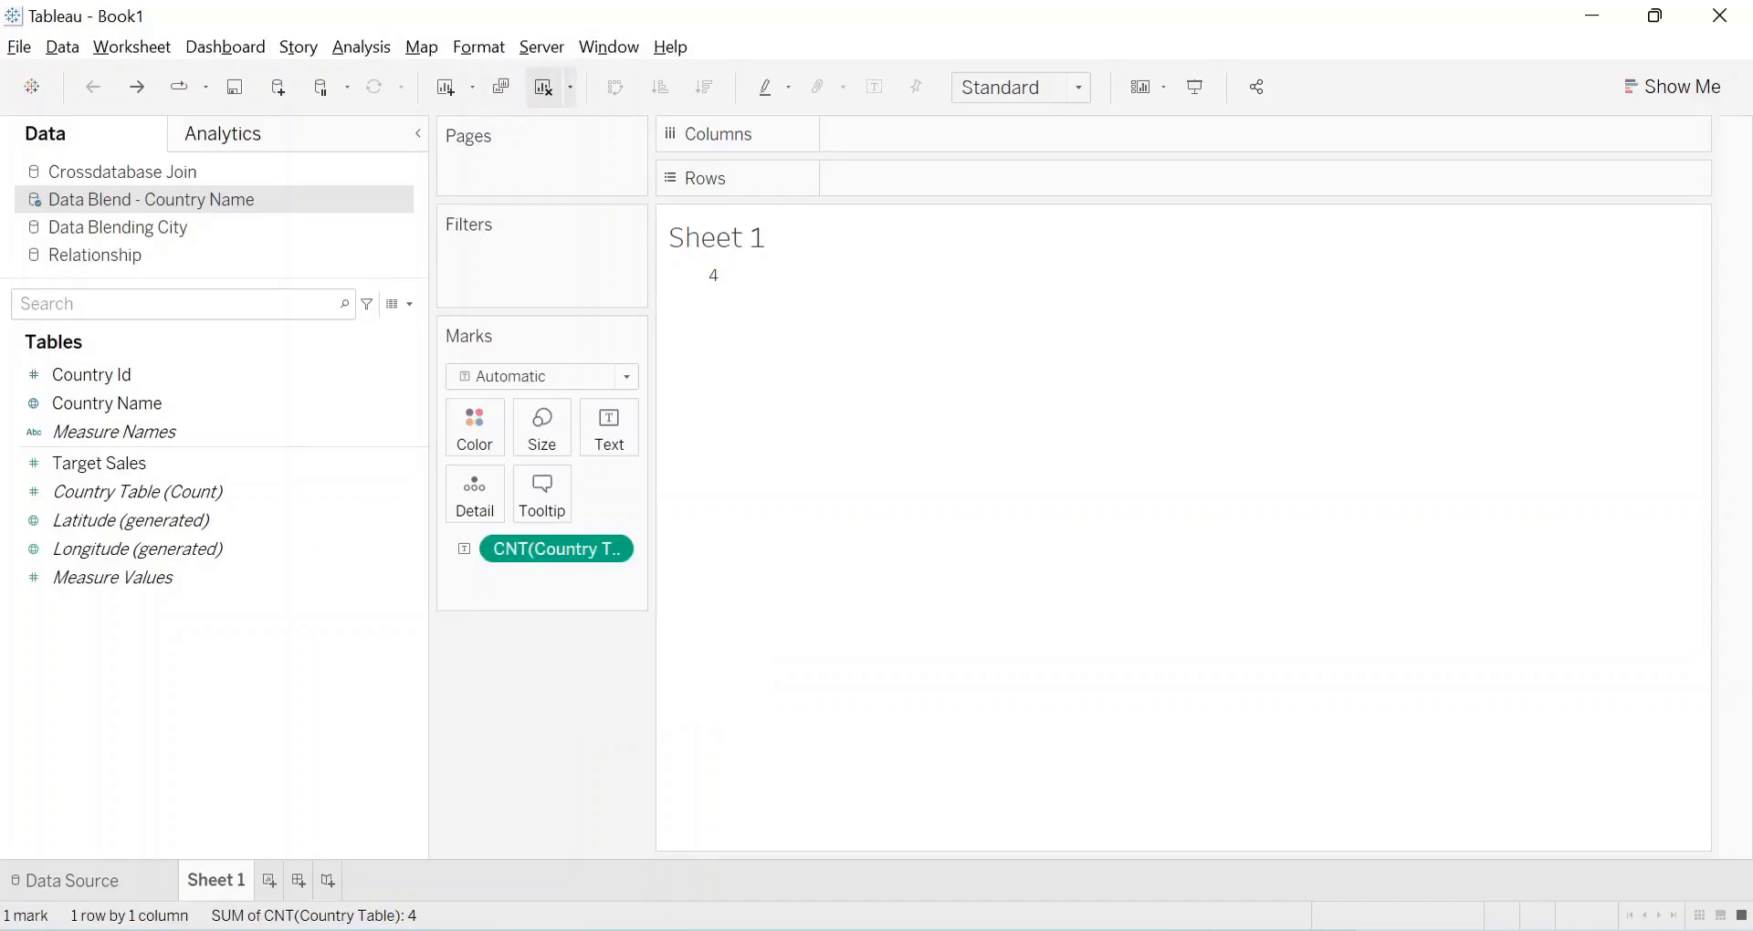
click(545, 87)
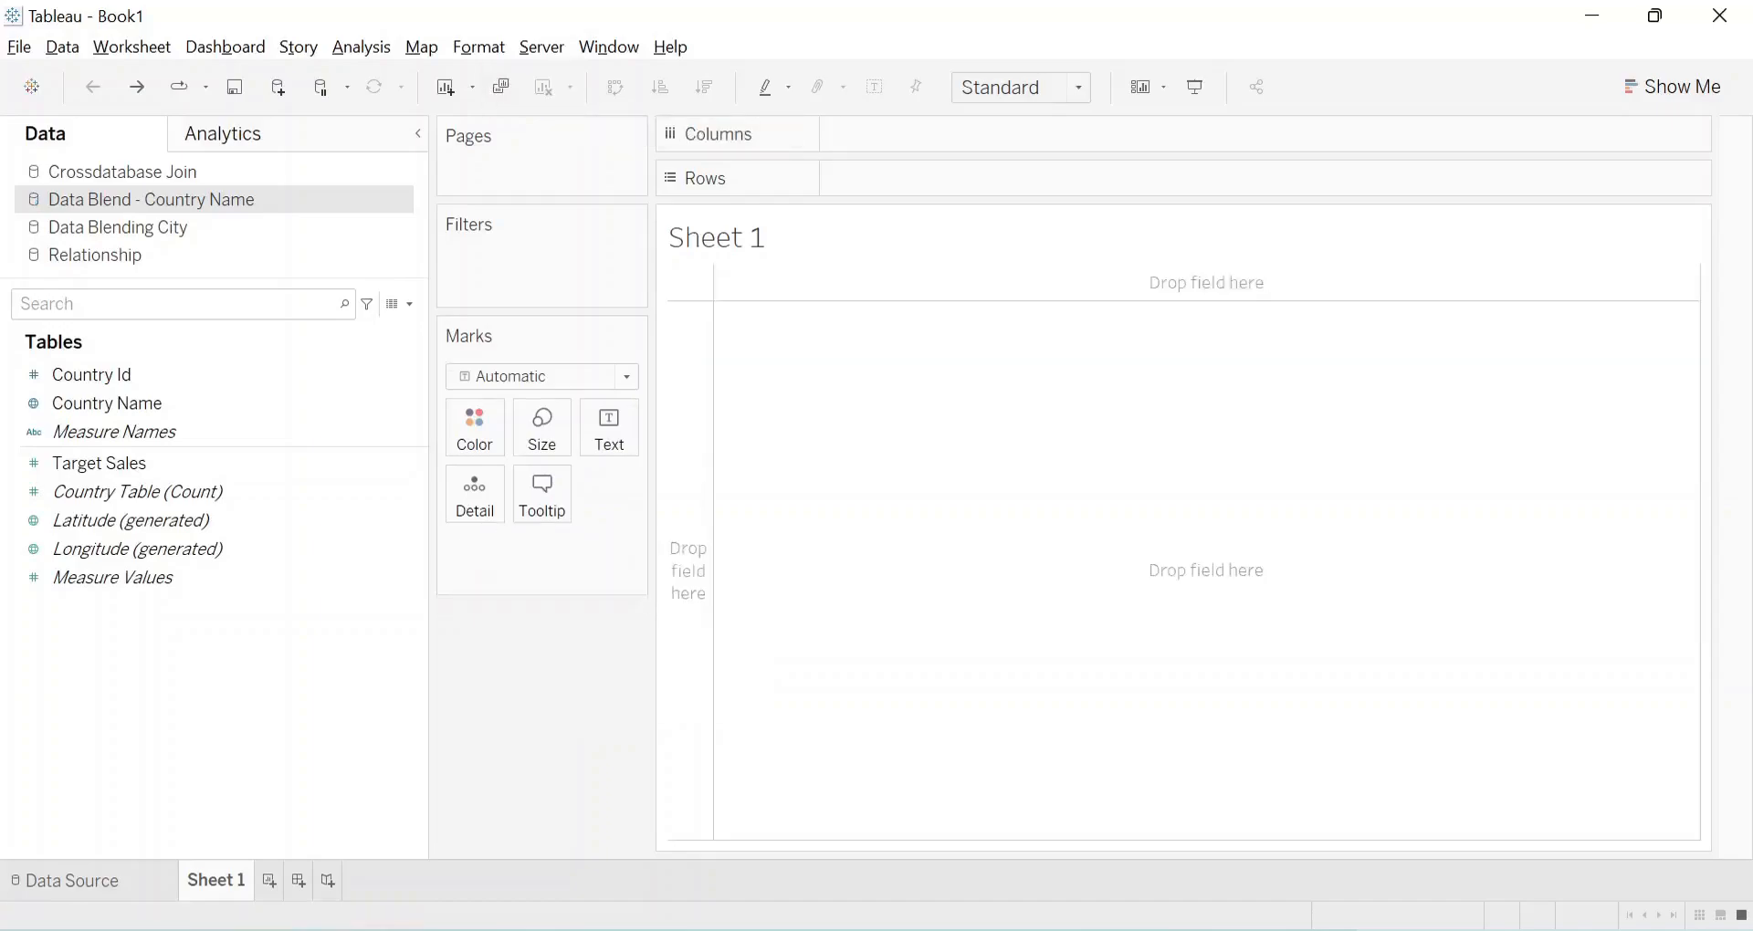
Review the comparison slide, and check the Relationship source's fields against the sample tables in data.png
key(alt+Tab)
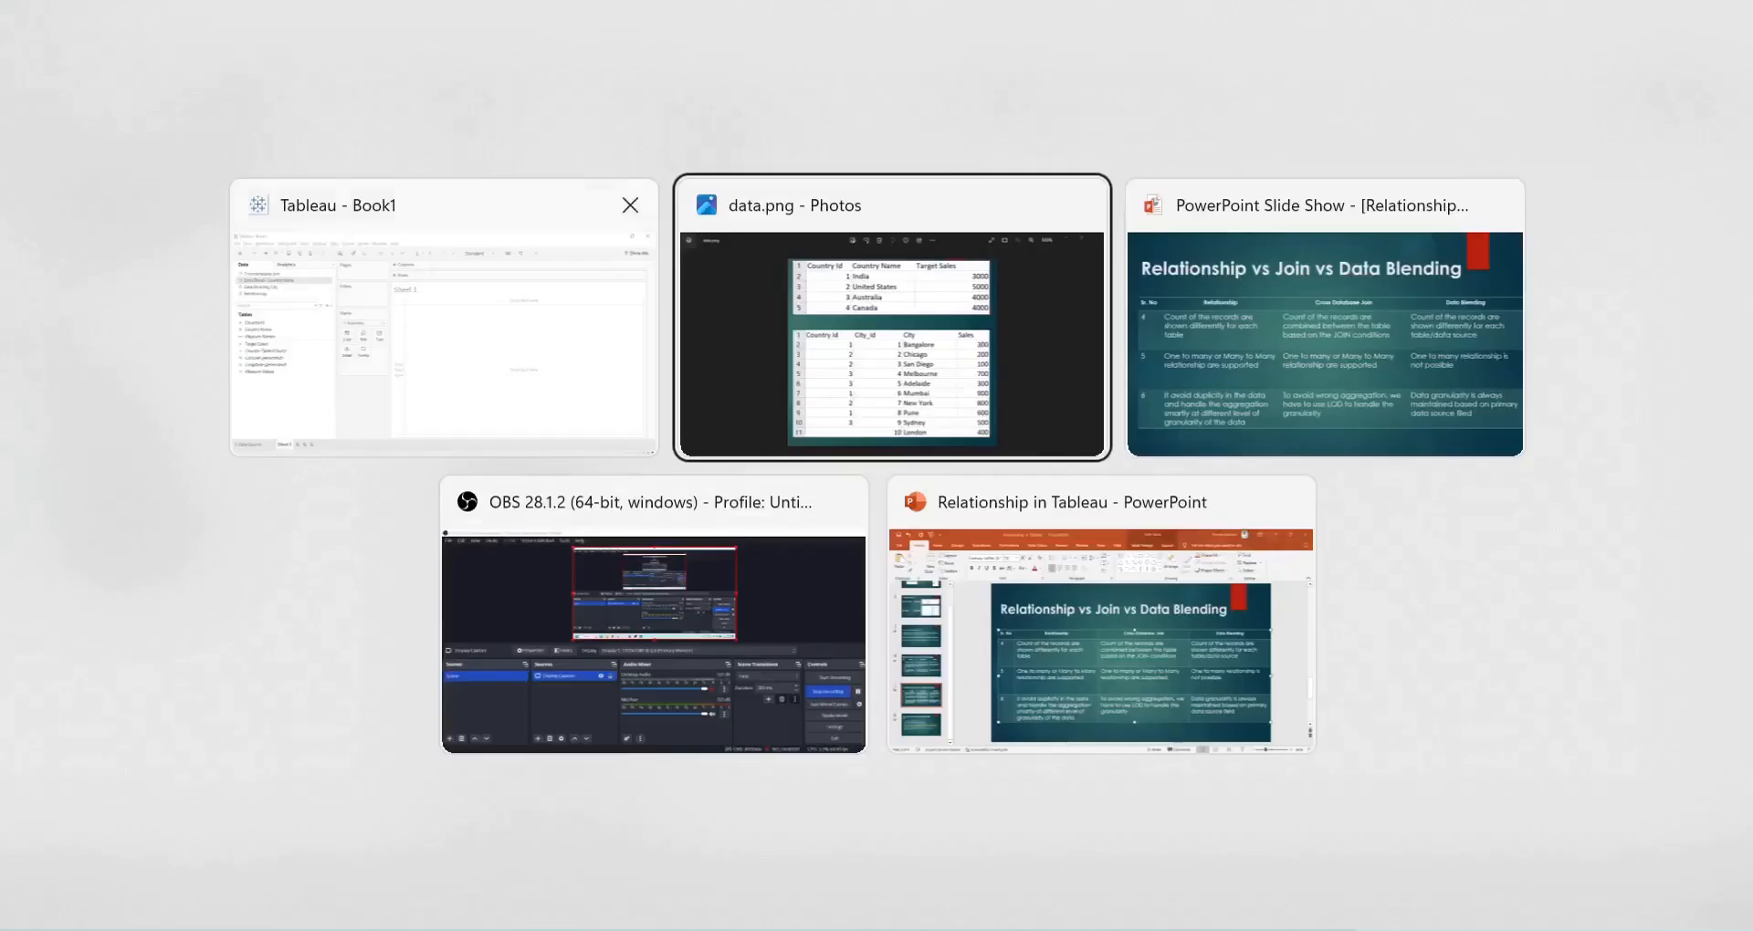
click(1334, 383)
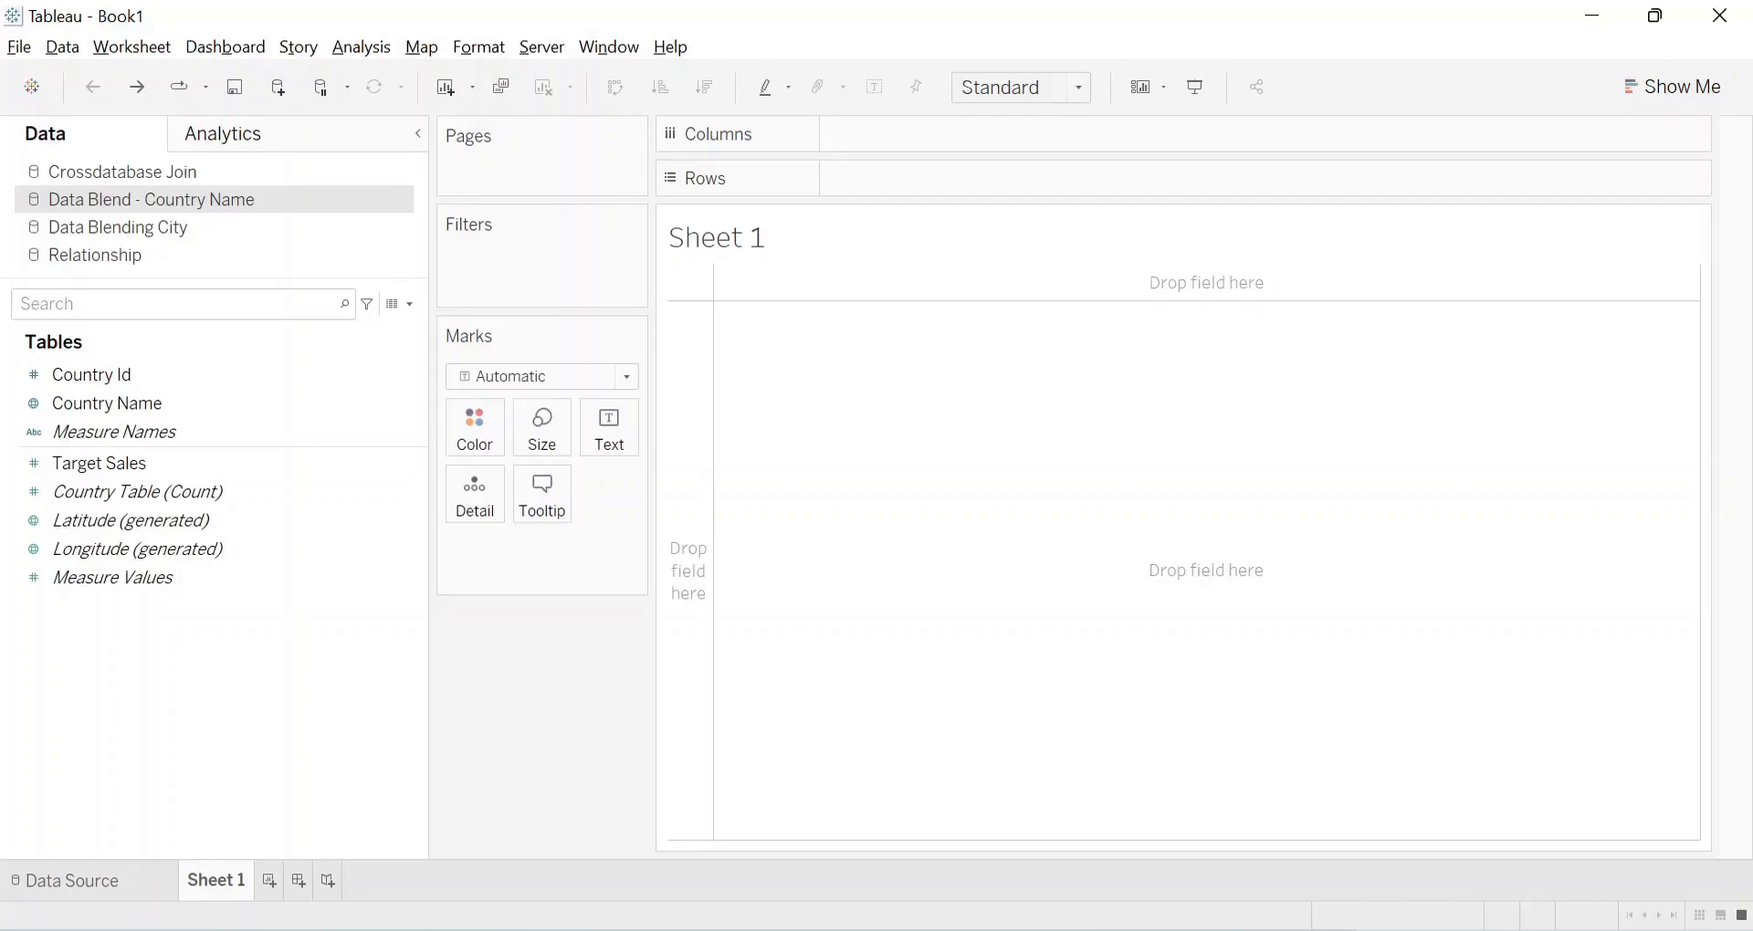
click(97, 256)
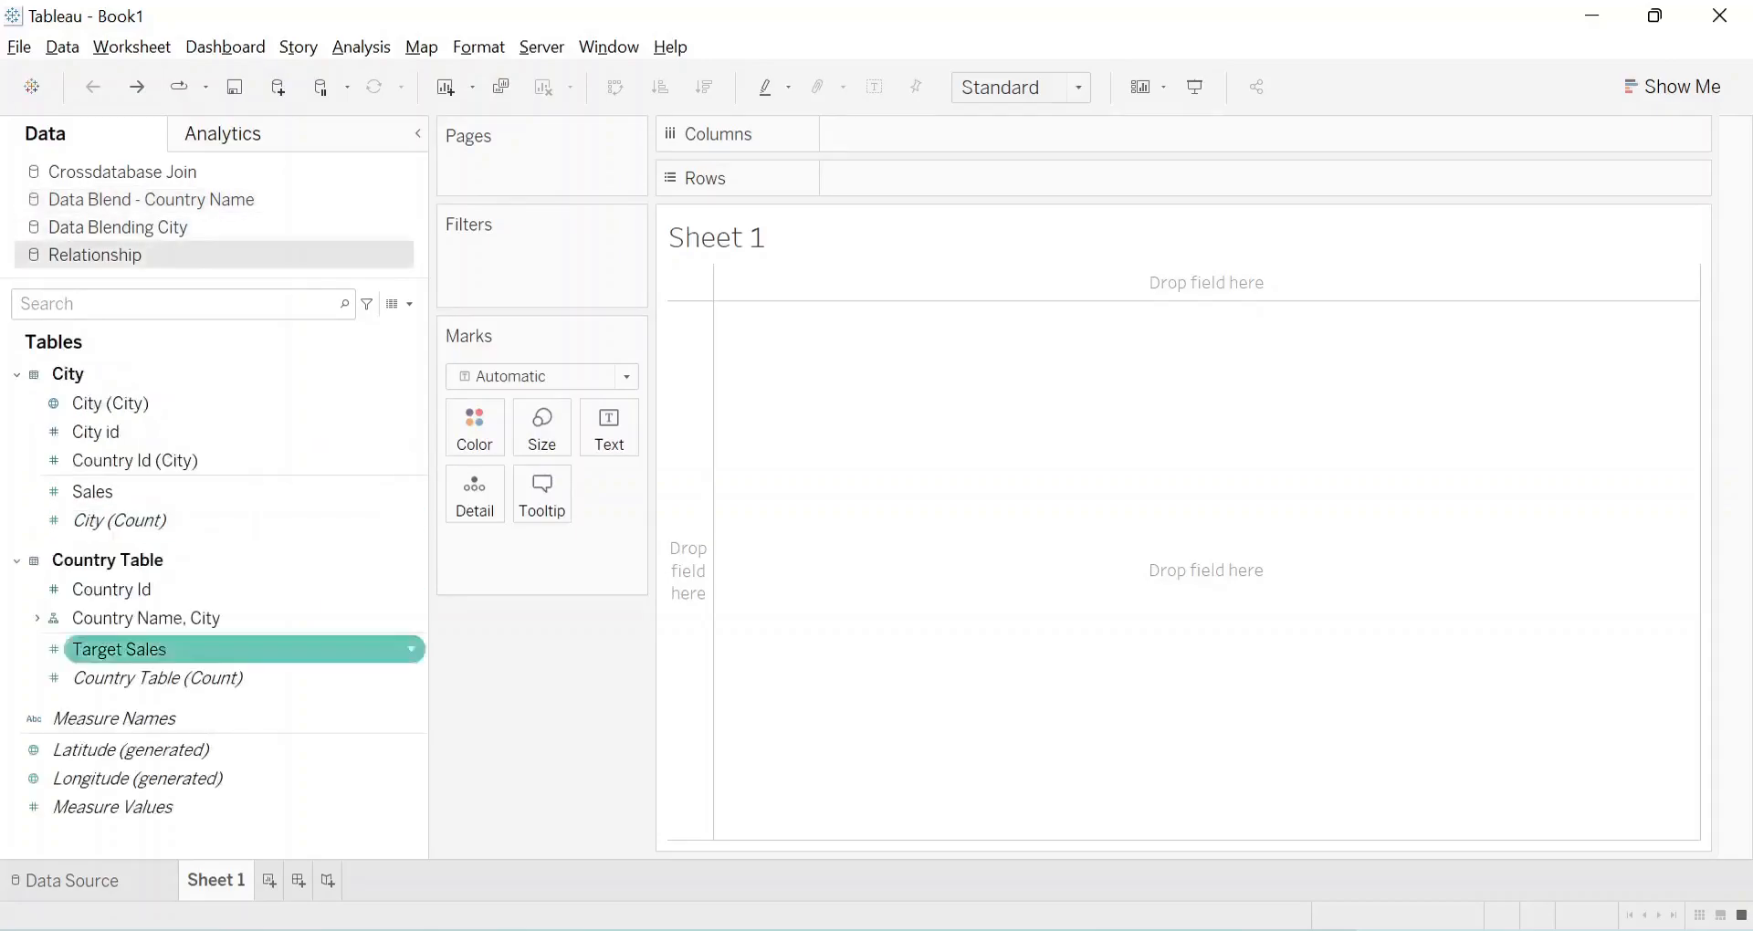
click(734, 930)
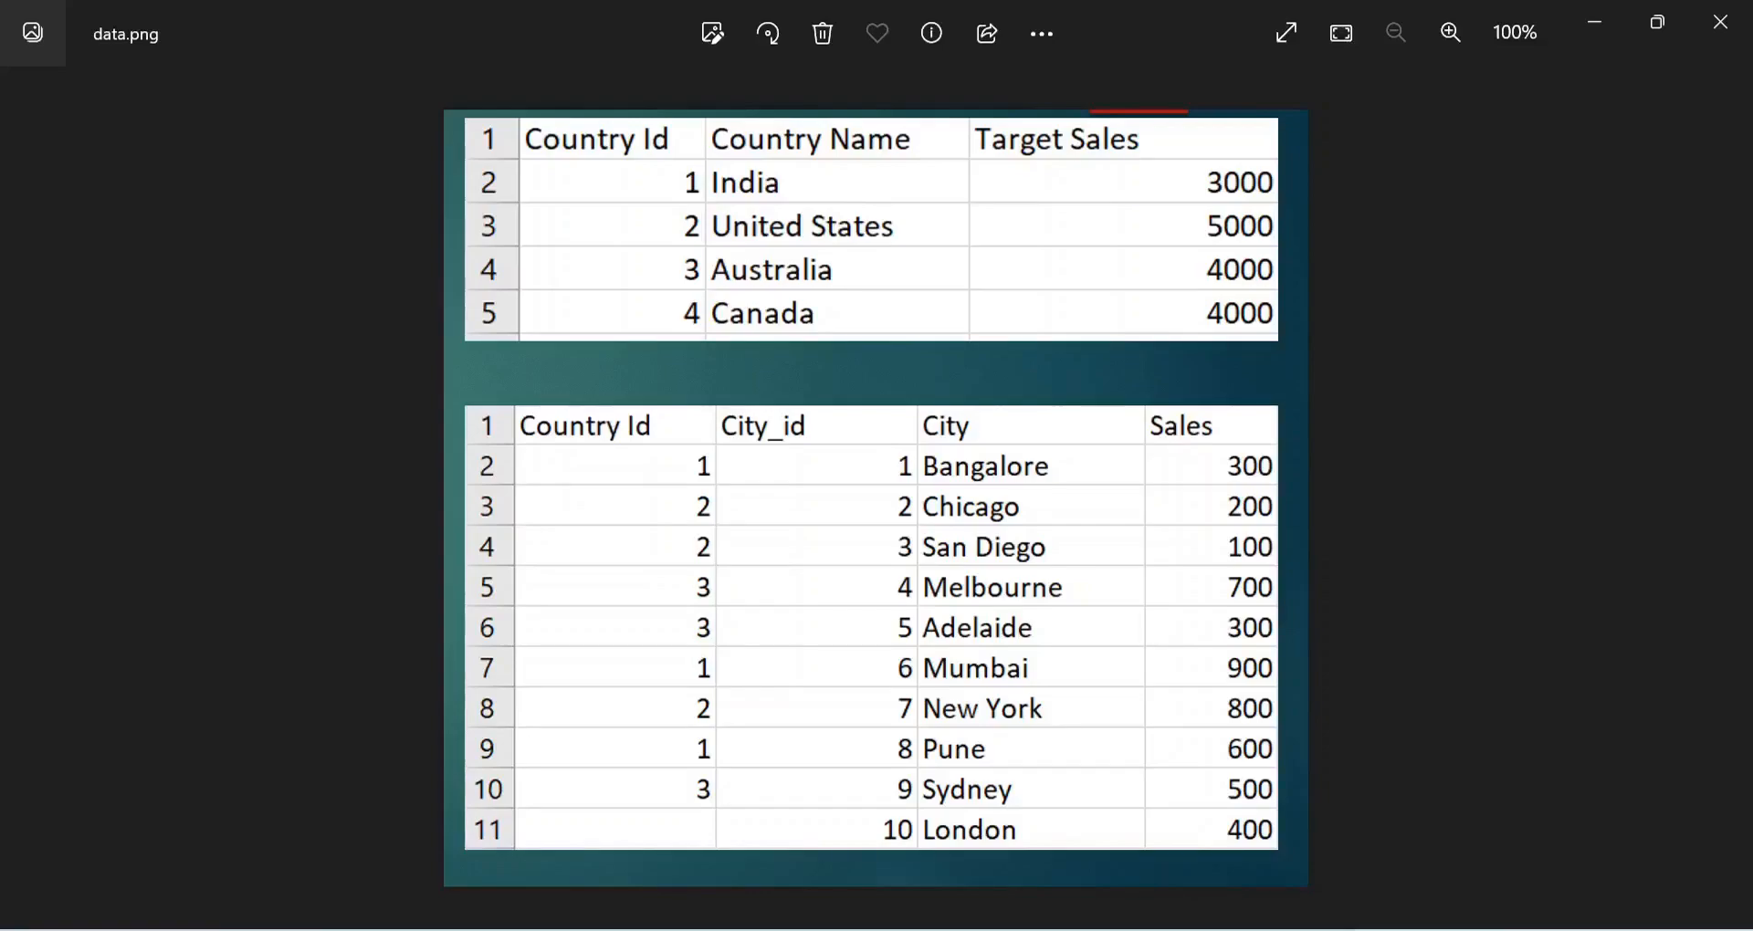
key(alt+Tab)
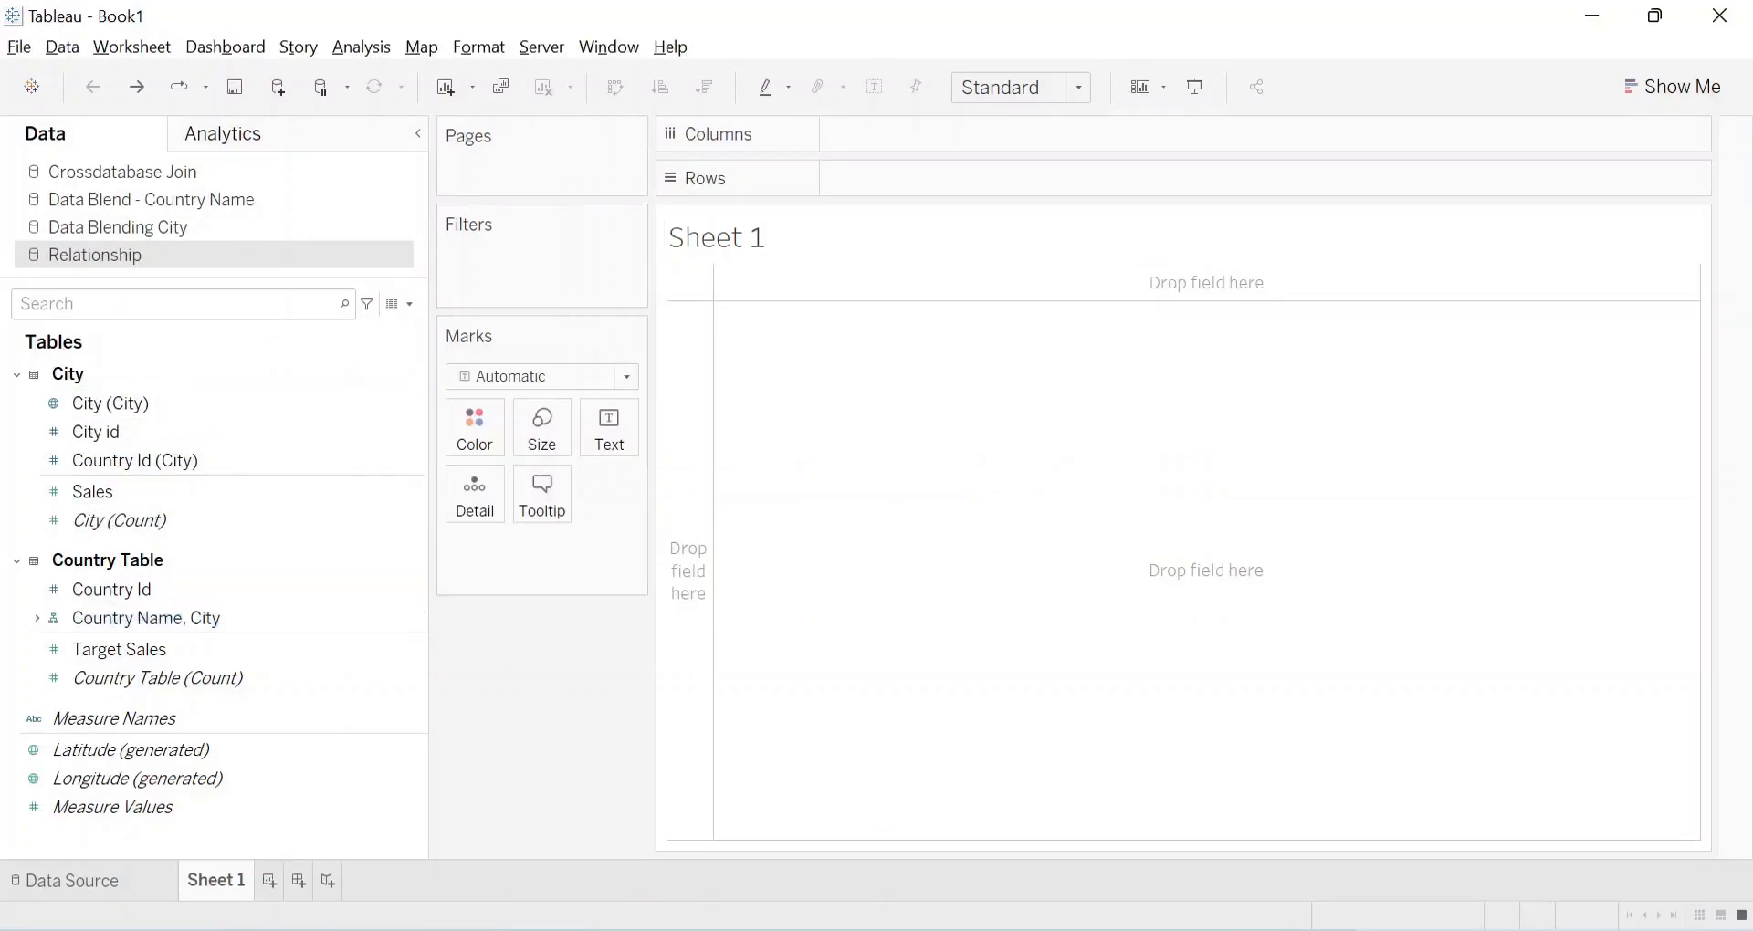
Remove the Country Name, City hierarchy in the Relationship source, and list City (City) under Country Name as rows in Sheet 1 with a wider city column
right_click(84, 607)
click(190, 757)
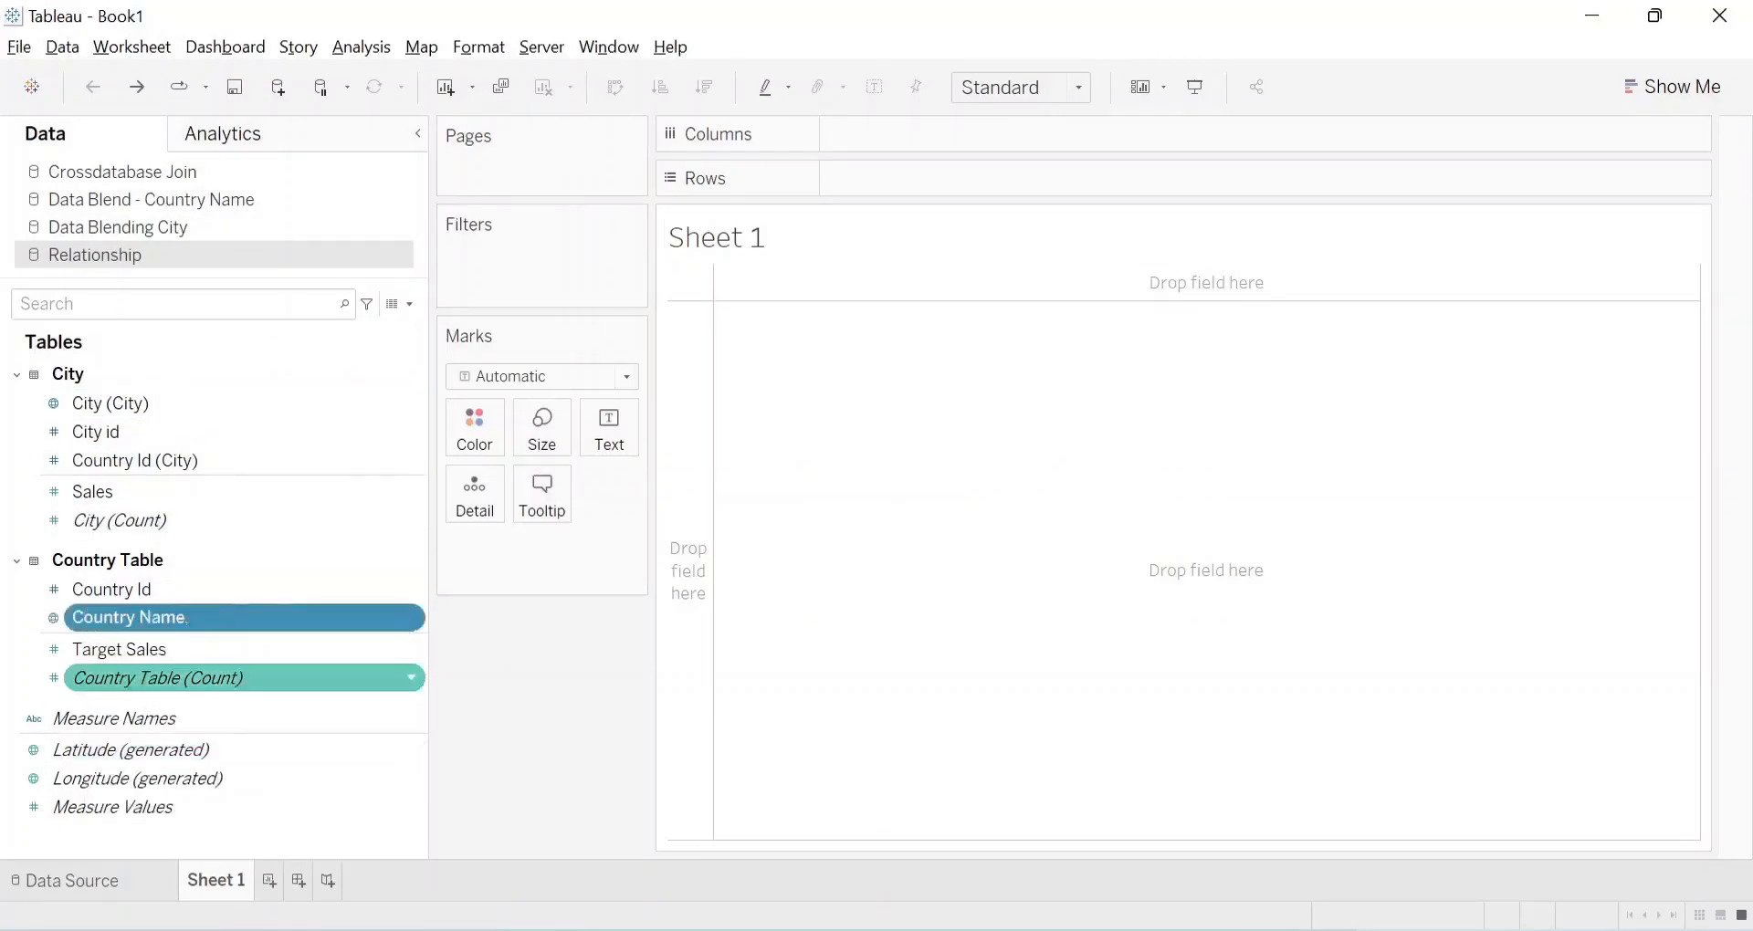
drag(126, 618, 859, 180)
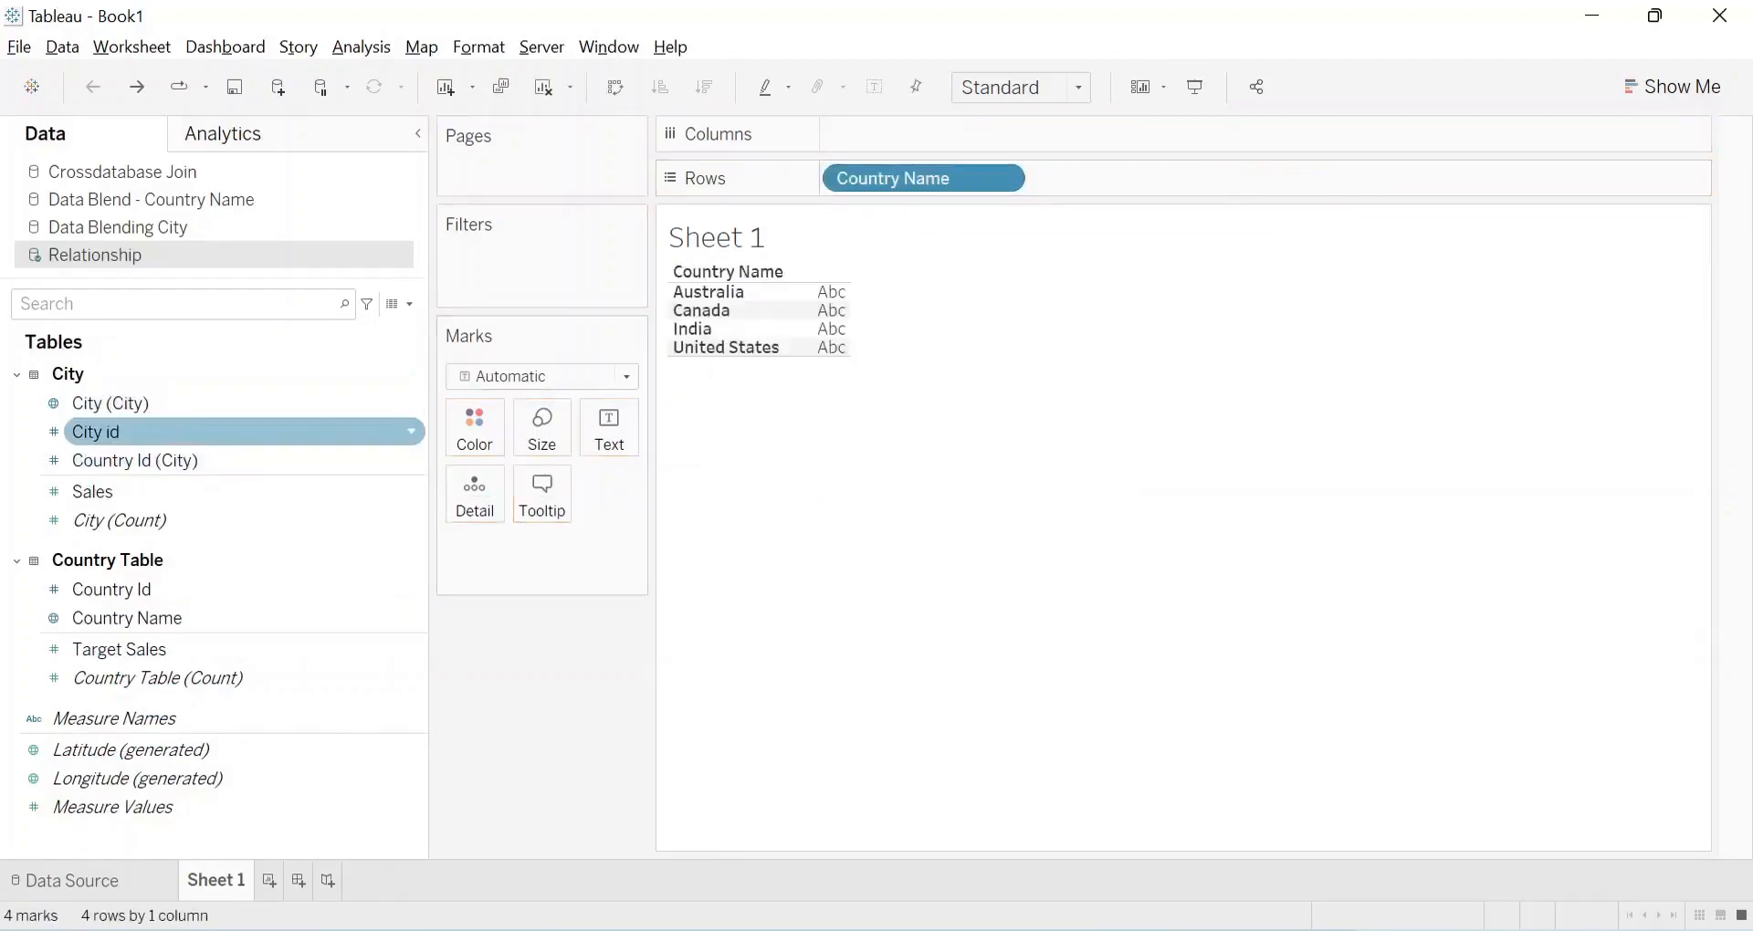
drag(110, 403, 1178, 178)
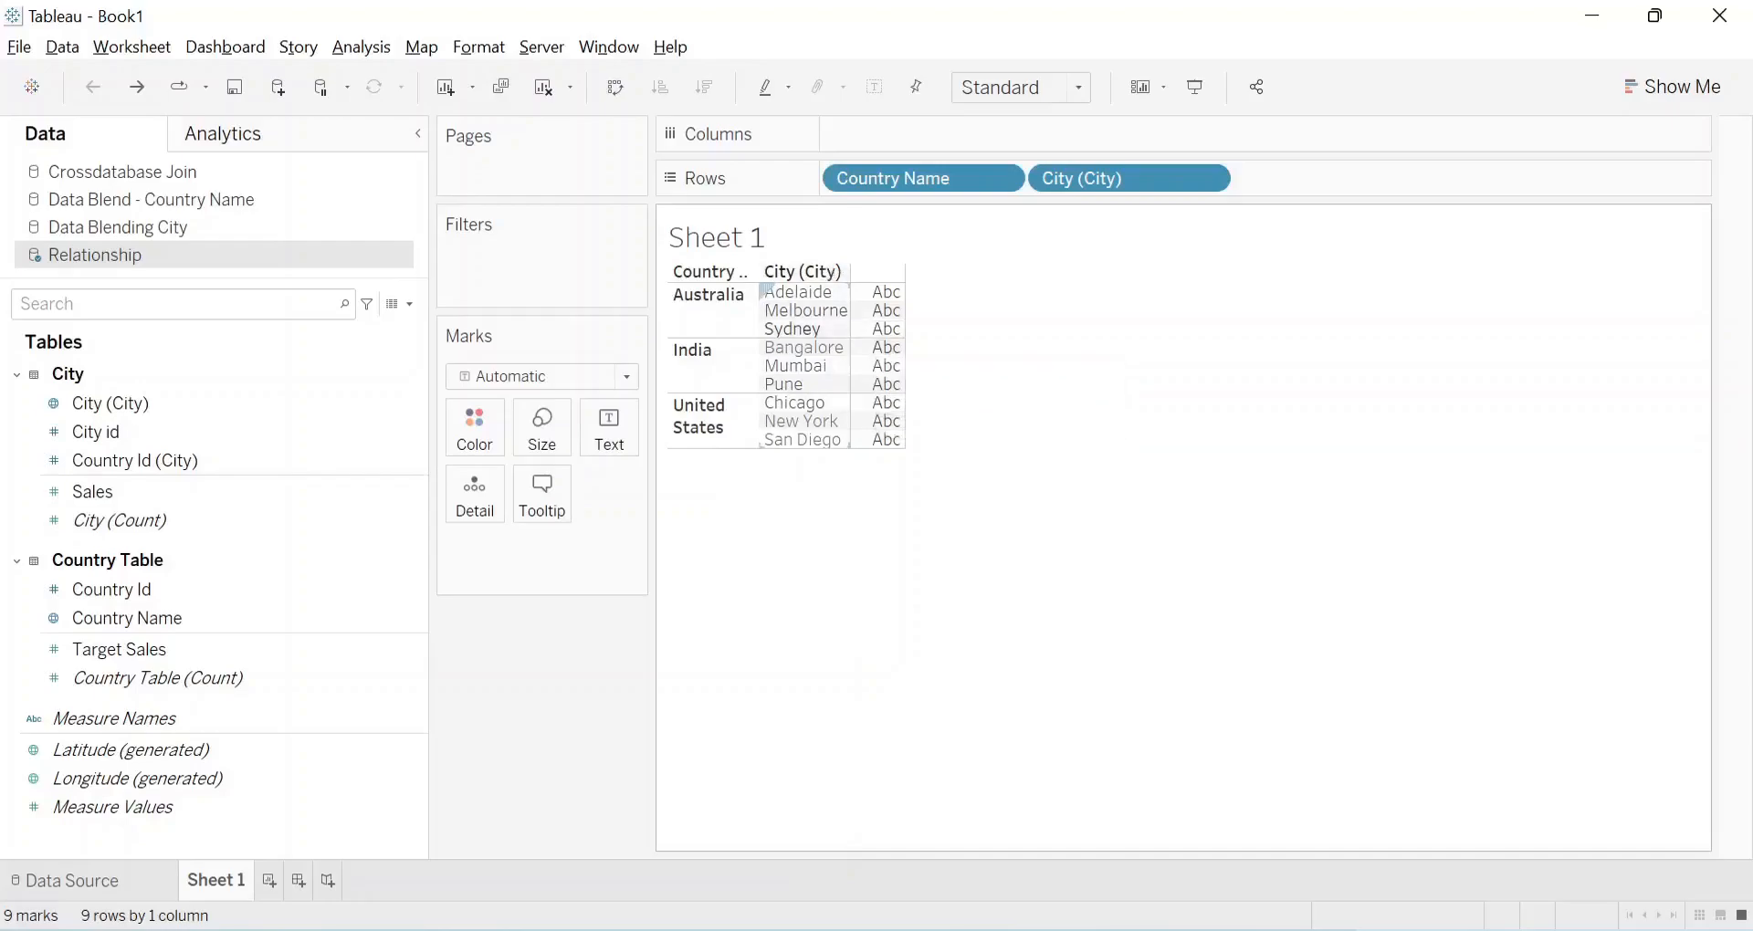
drag(850, 329, 916, 329)
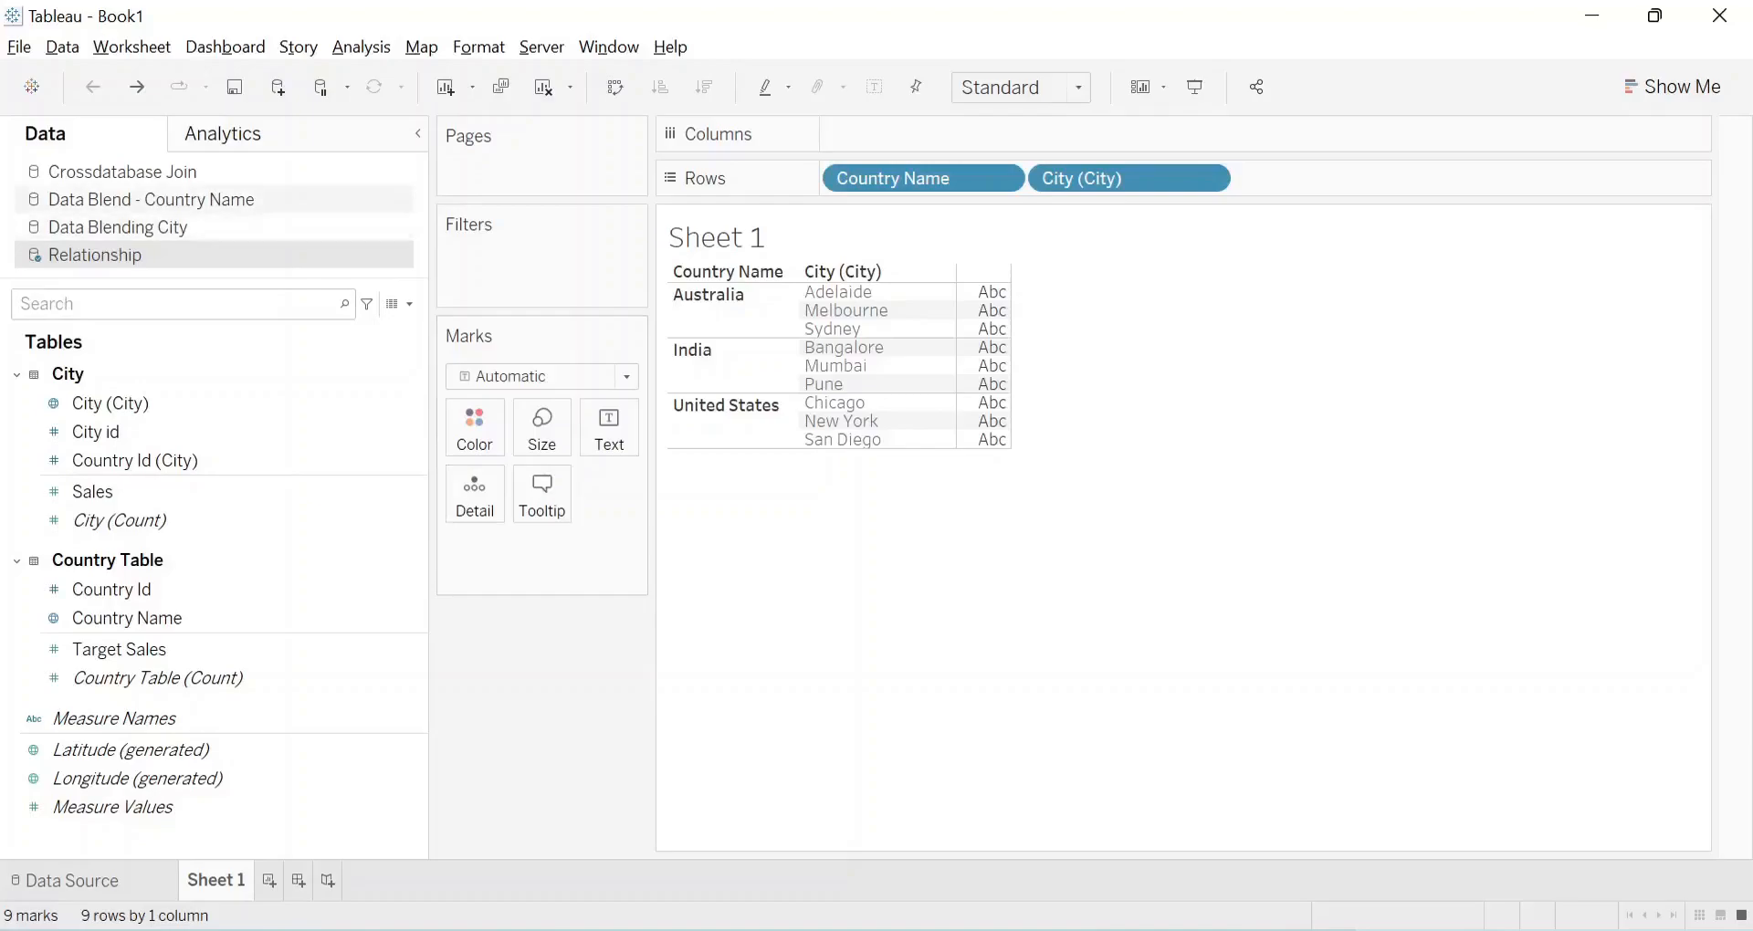
Add a new worksheet listing Country Name from Data Blend - Country Name with City (City) from Data Blending City as rows
click(269, 882)
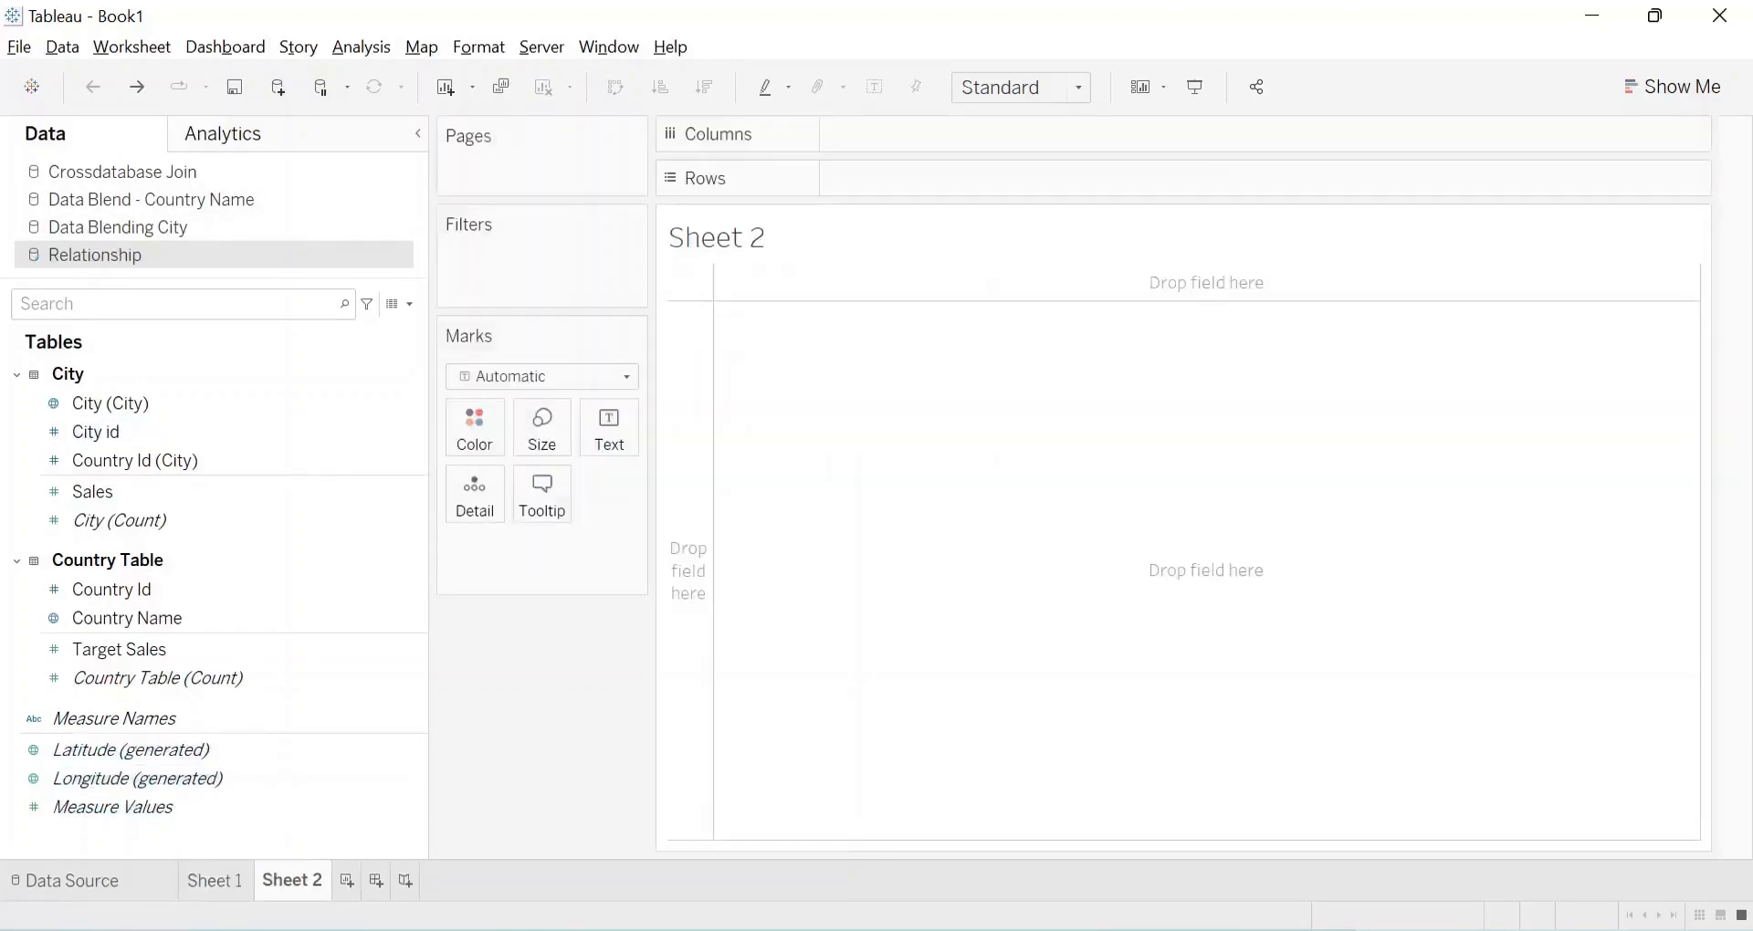
click(151, 199)
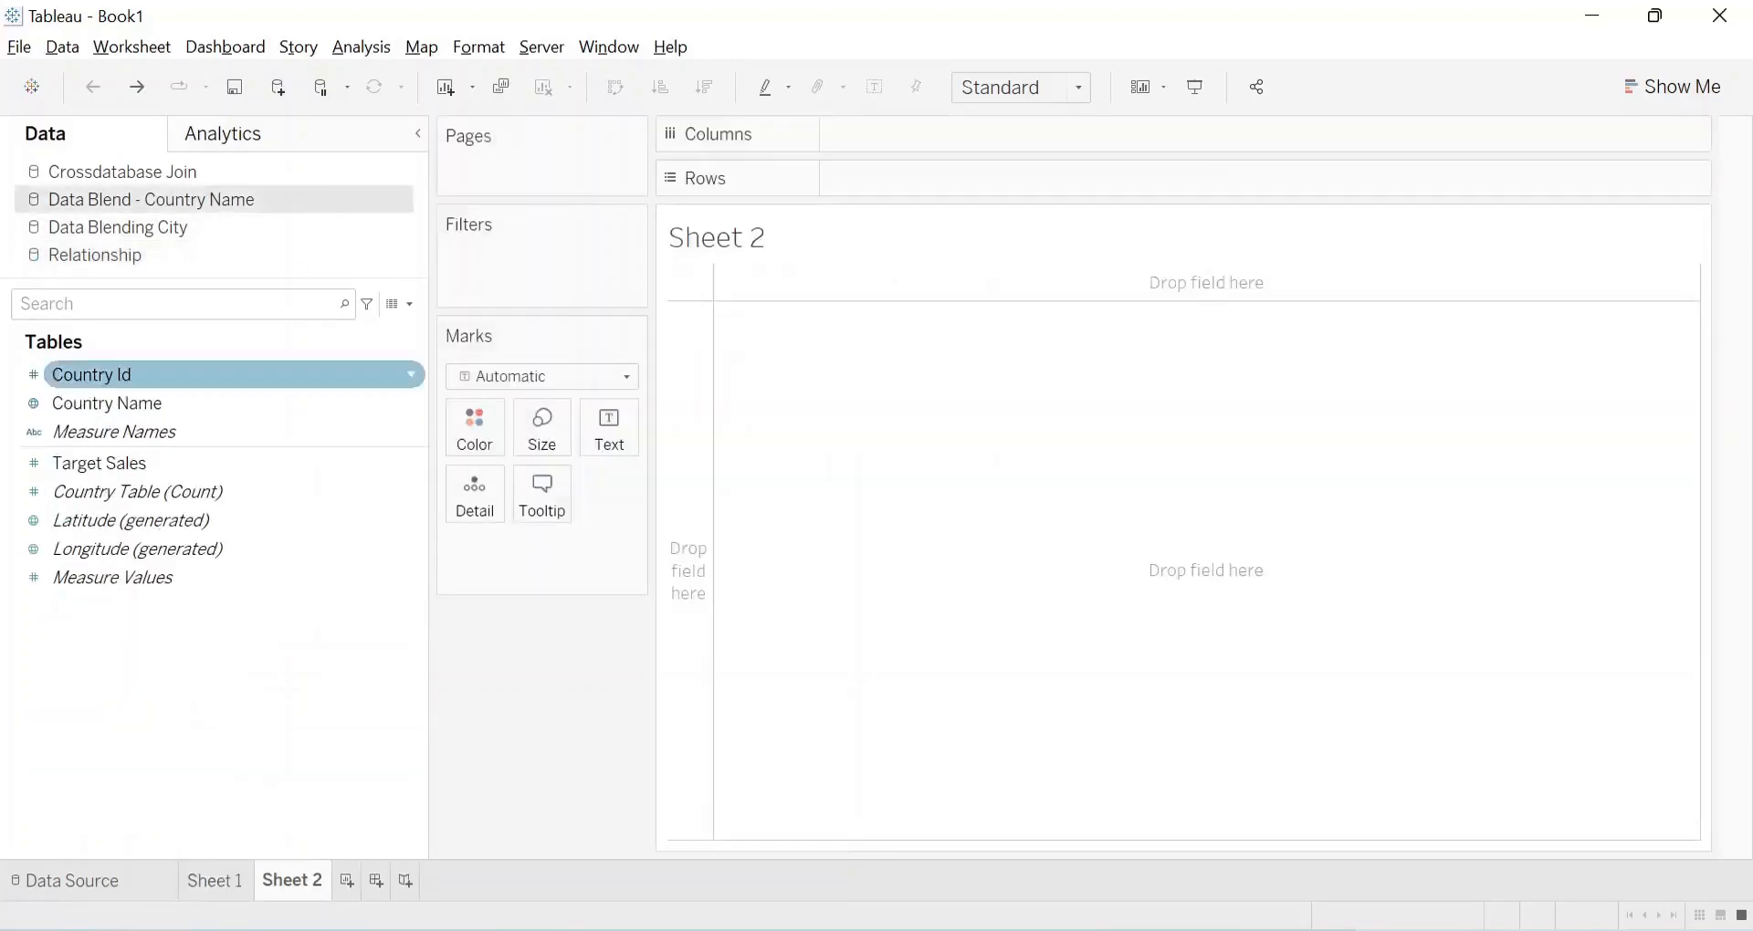
drag(107, 402, 826, 181)
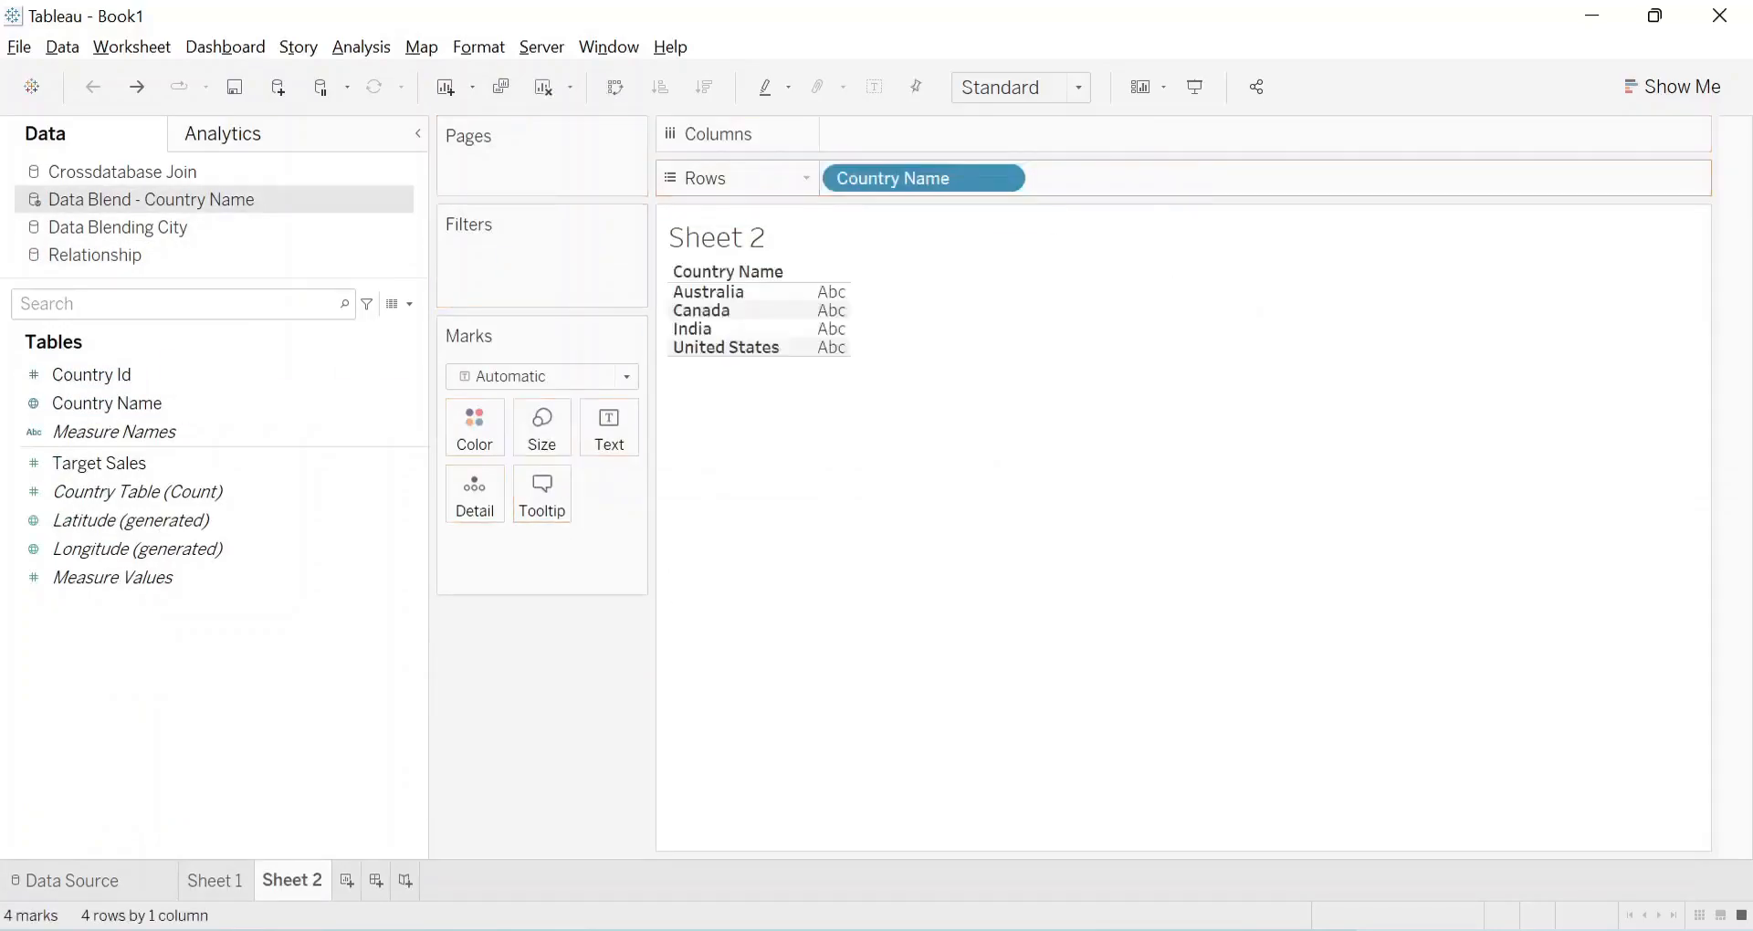
click(118, 227)
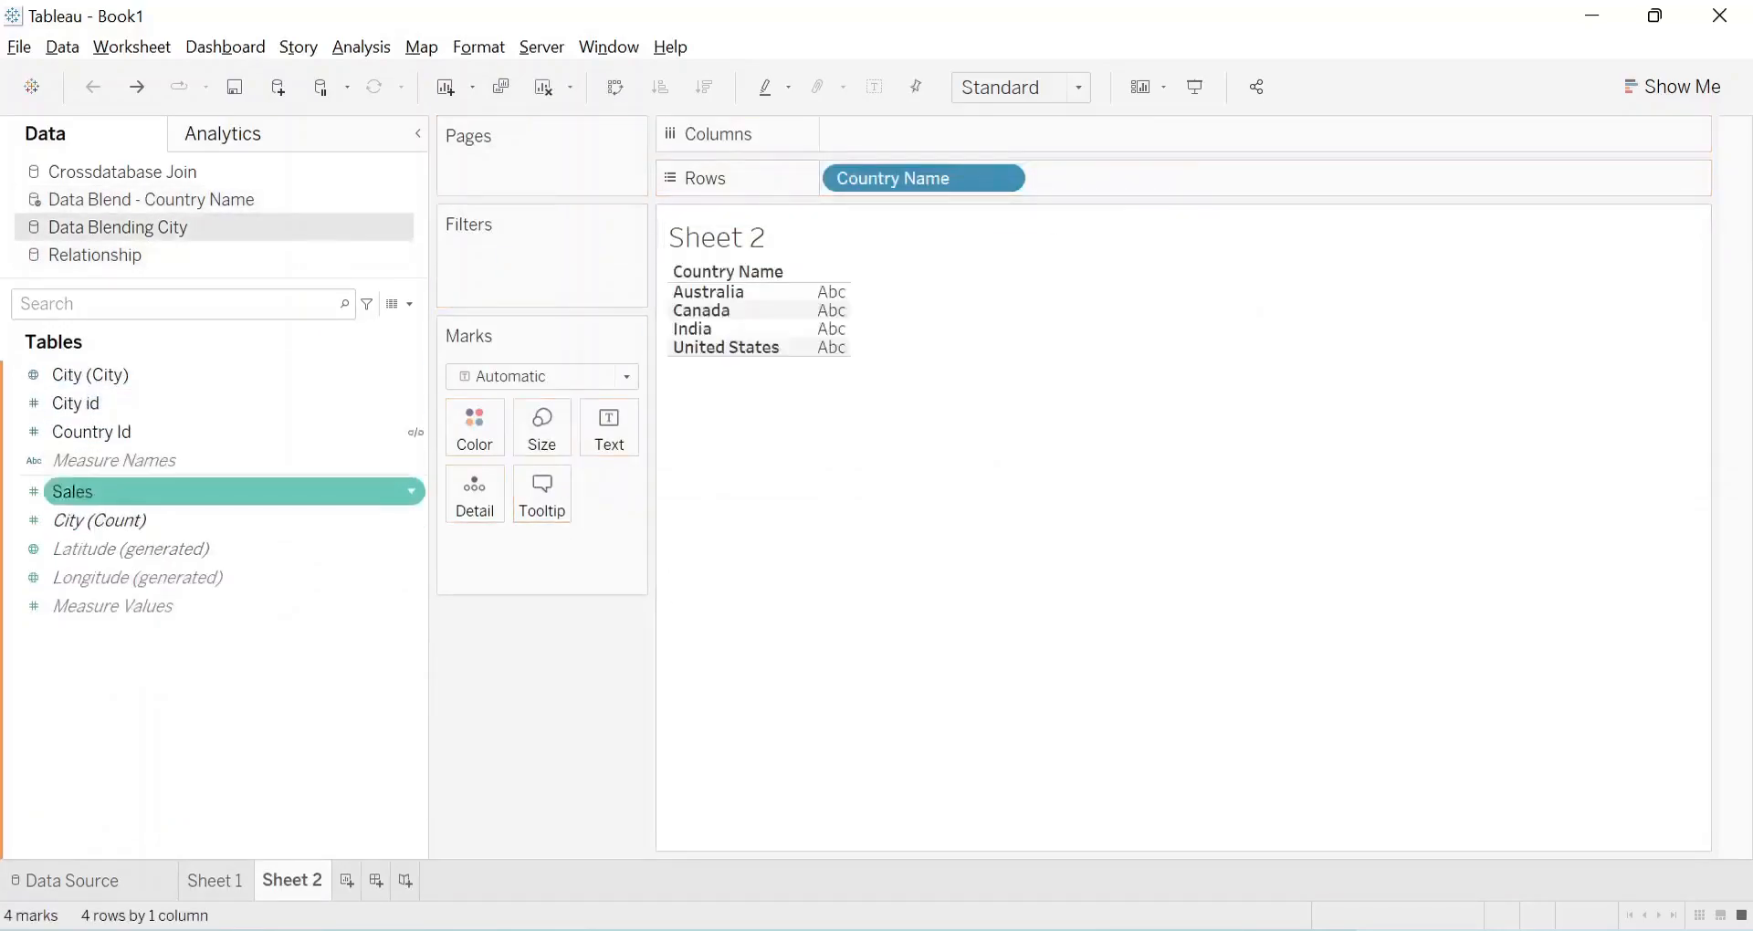
drag(91, 375, 1132, 178)
click(868, 524)
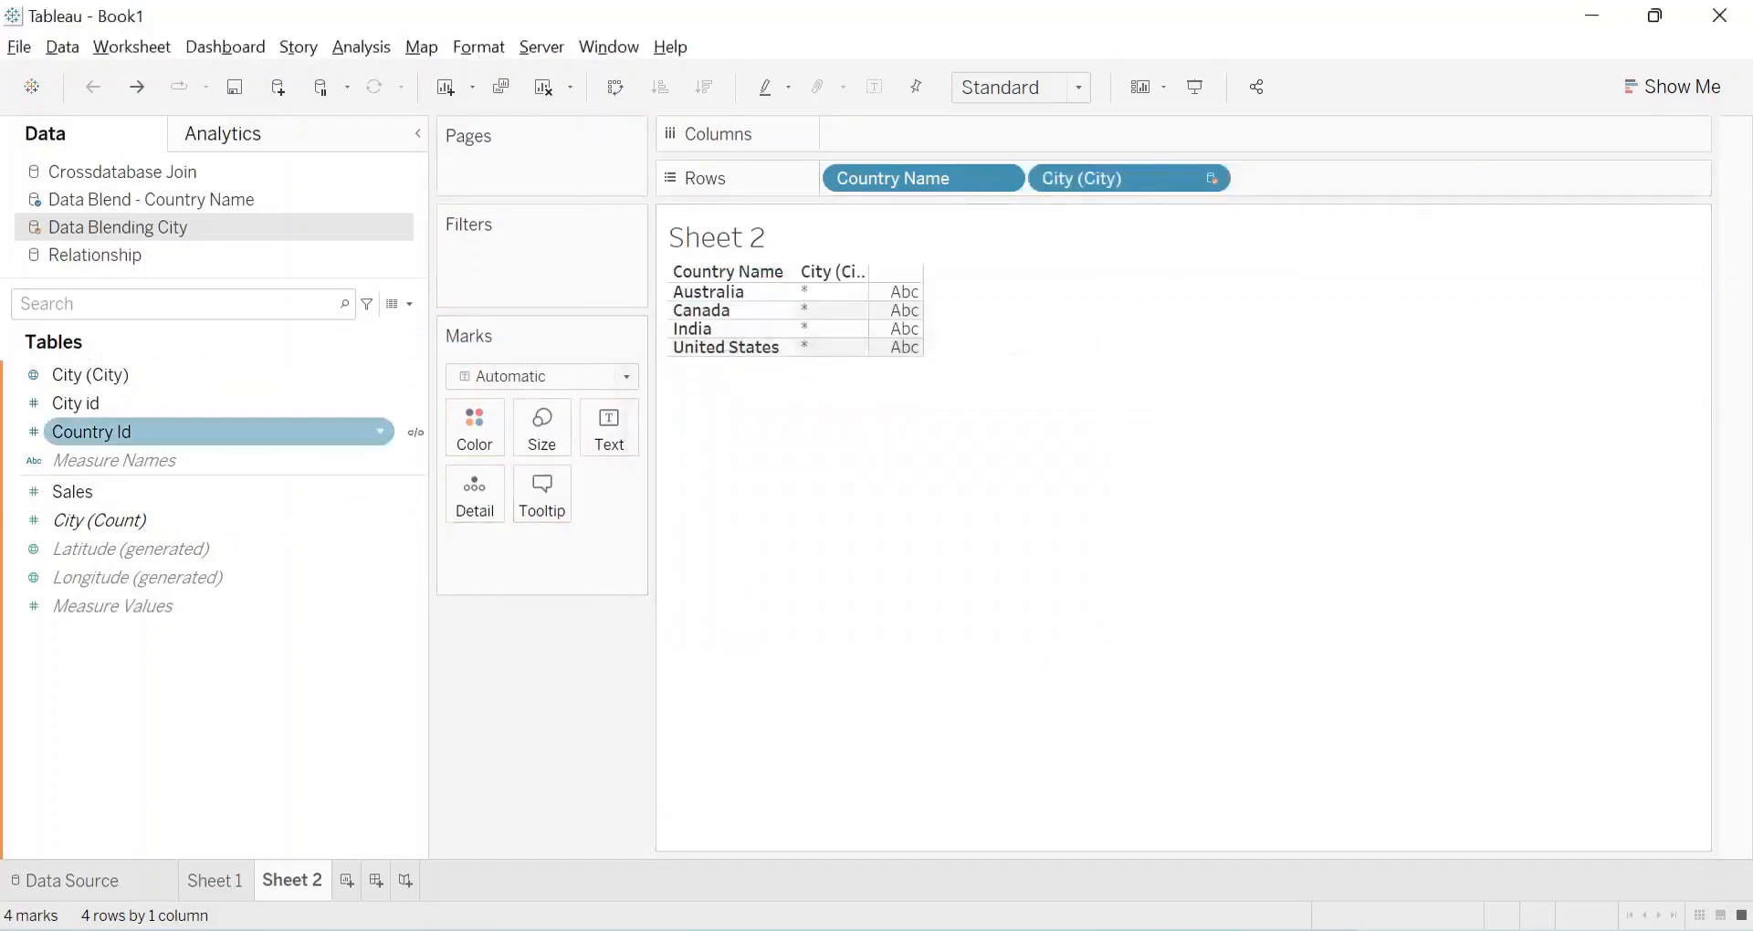
Link the blended sources on Country Id, widen the data pane and city column, and check Canada's row
click(416, 432)
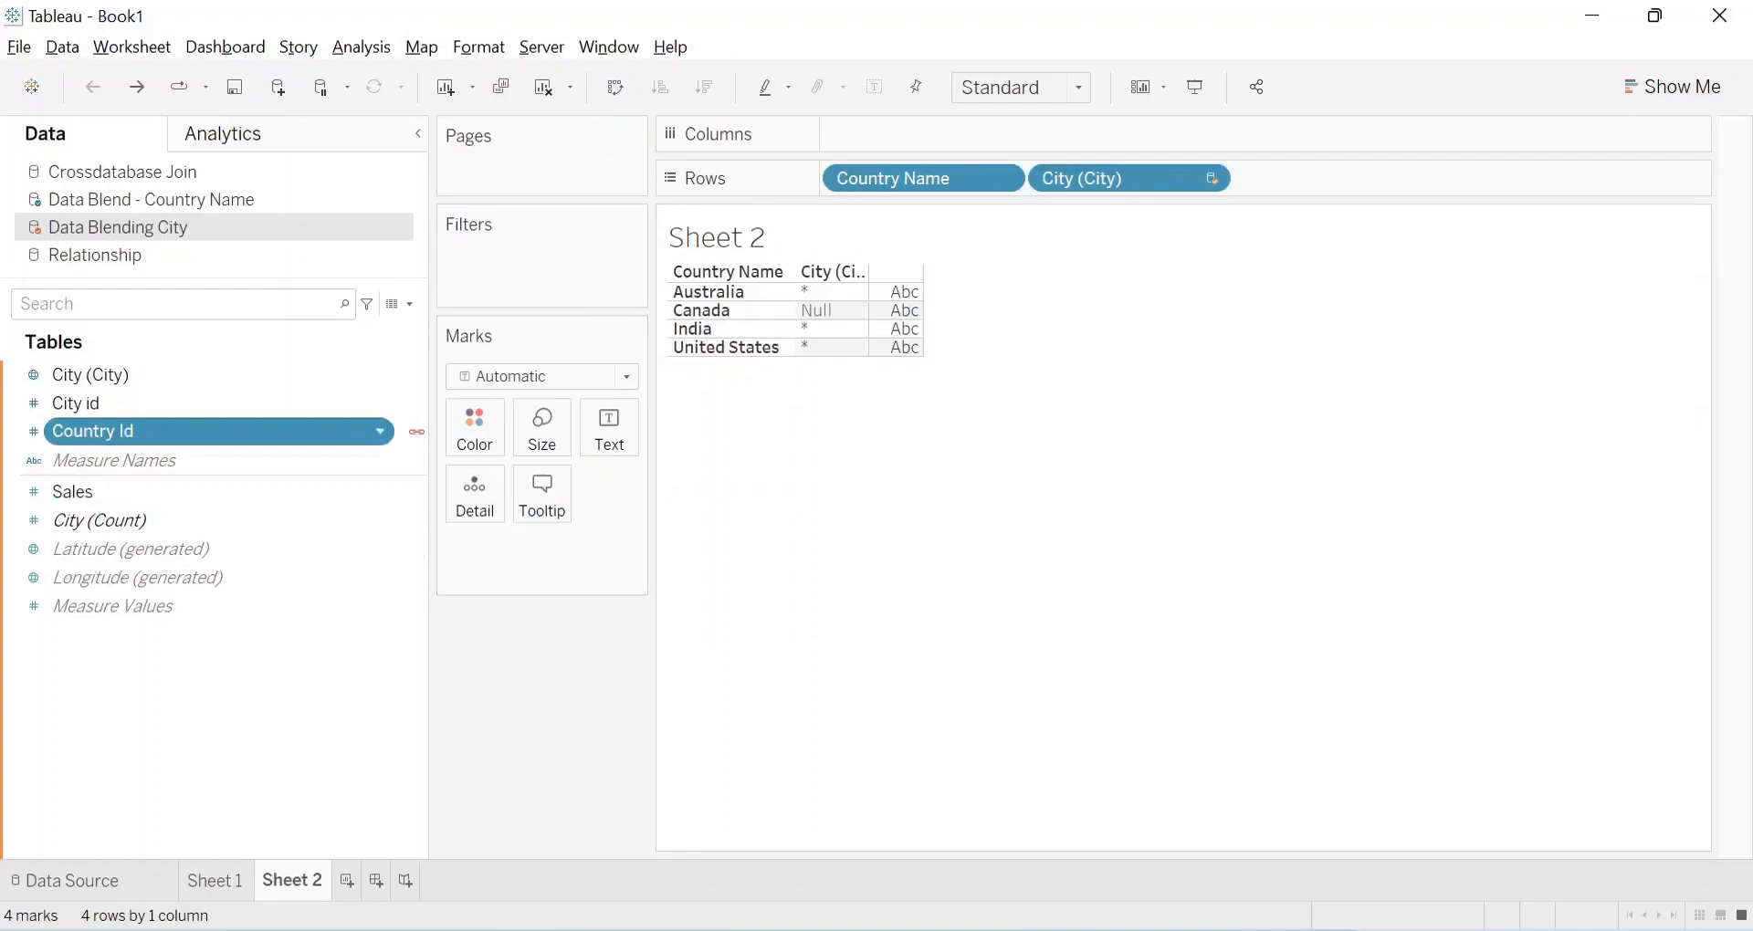
drag(430, 432, 464, 433)
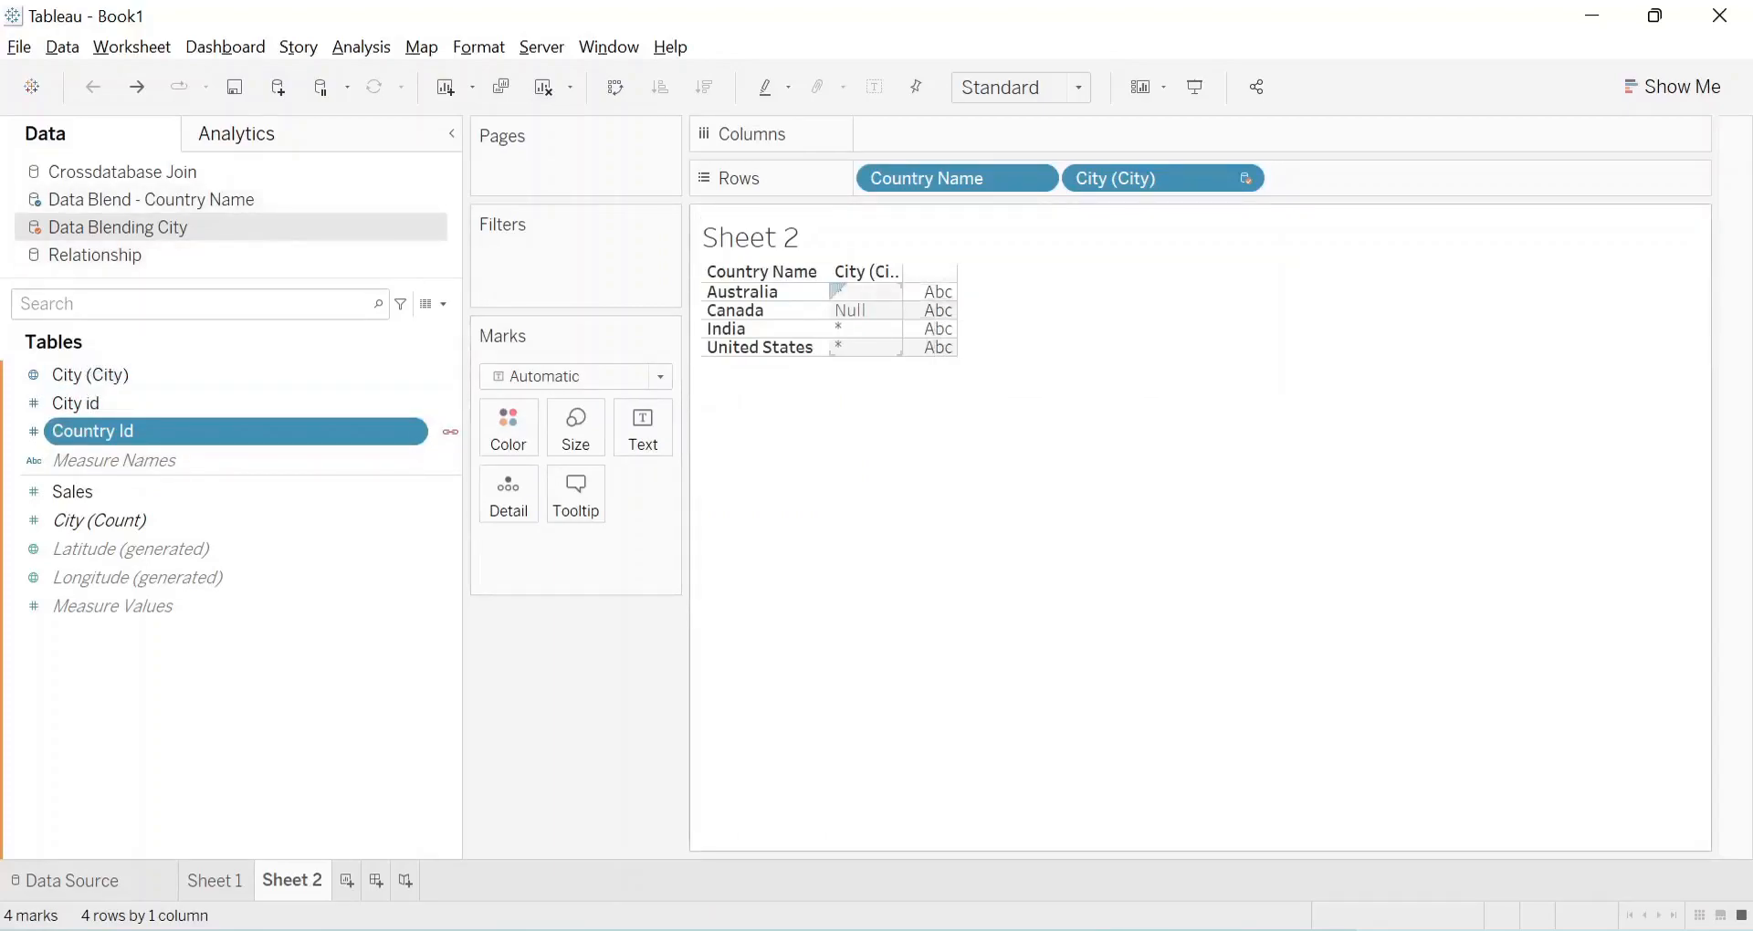
mouse_move(932, 312)
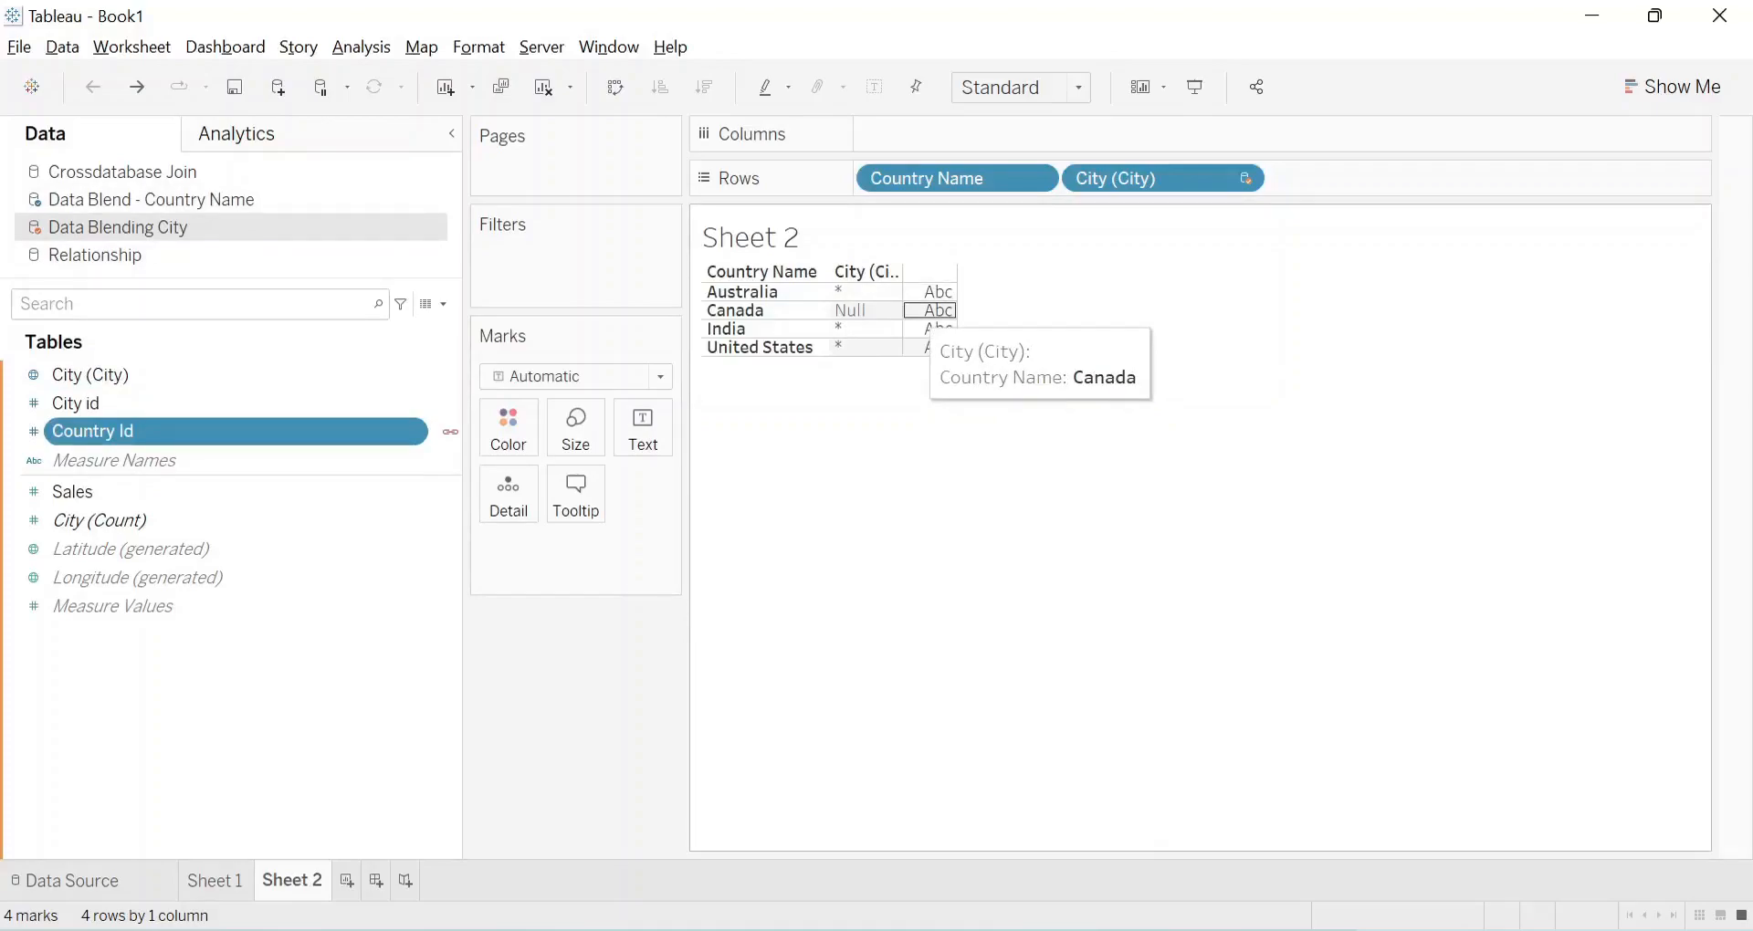
drag(902, 294, 957, 294)
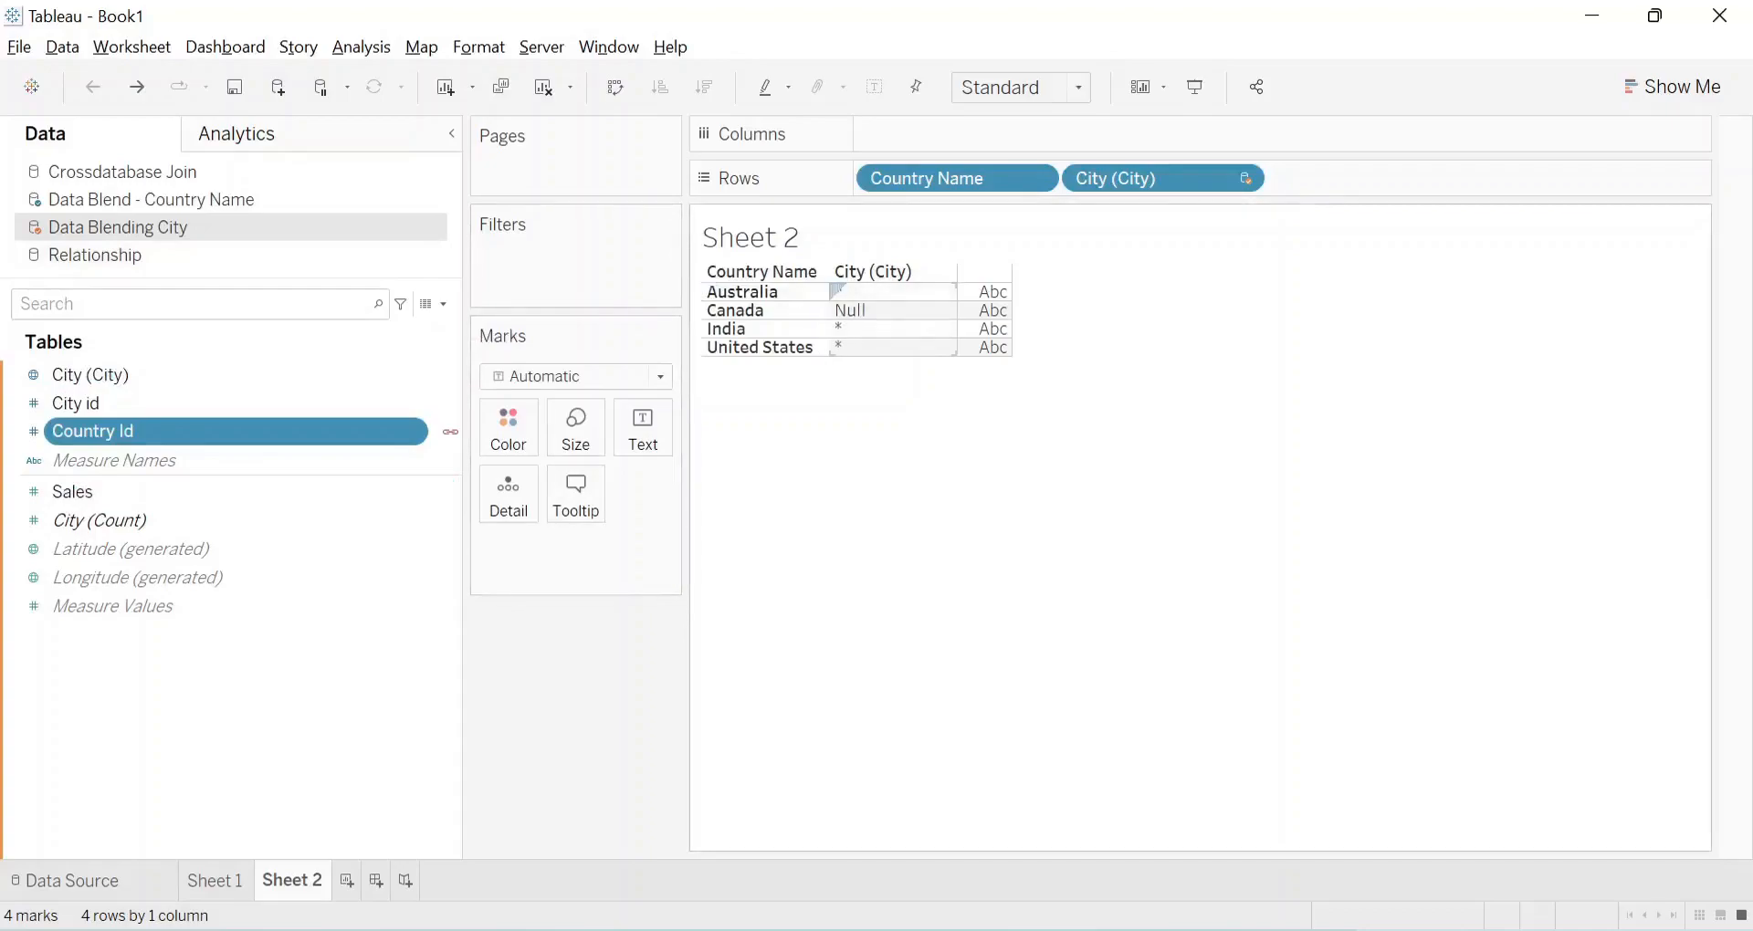
Switch to the PowerPoint slide comparing relationship, join and data blending, and review its rows on cardinality and granularity
key(alt+Tab)
key(alt+Tab)
key(alt+Tab)
key(alt+Tab)
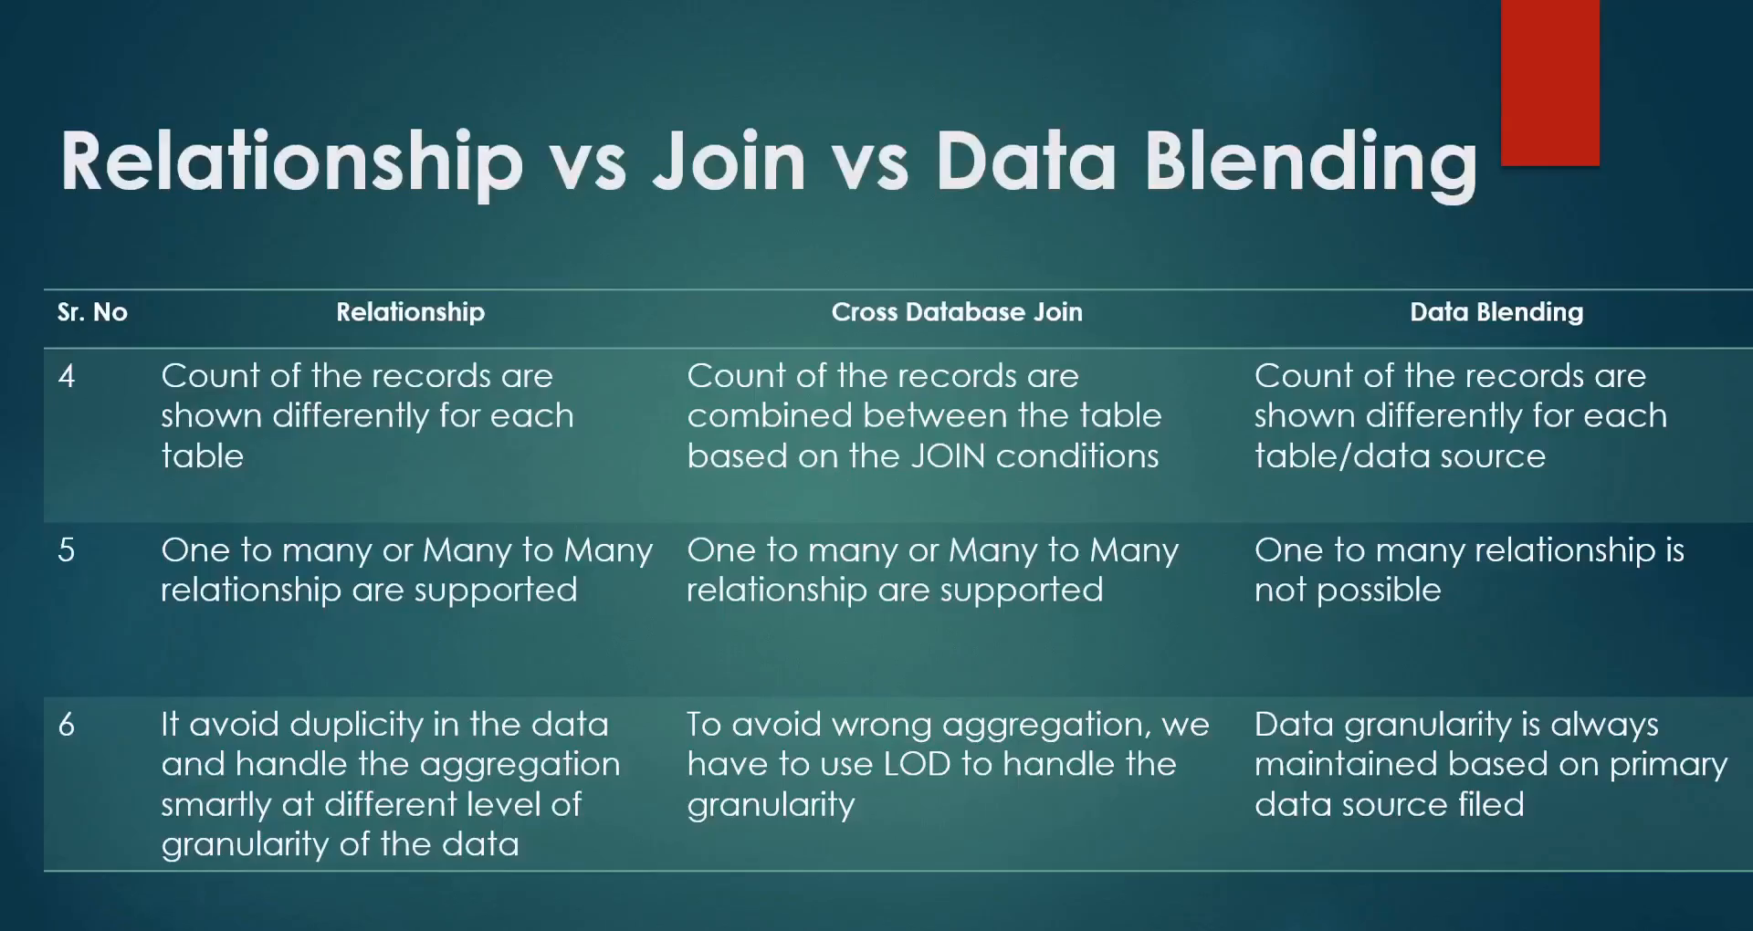
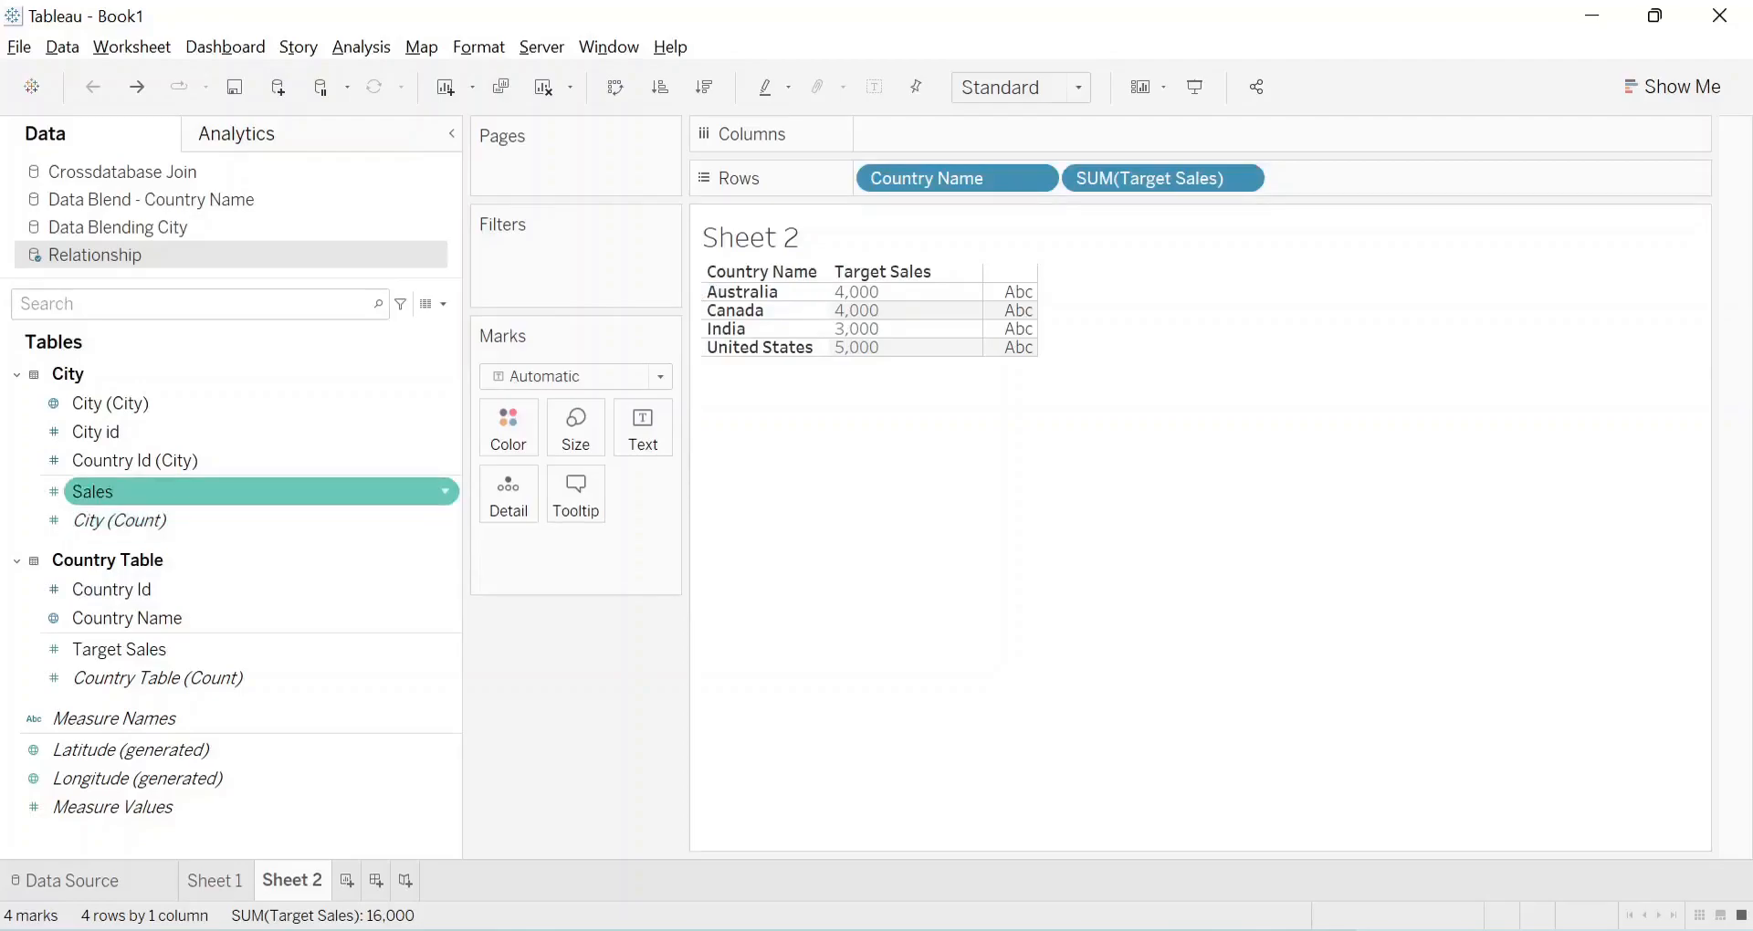
Add Sales from the City table to the rows of Sheet 2 as a discrete field, and widen its column
drag(92, 491, 1360, 179)
click(1447, 179)
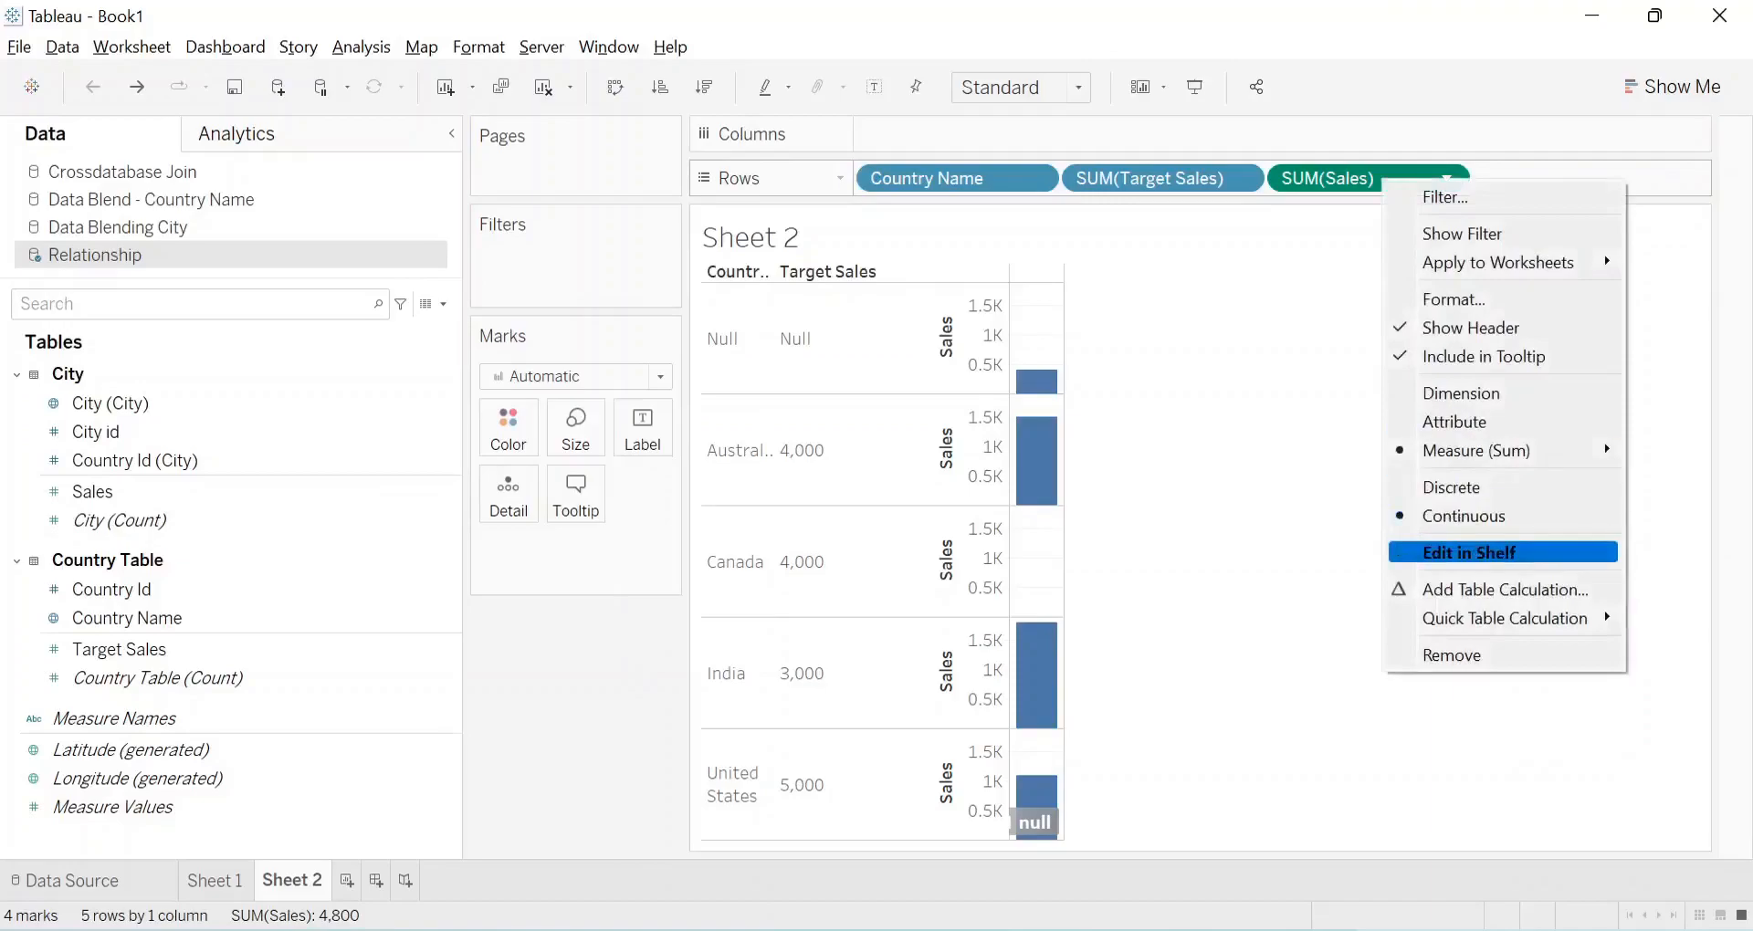
click(1461, 486)
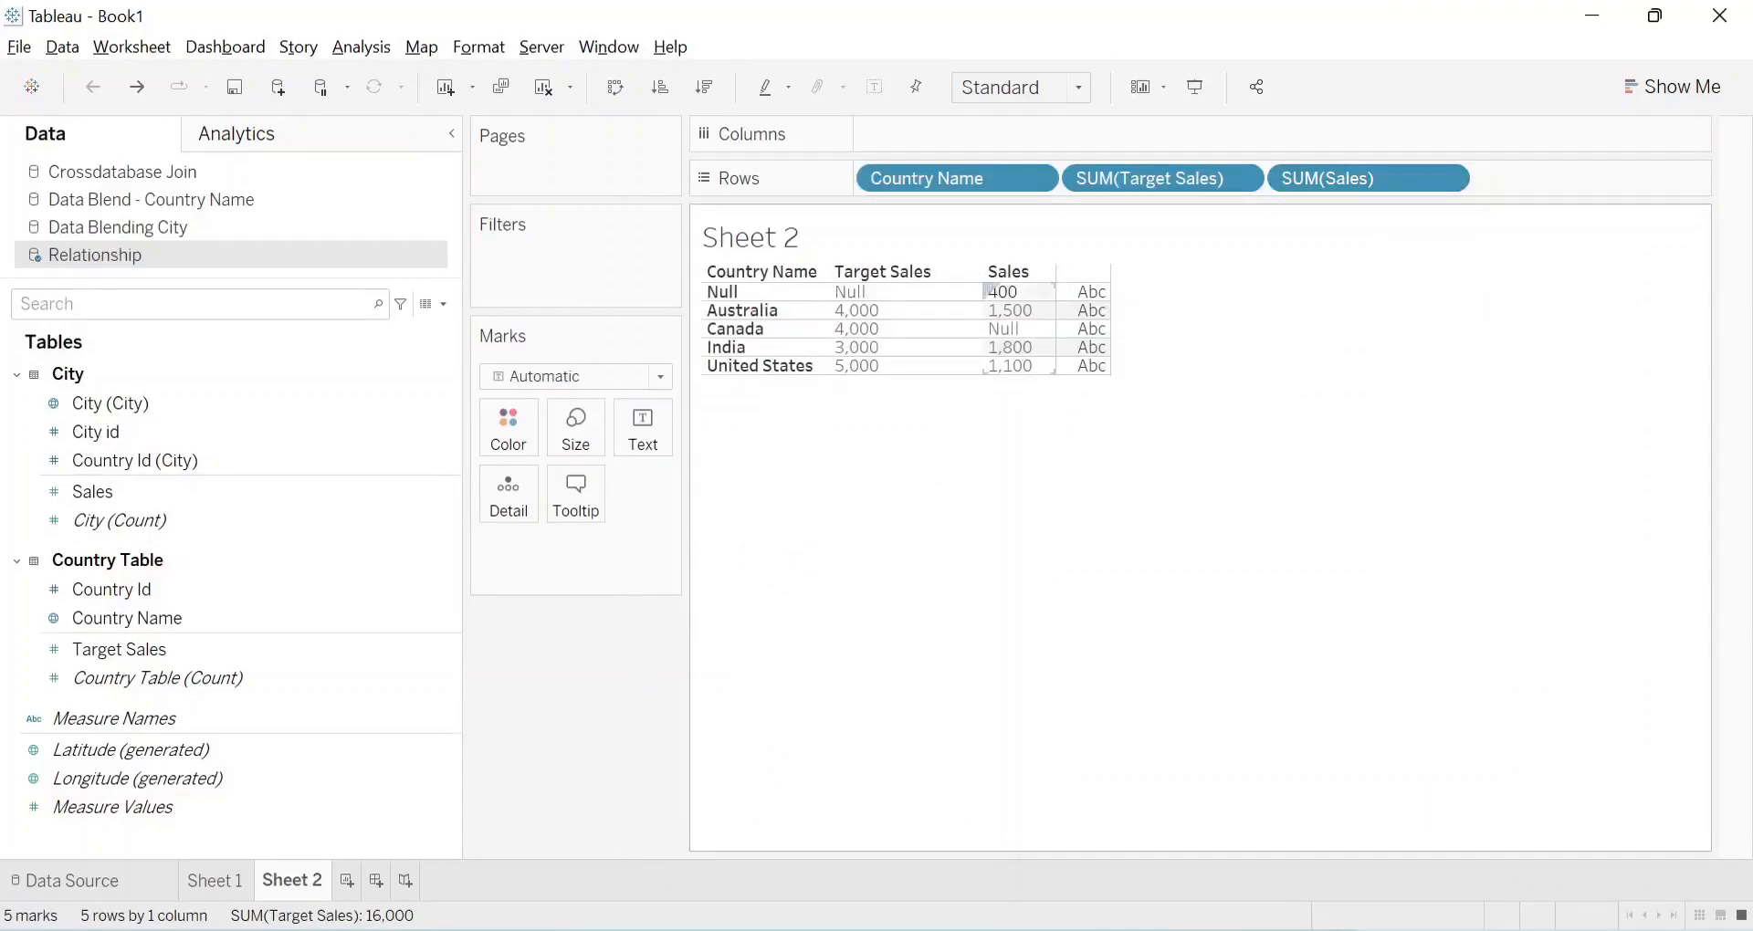
drag(1056, 292, 1096, 292)
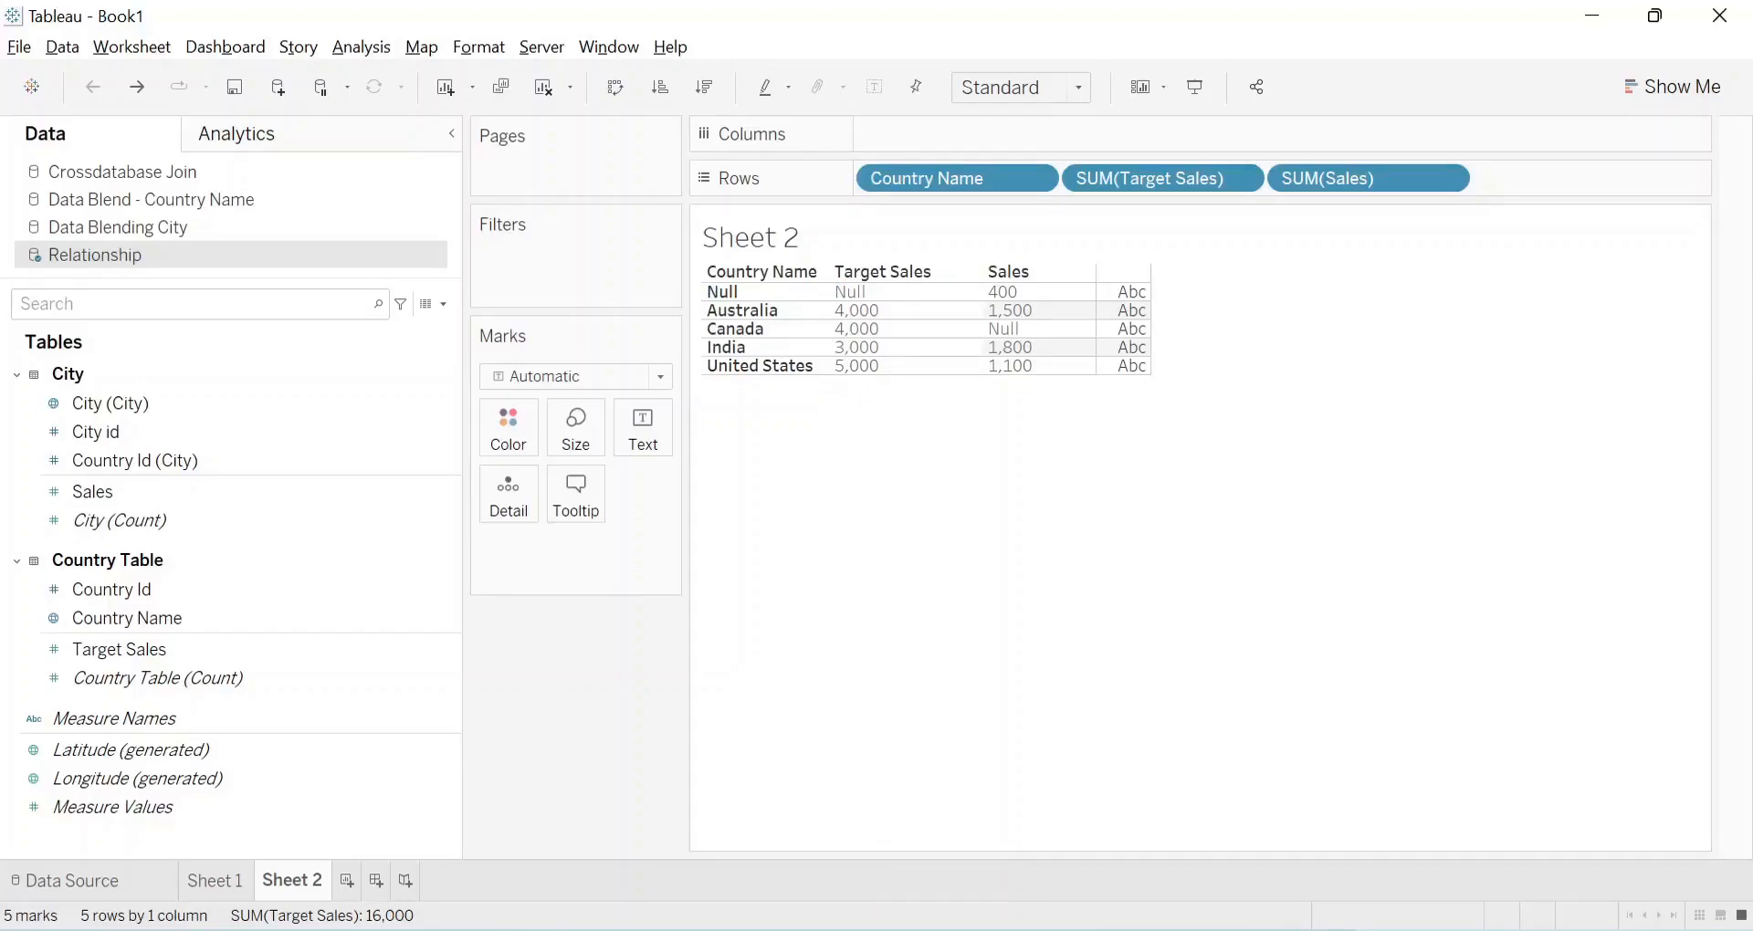
Create a calculated field named % Sales Target in the Relationship source with the formula SUM([Sales]) / SUM([Target Sales])
click(443, 304)
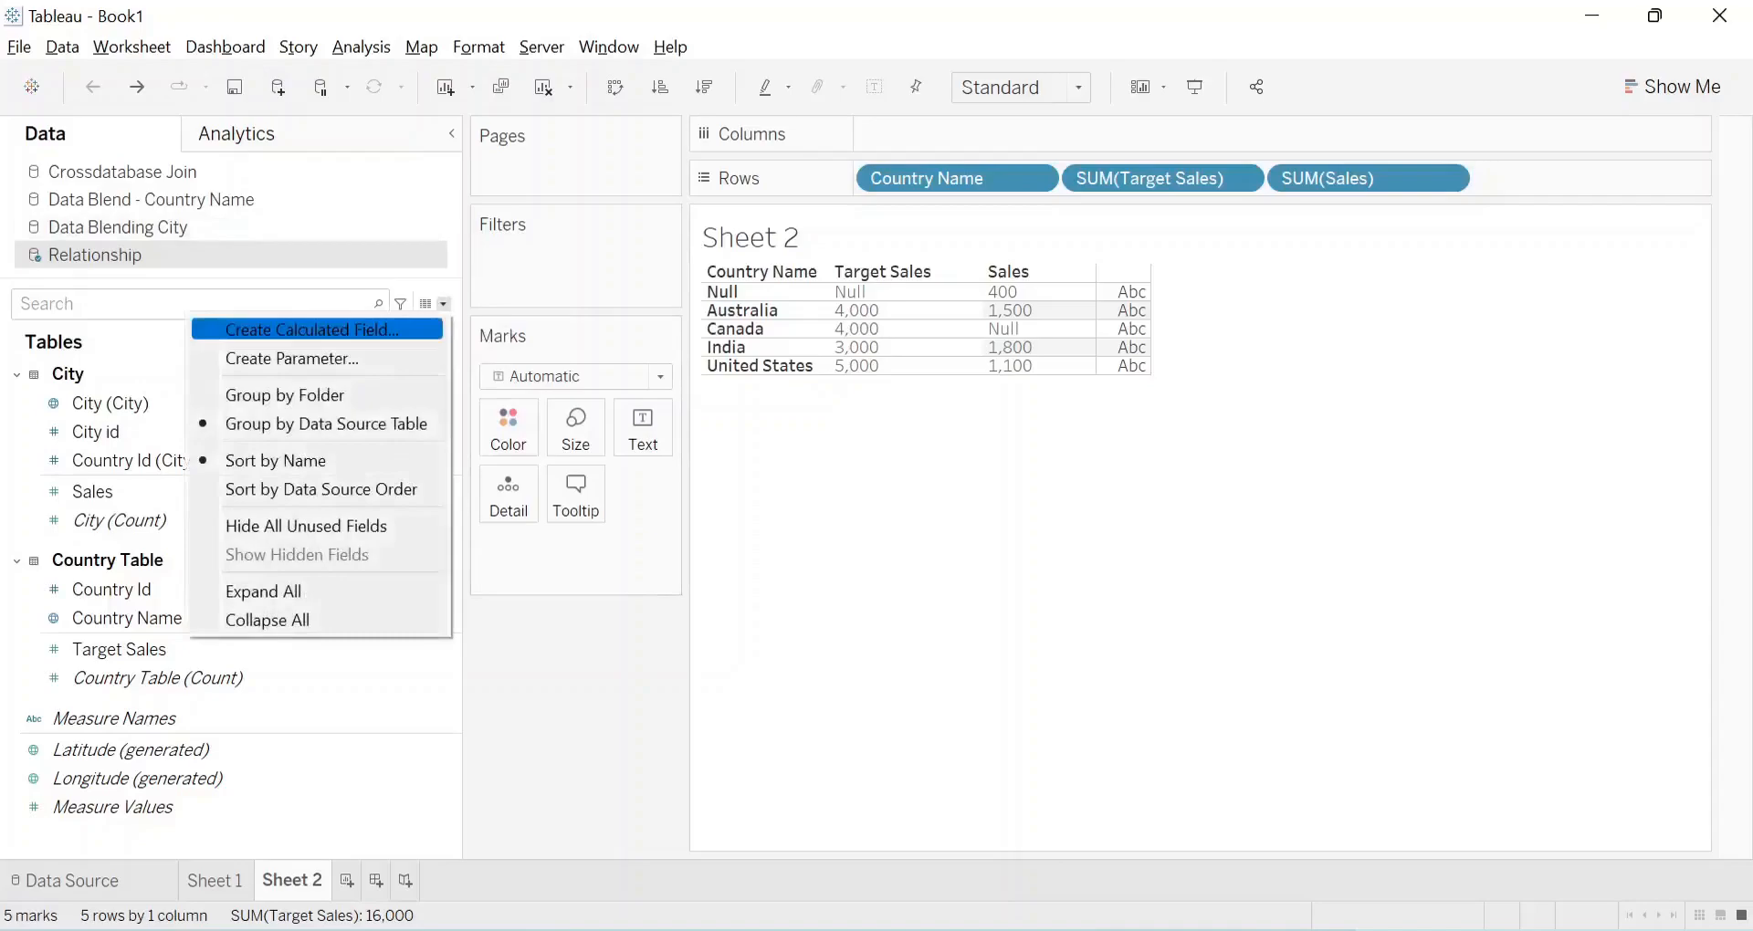
click(312, 330)
drag(1022, 396, 958, 506)
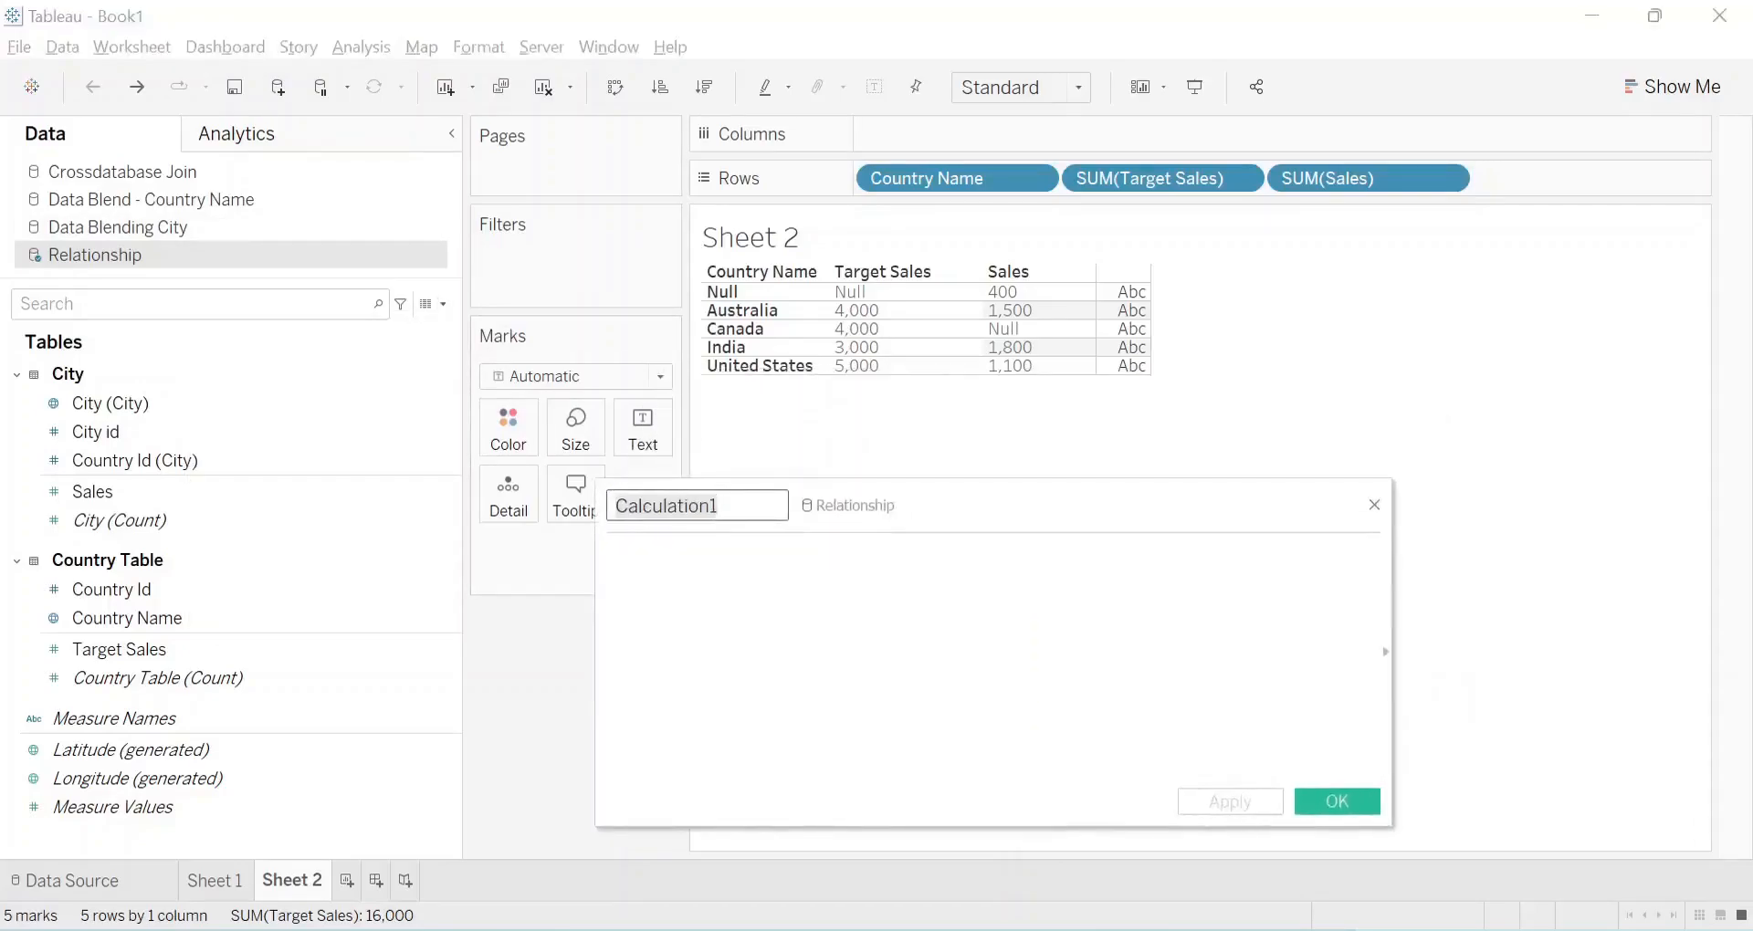
text(%)
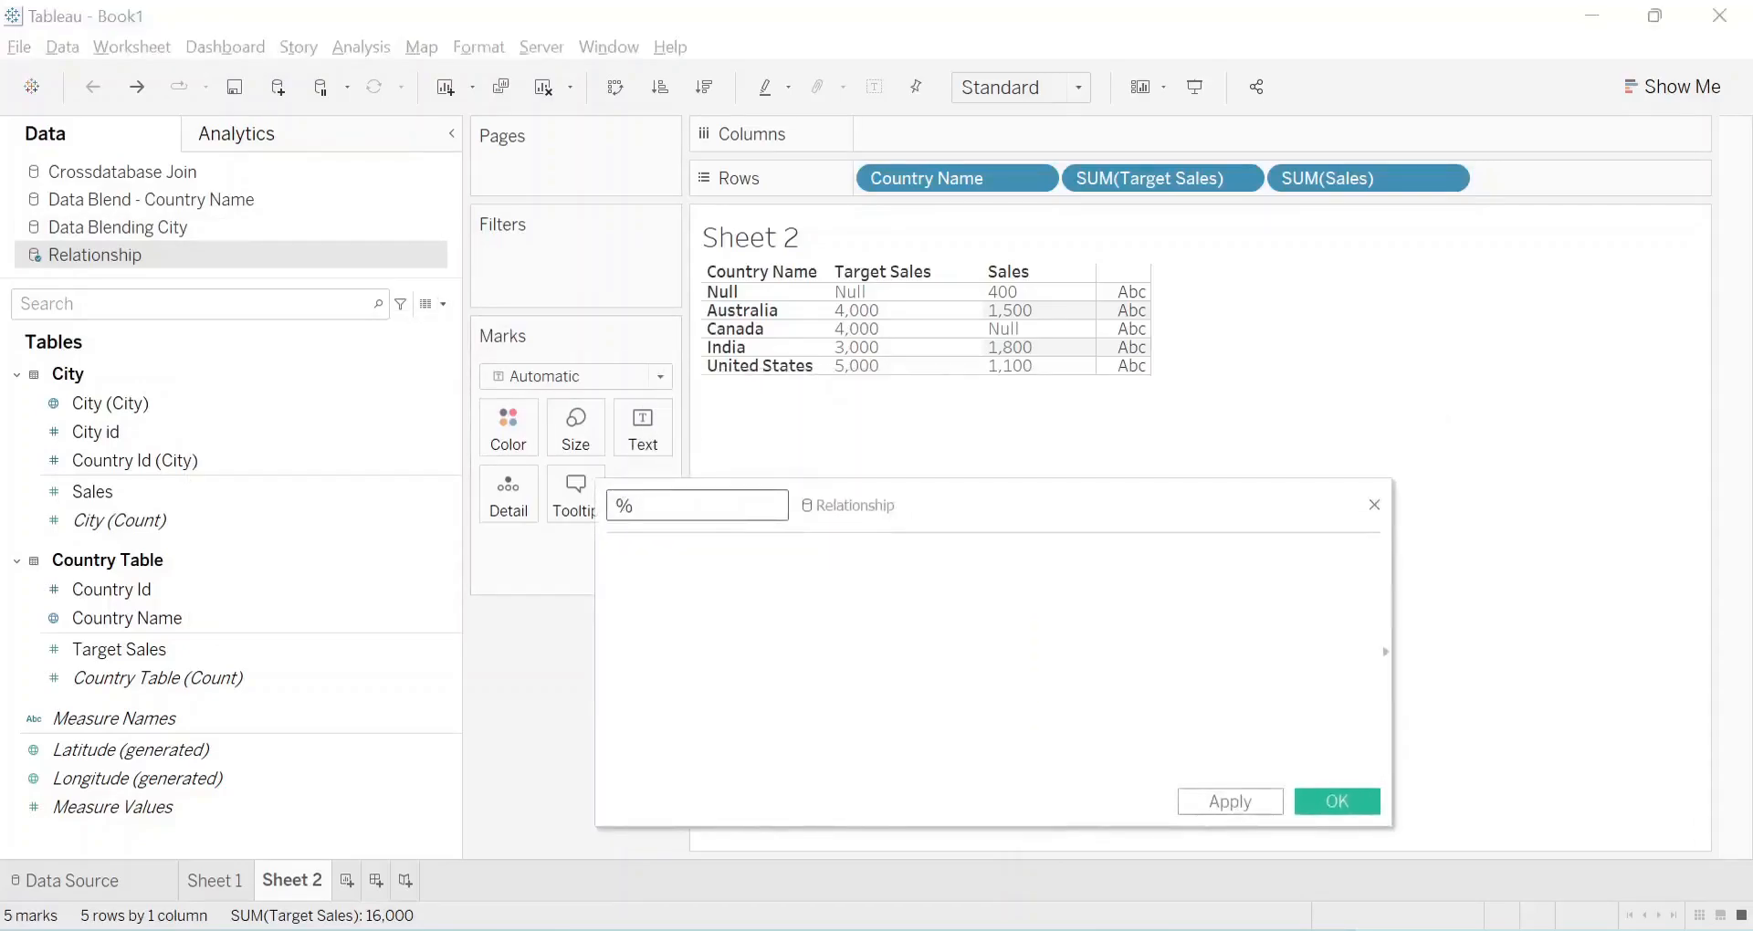
text( Sales Target)
click(609, 556)
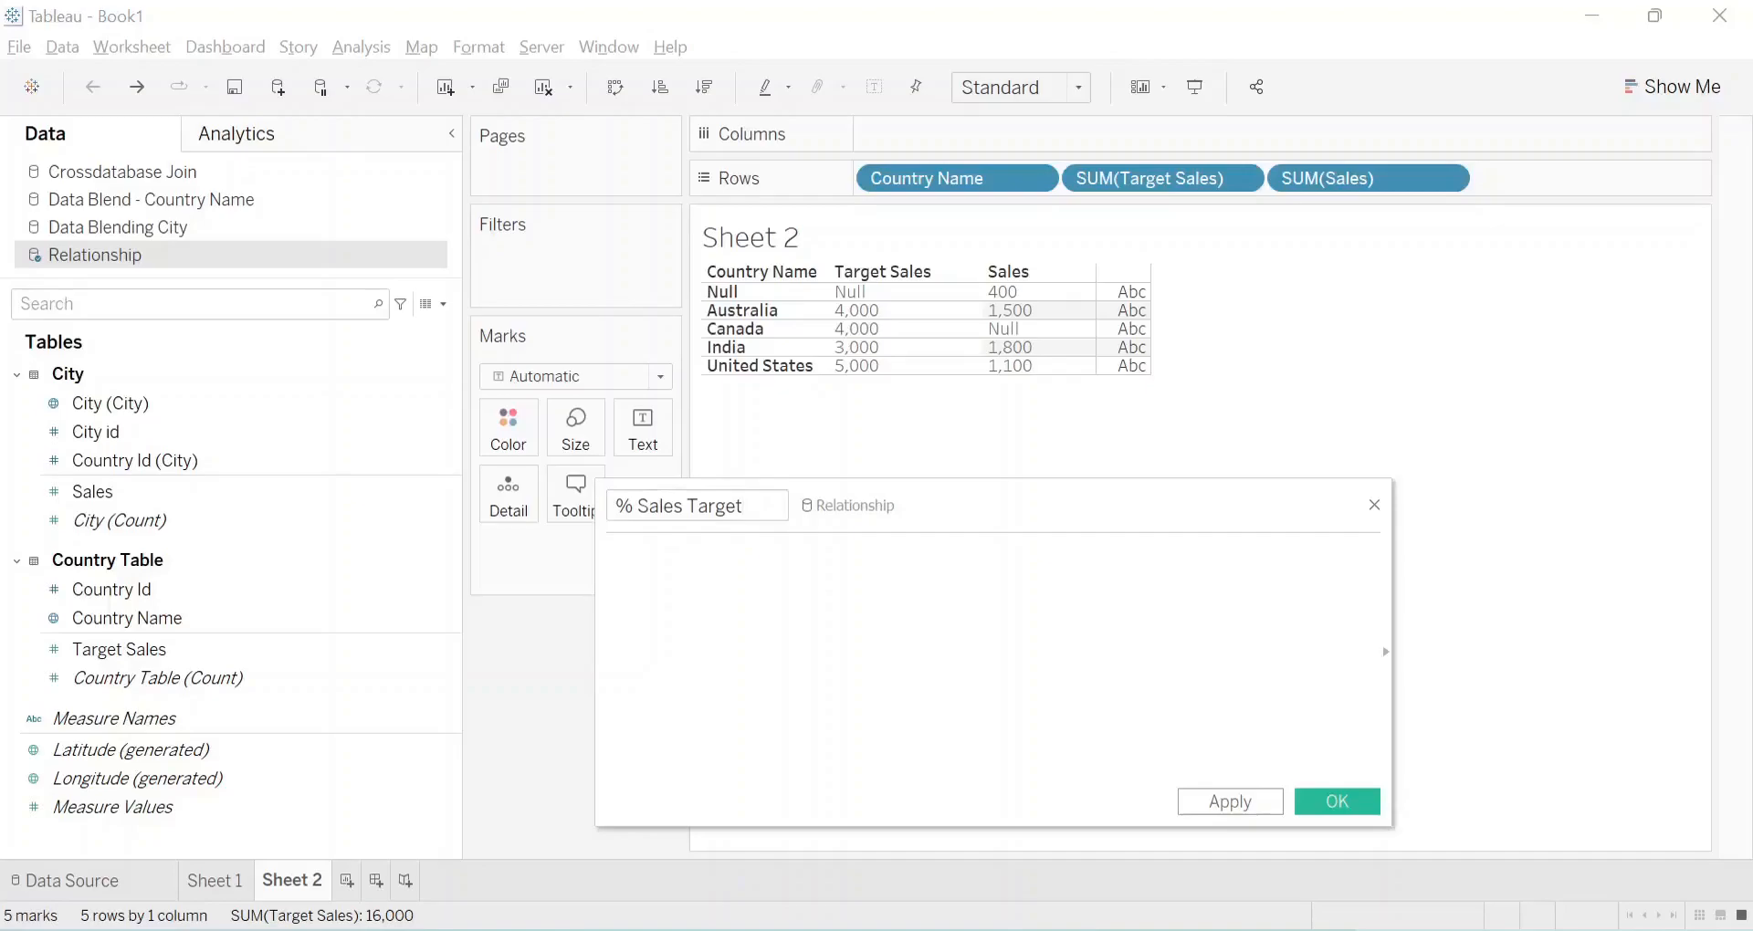
text(sum)
key(Return)
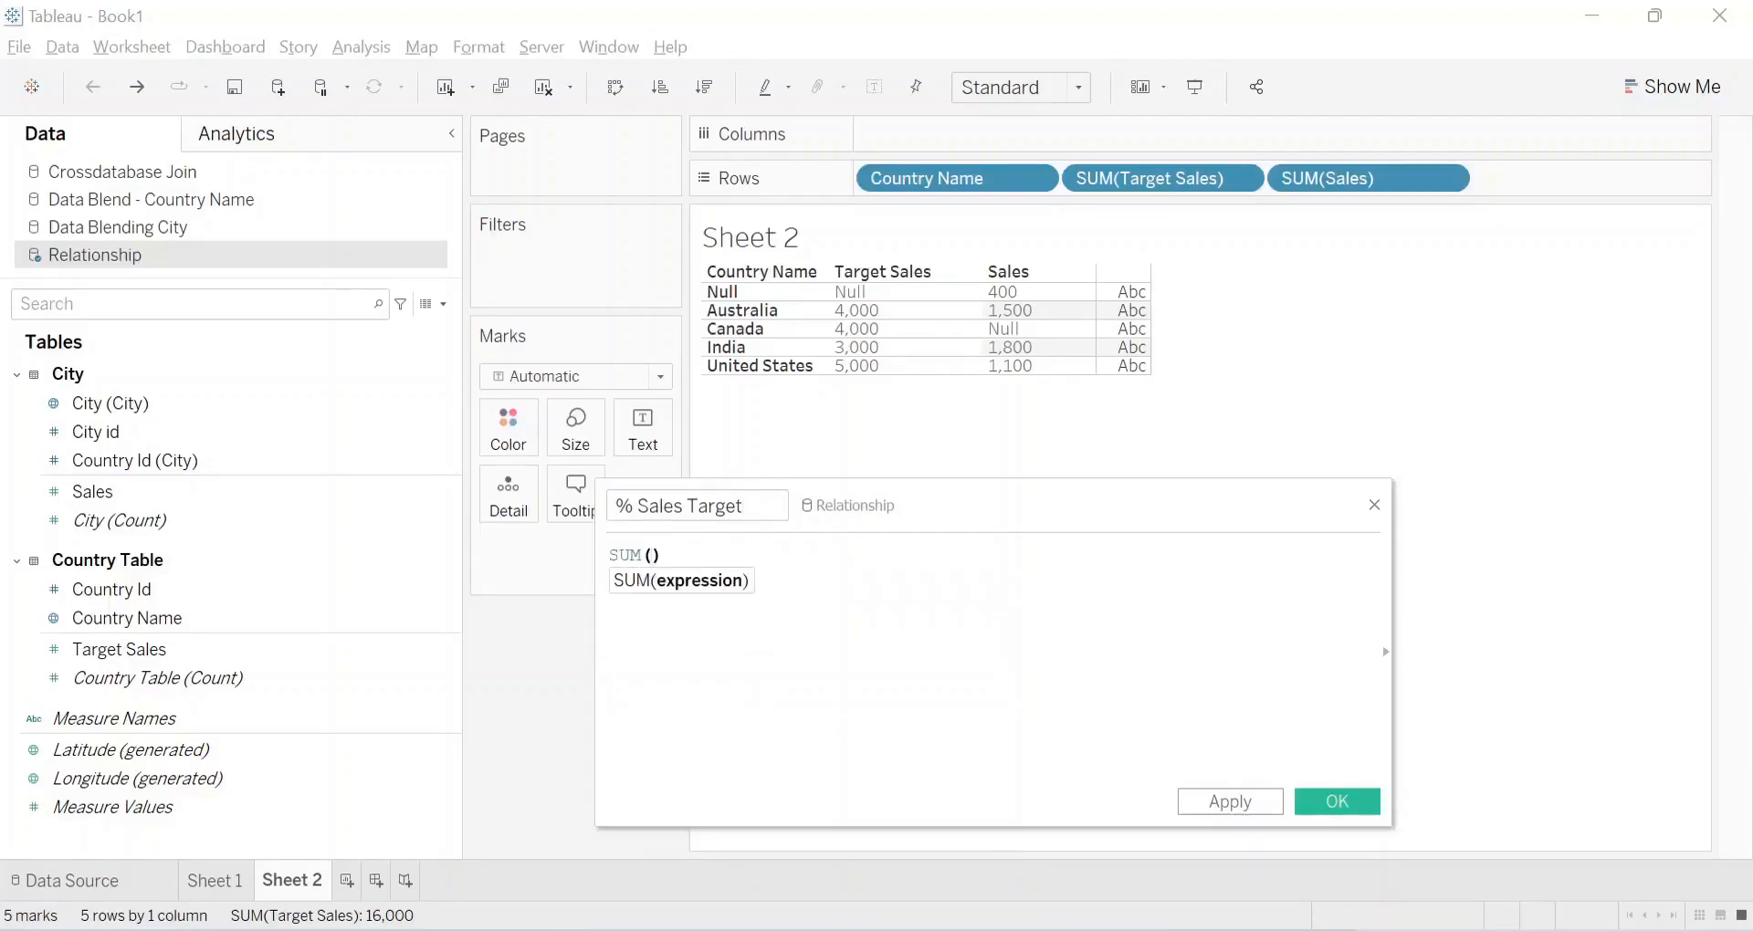
text(sal)
key(Return)
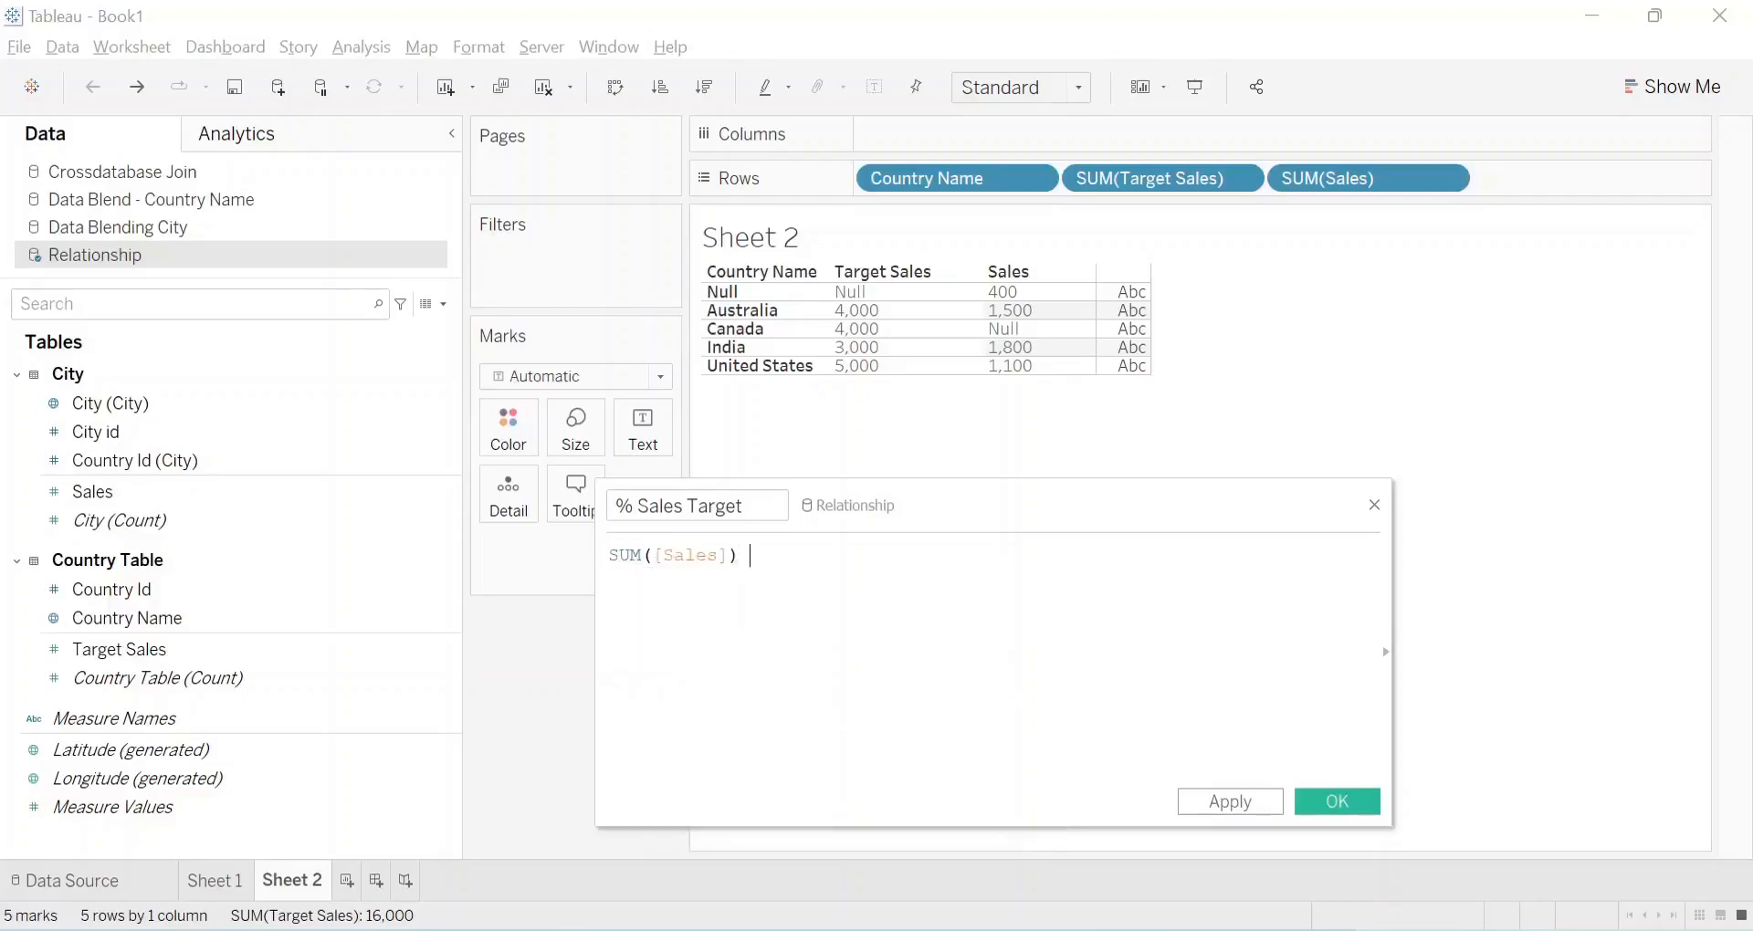
text(/ sum)
key(Return)
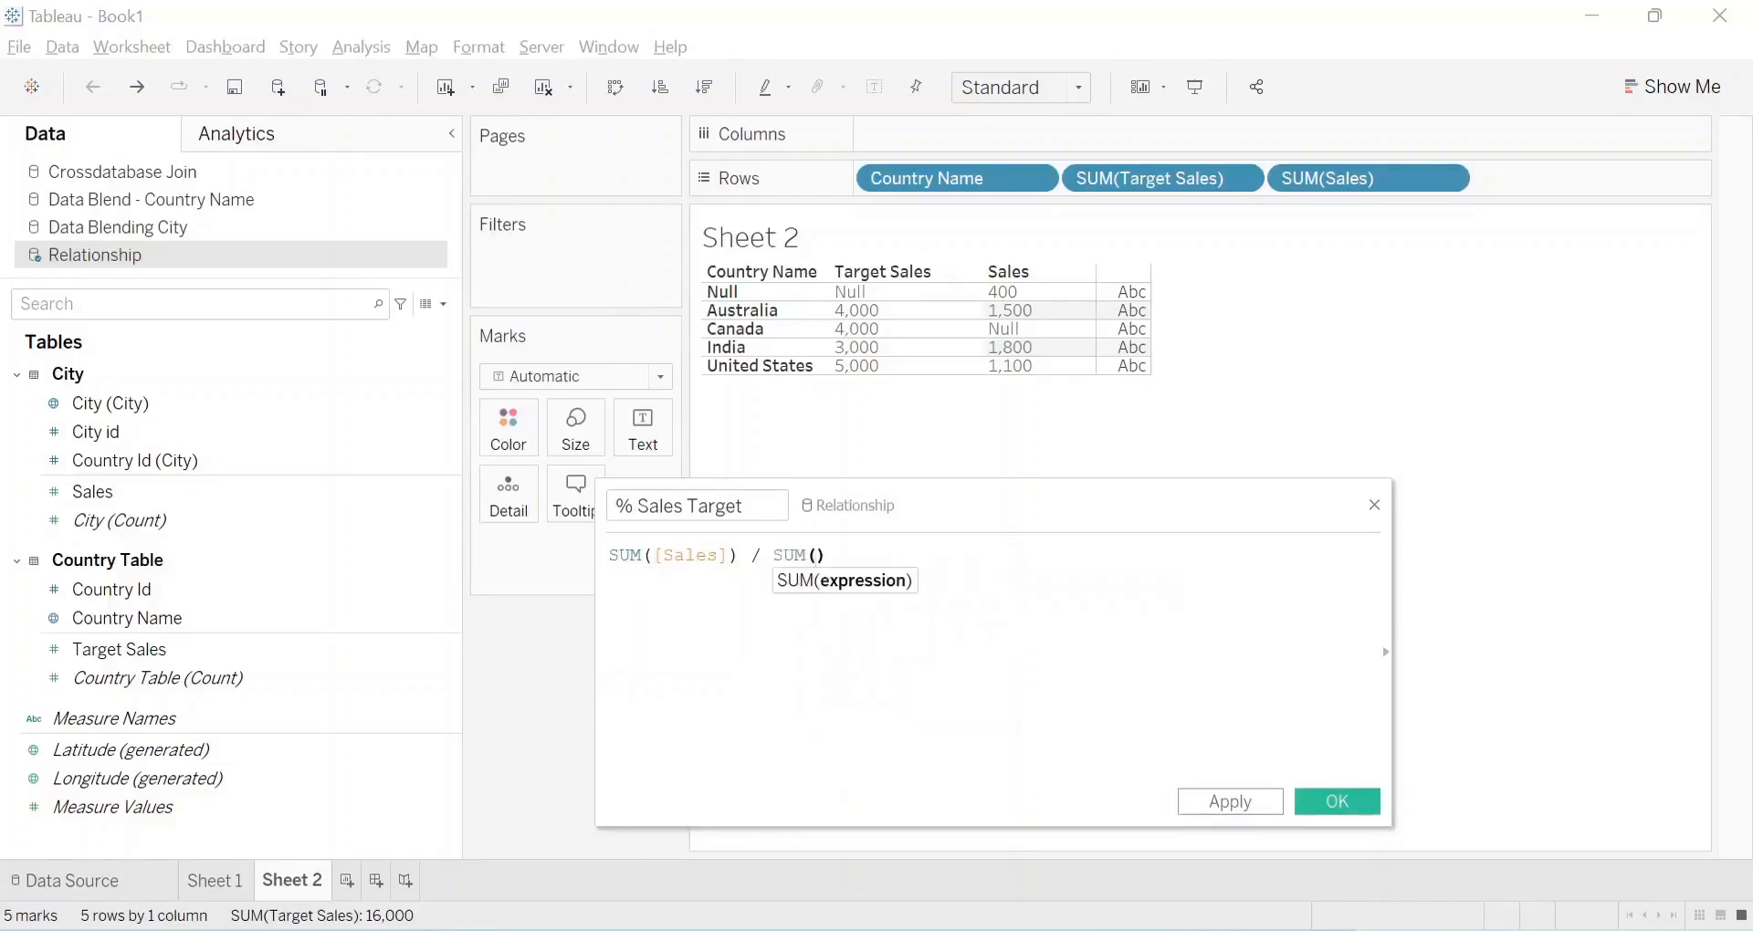
text(targ)
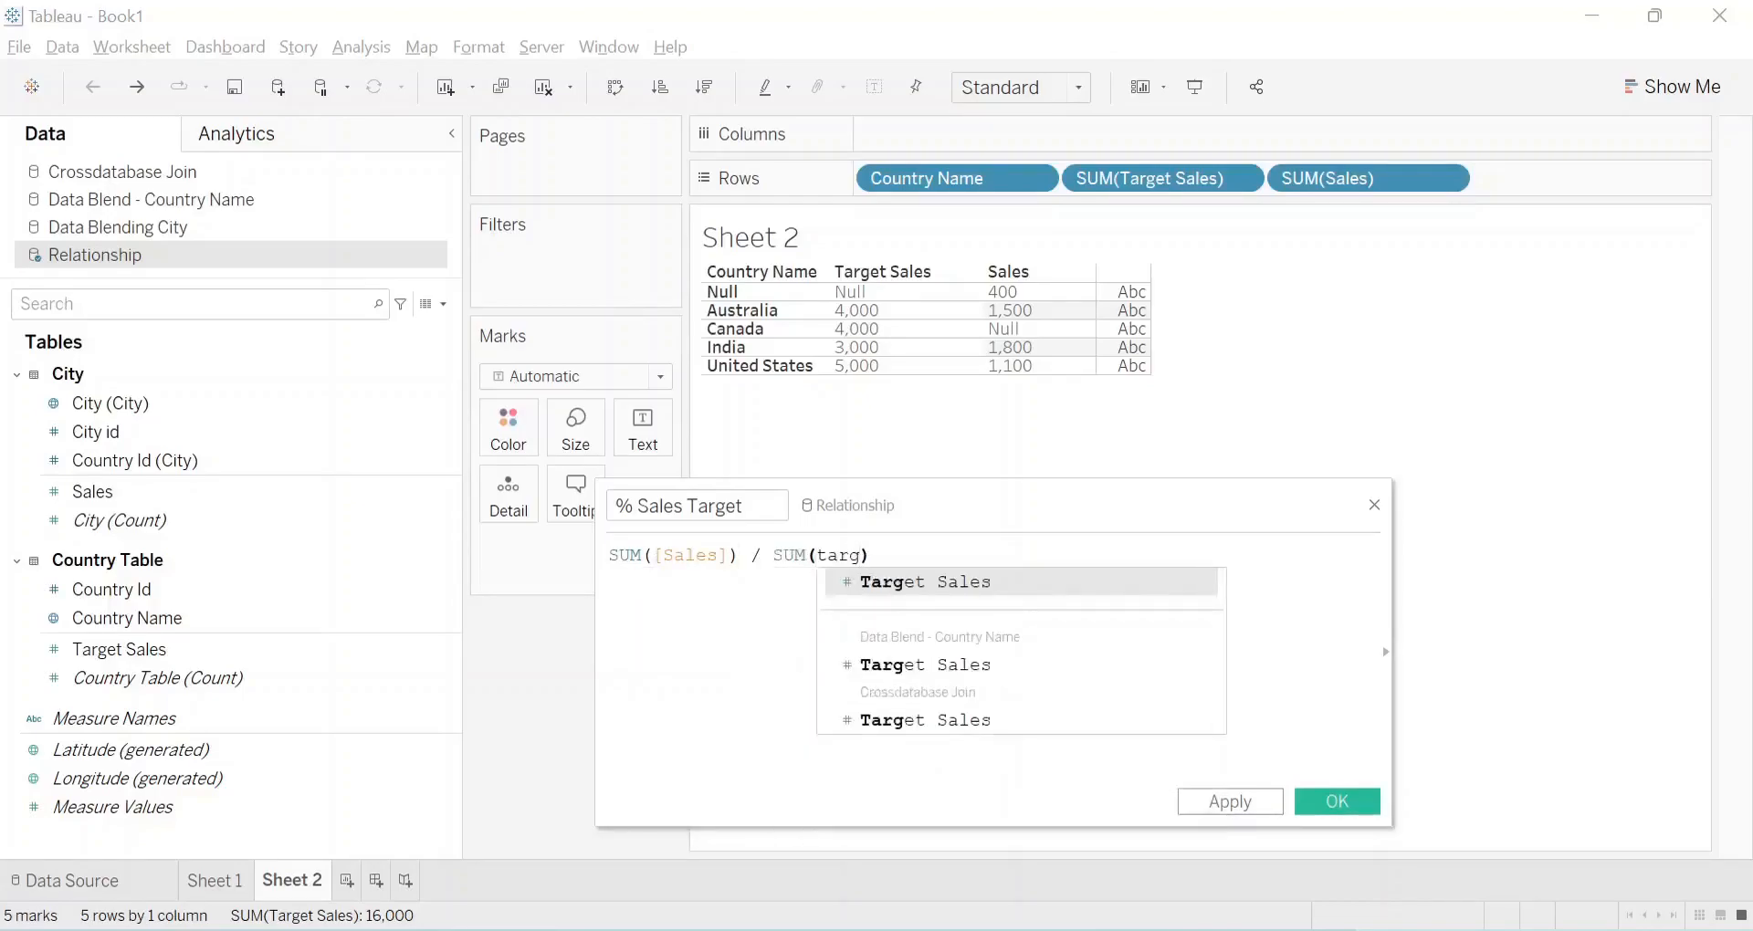
key(Return)
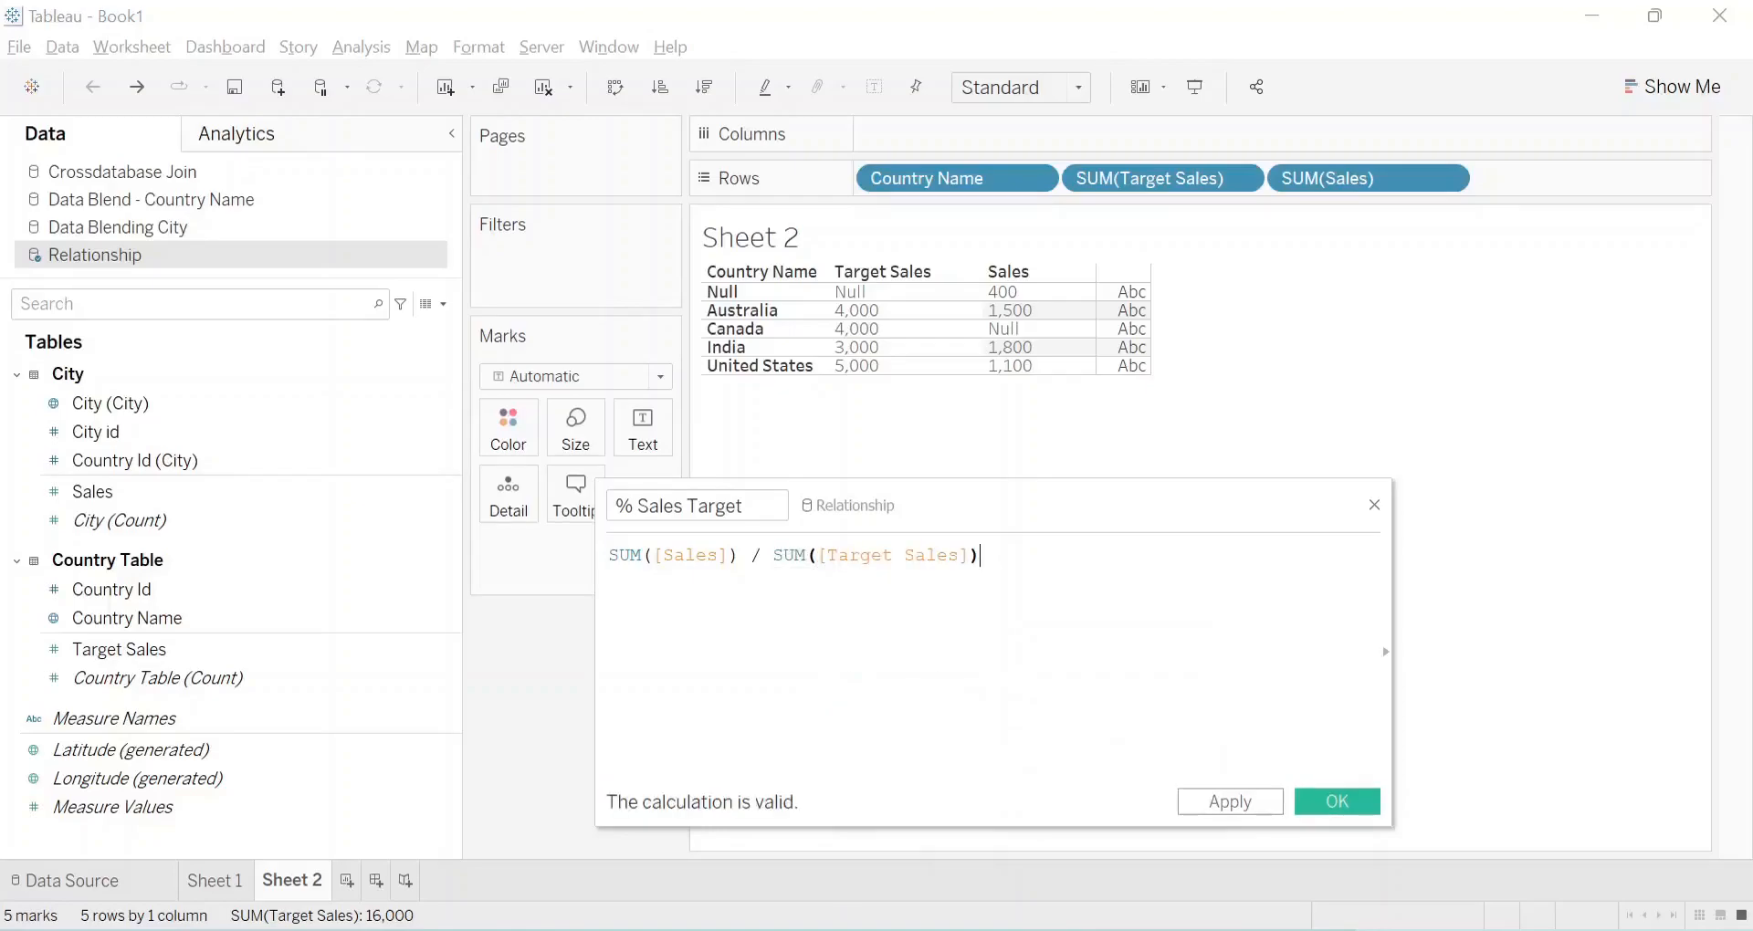
click(1337, 802)
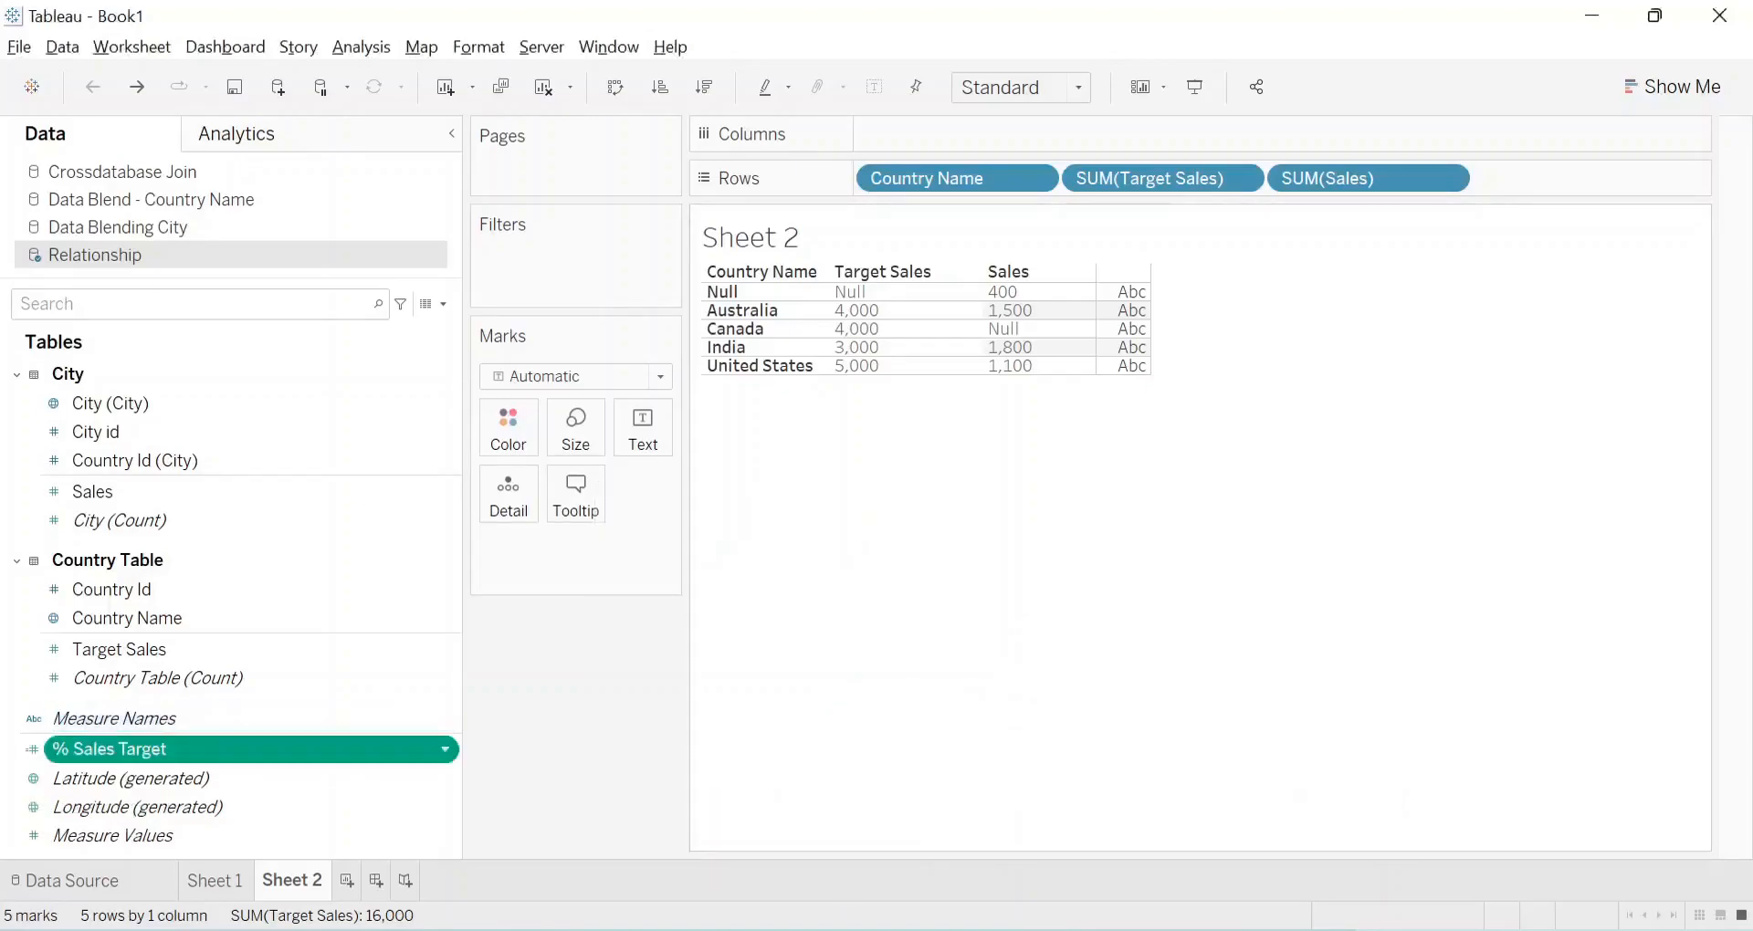
Add % Sales Target to the rows of Sheet 2 after Sales as a discrete field
drag(119, 748, 1571, 179)
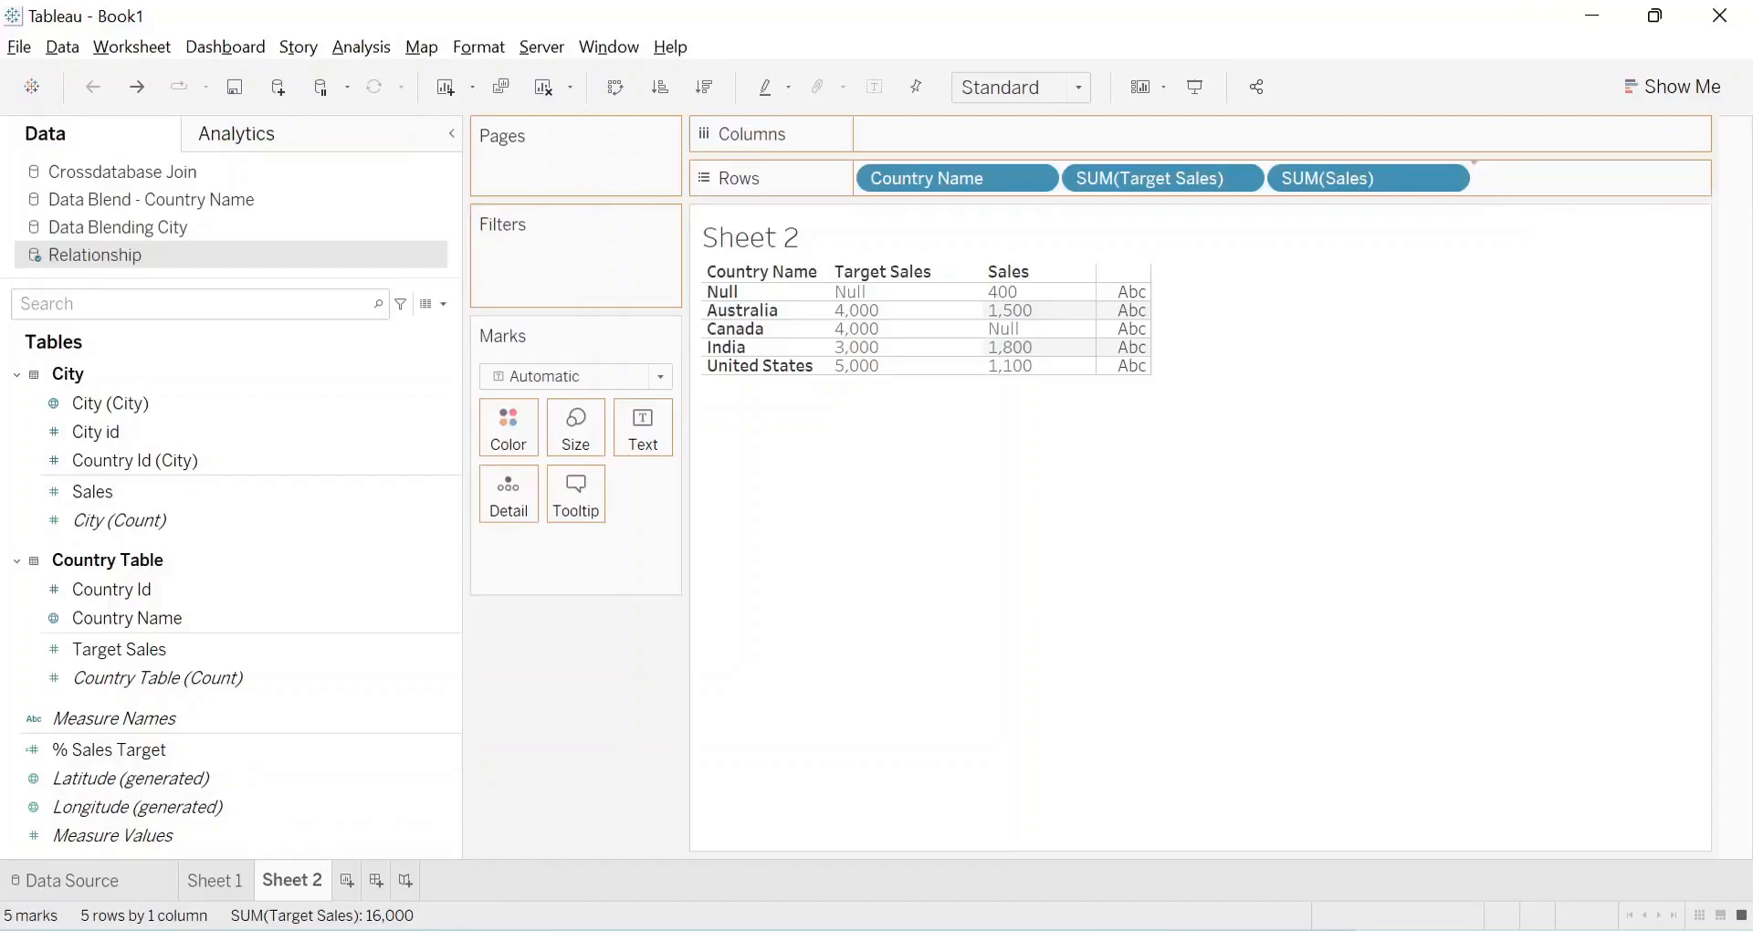
click(1653, 179)
click(1576, 384)
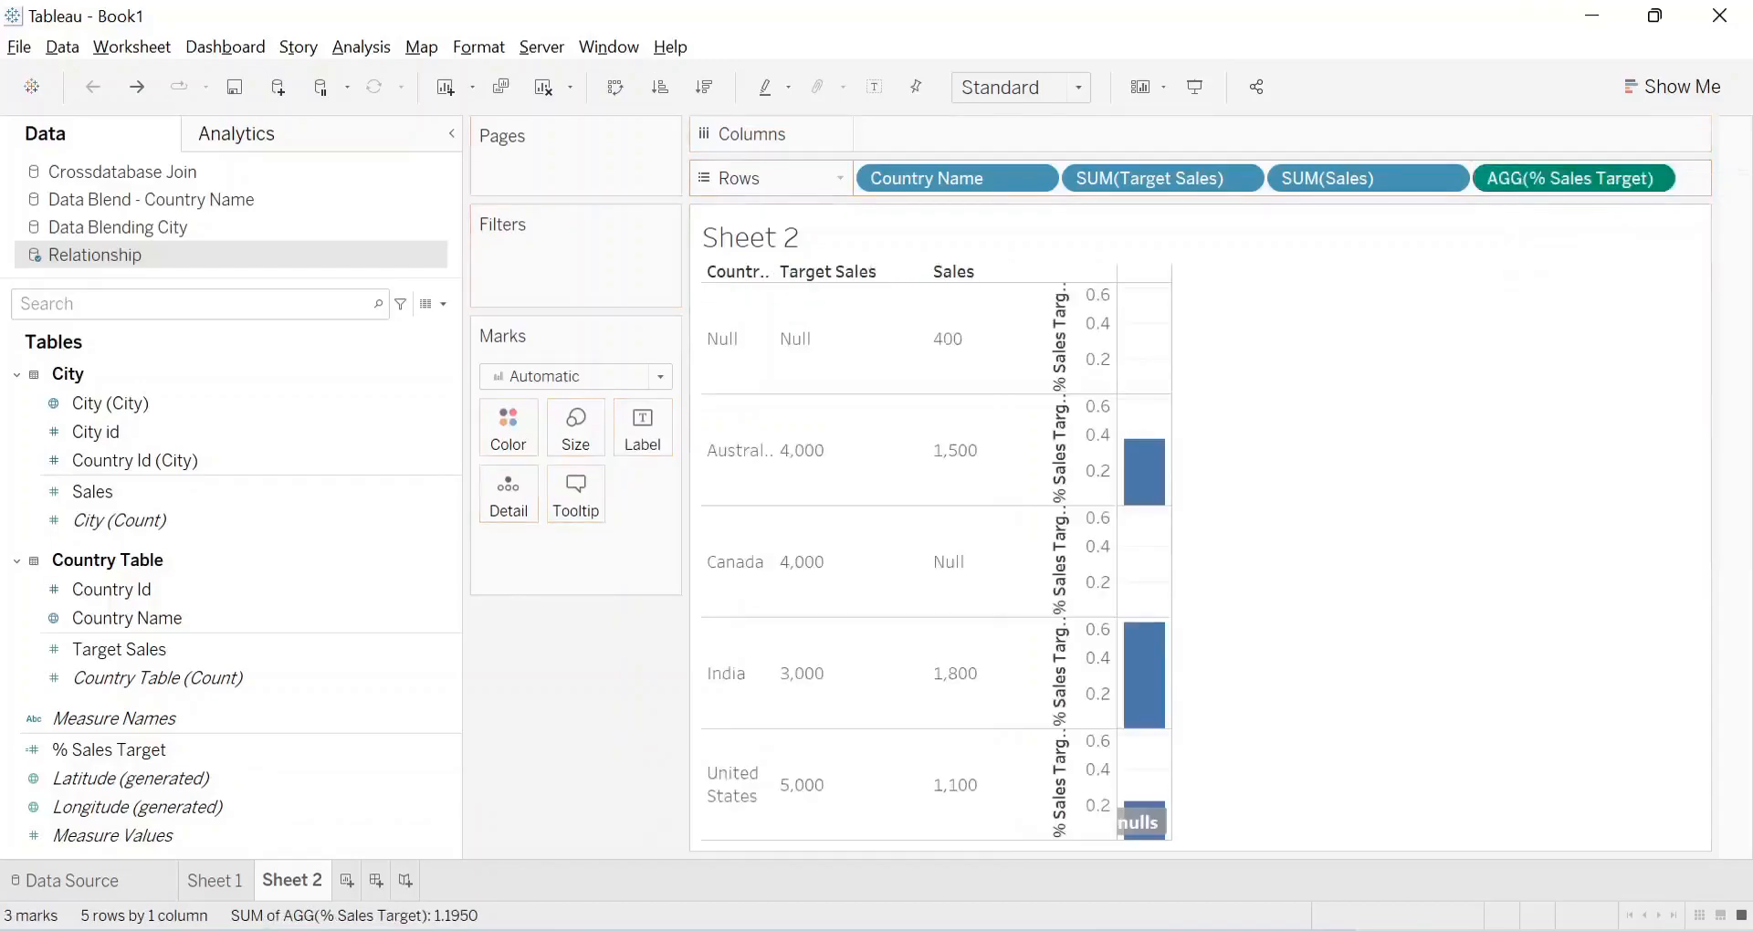
Format the % Sales Target header numbers as percentages with 2 decimal places
click(1653, 178)
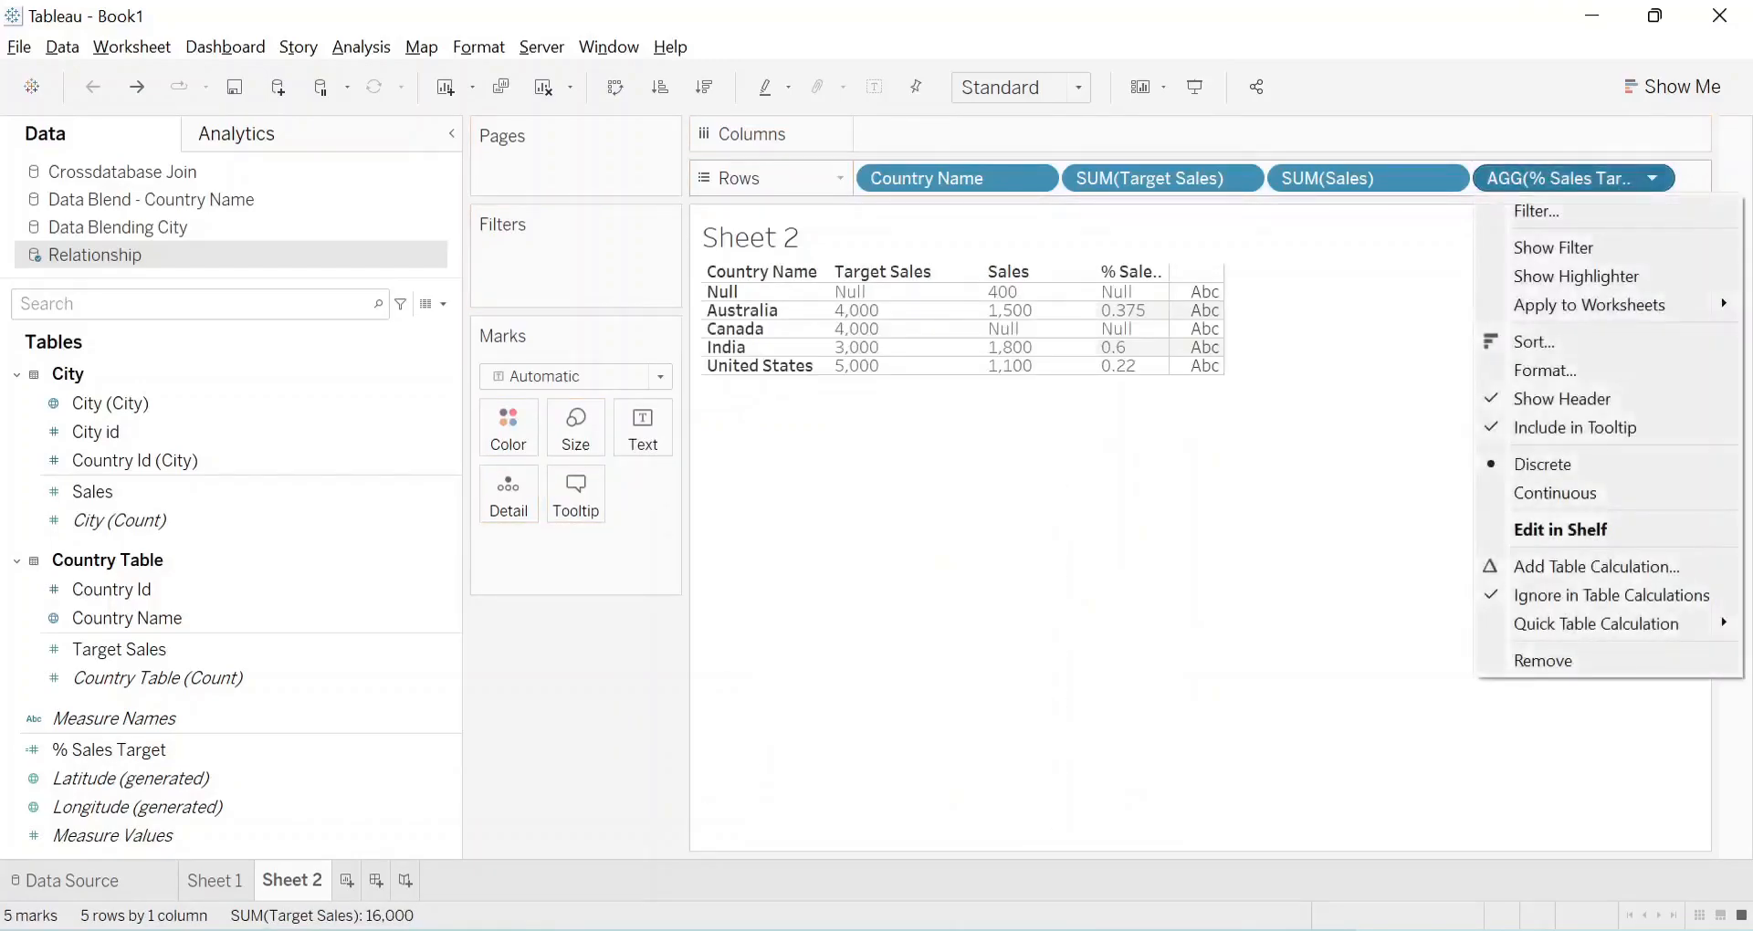
click(1545, 370)
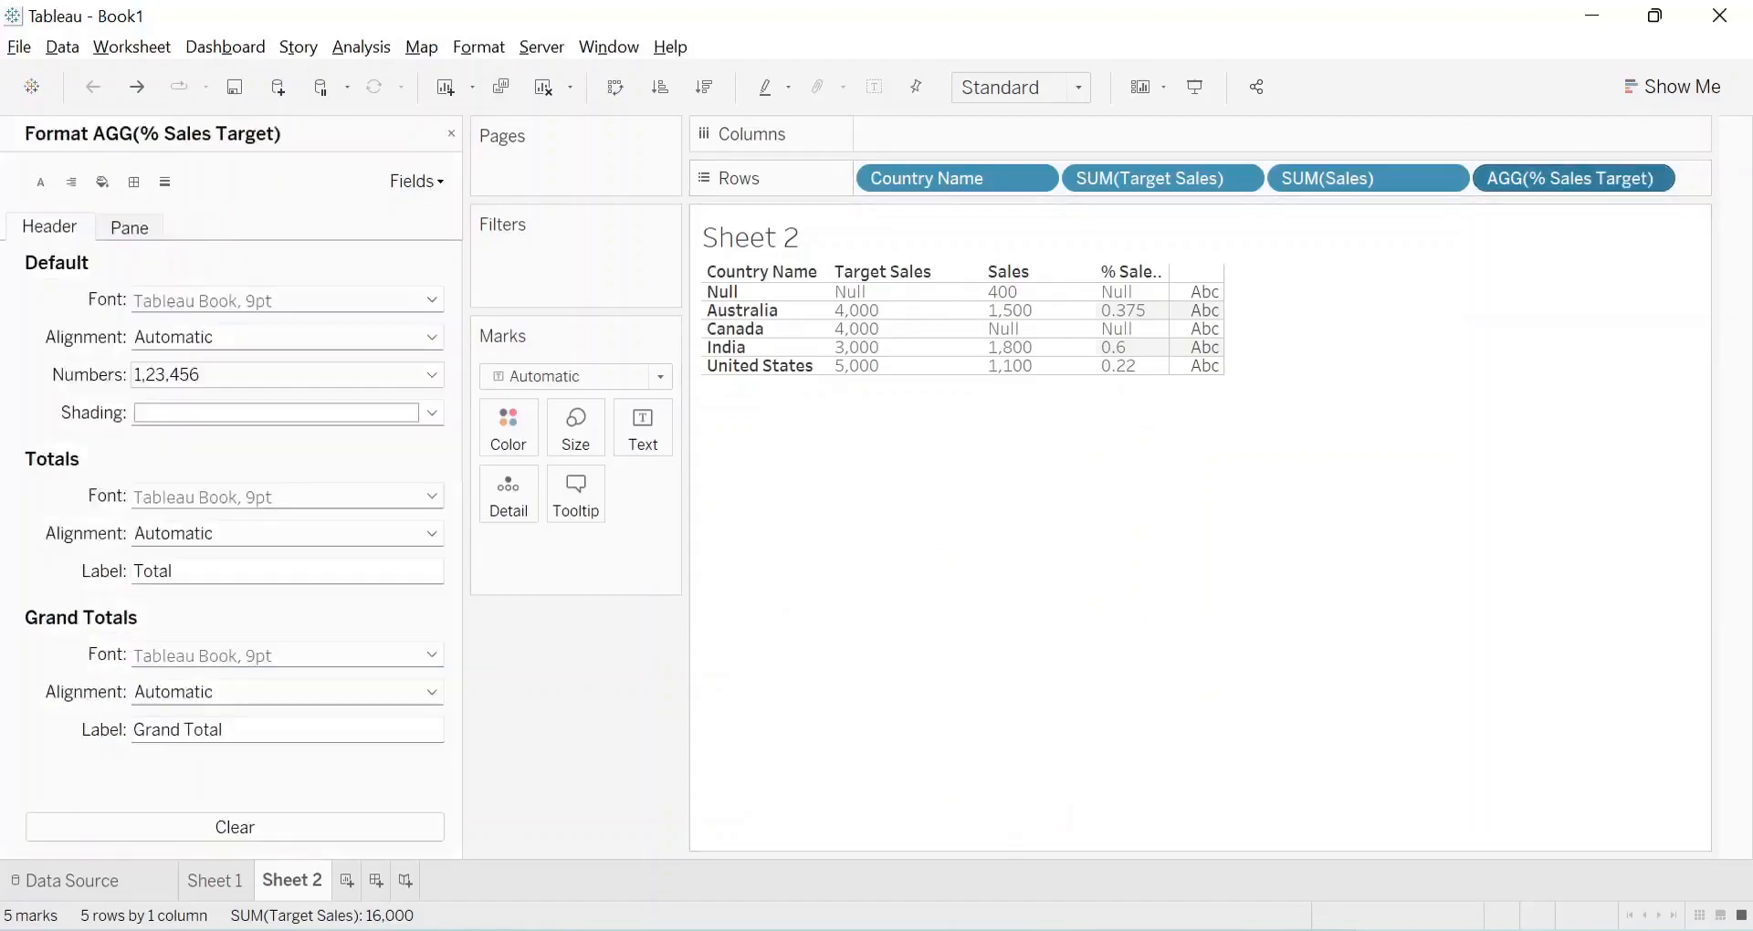
click(431, 375)
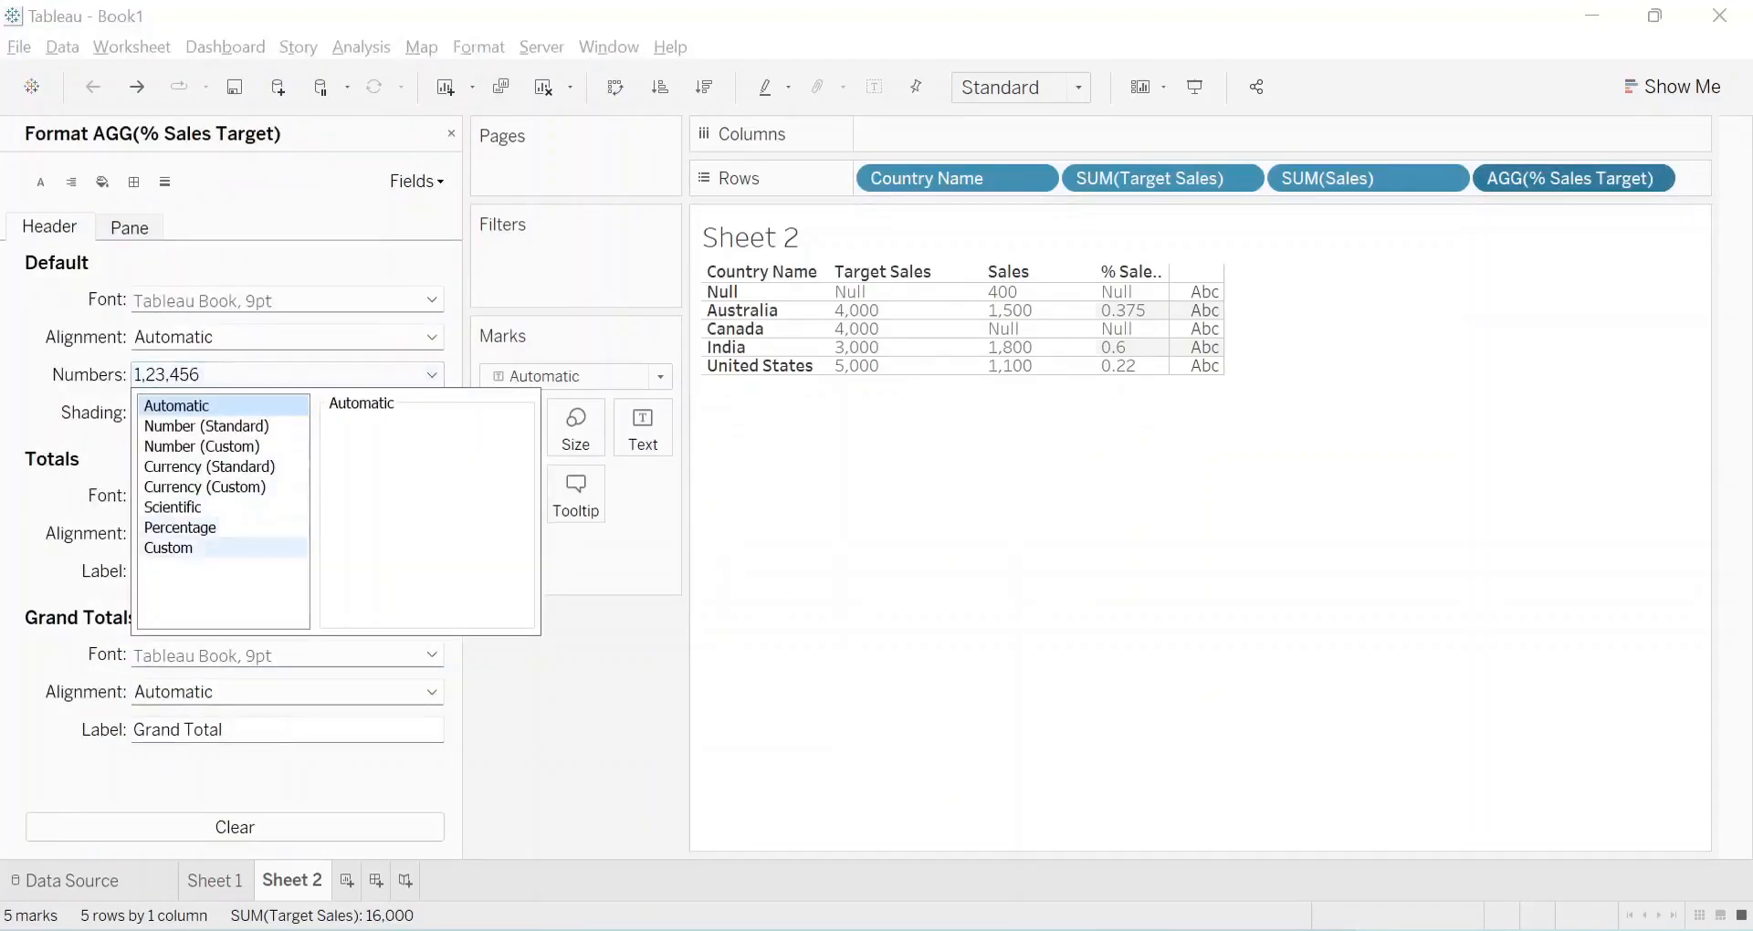
click(180, 528)
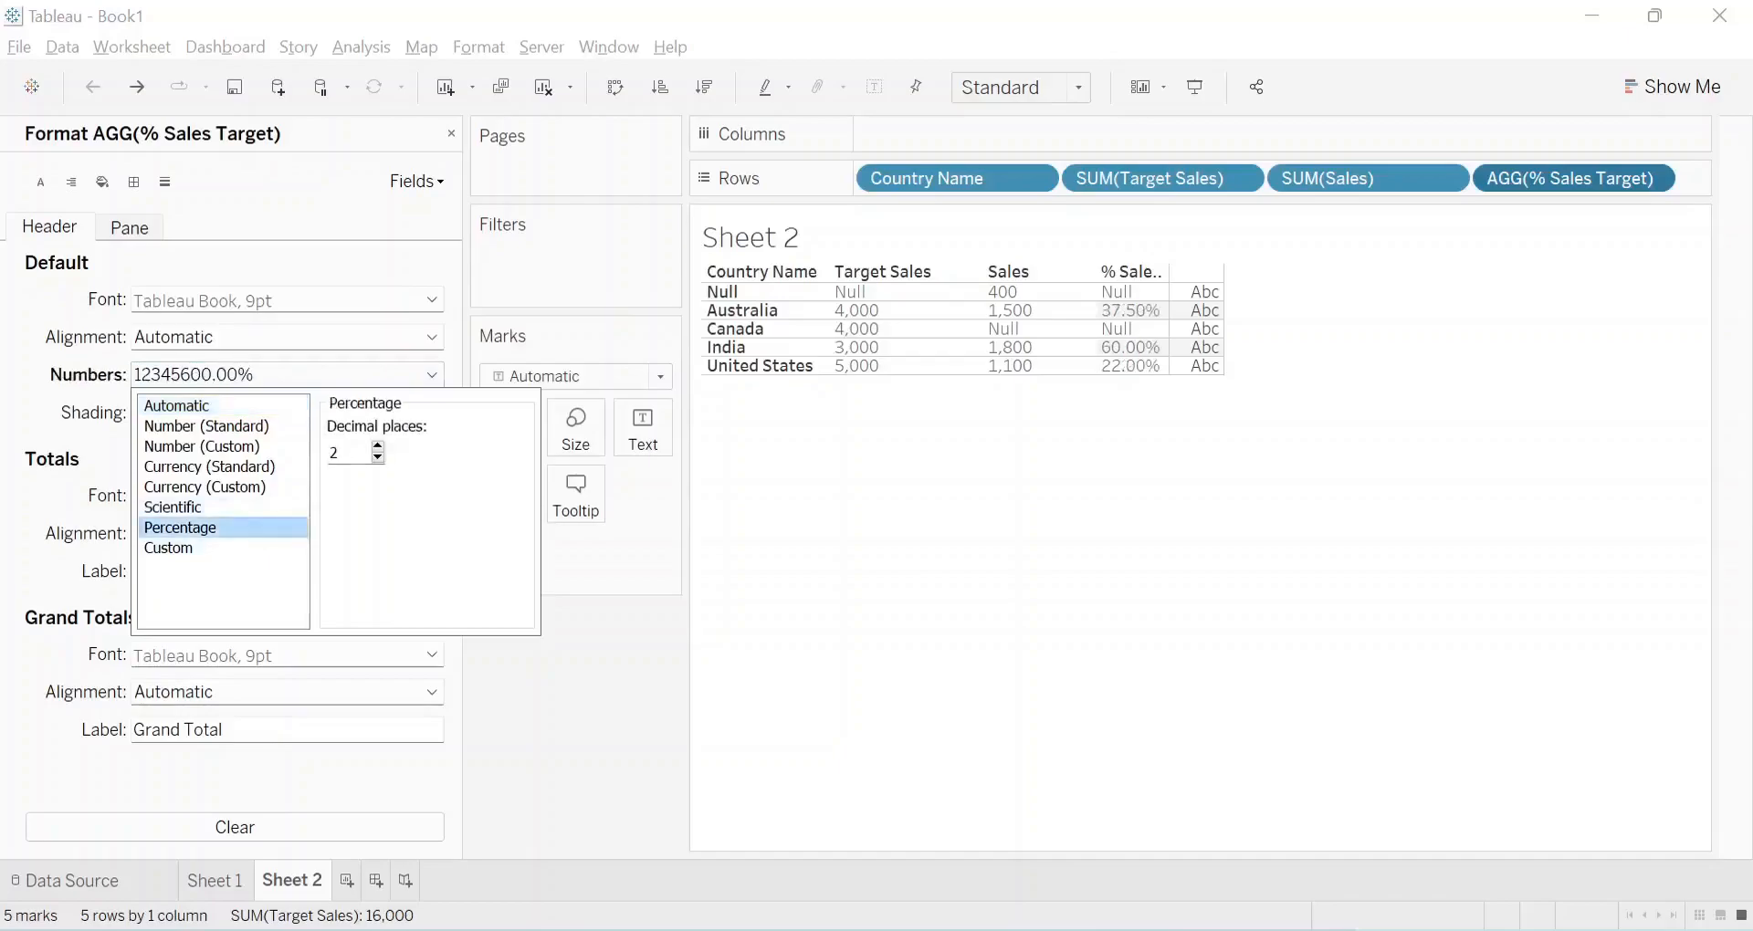
click(639, 498)
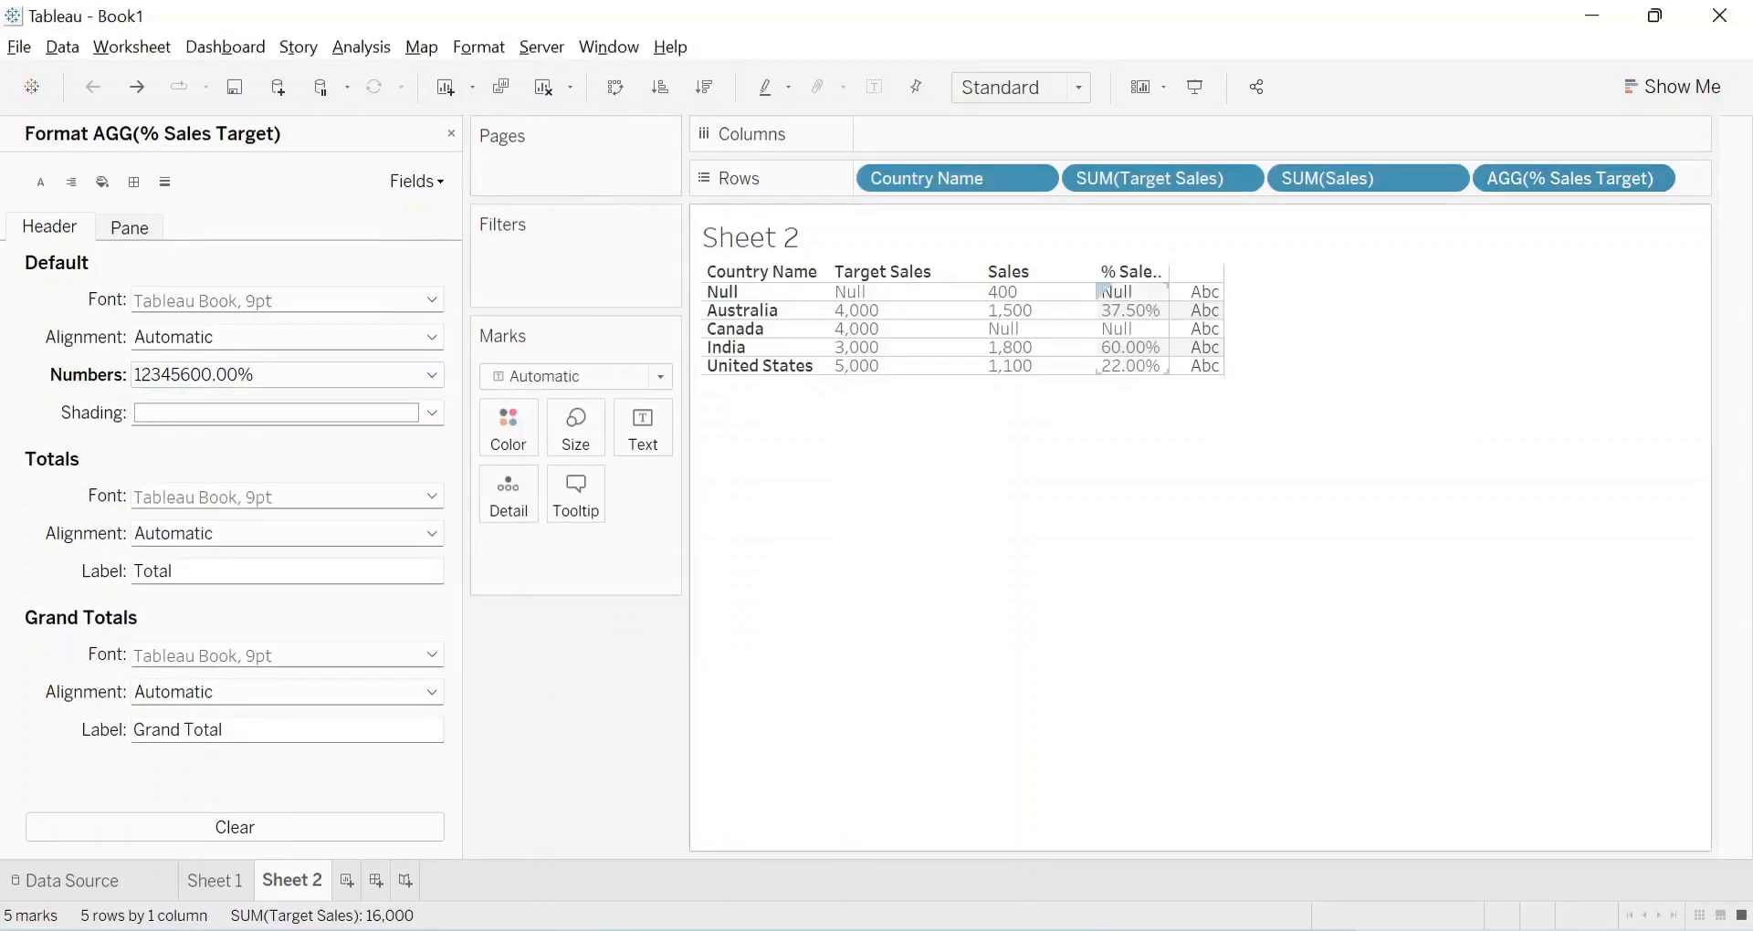
Widen the % Sales Target column, close its formatting, and rename Sheet 2 as Relationship
drag(1169, 292, 1301, 293)
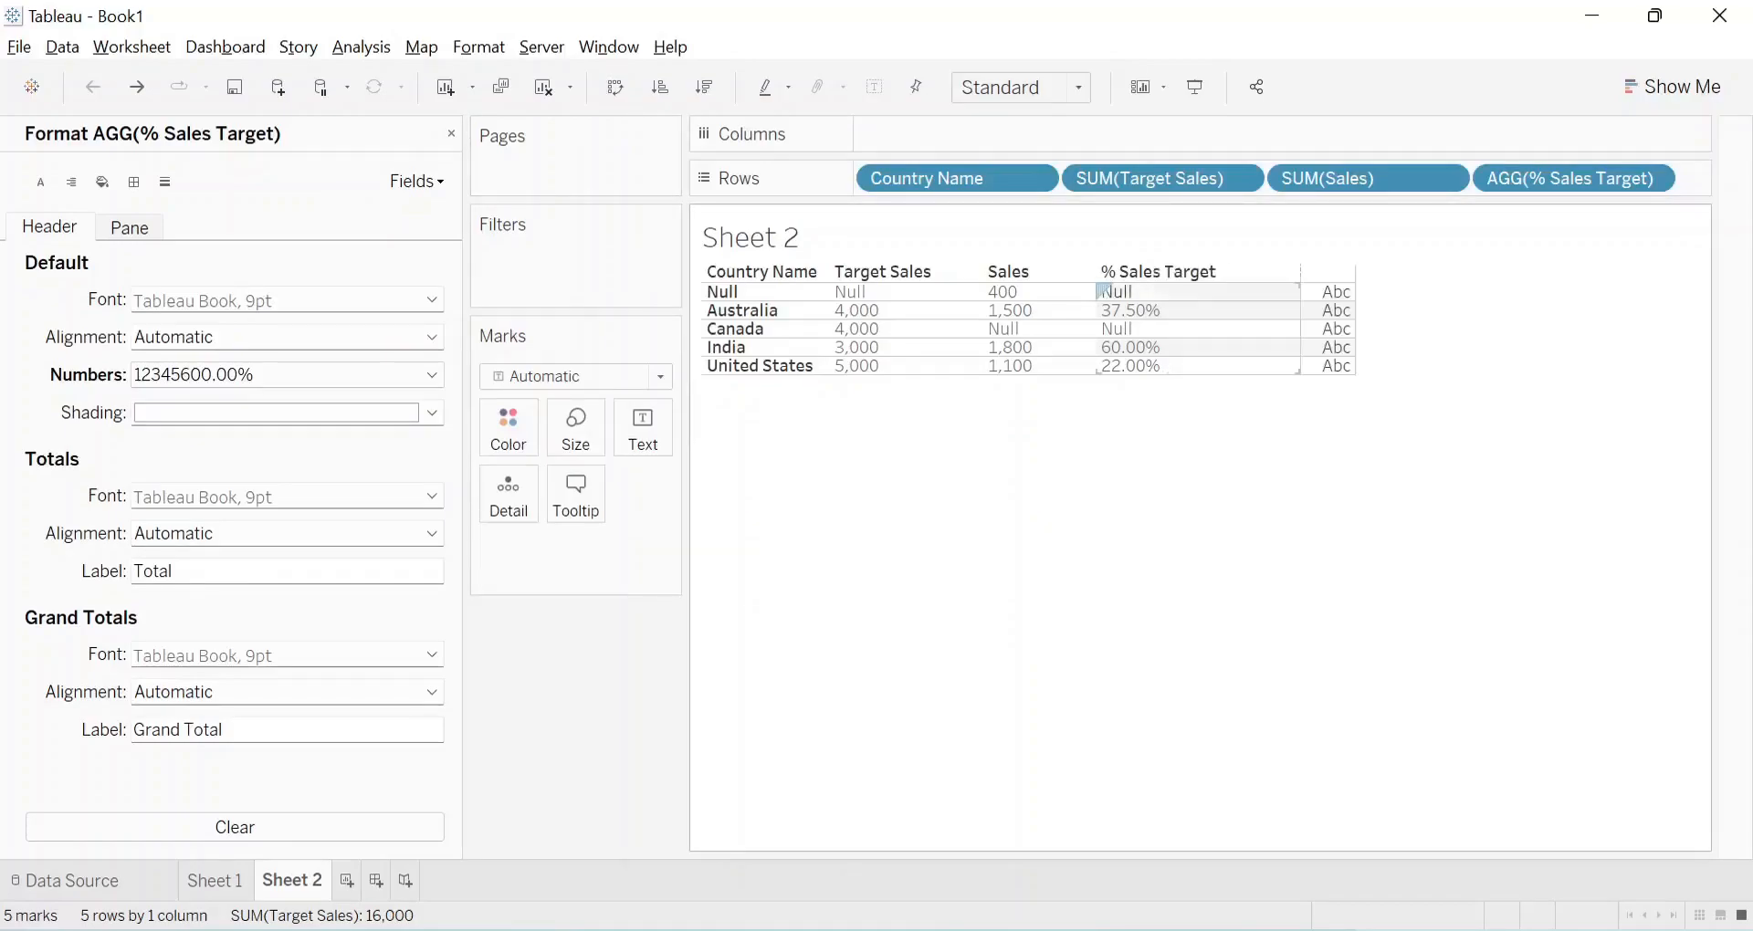
click(452, 133)
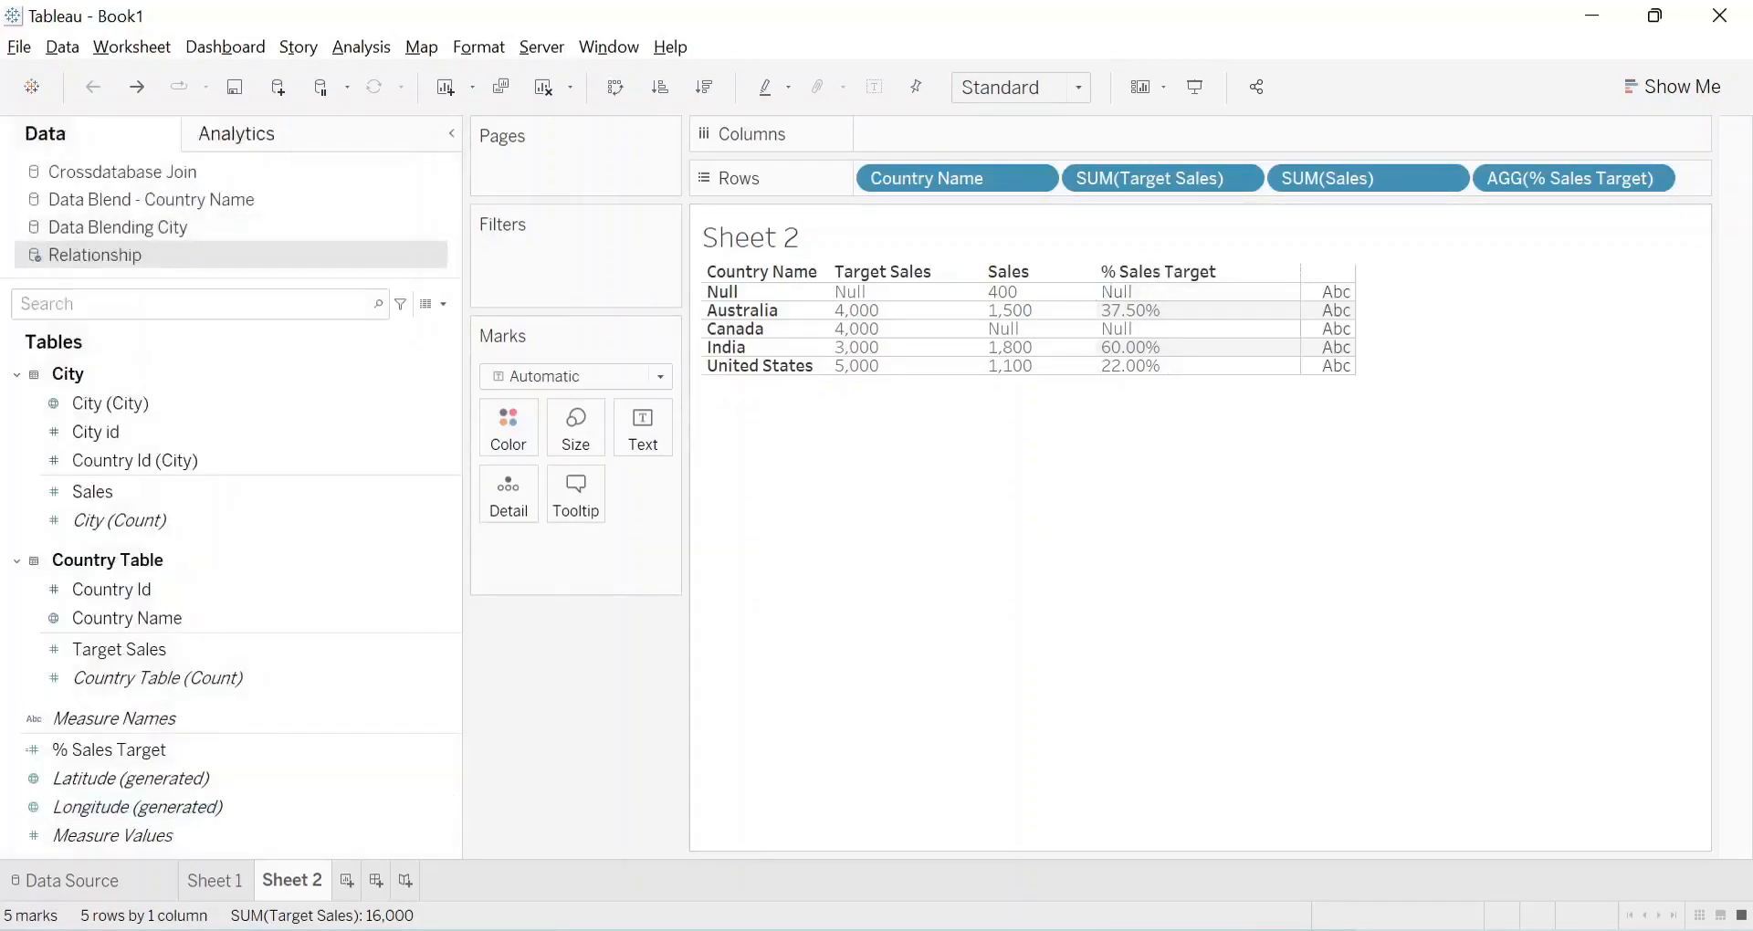
right_click(292, 881)
click(365, 570)
text(Relationship)
key(Return)
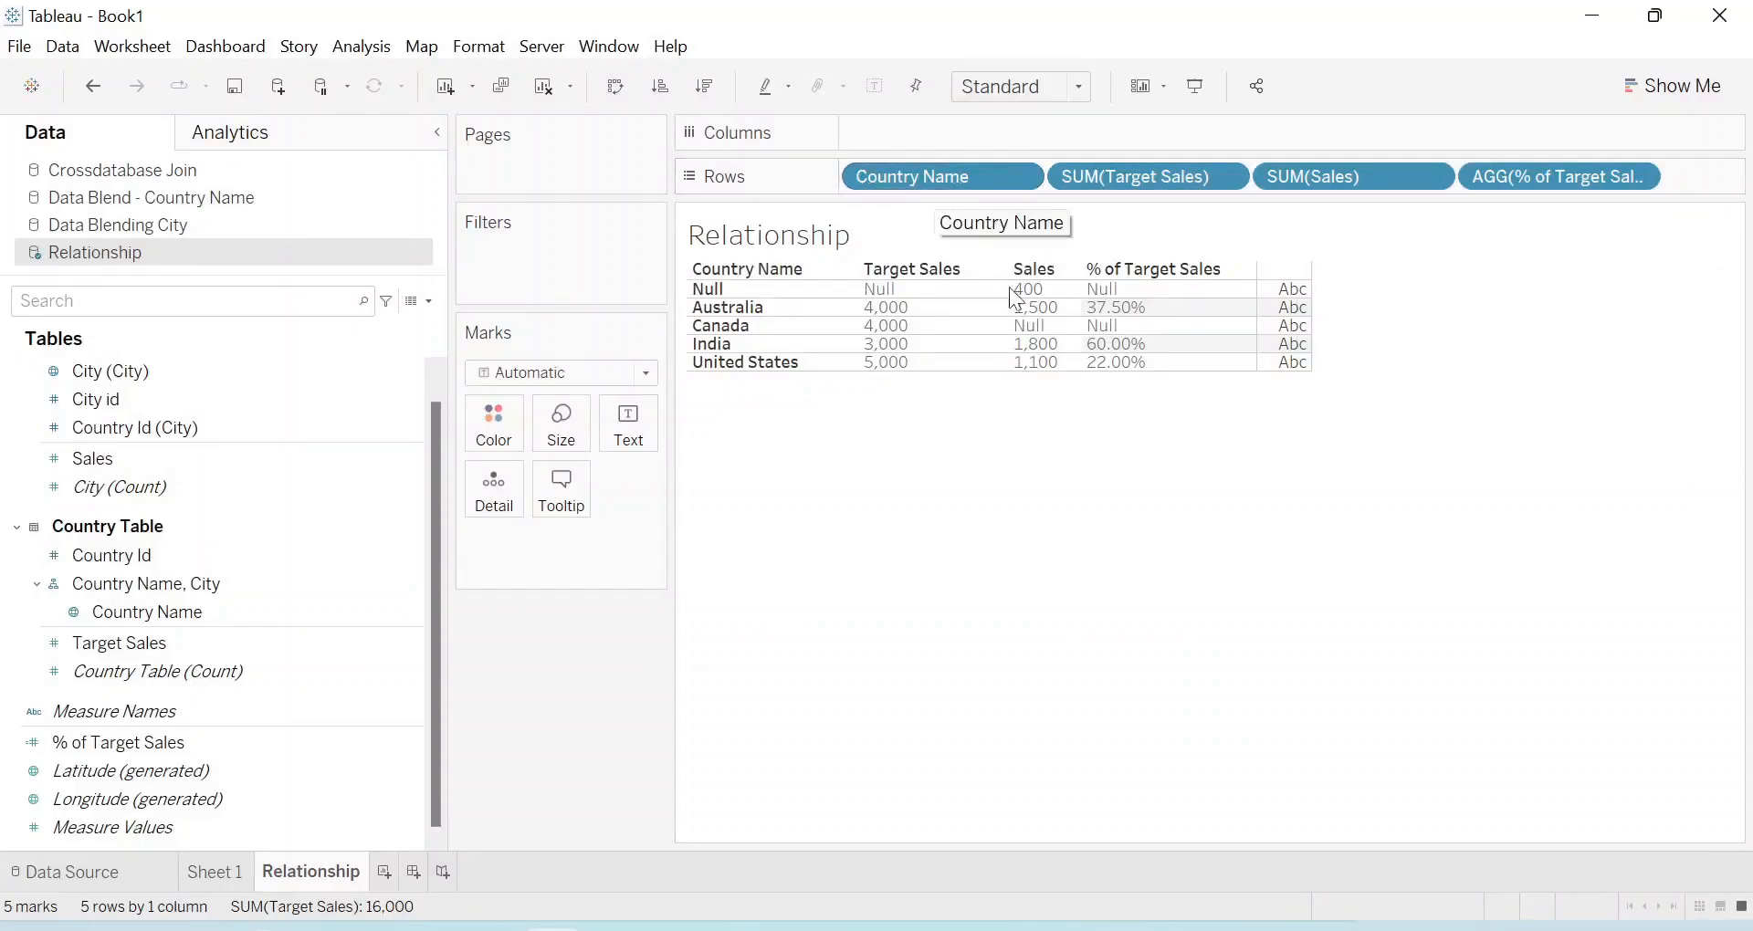
Rename Sheet 1 as Cross Database Join
click(221, 874)
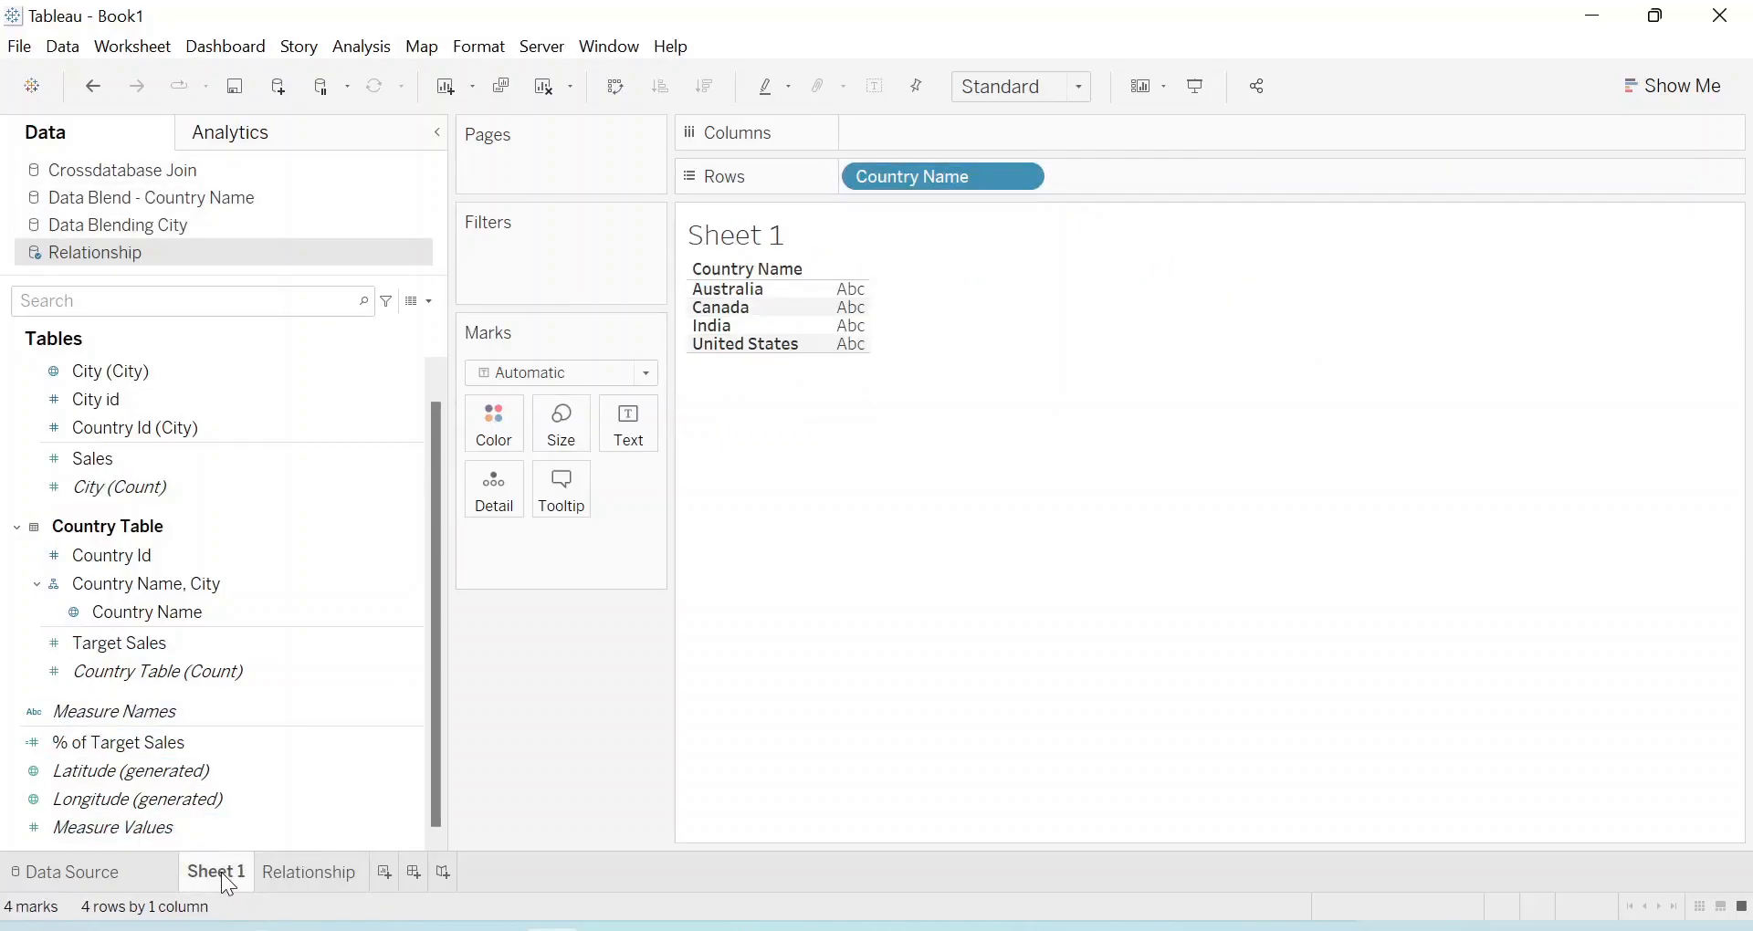
right_click(221, 873)
click(304, 567)
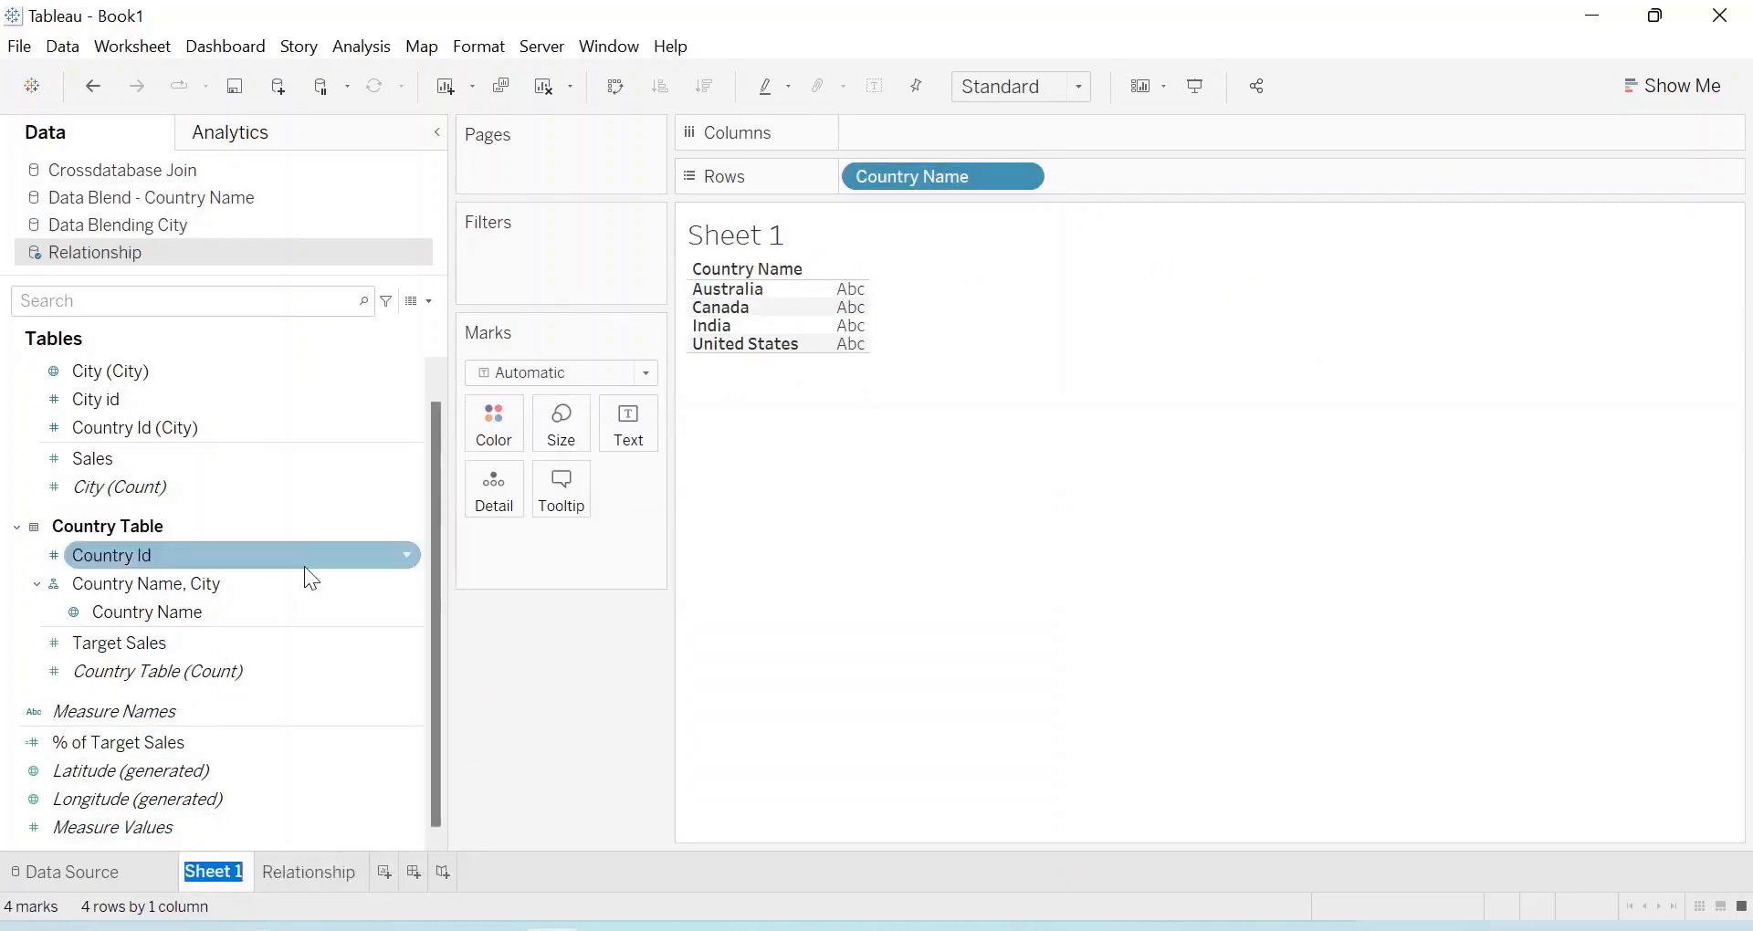
text(Cross D)
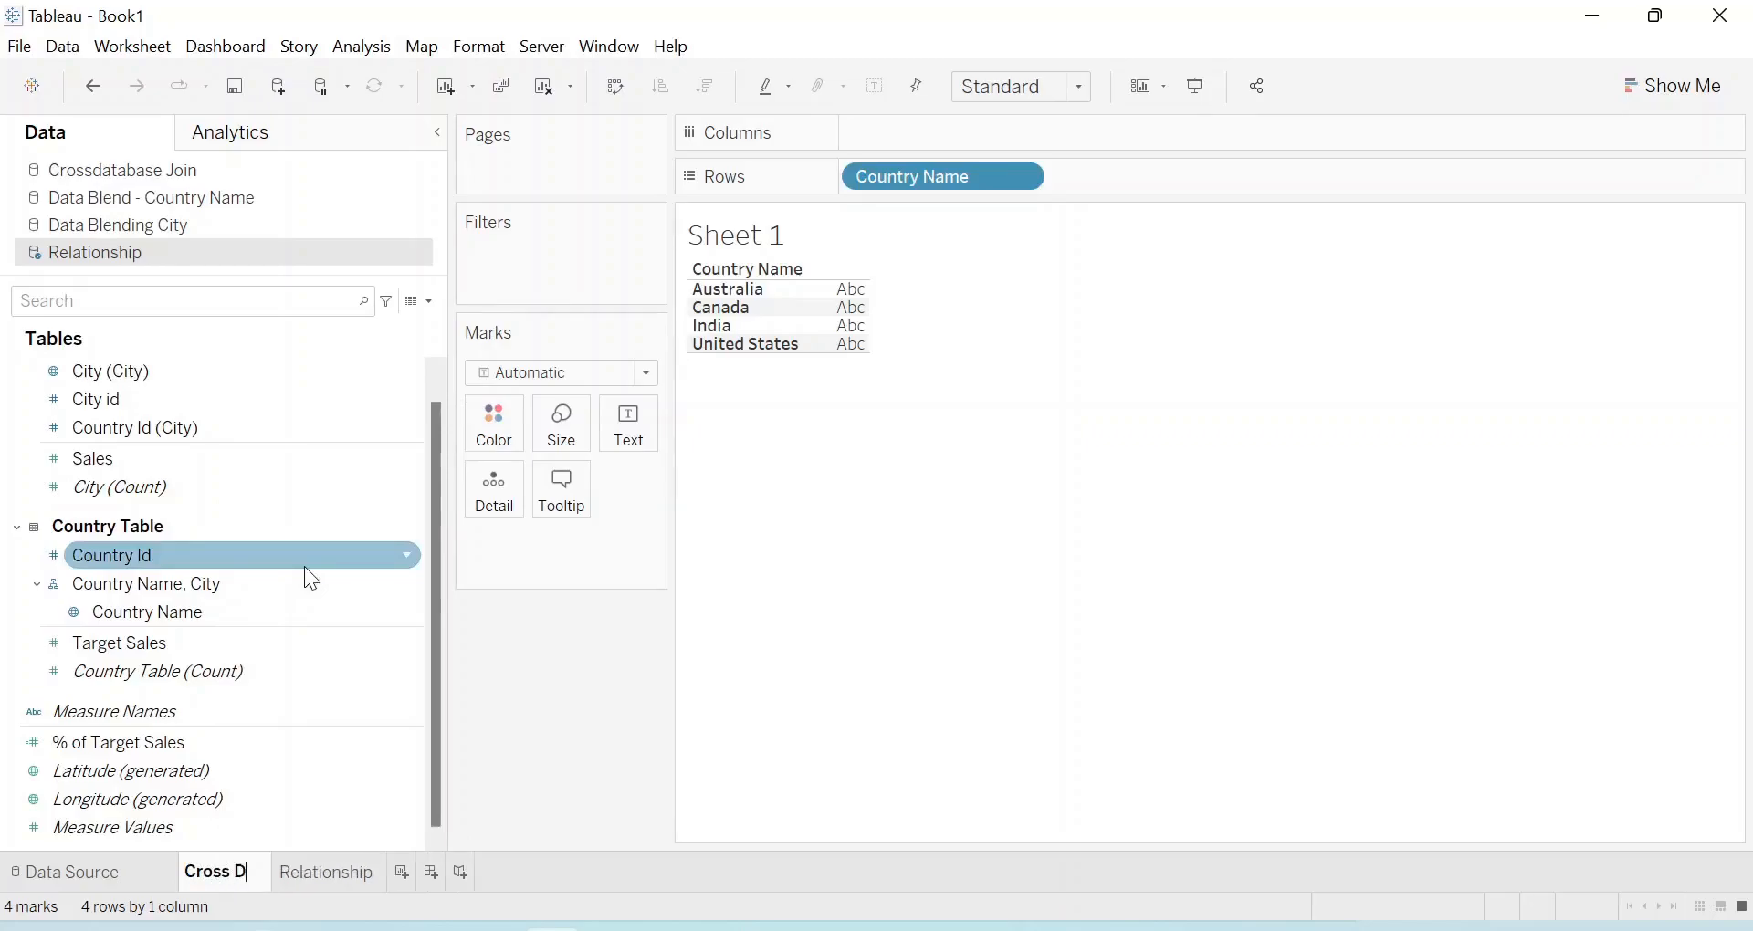
text(atabase Join)
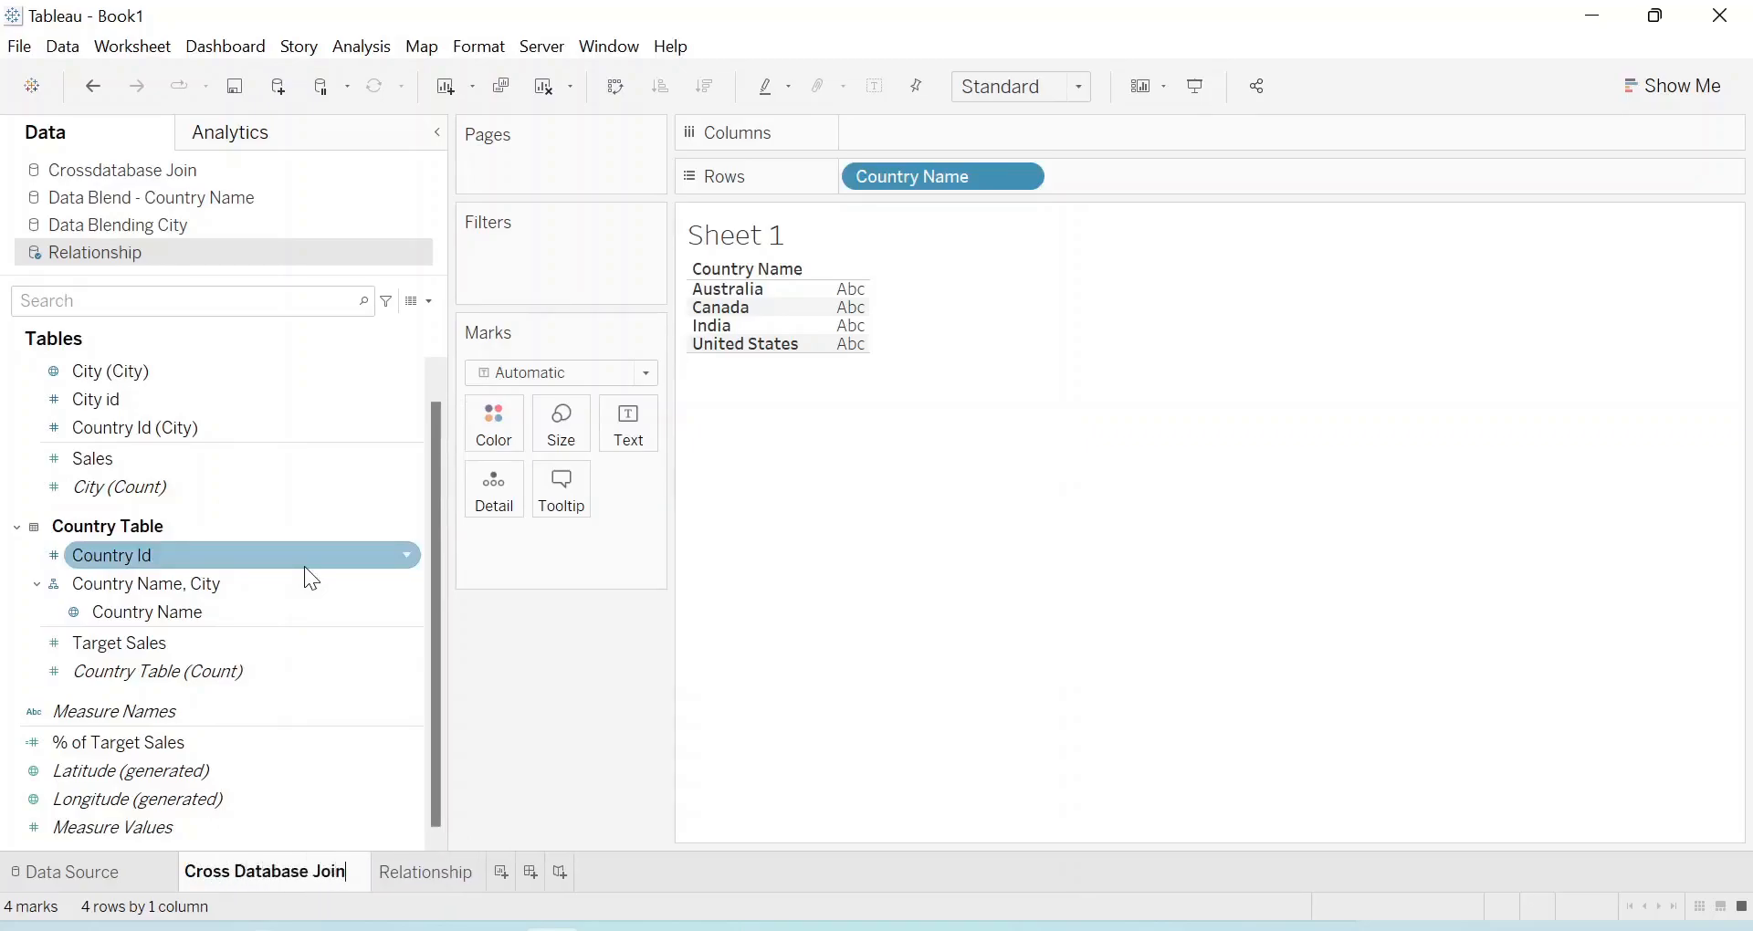
key(Return)
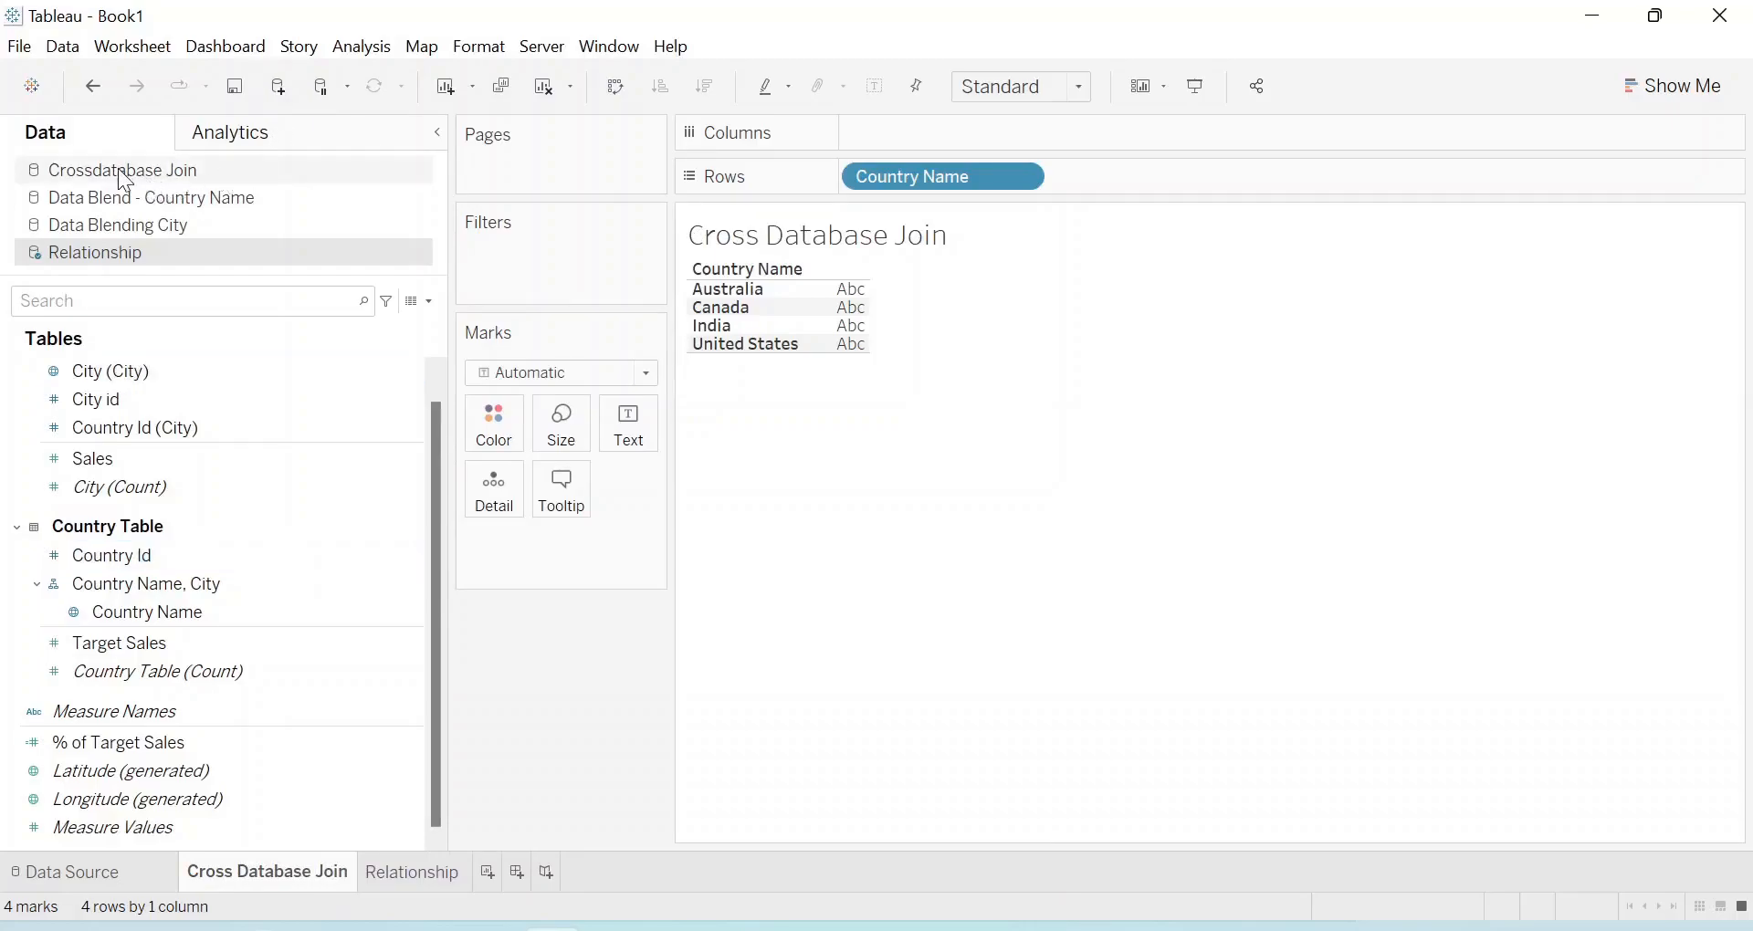
Clear the Cross Database Join sheet and add Country Name from the Crossdatabase Join source to its rows
click(546, 87)
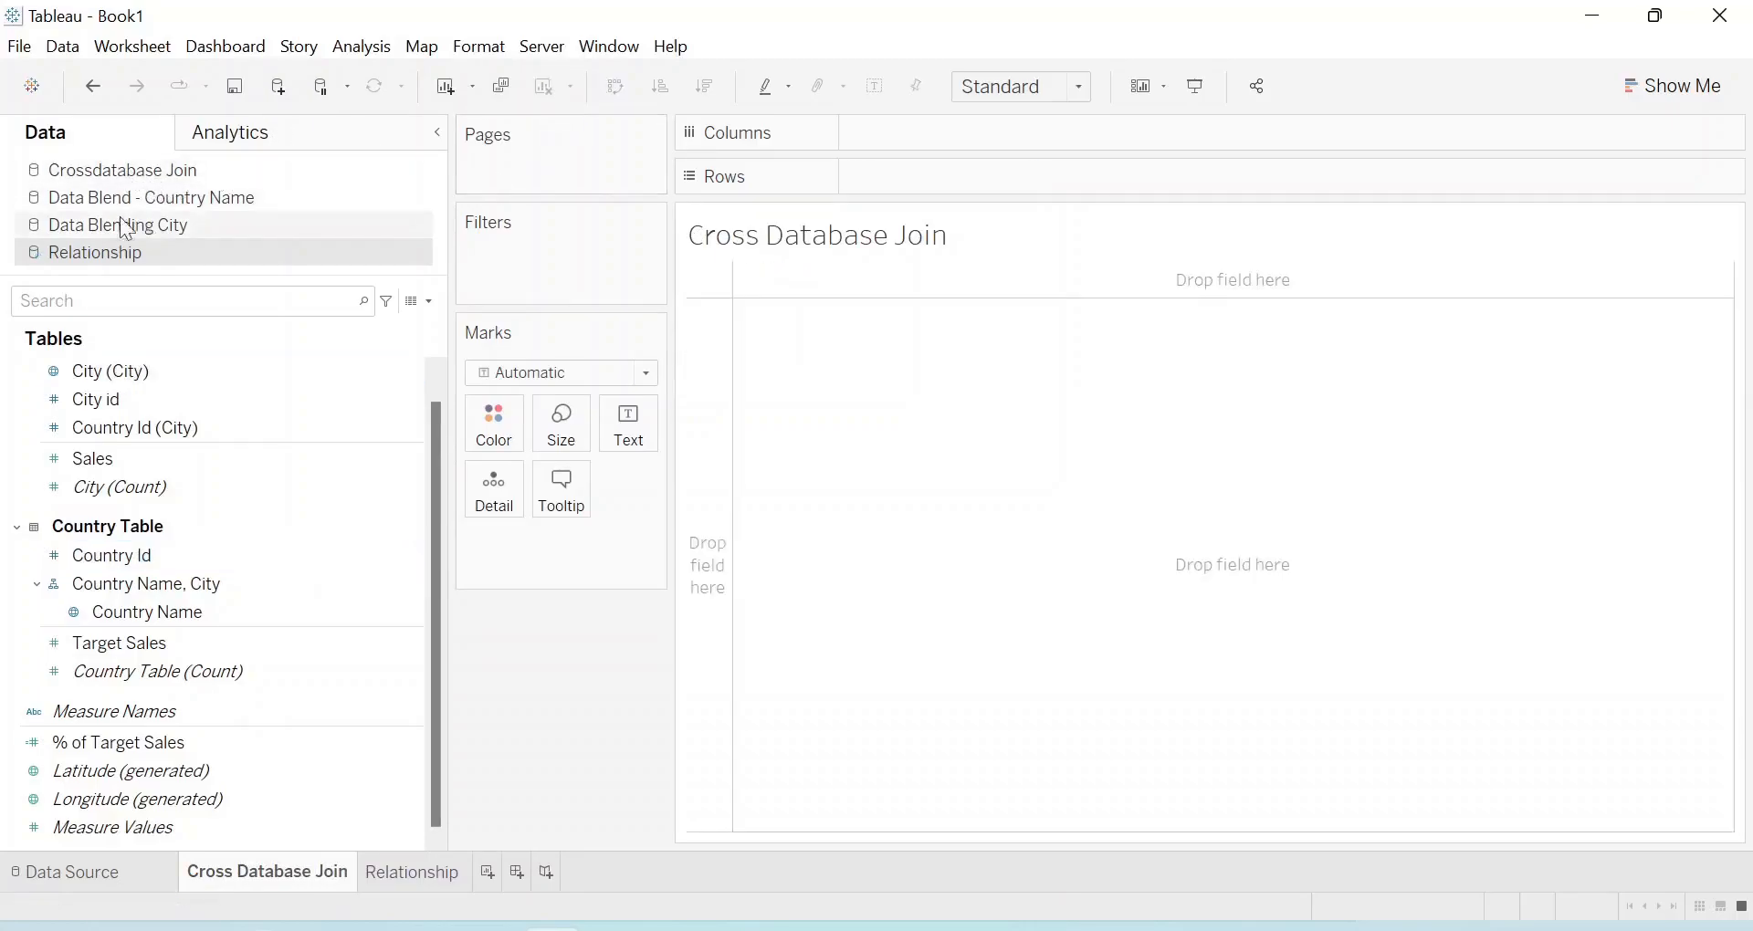
click(109, 170)
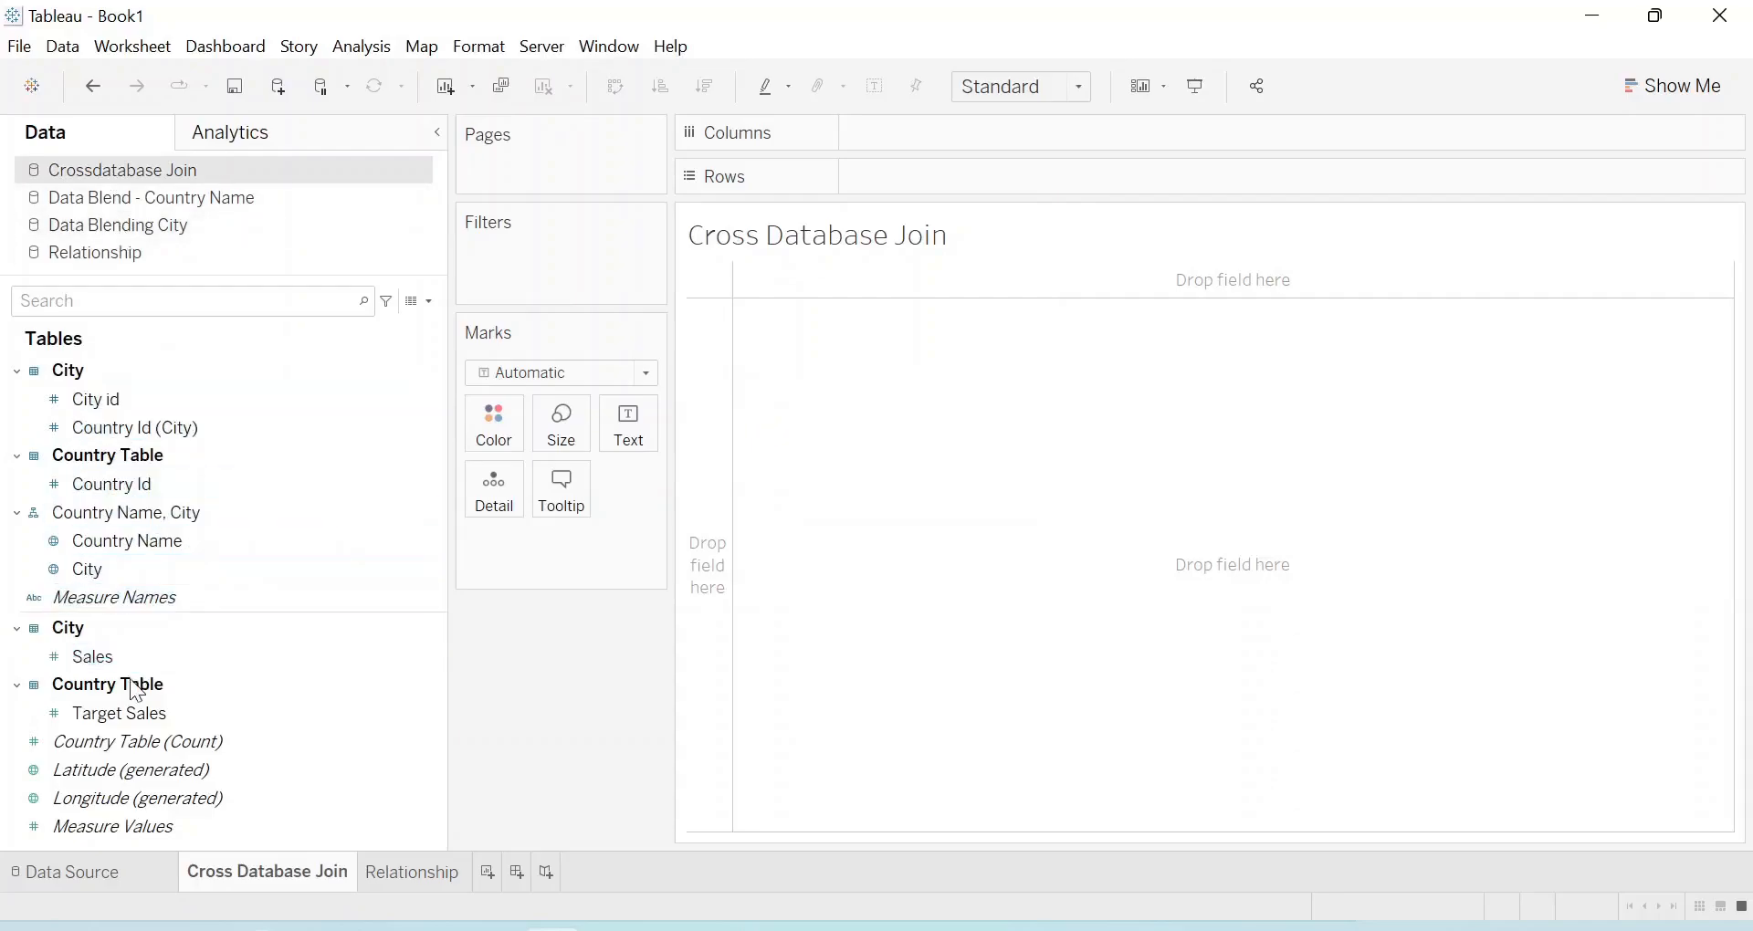
drag(134, 538, 986, 177)
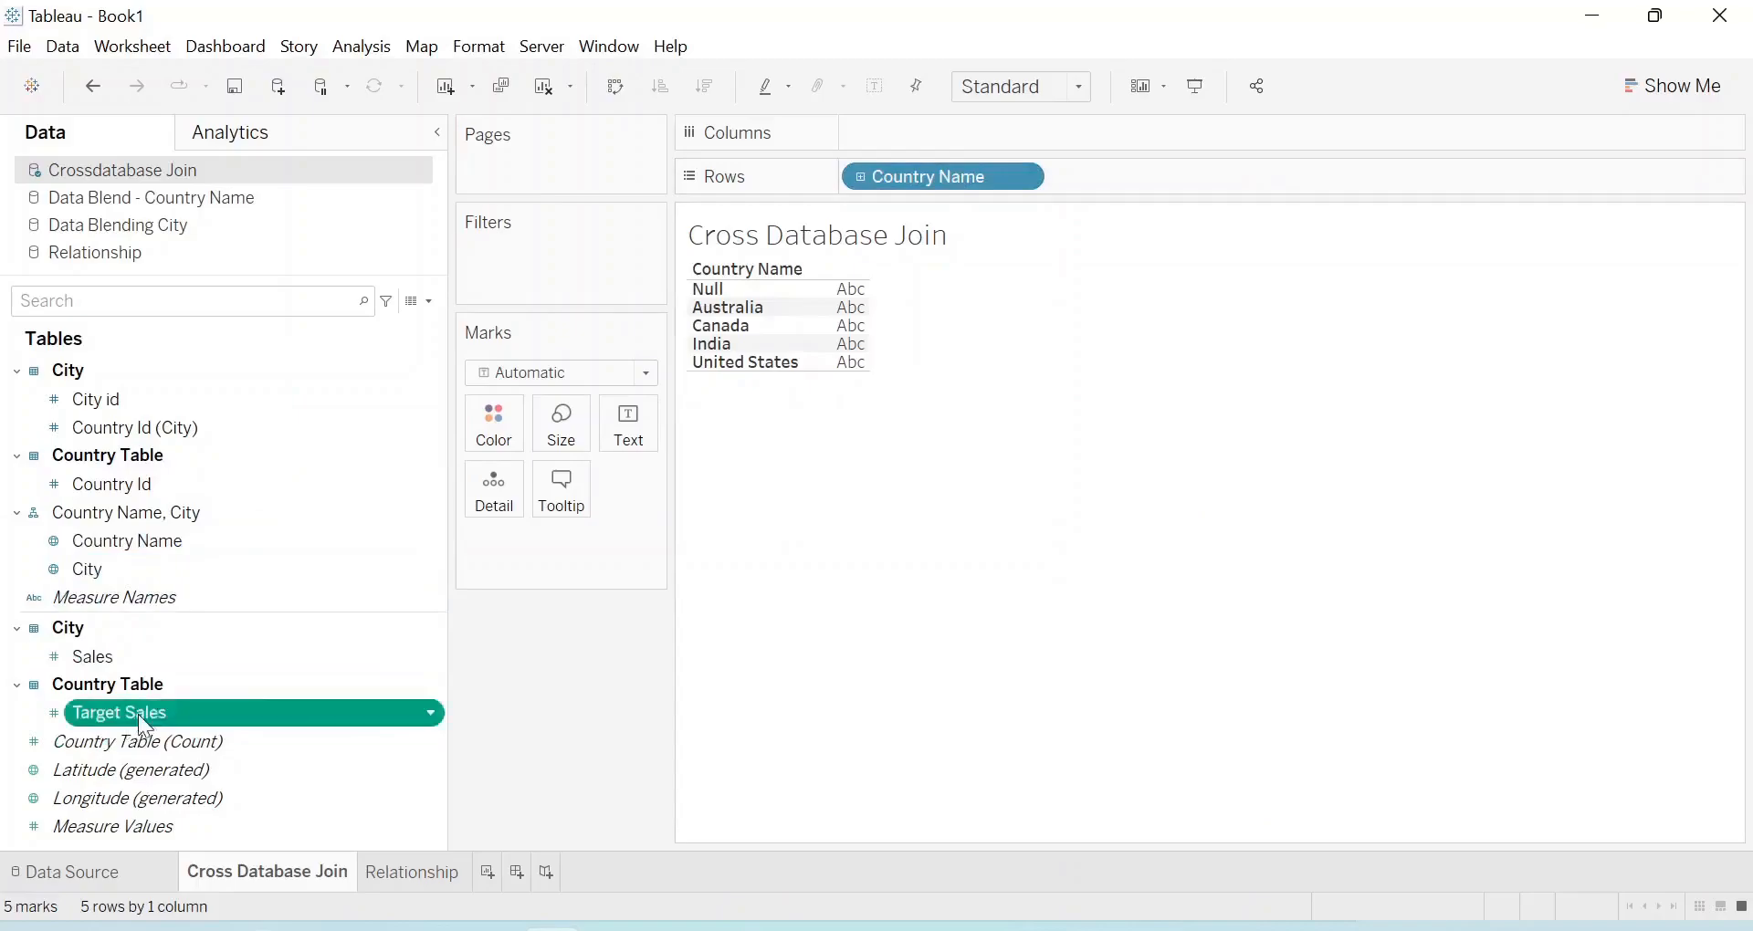
Add Target Sales from the Country Table to the rows after Country Name as a discrete field
drag(139, 714, 1076, 184)
right_click(1083, 177)
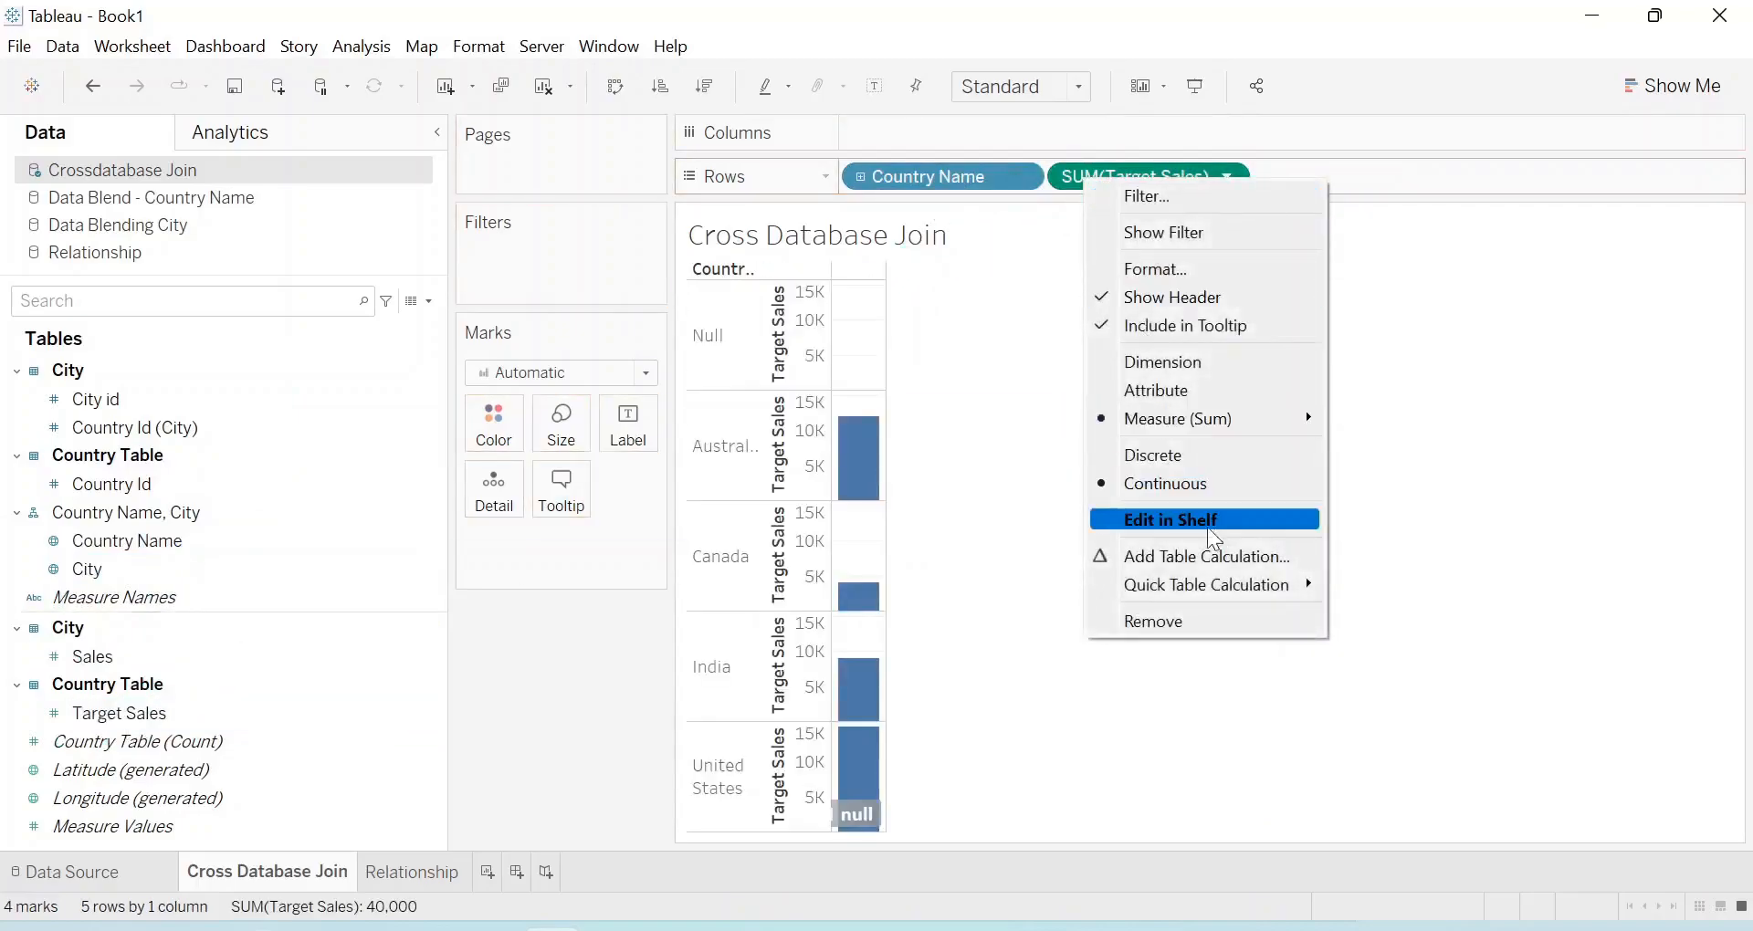
click(1167, 454)
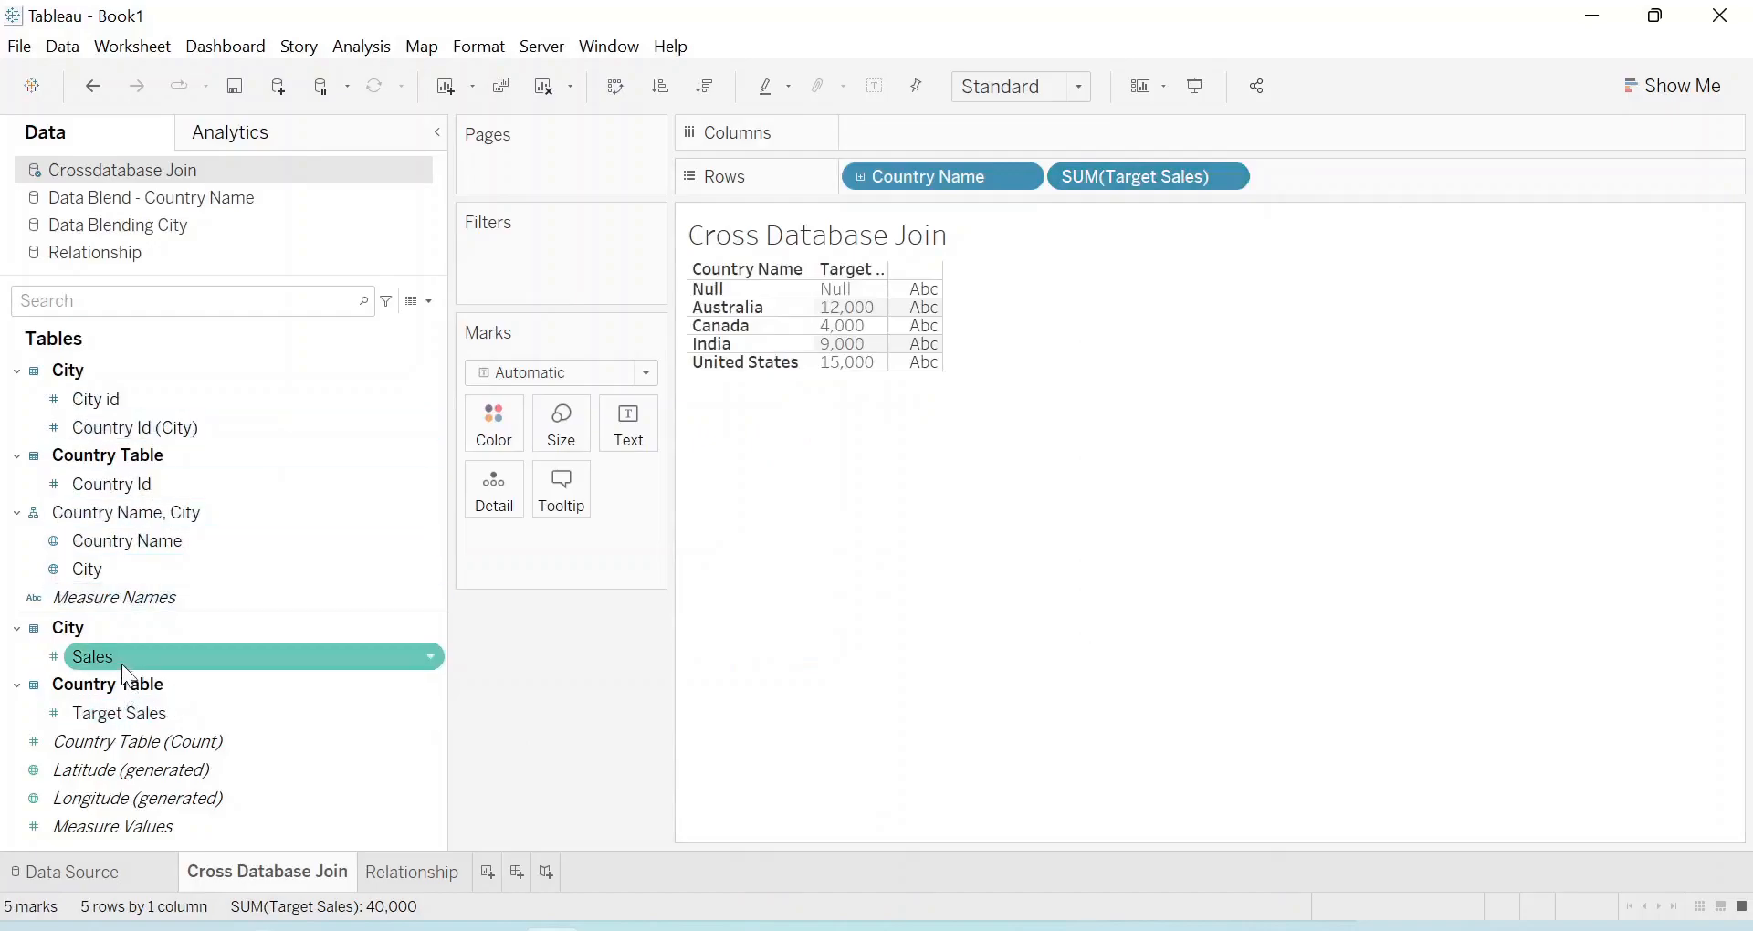
Add Sales from the City table to the rows as a discrete field, and widen the Target Sales and Sales columns
drag(121, 657, 1307, 174)
right_click(1312, 178)
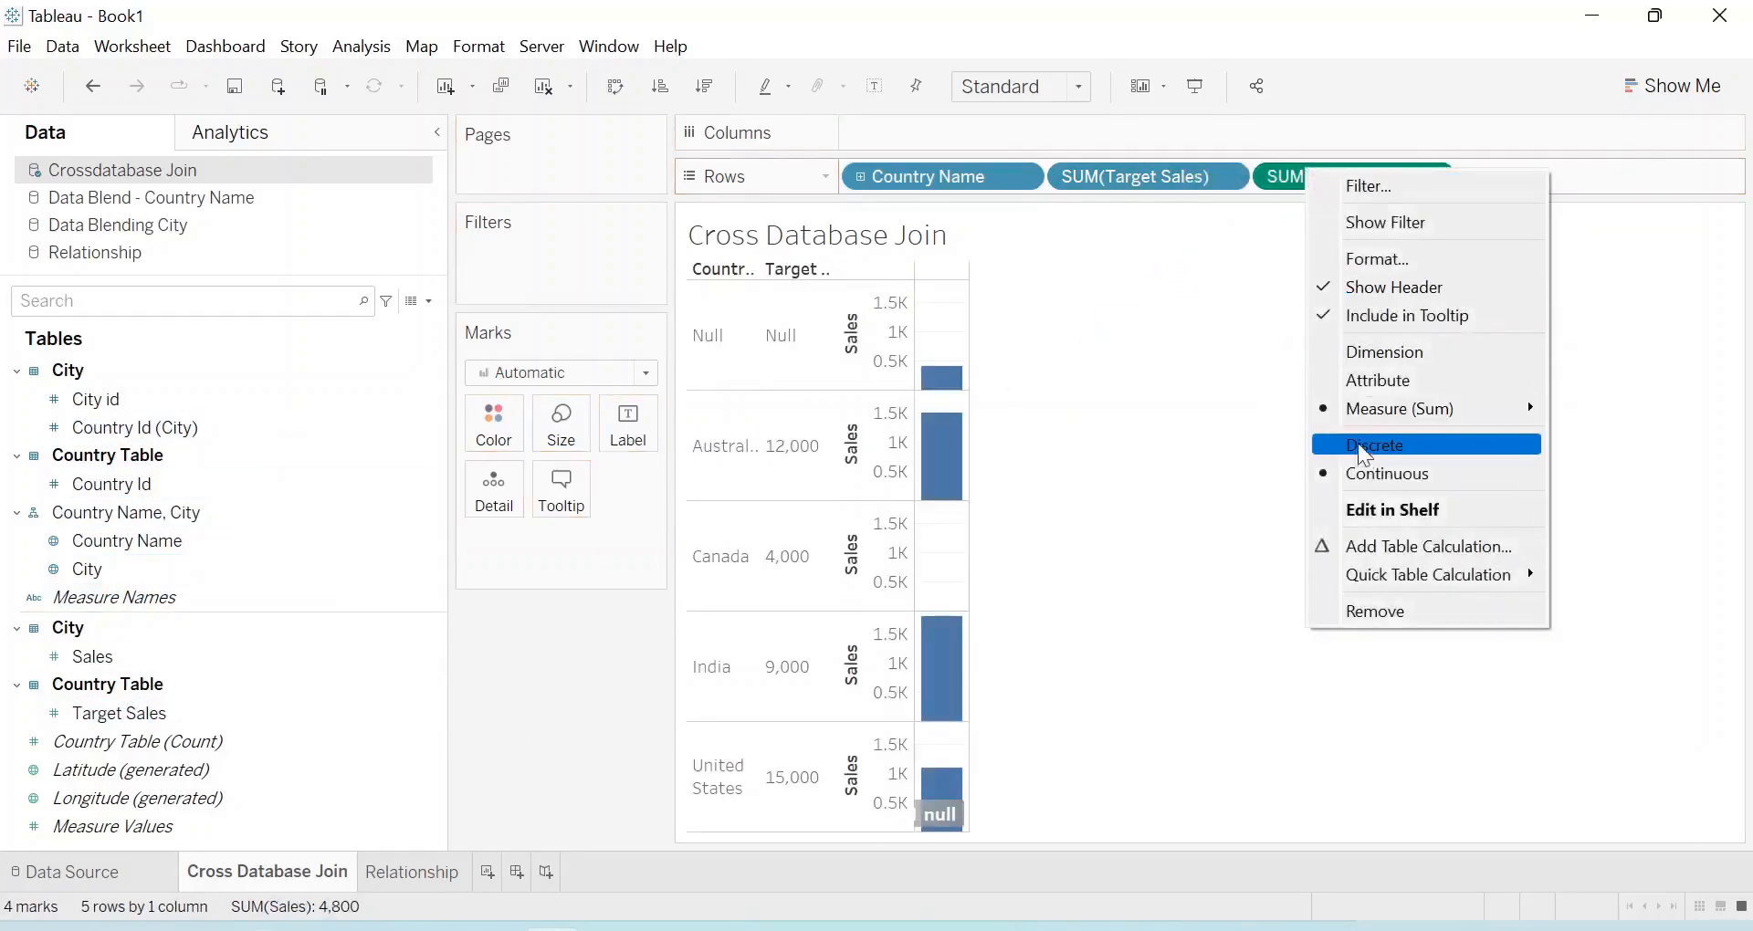
click(1359, 445)
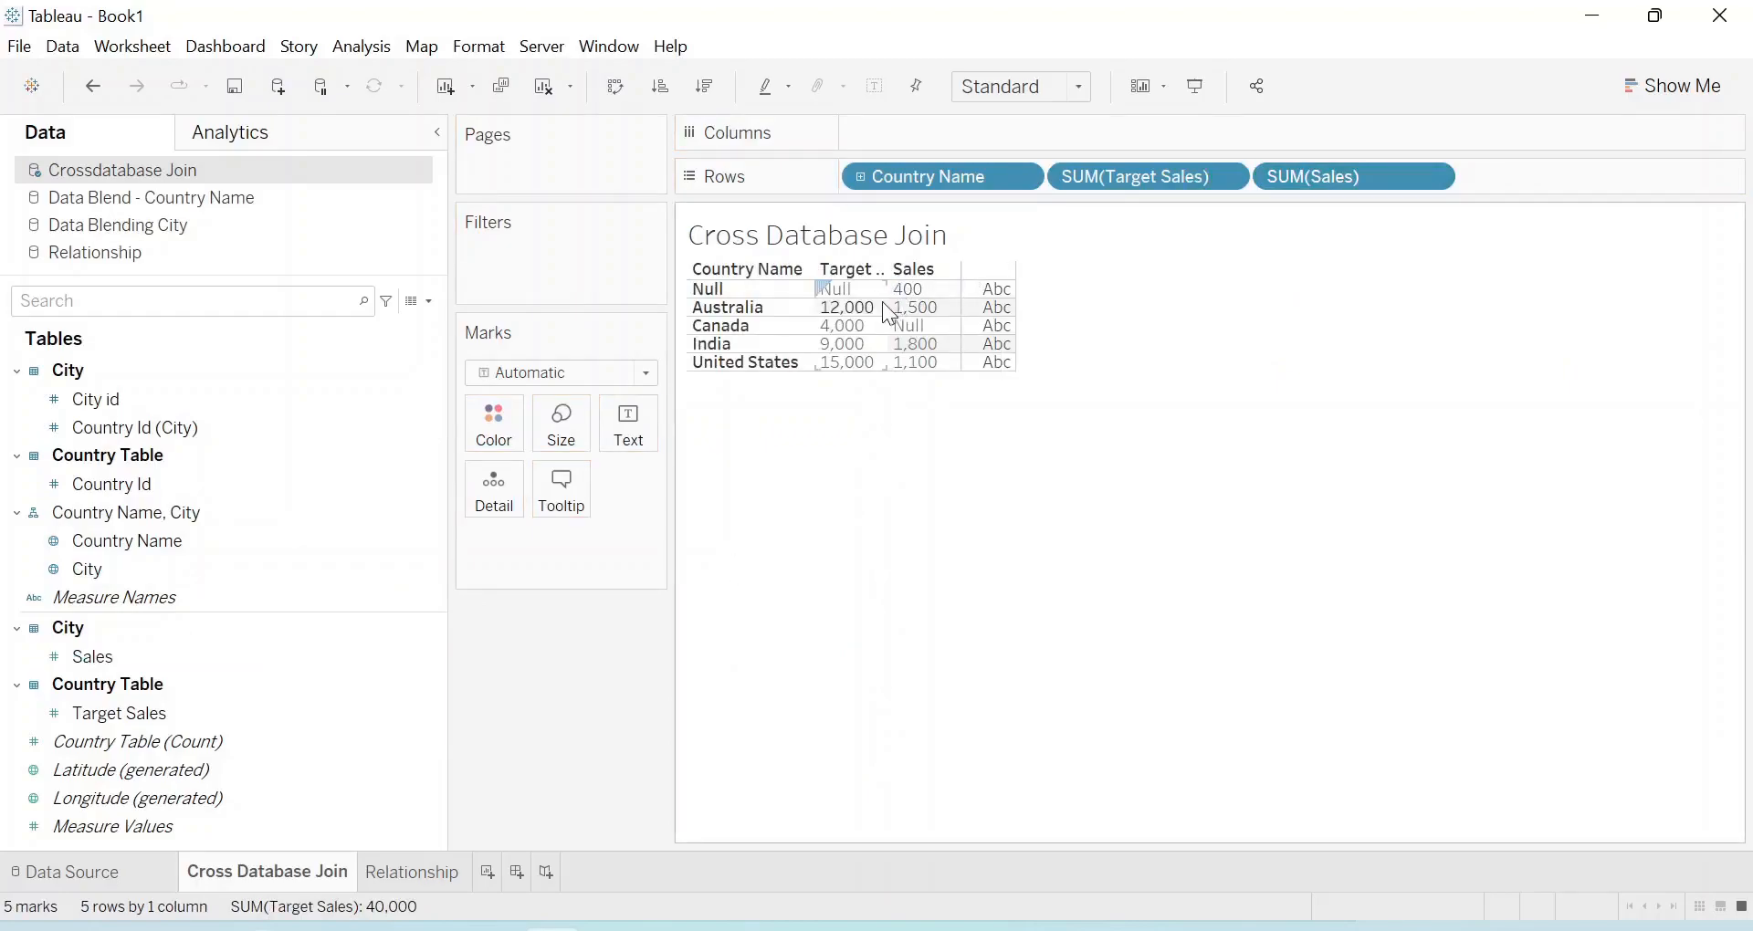
drag(887, 315, 1075, 308)
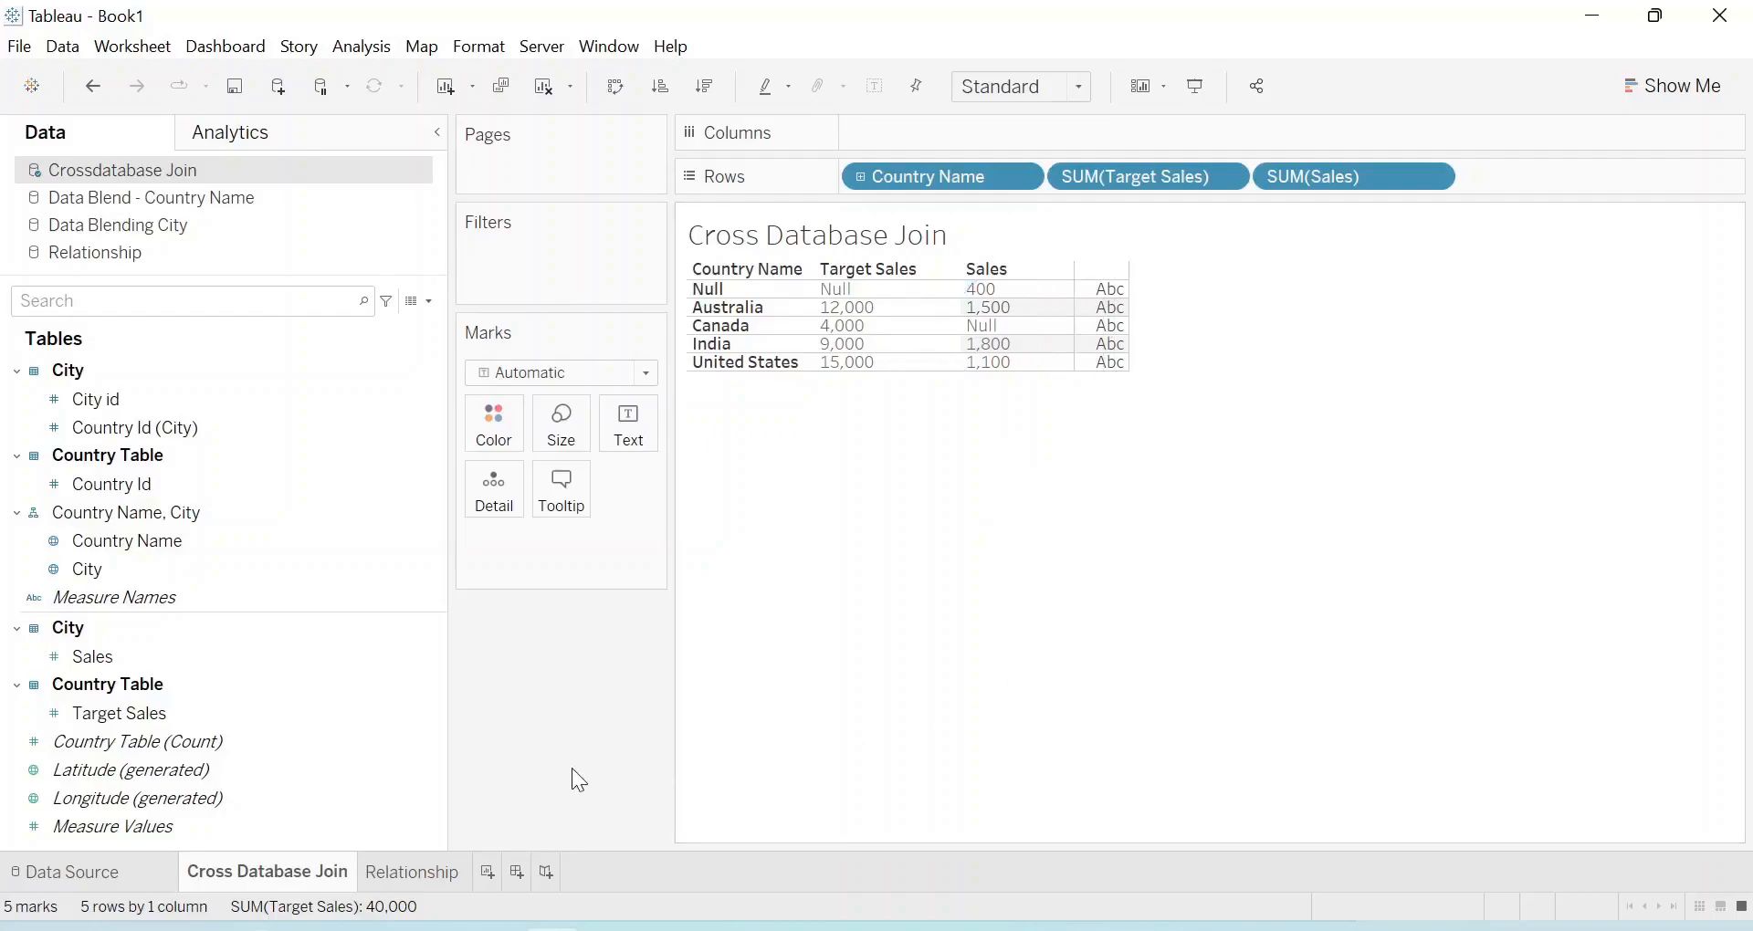
Create a new dashboard and place the Relationship sheet on it
click(519, 875)
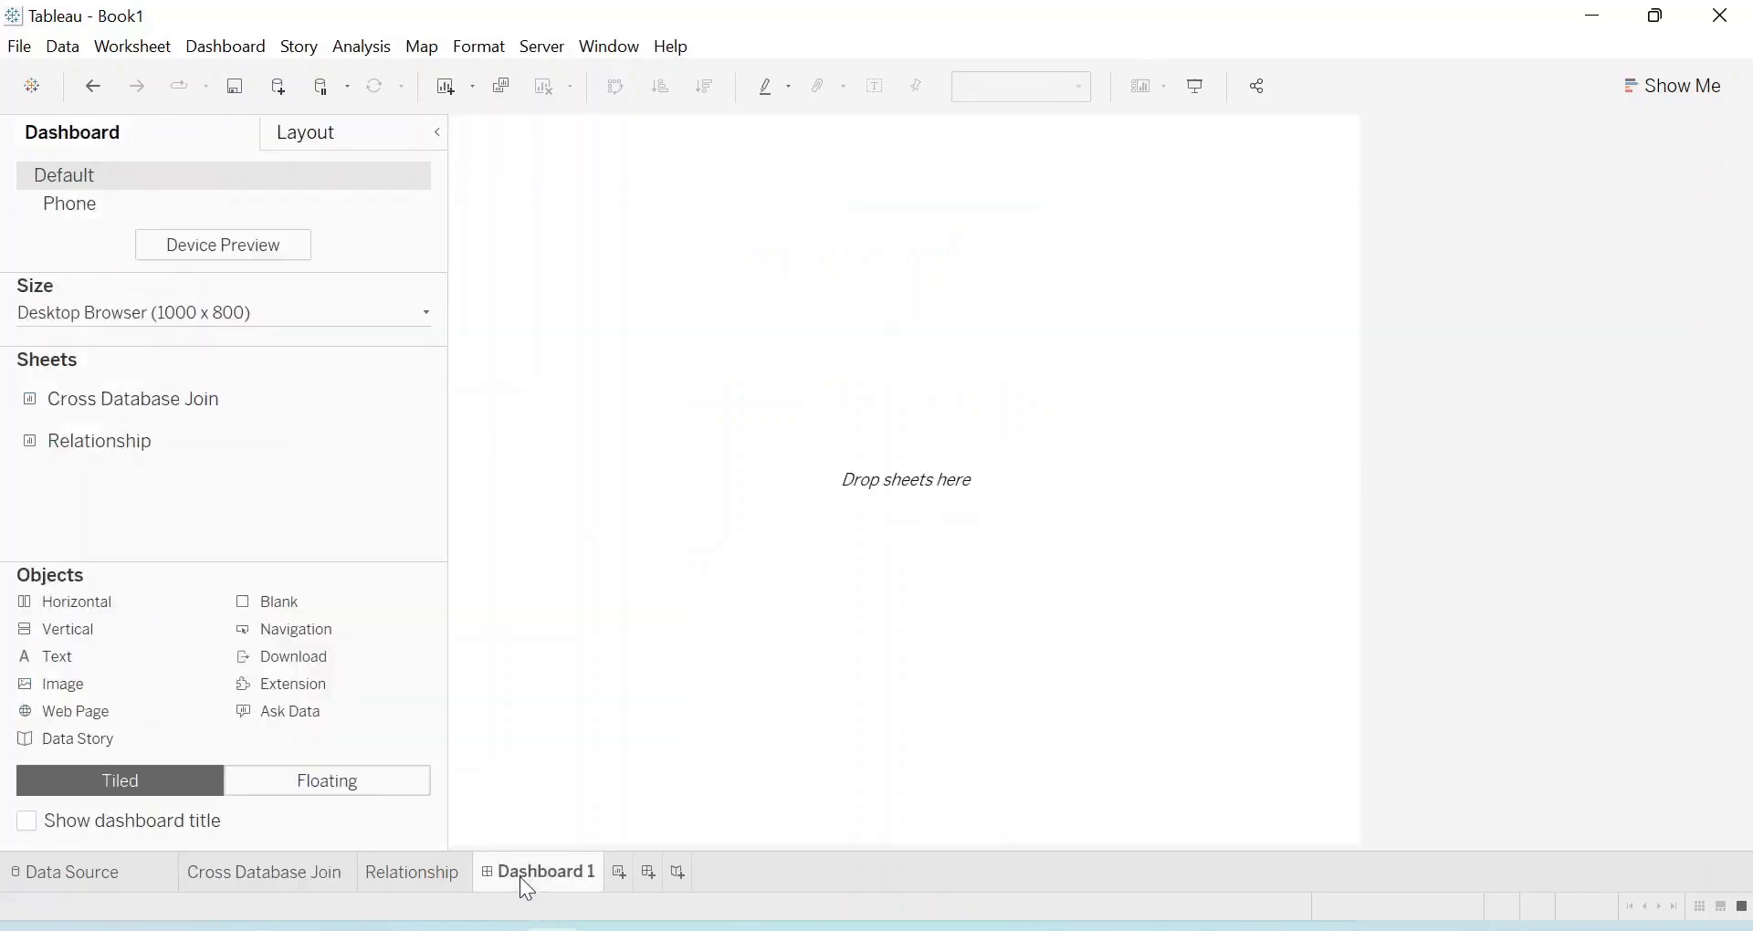
double_click(96, 444)
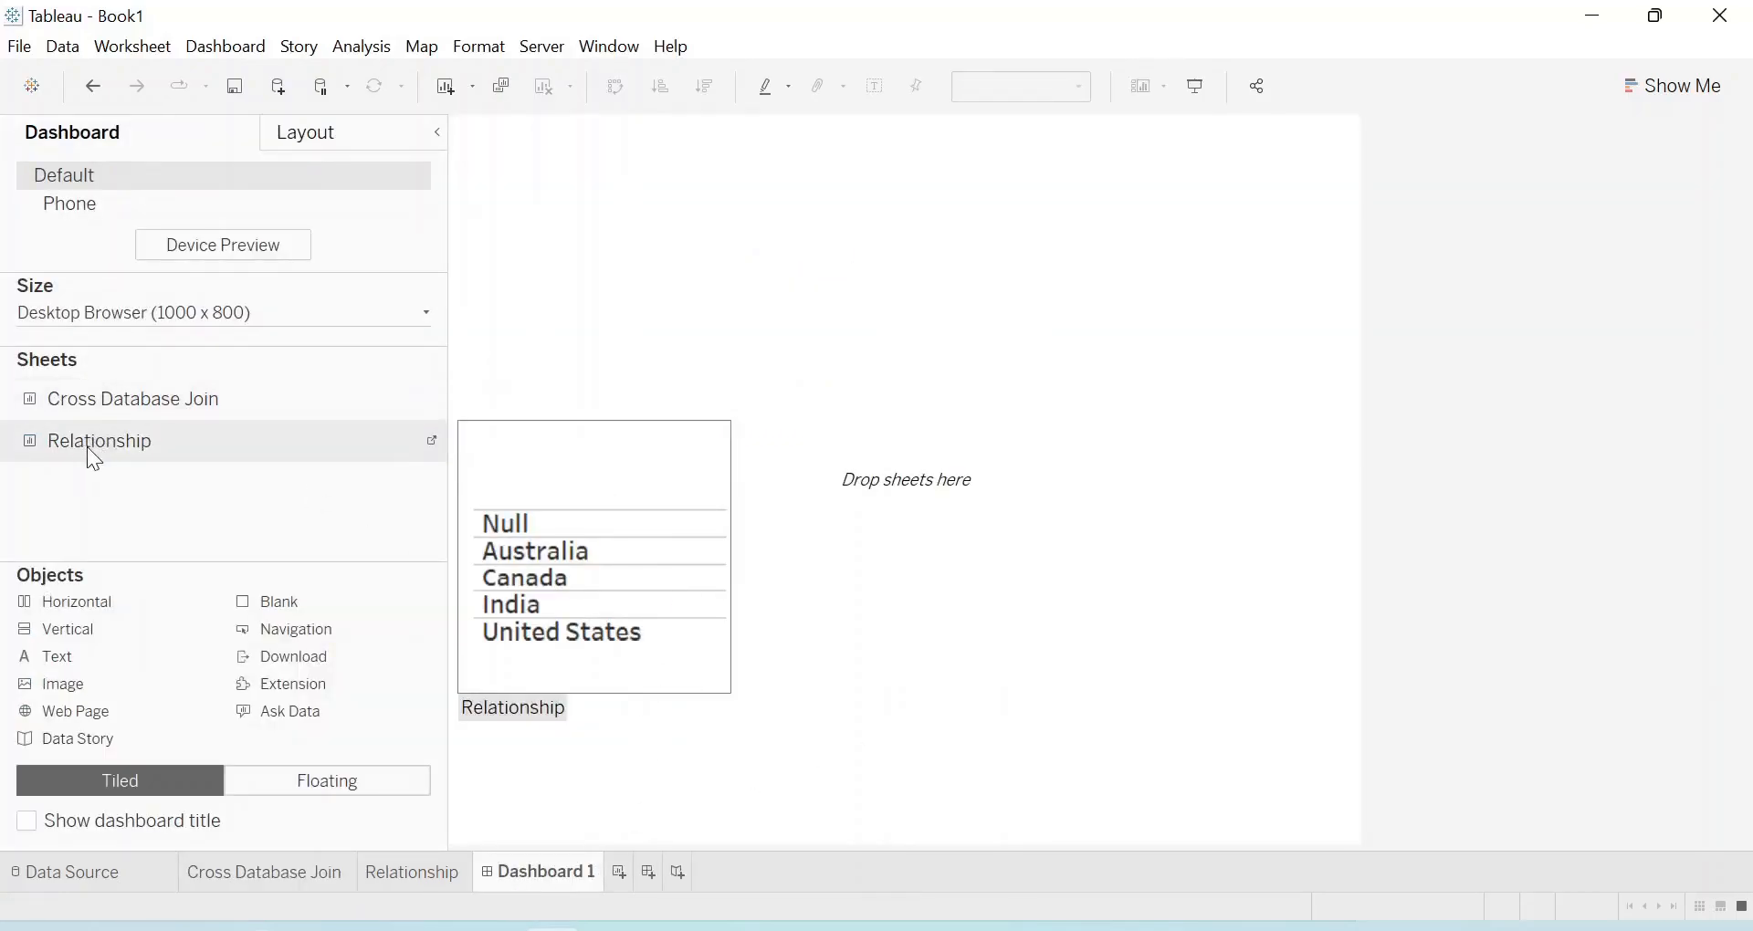
drag(94, 459, 672, 415)
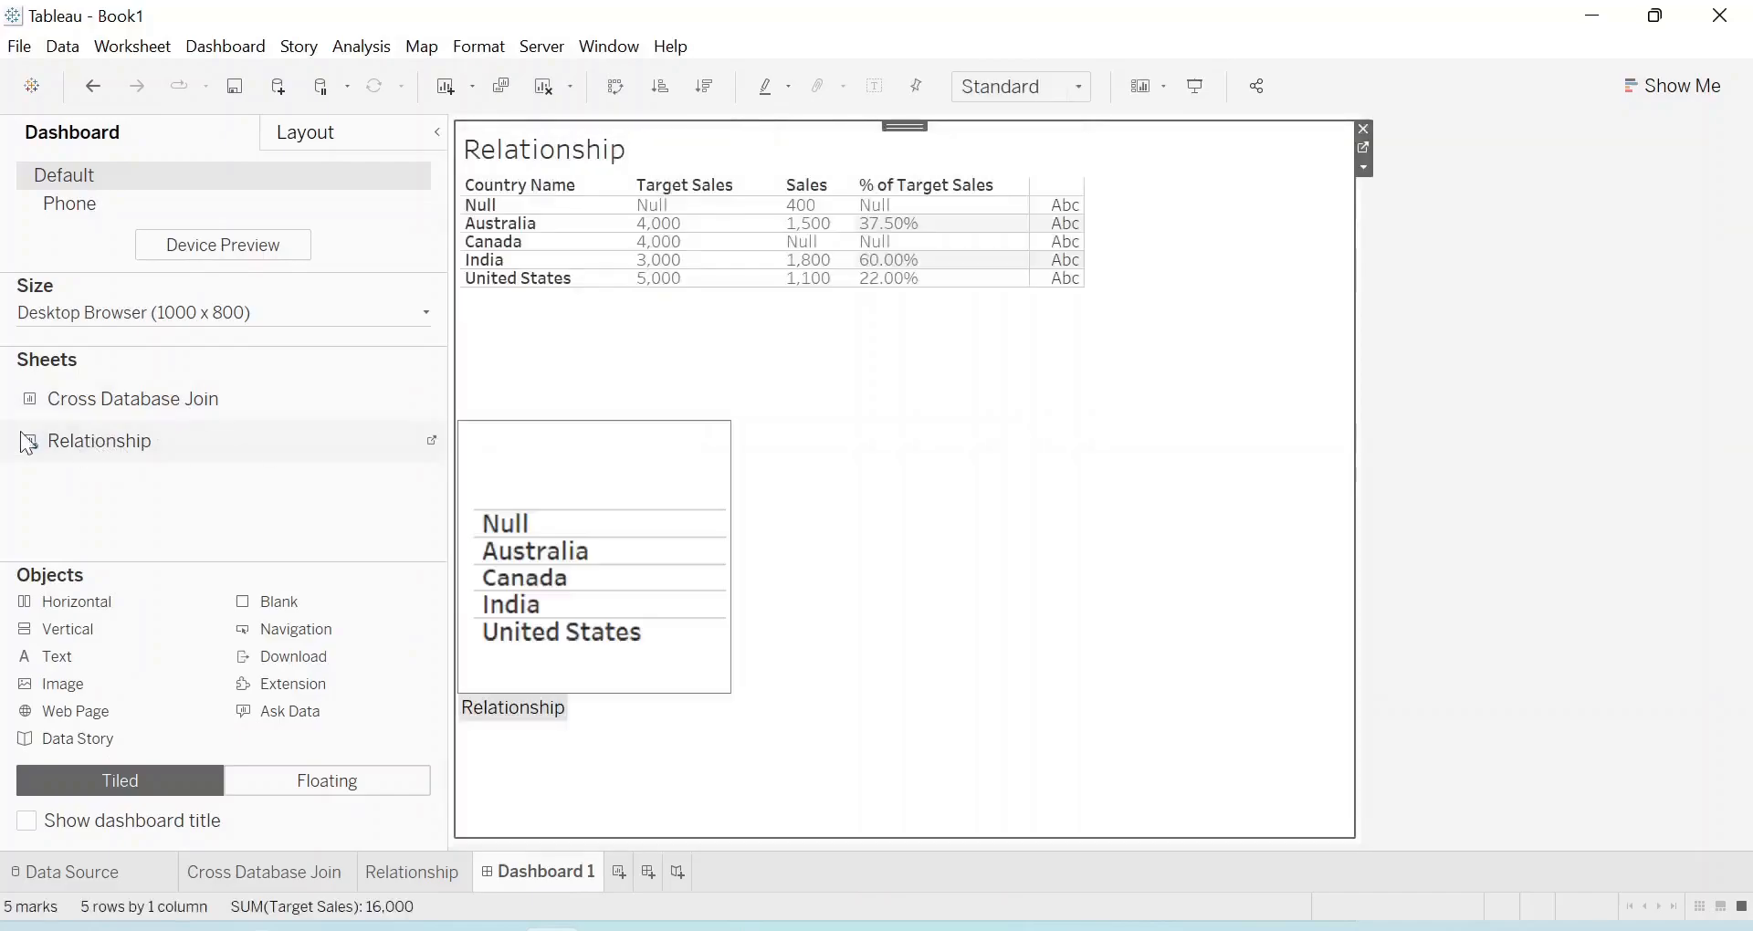
Set the dashboard size to Automatic and place the Cross Database Join sheet beside the Relationship sheet
click(129, 306)
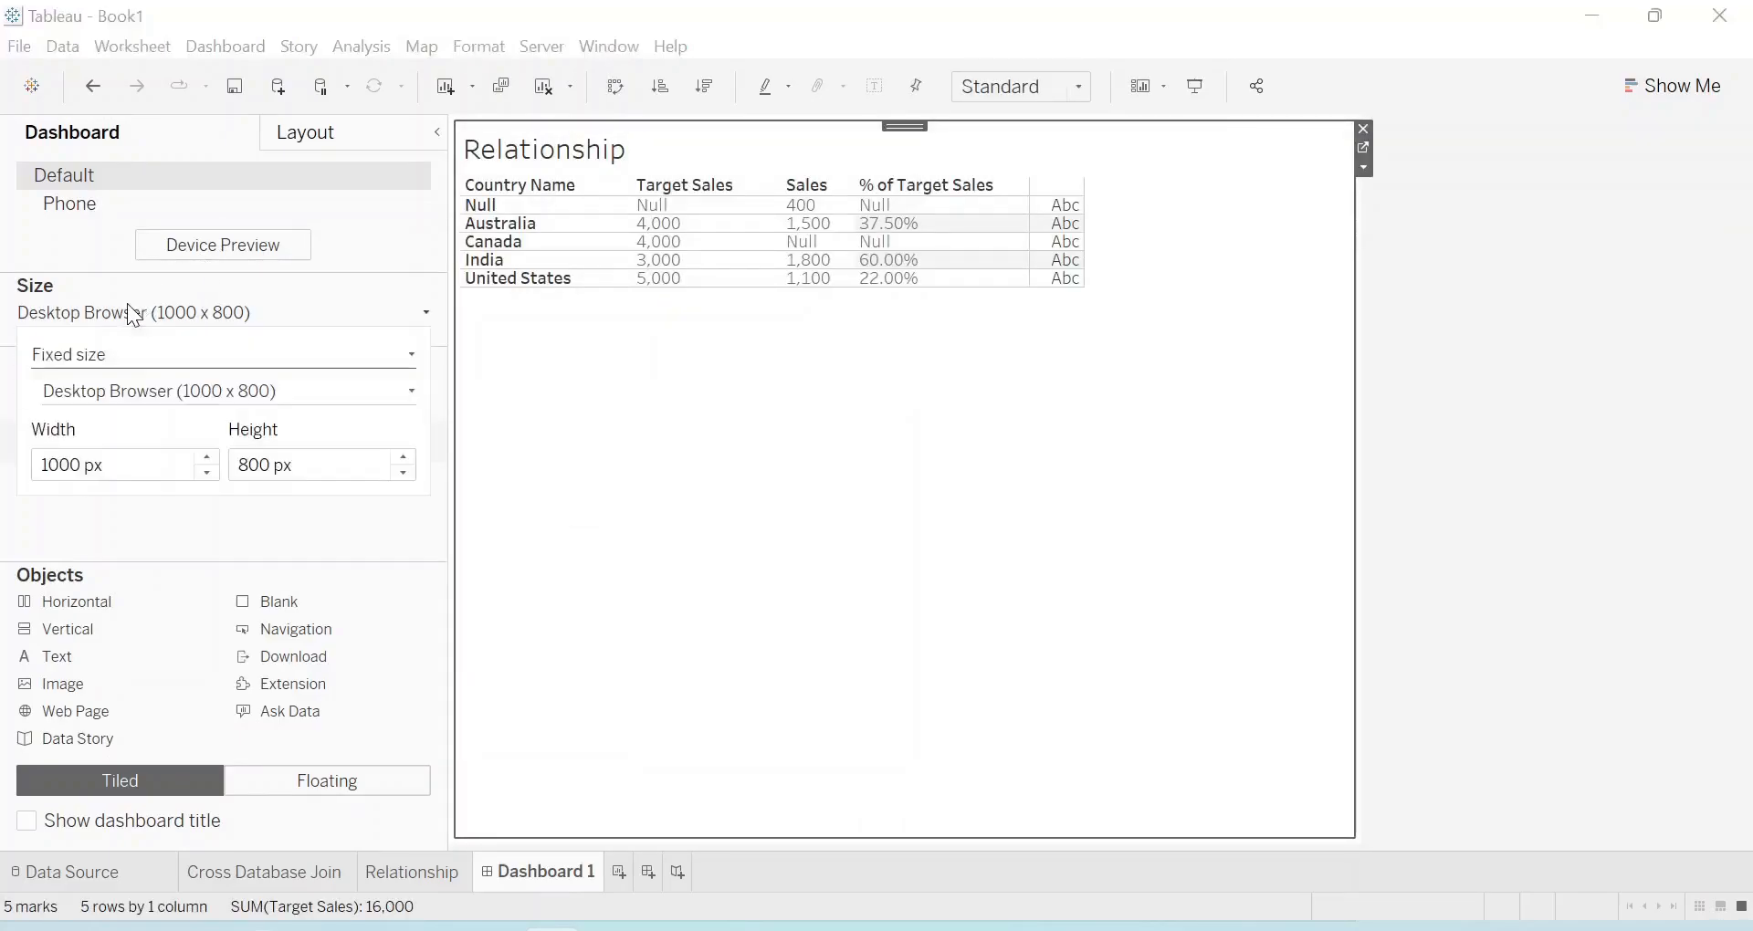
click(134, 353)
click(112, 400)
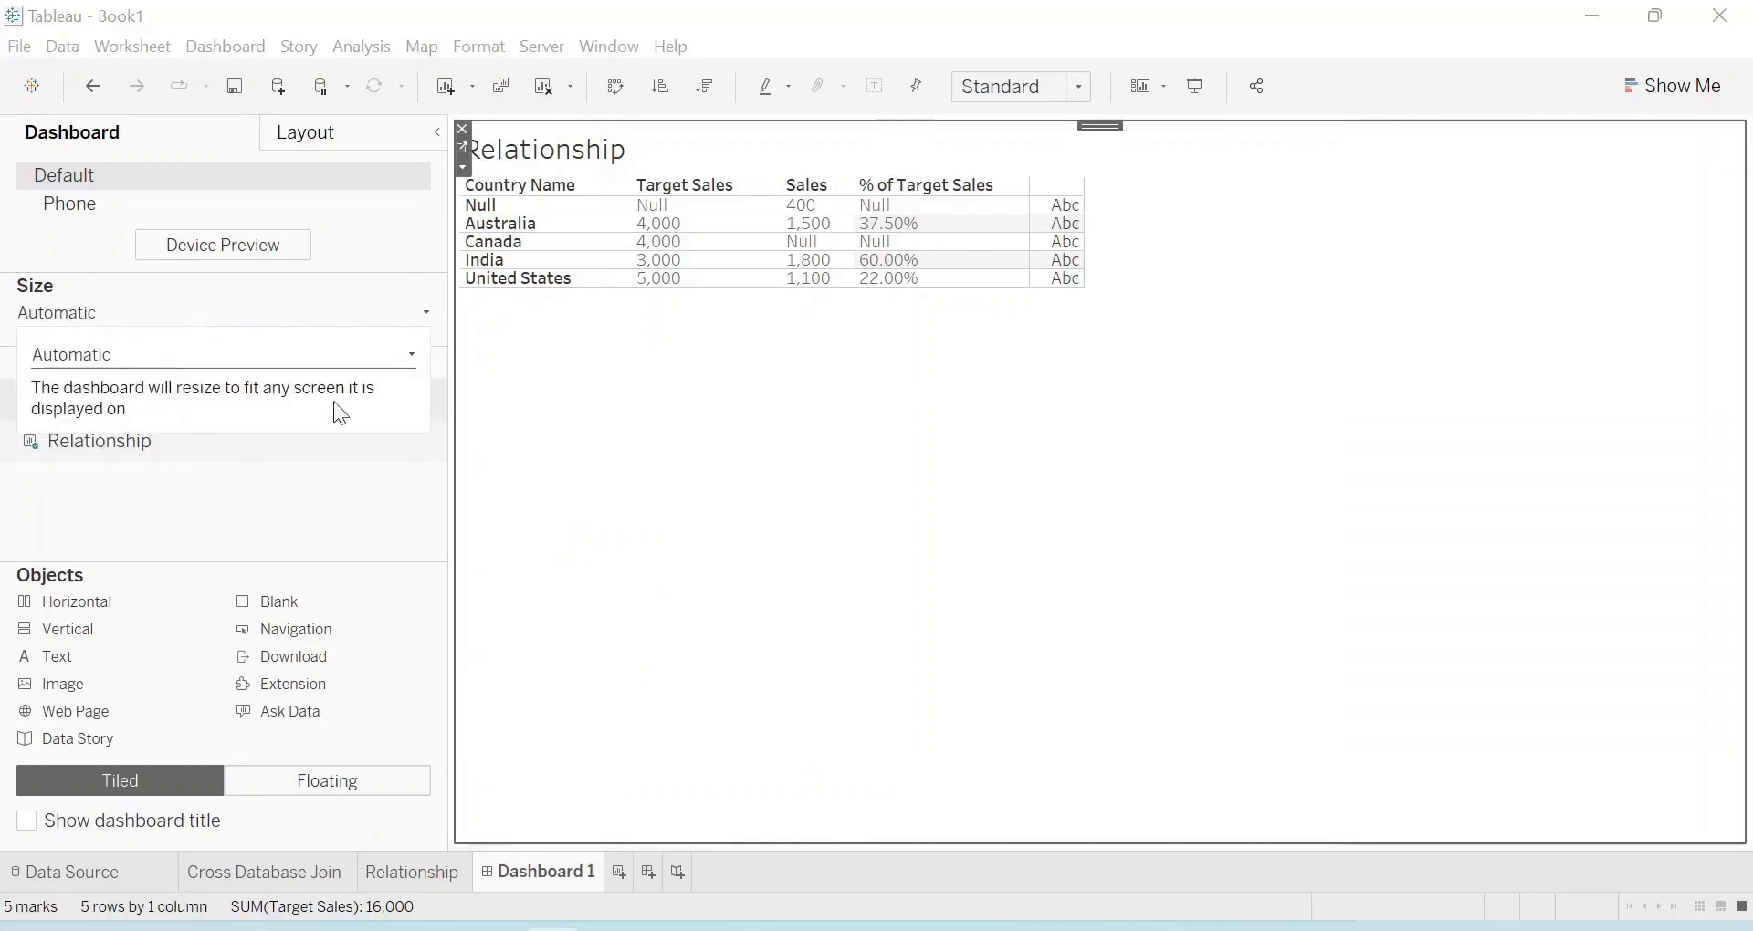
click(233, 538)
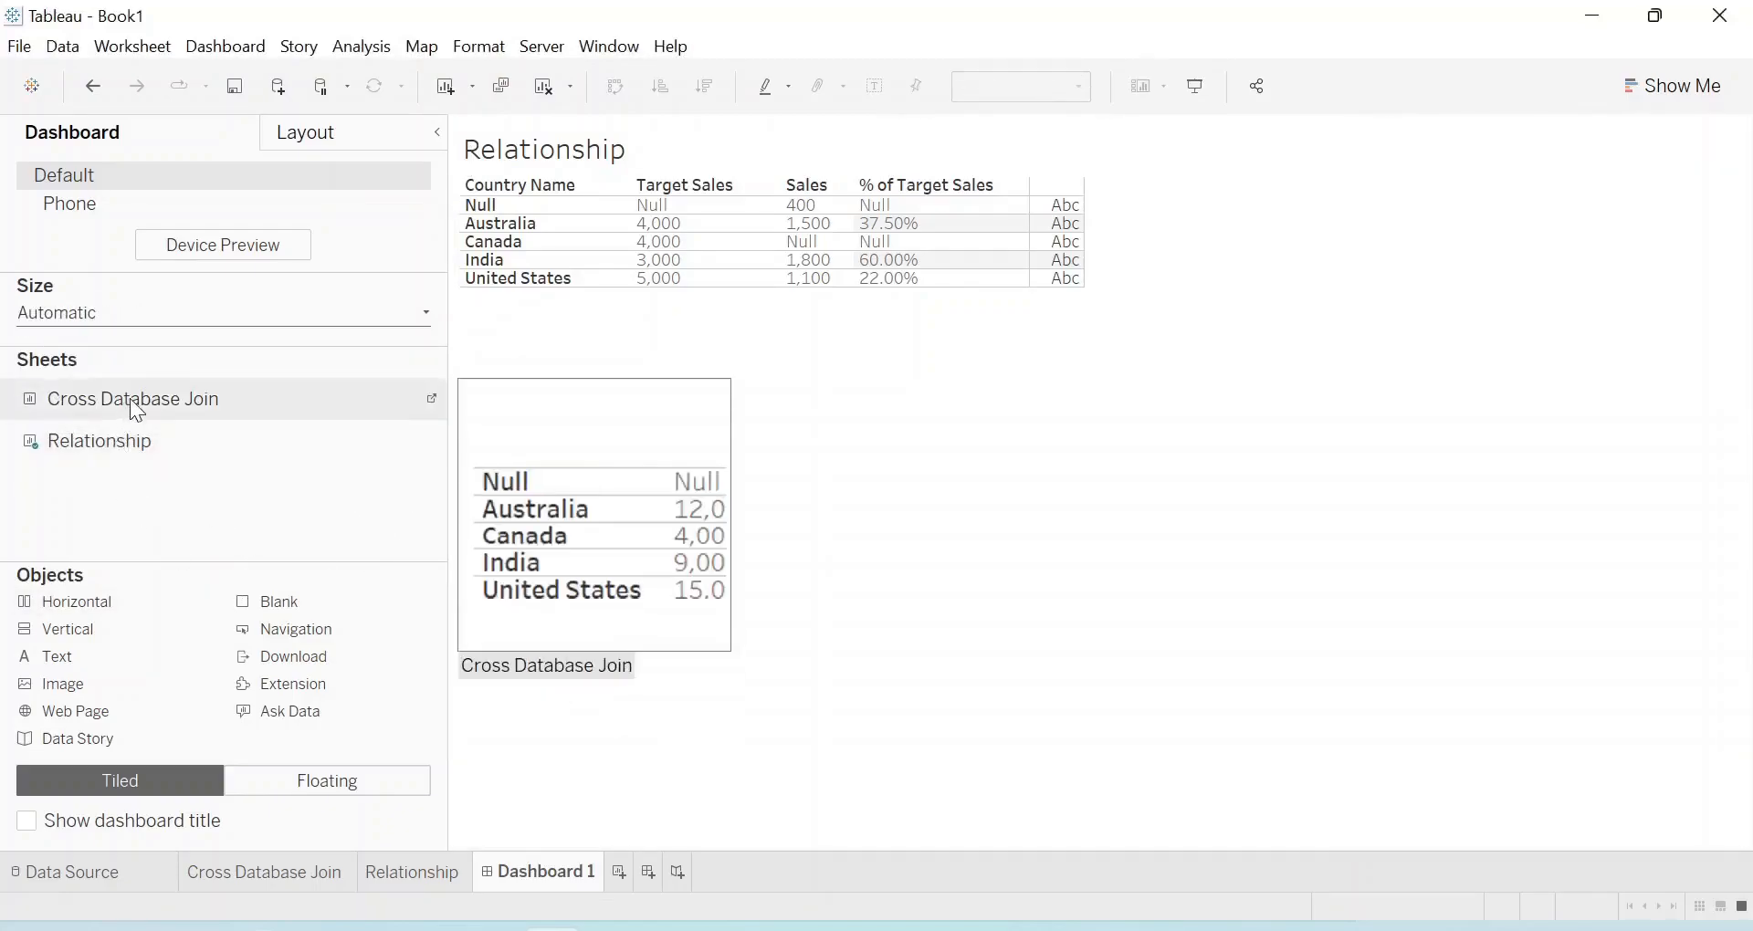
drag(130, 398, 1285, 439)
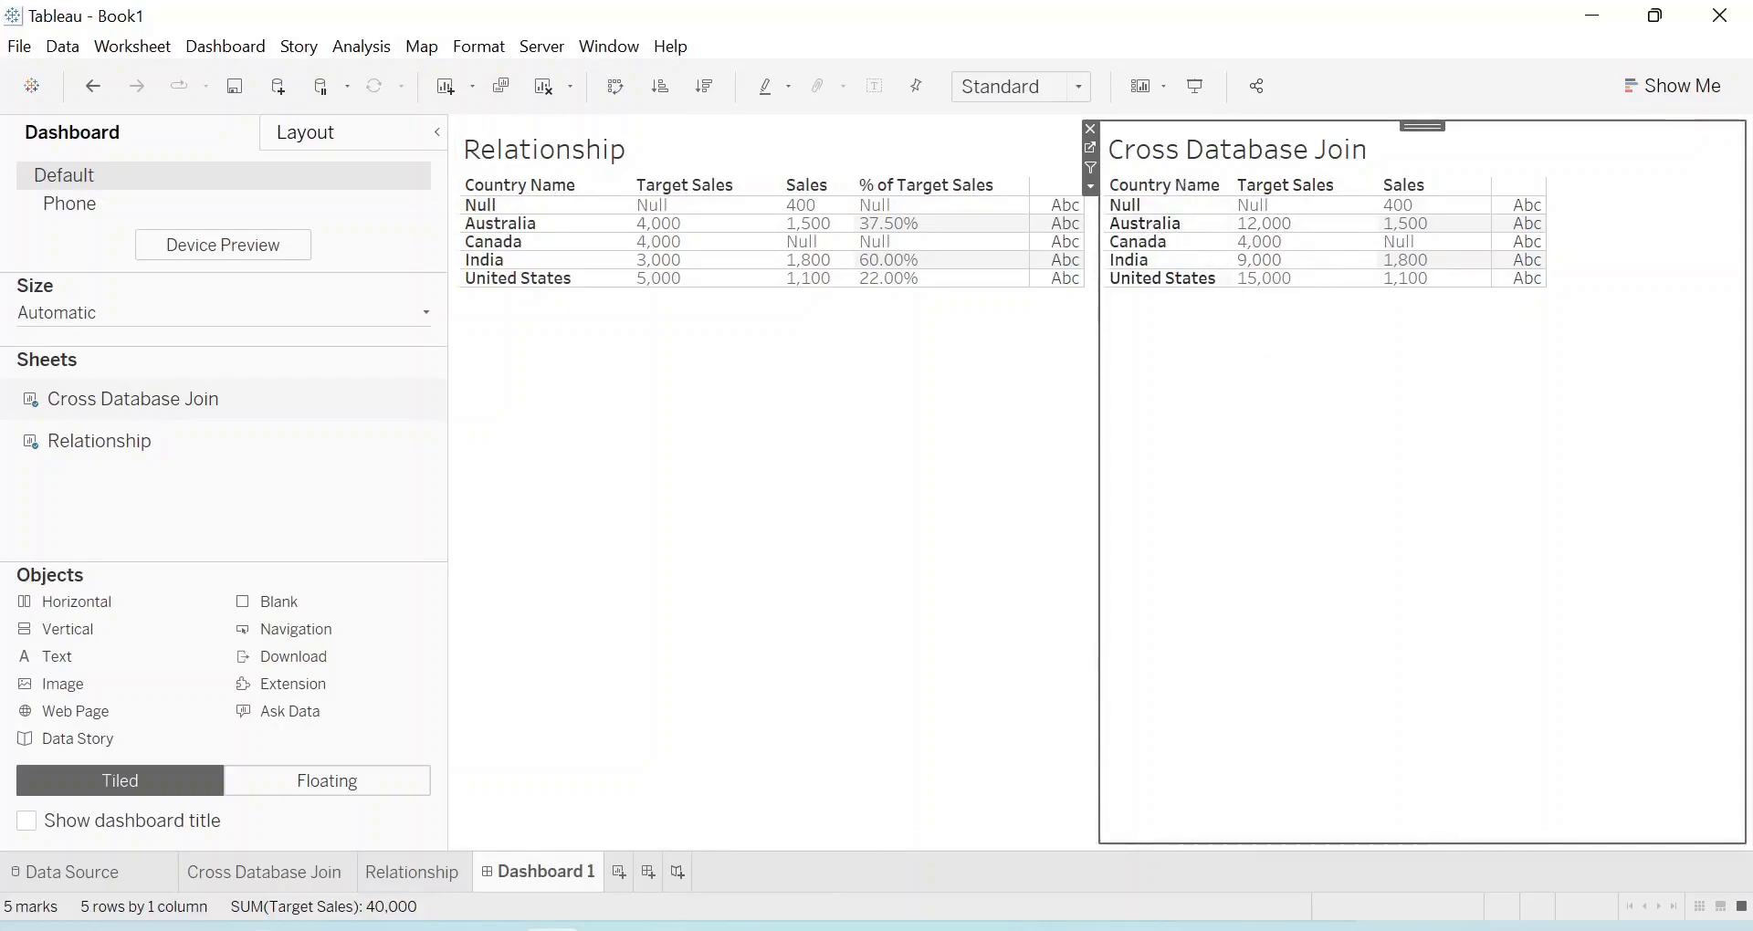
Check the source tables in the data.png image, and go from the Tableau dashboard to the Cross Database Join sheet
click(614, 930)
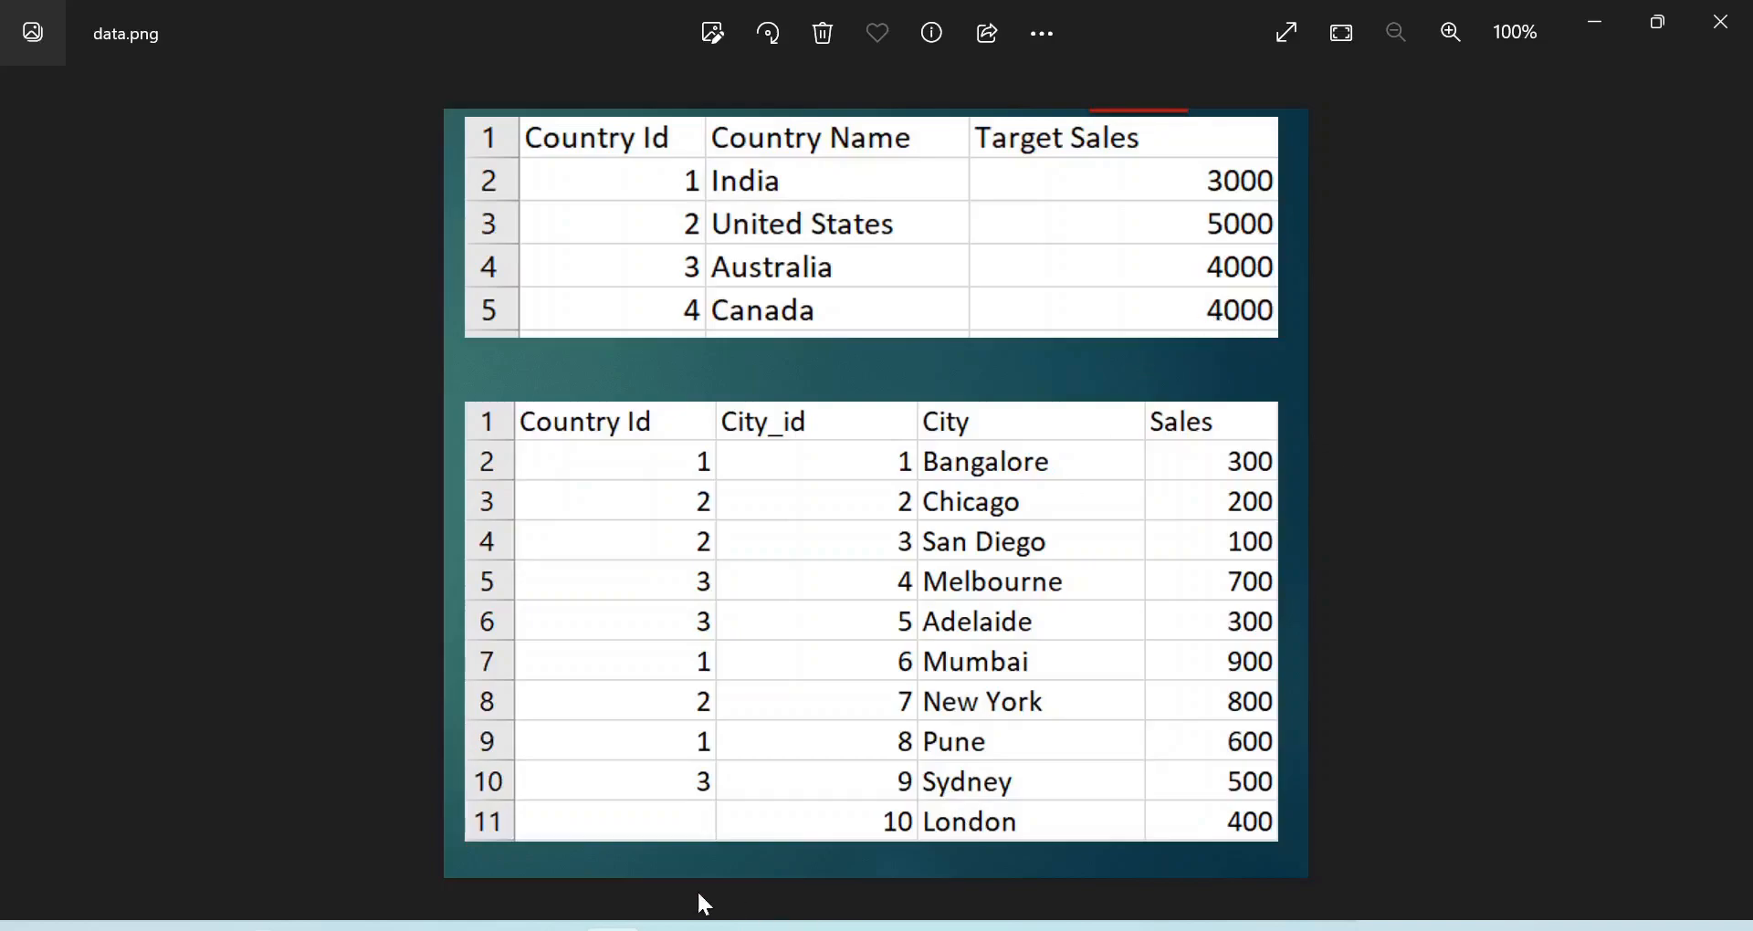
click(552, 930)
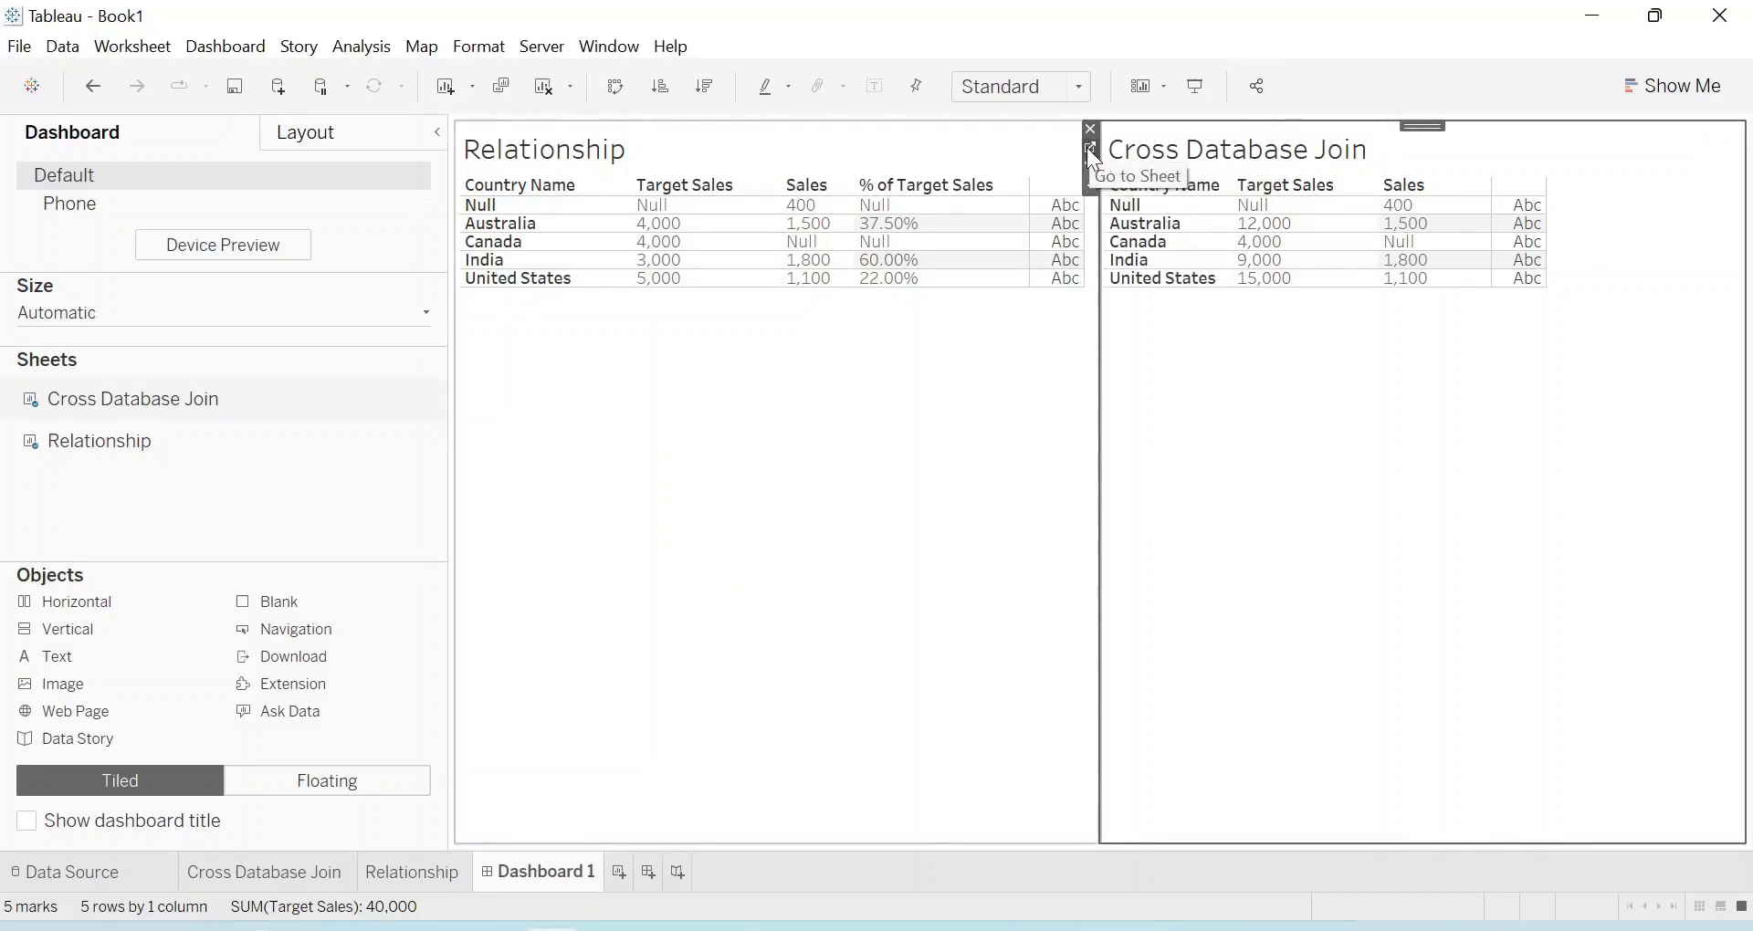
click(1090, 184)
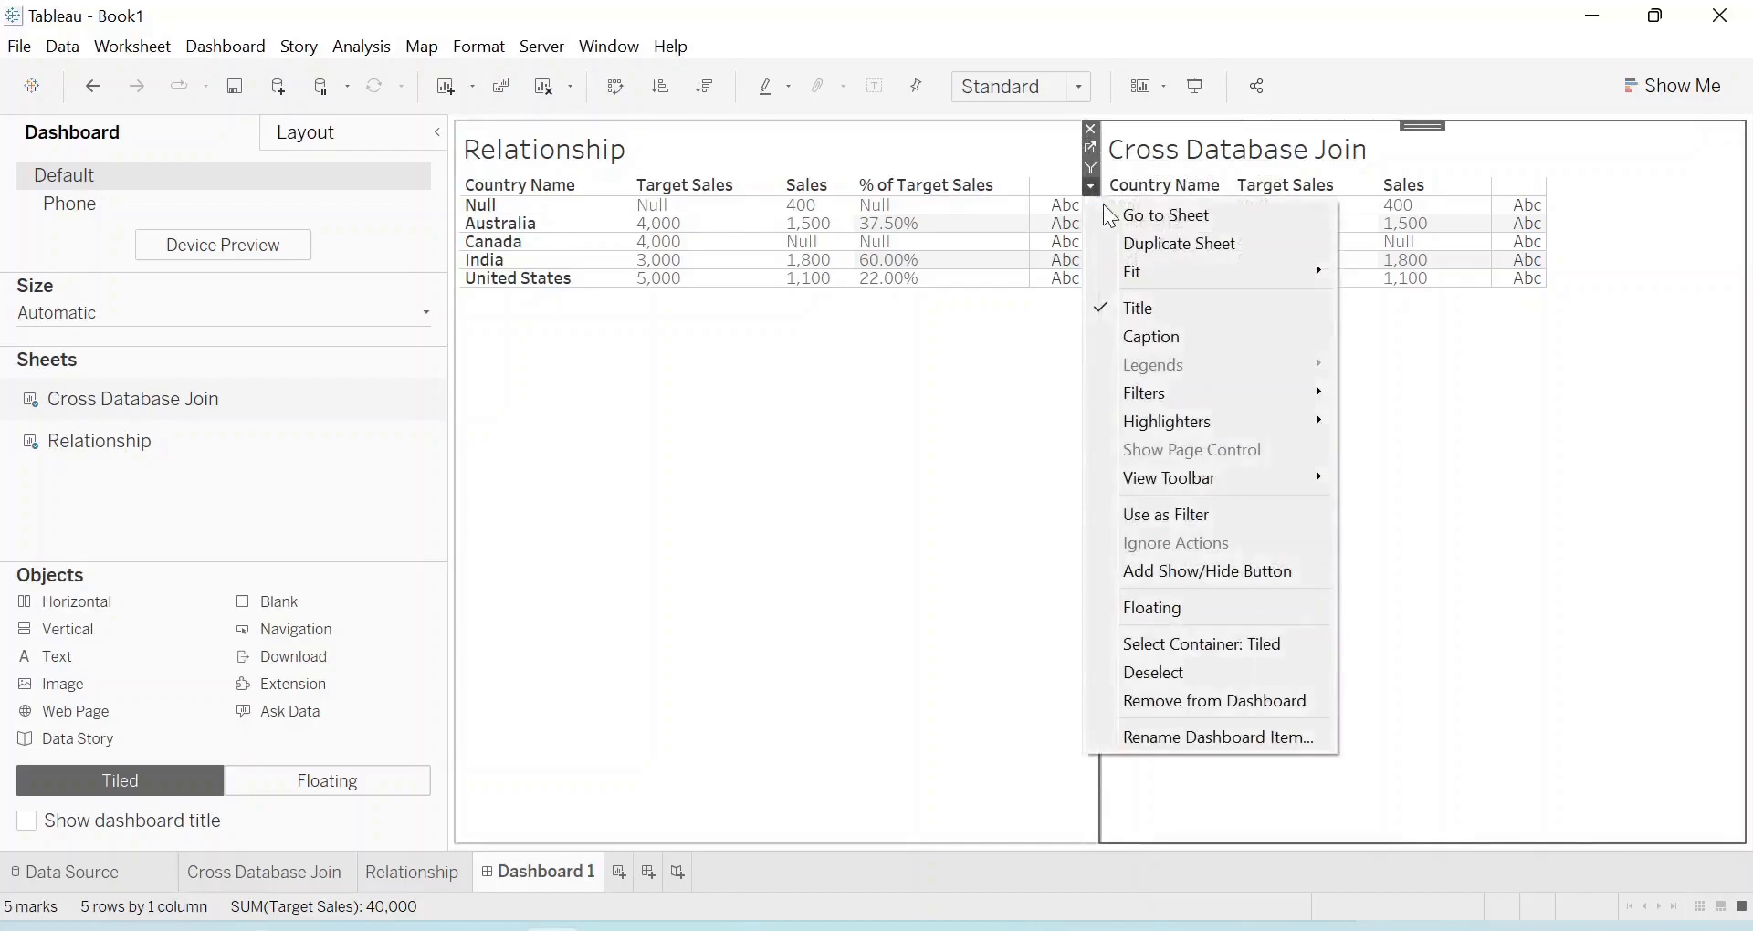
click(1140, 215)
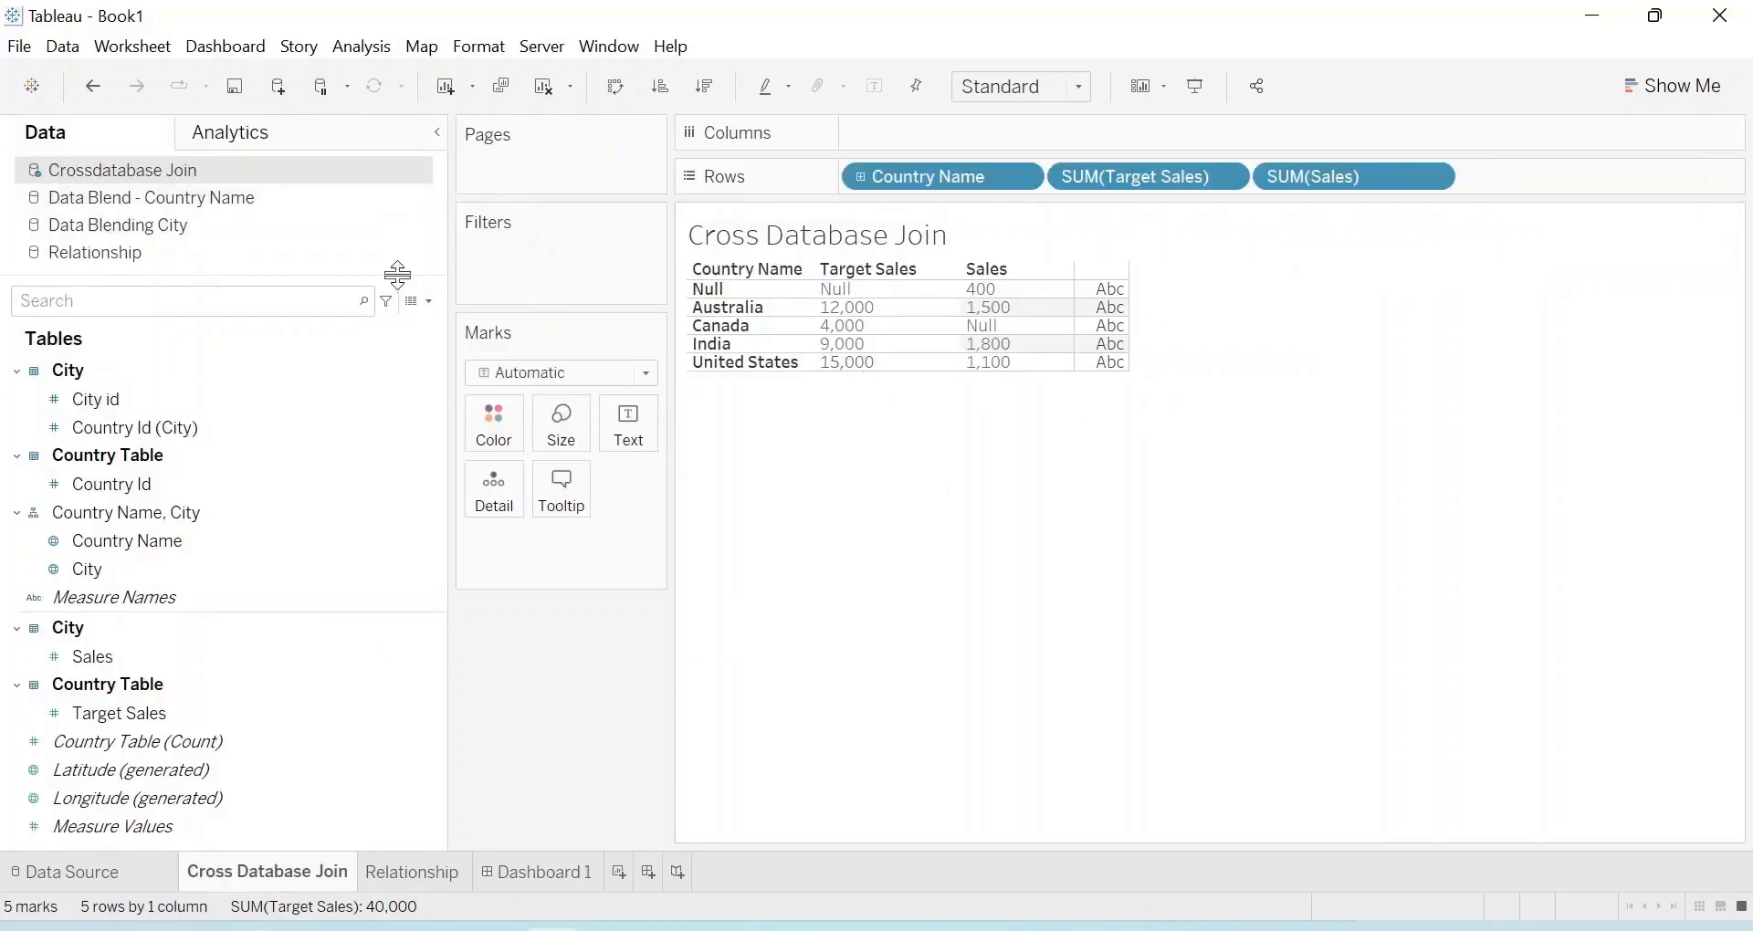
Start a calculated field named % of Target Sales in the Crossdatabase Join data source
click(425, 299)
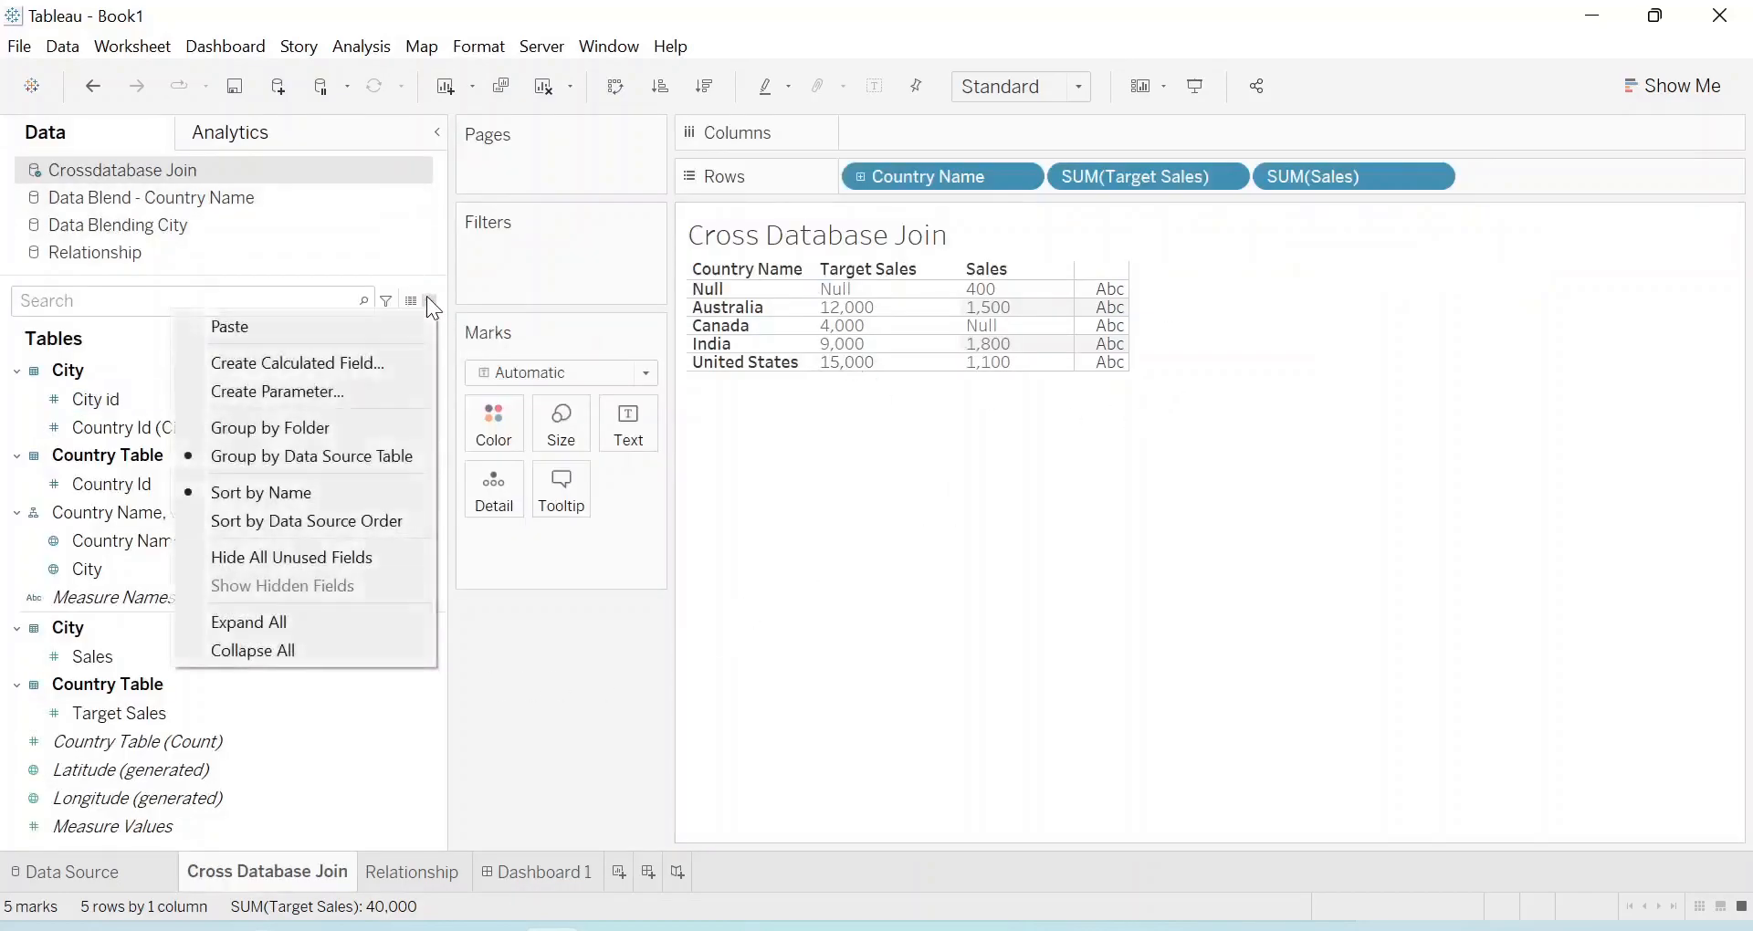
click(333, 364)
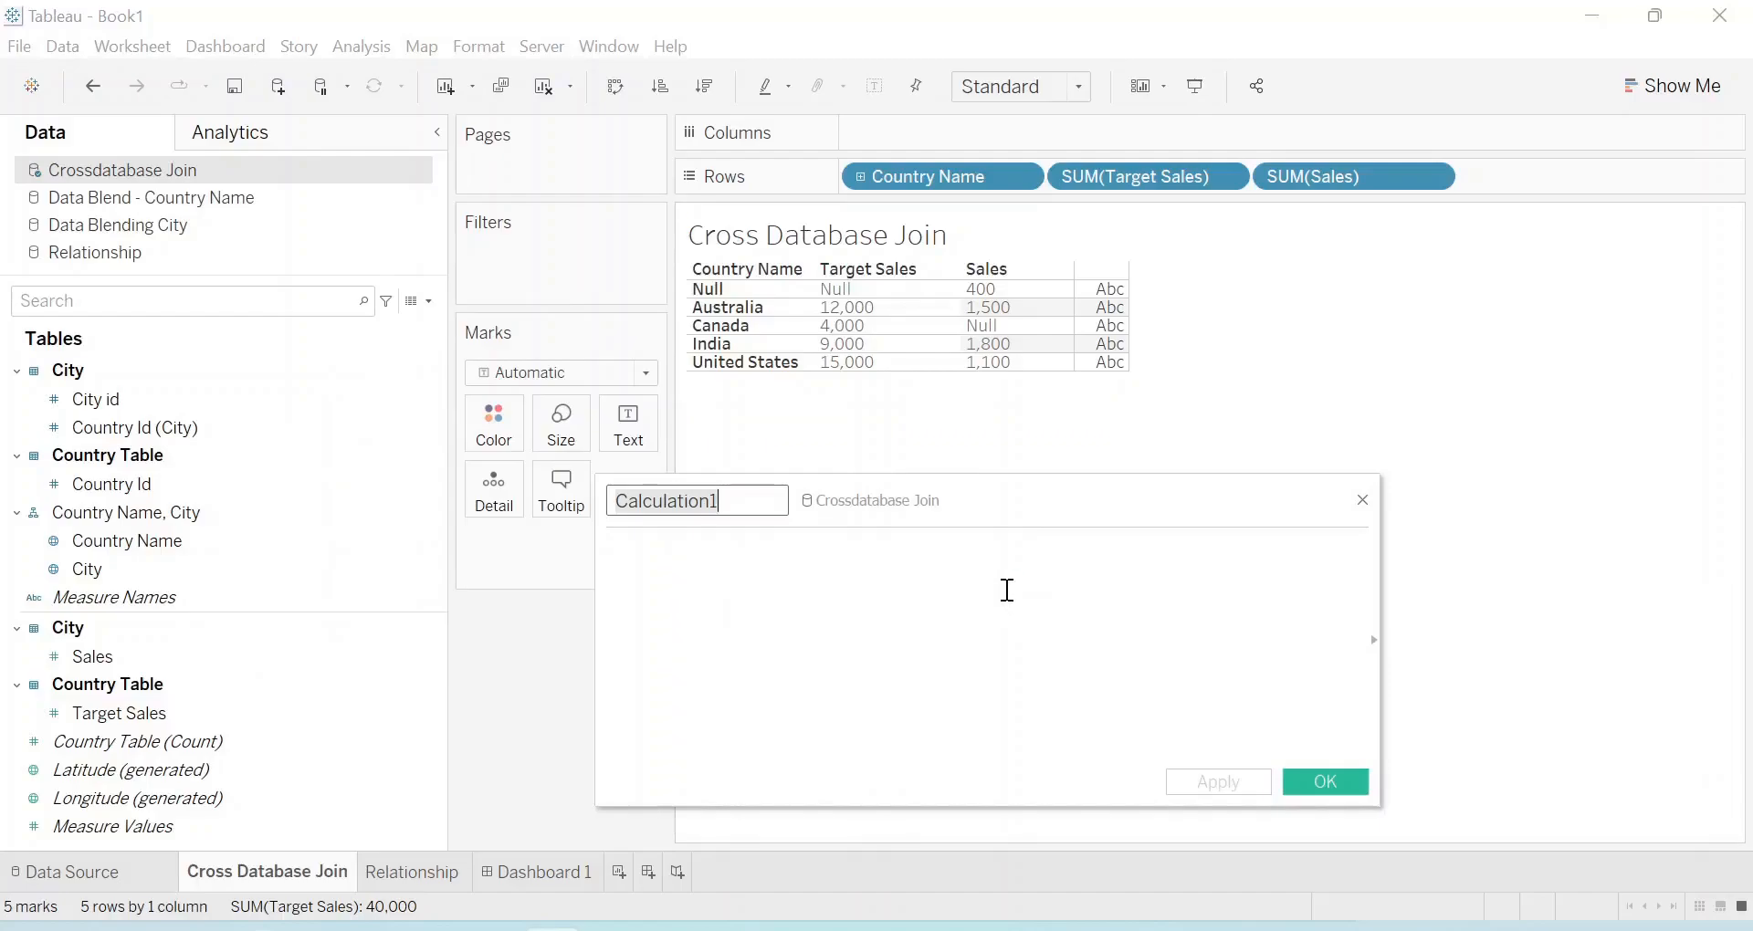
text(% of Ta)
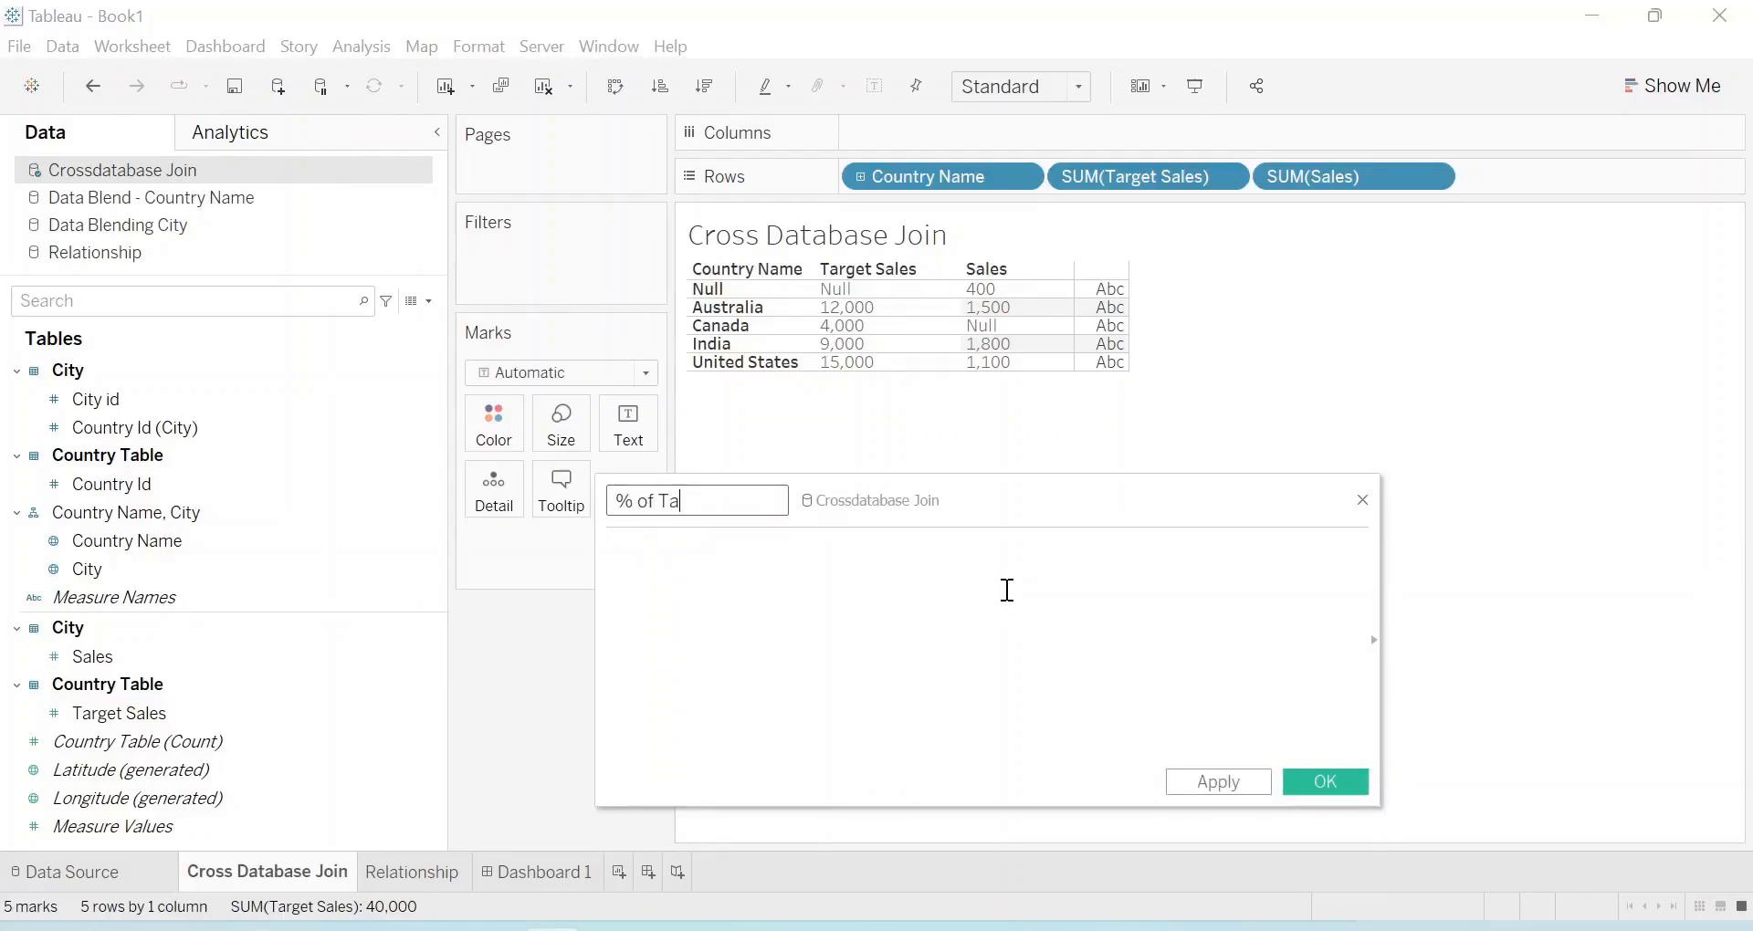
text(rget Sales)
click(1007, 590)
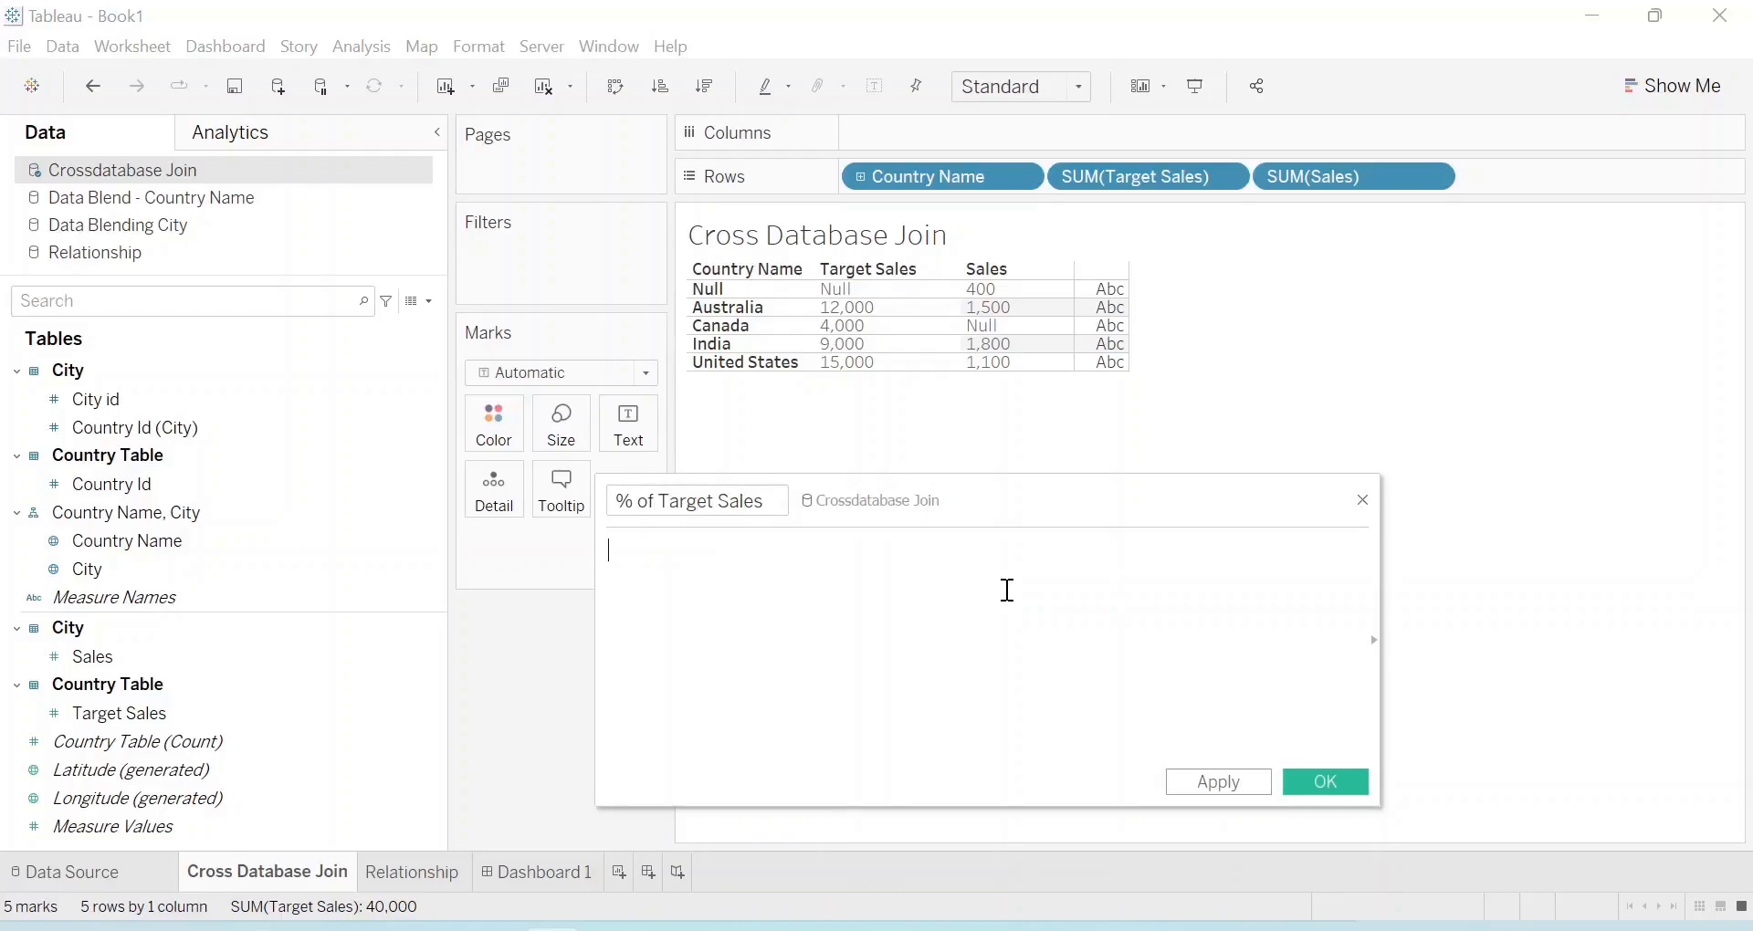
Define the % of Target Sales formula as SUM([Sales])/SUM([Target Sales]) and save the calculated field
text(sum)
key(Return)
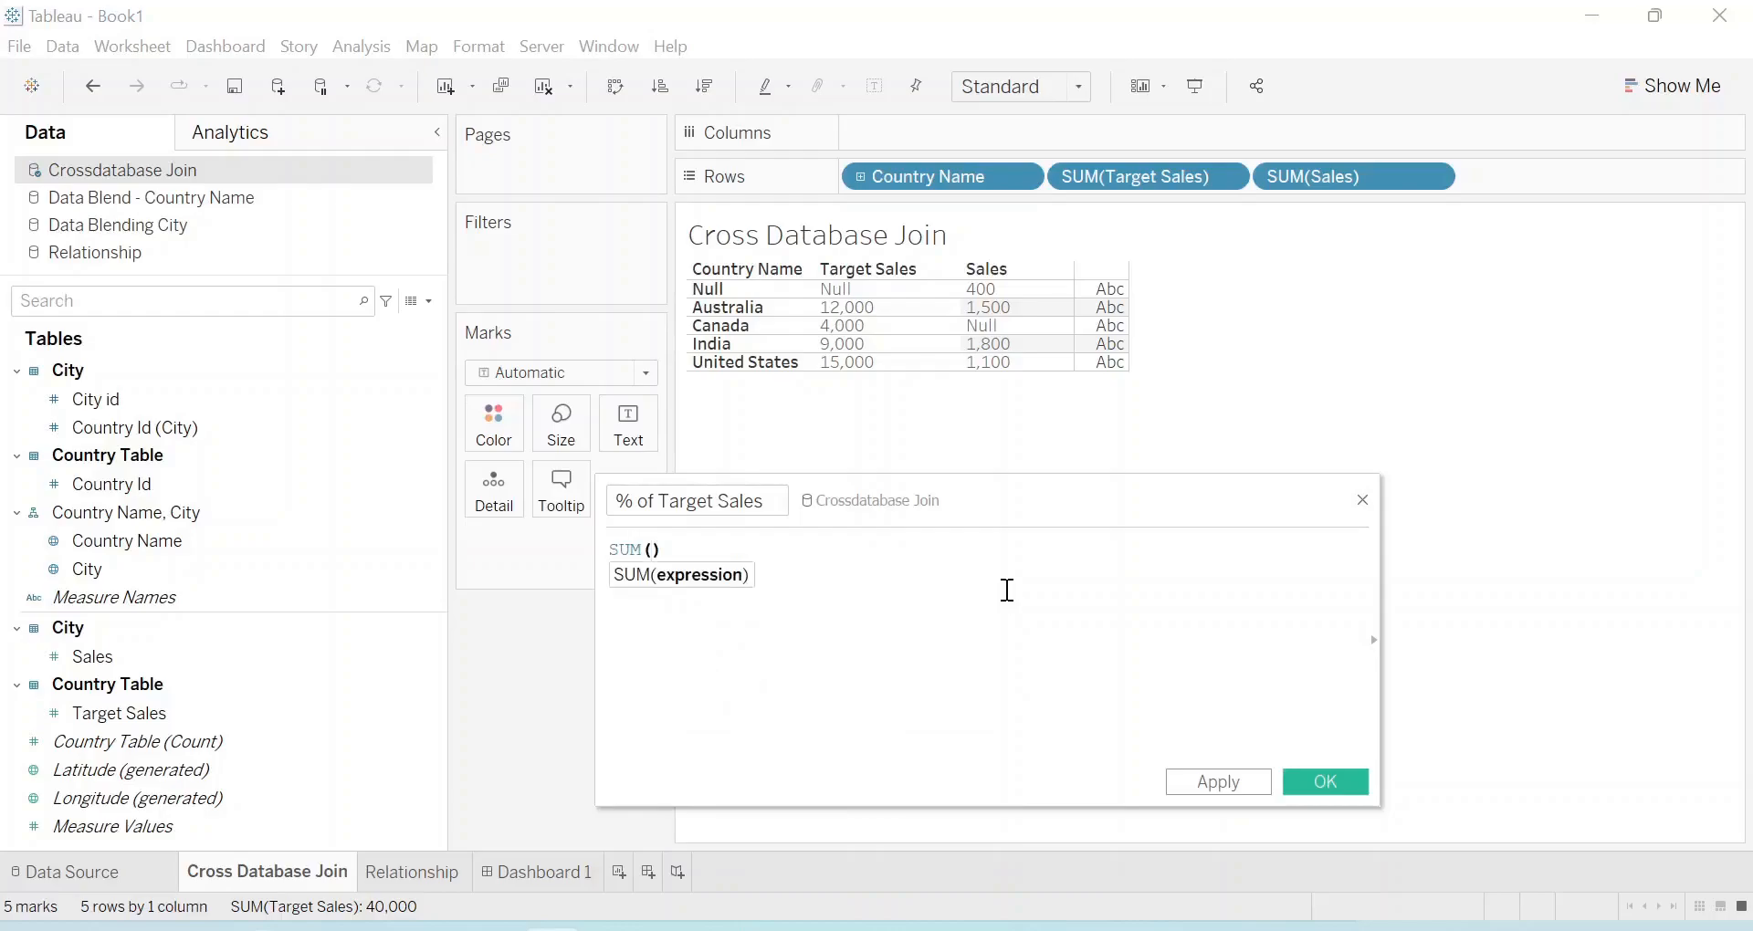
text(sal)
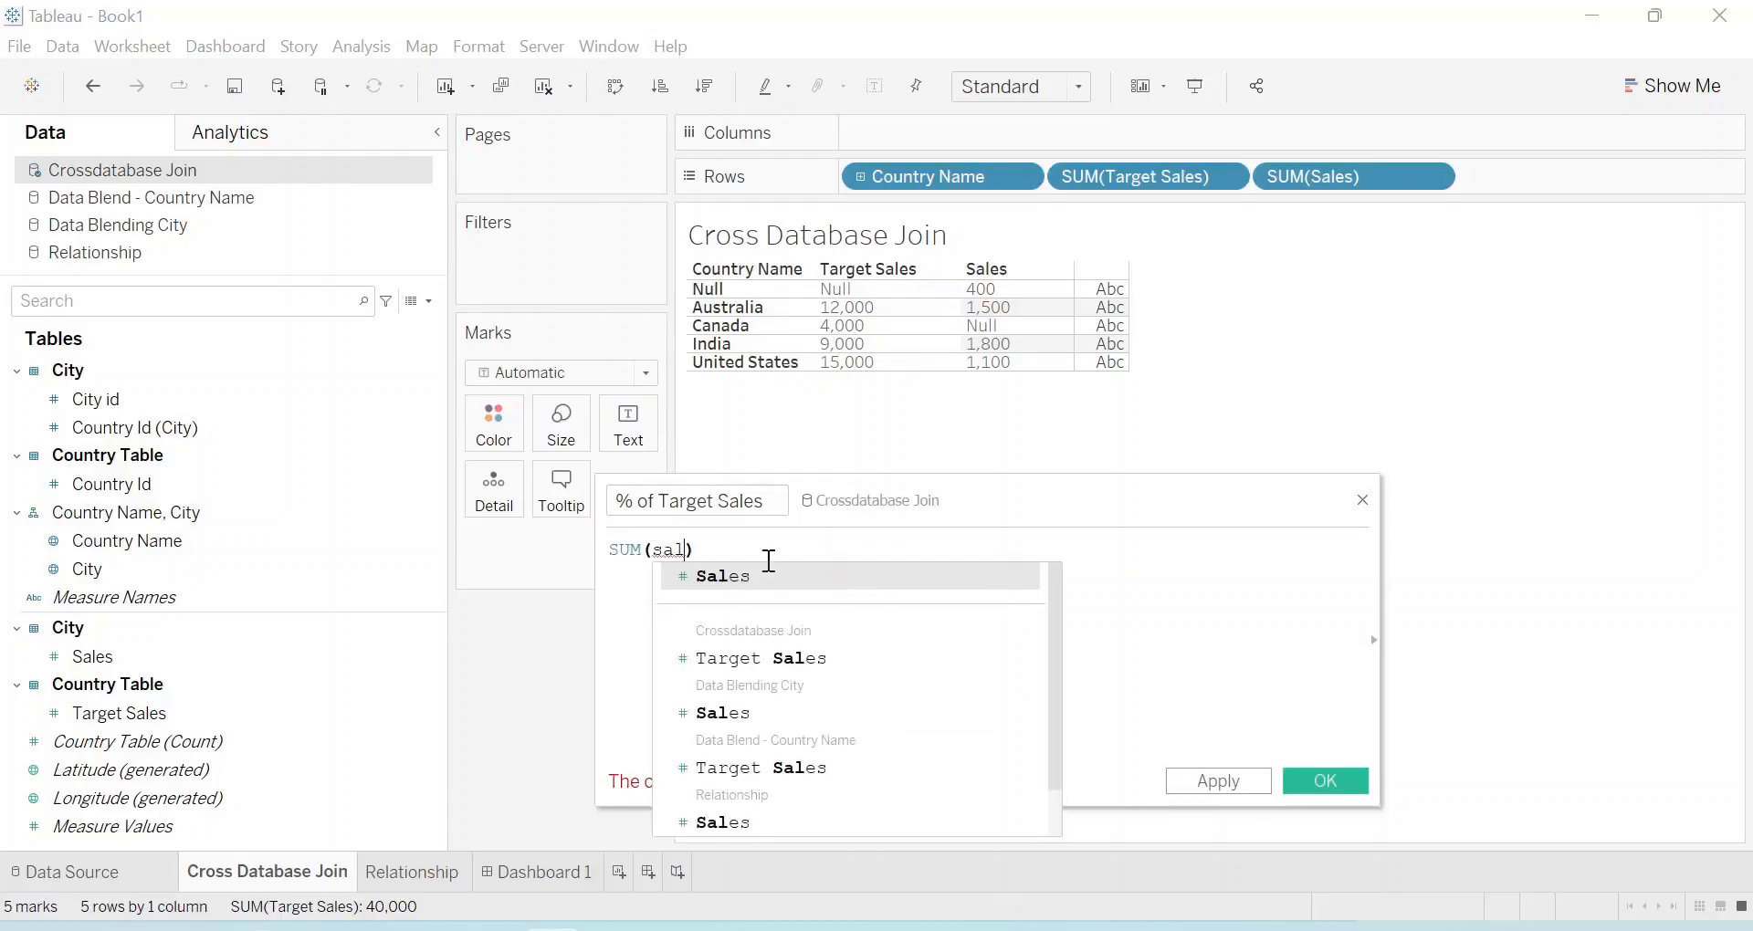
click(759, 578)
text(/)
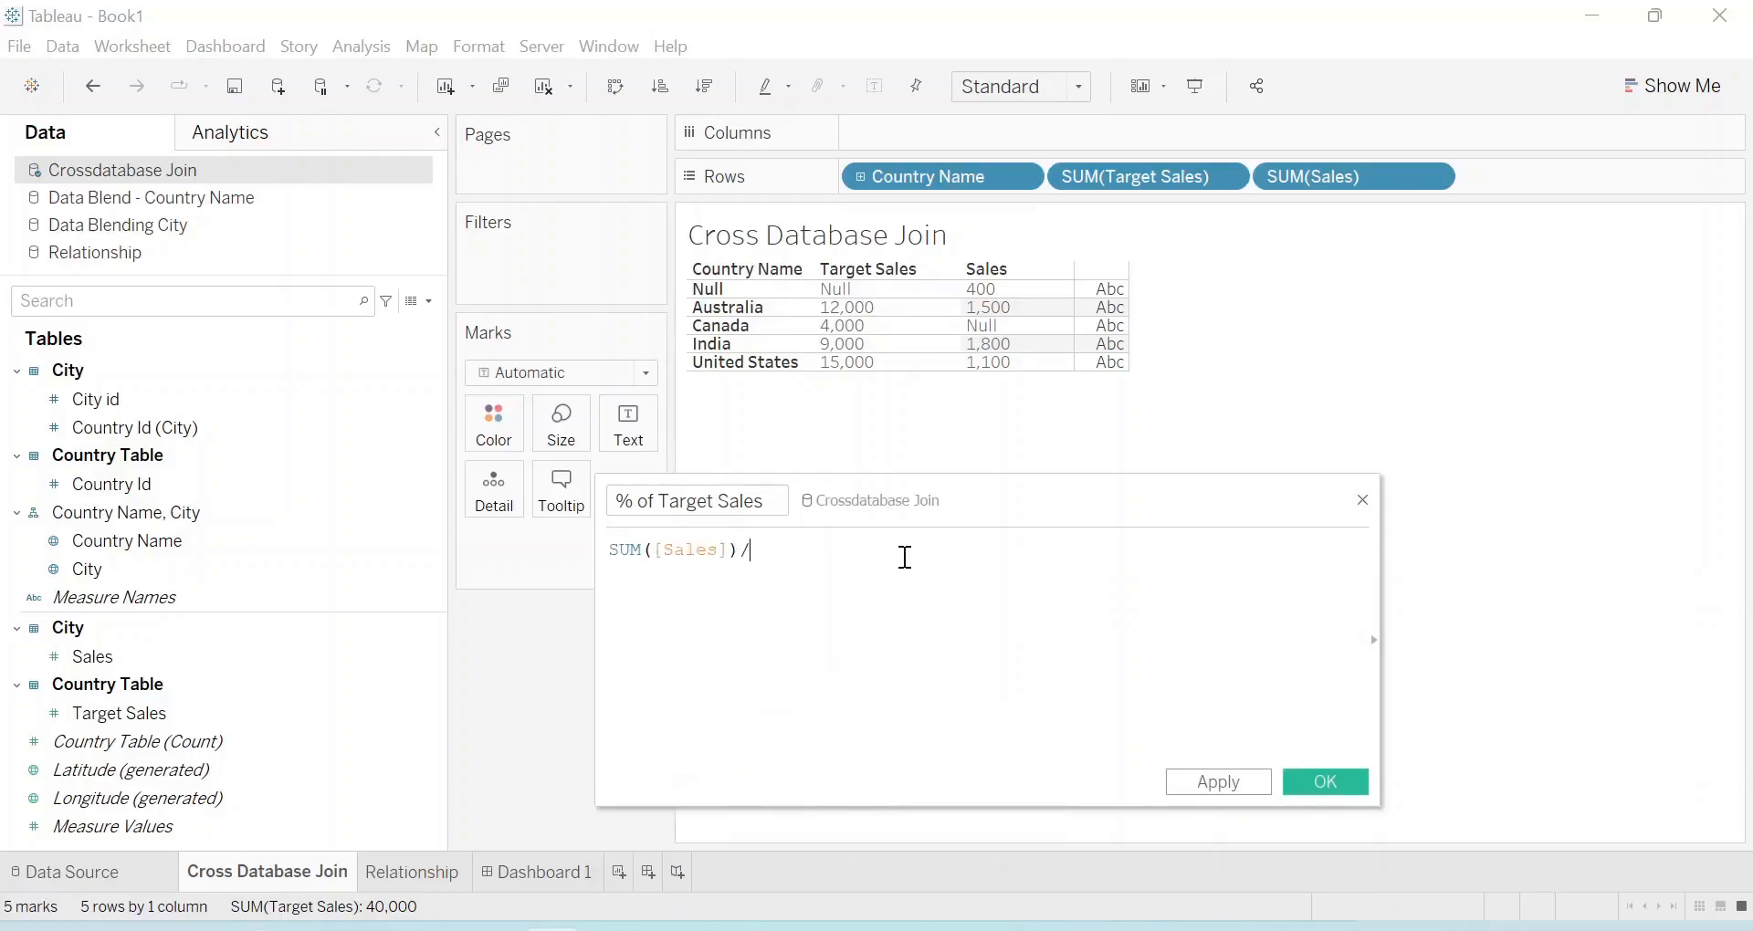
text(sum)
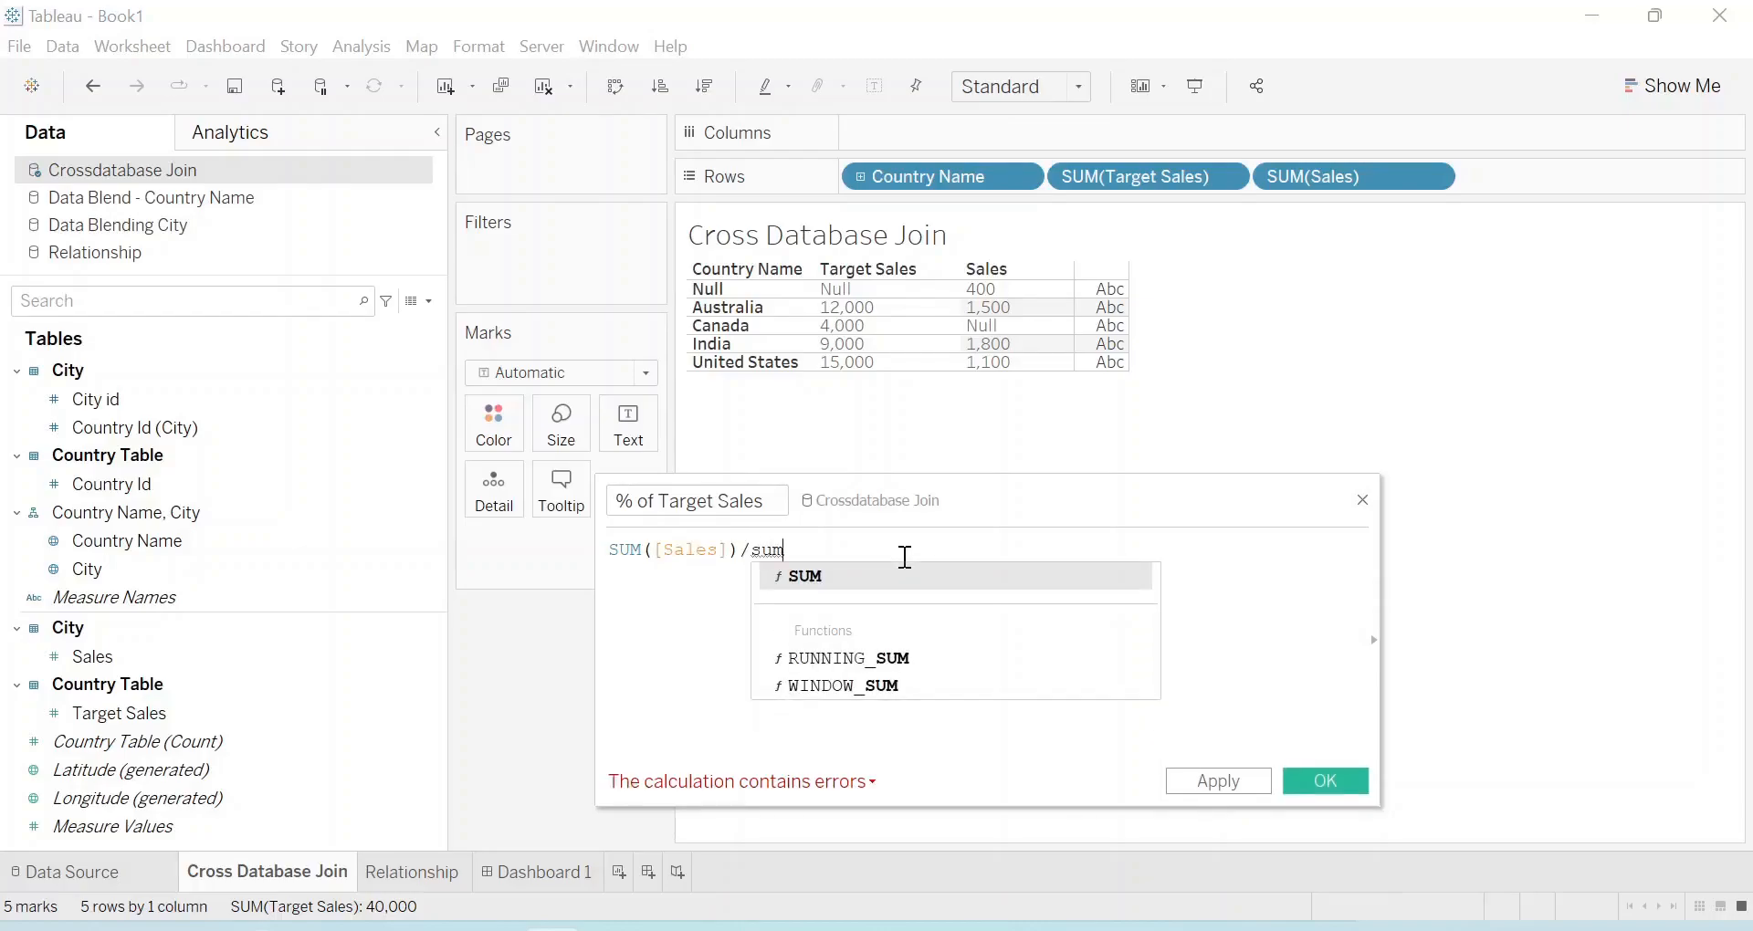
key(BackSpace)
key(BackSpace)
key(BackSpace)
text(sum)
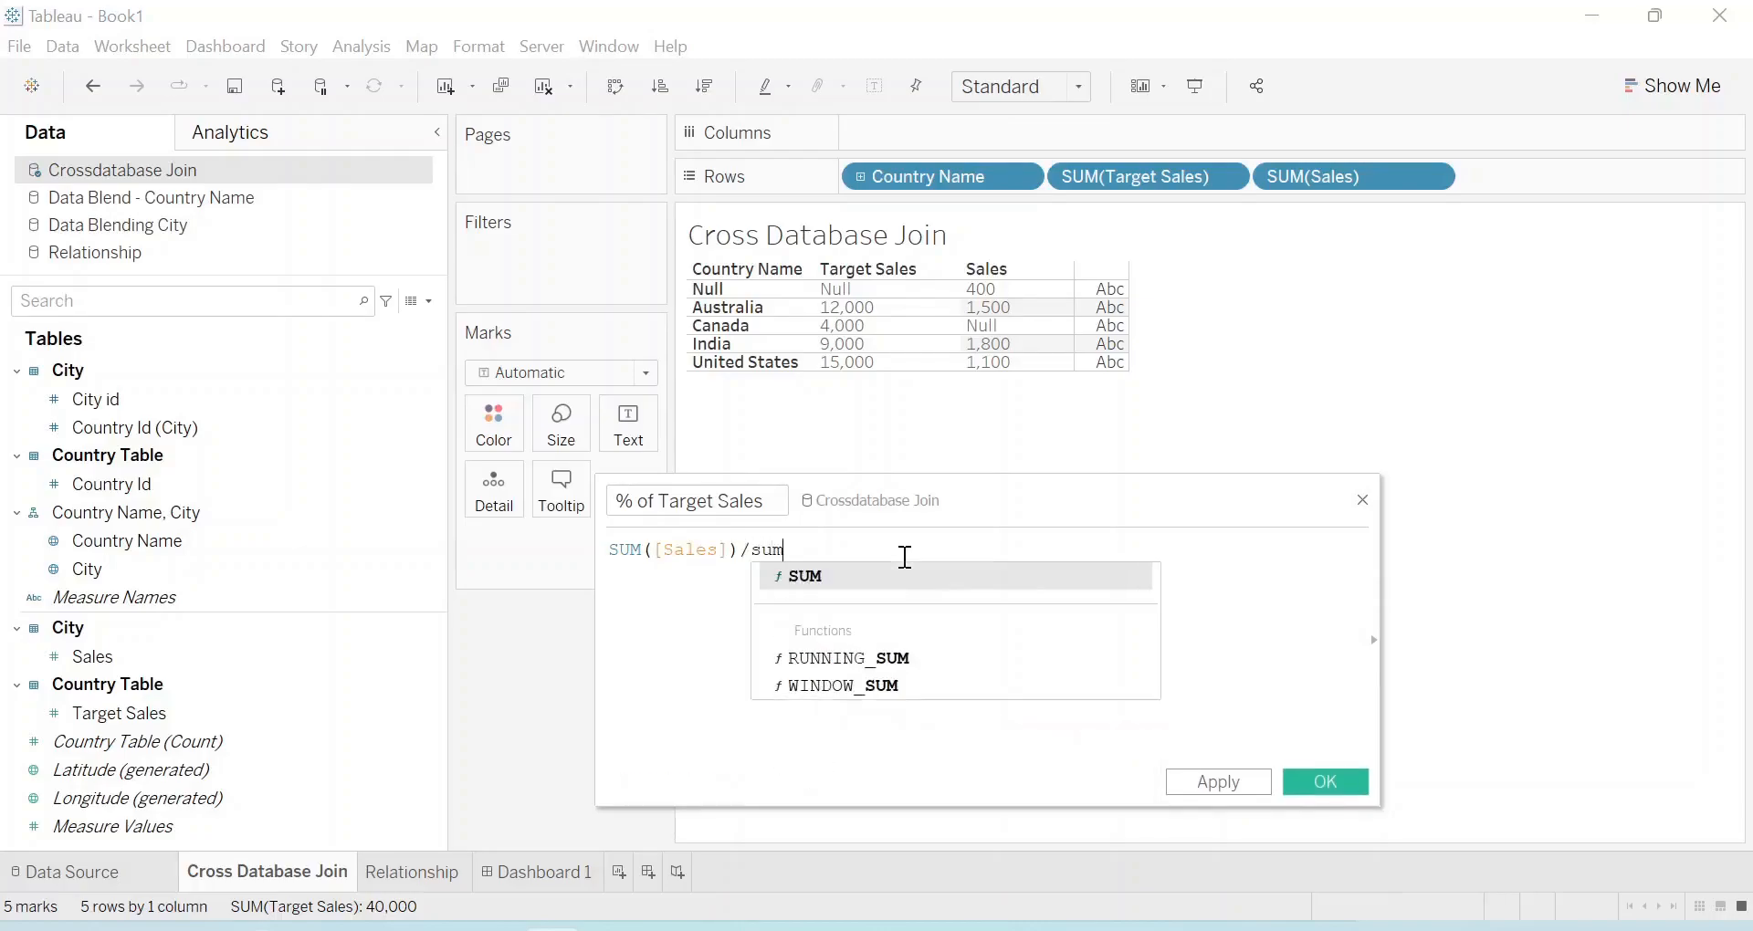
key(Return)
text([Targ)
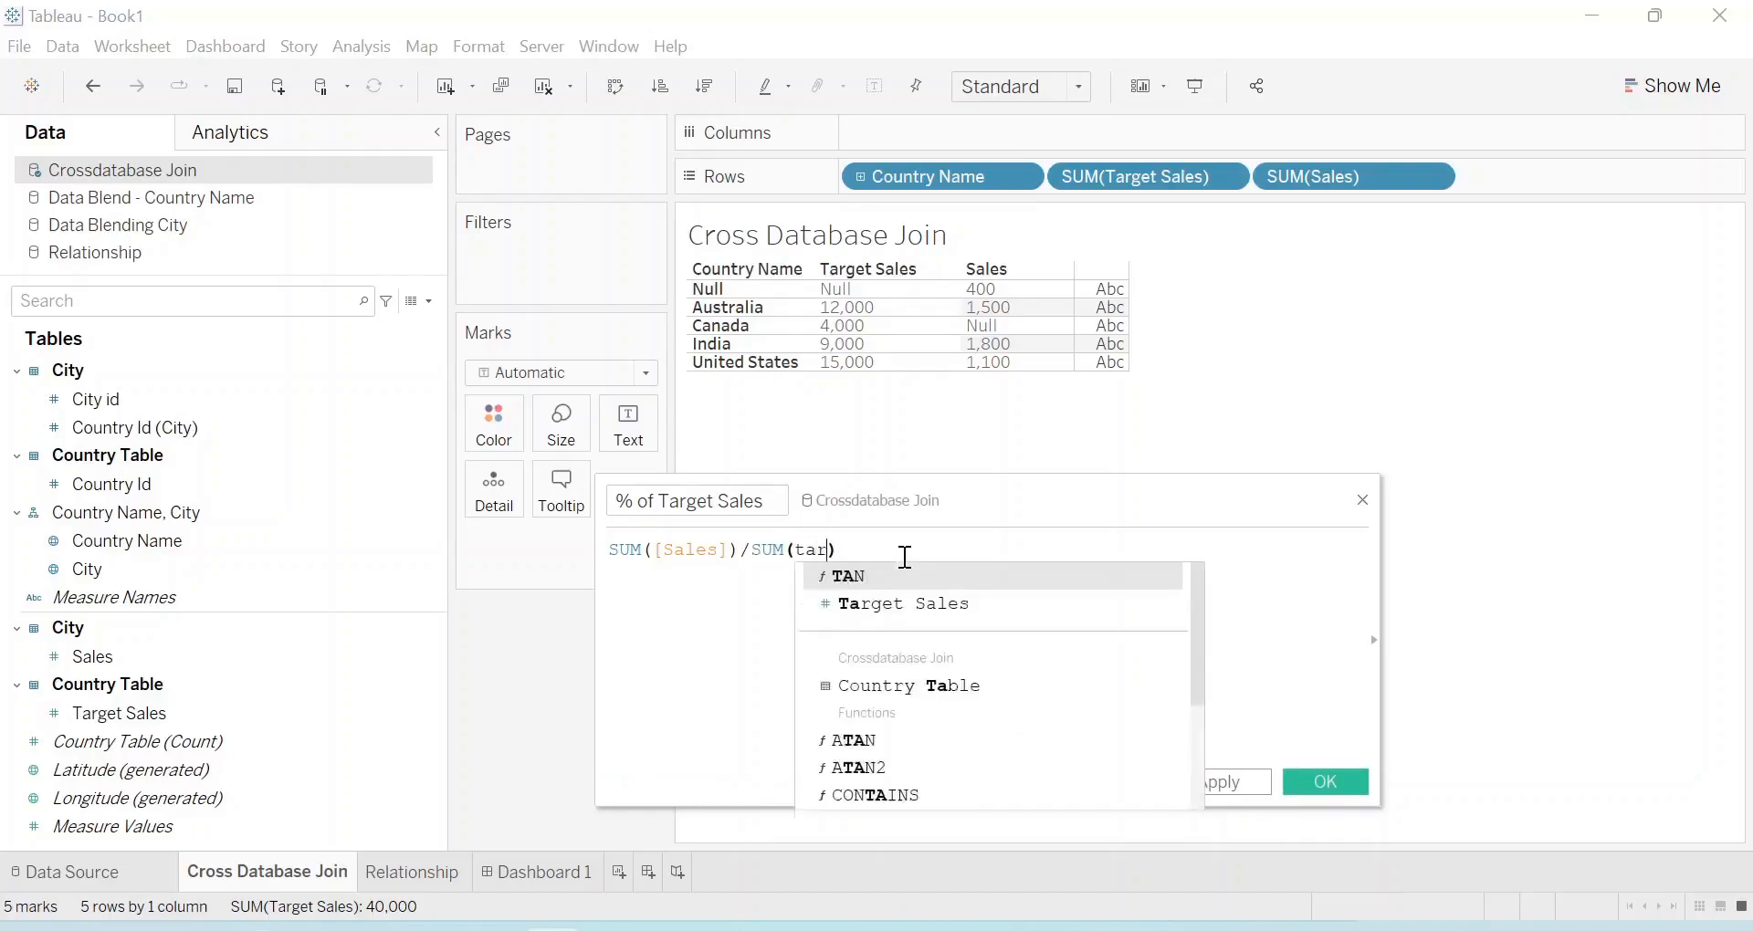
key(Return)
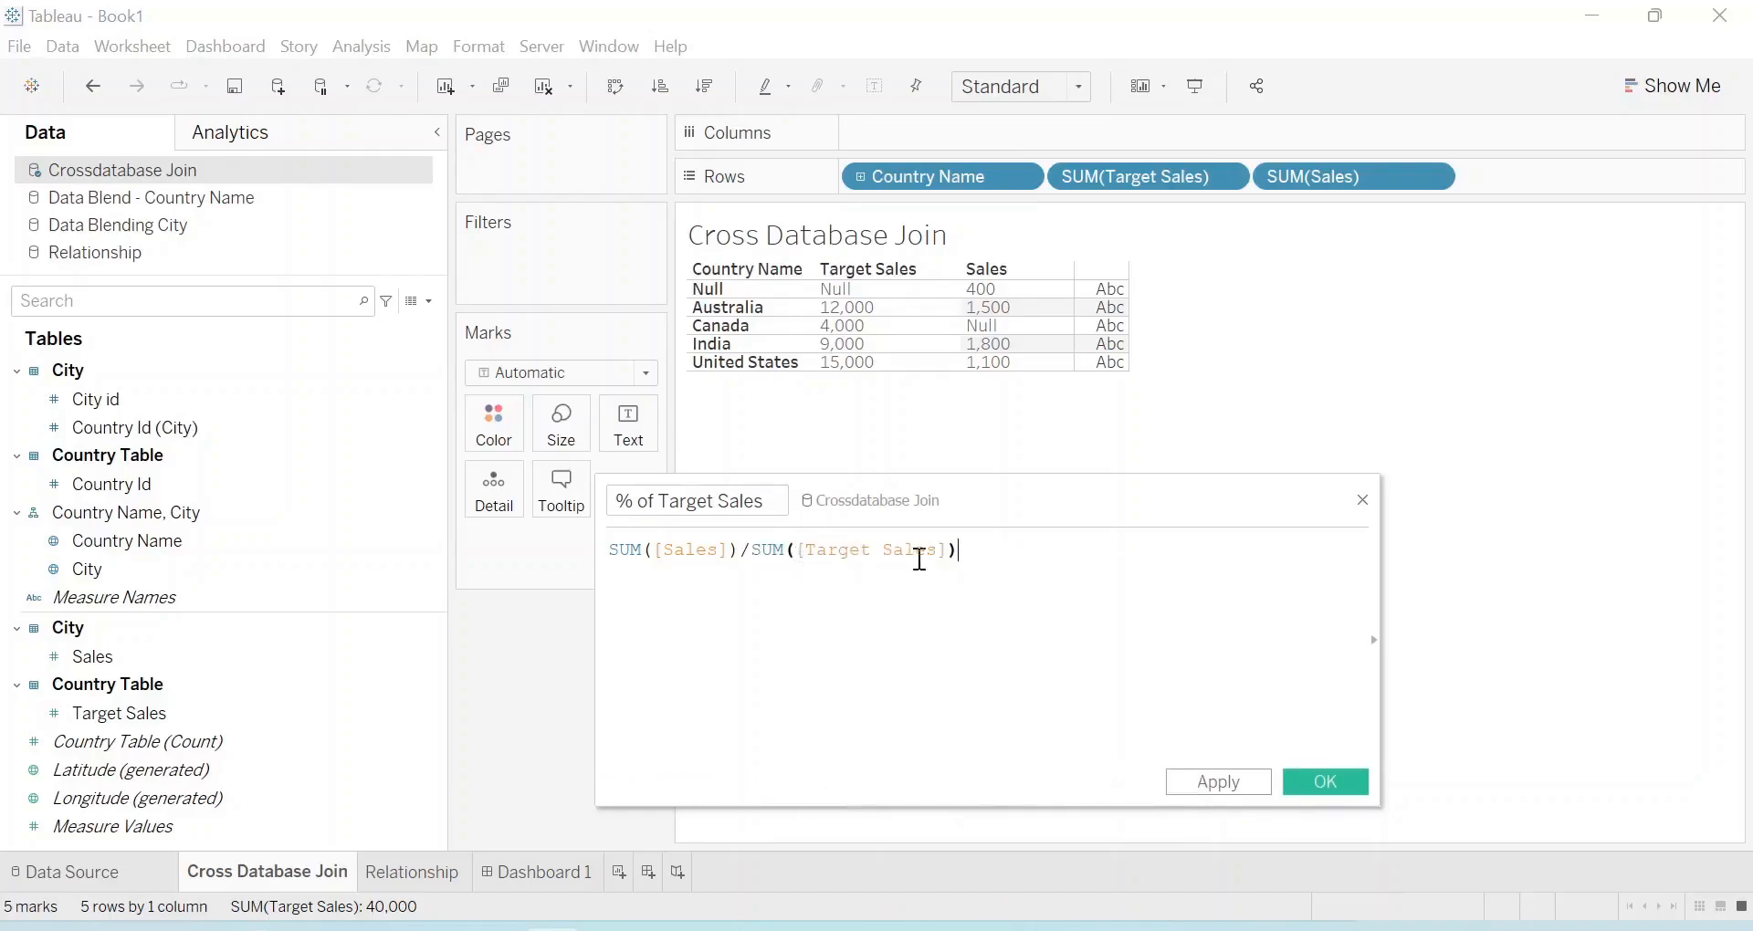
click(1324, 784)
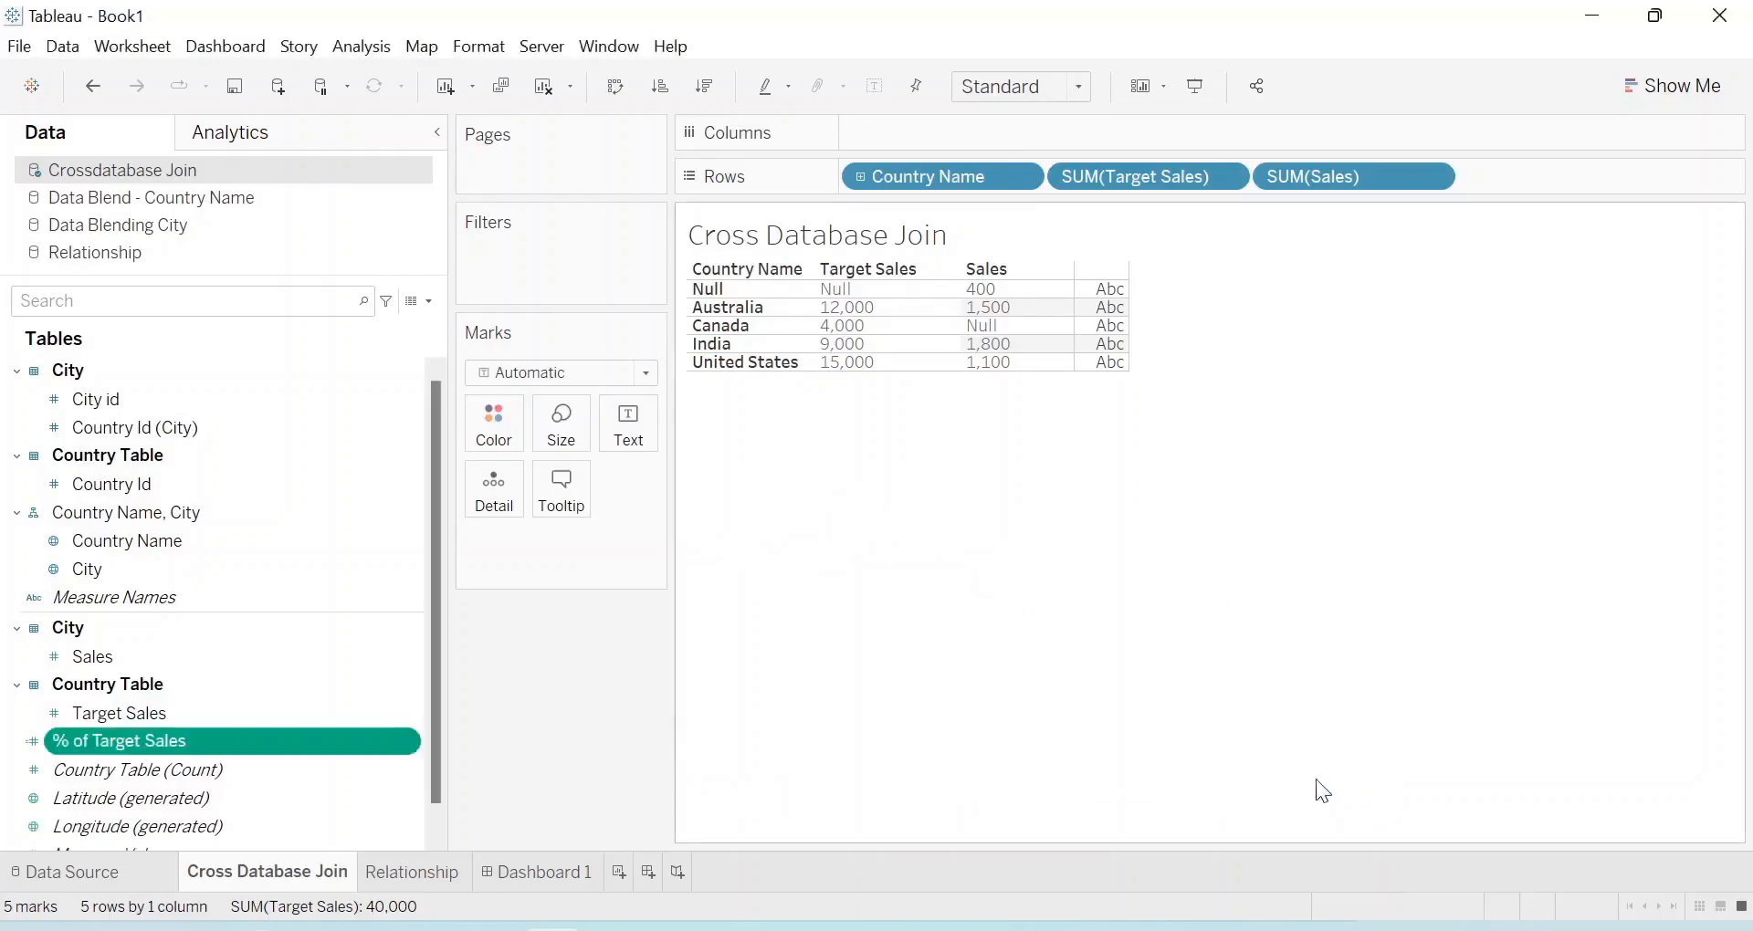
Add % of Target Sales to the rows after Sales as a discrete field
drag(228, 741, 1507, 179)
right_click(1507, 178)
click(1570, 365)
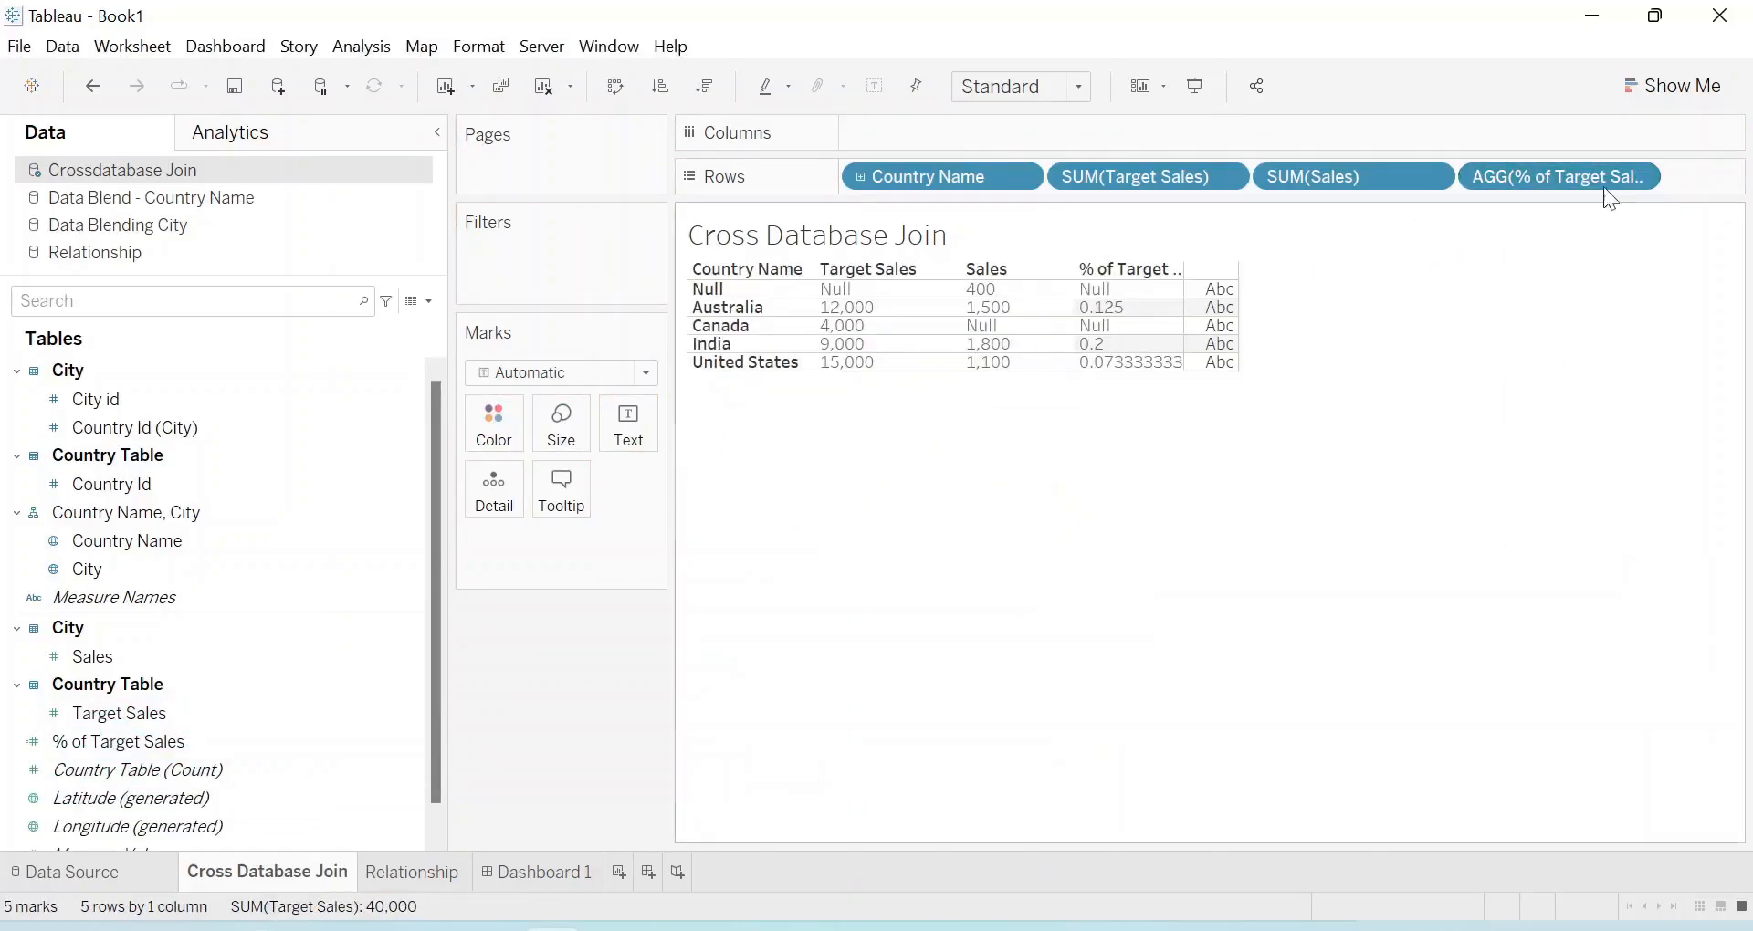
Format the % of Target Sales header numbers as Percentage with 2 decimal places
click(1642, 174)
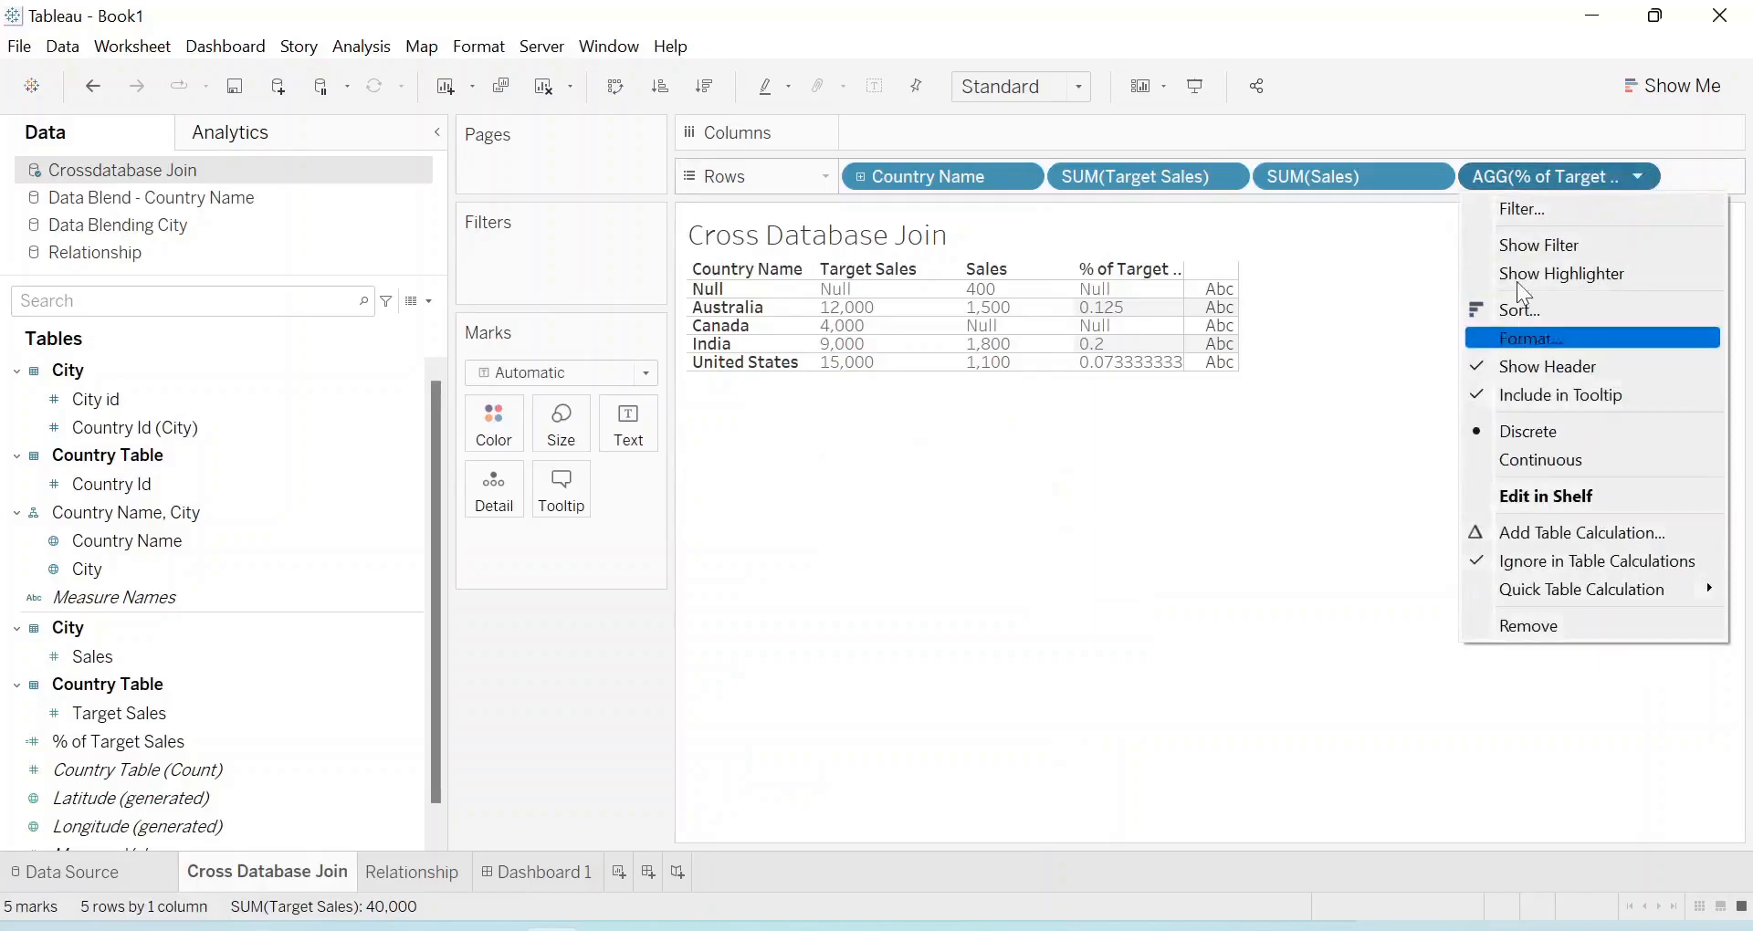
click(1548, 340)
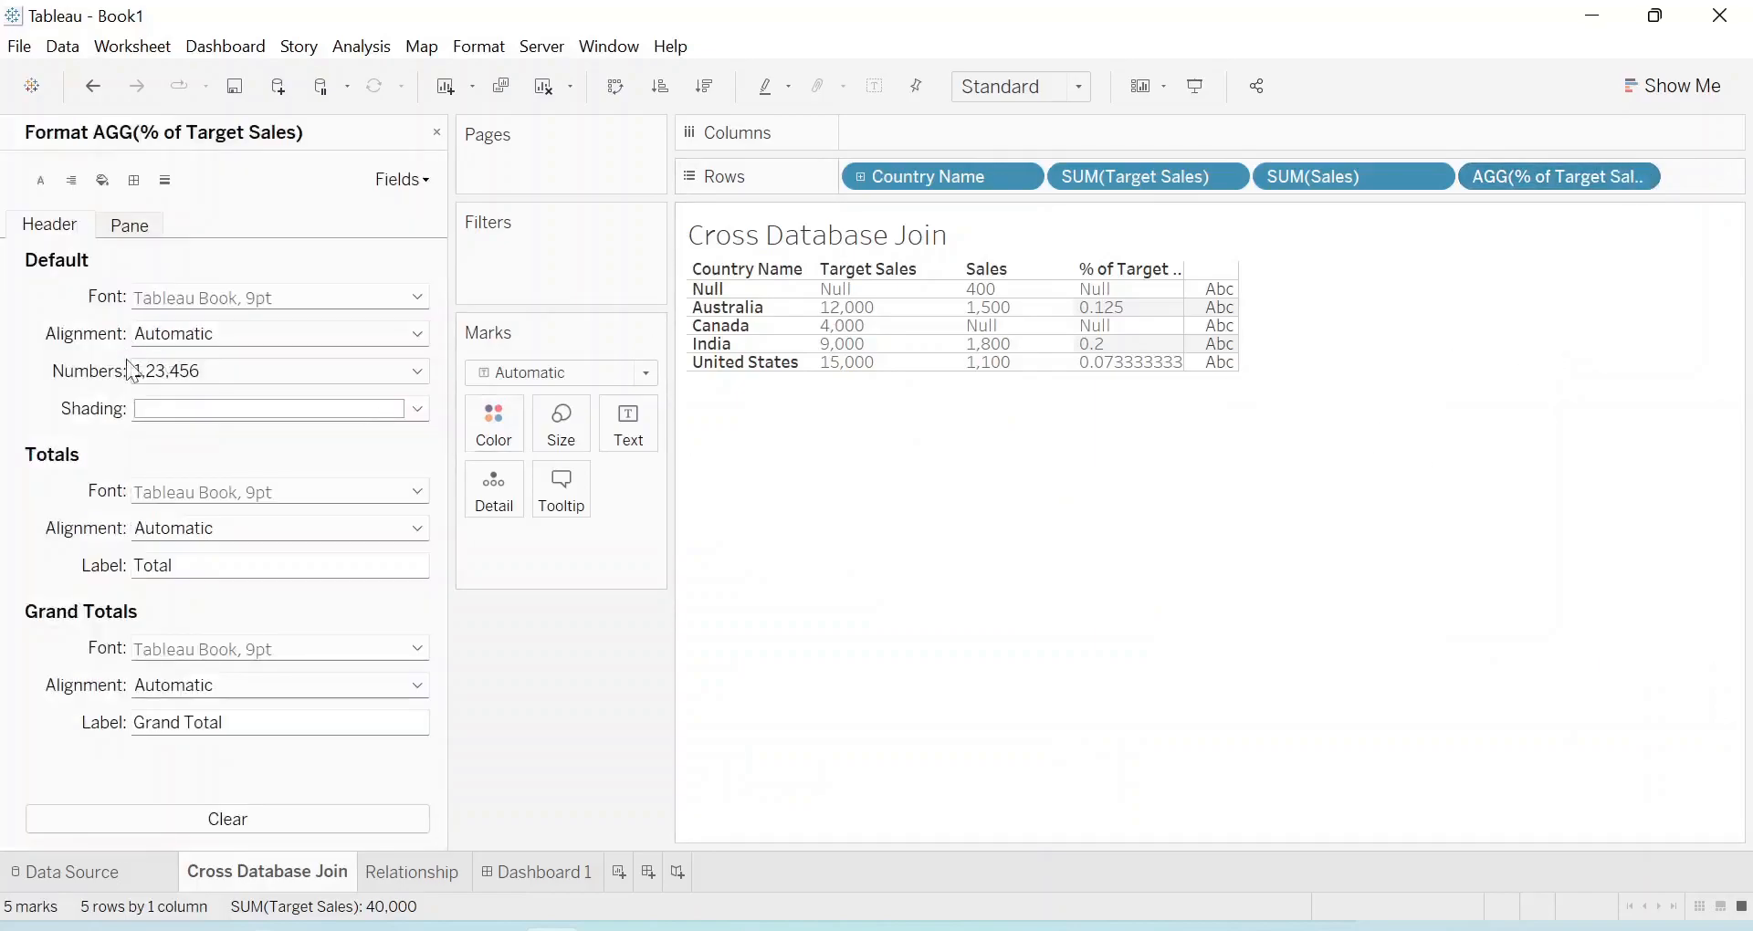
click(193, 371)
click(192, 524)
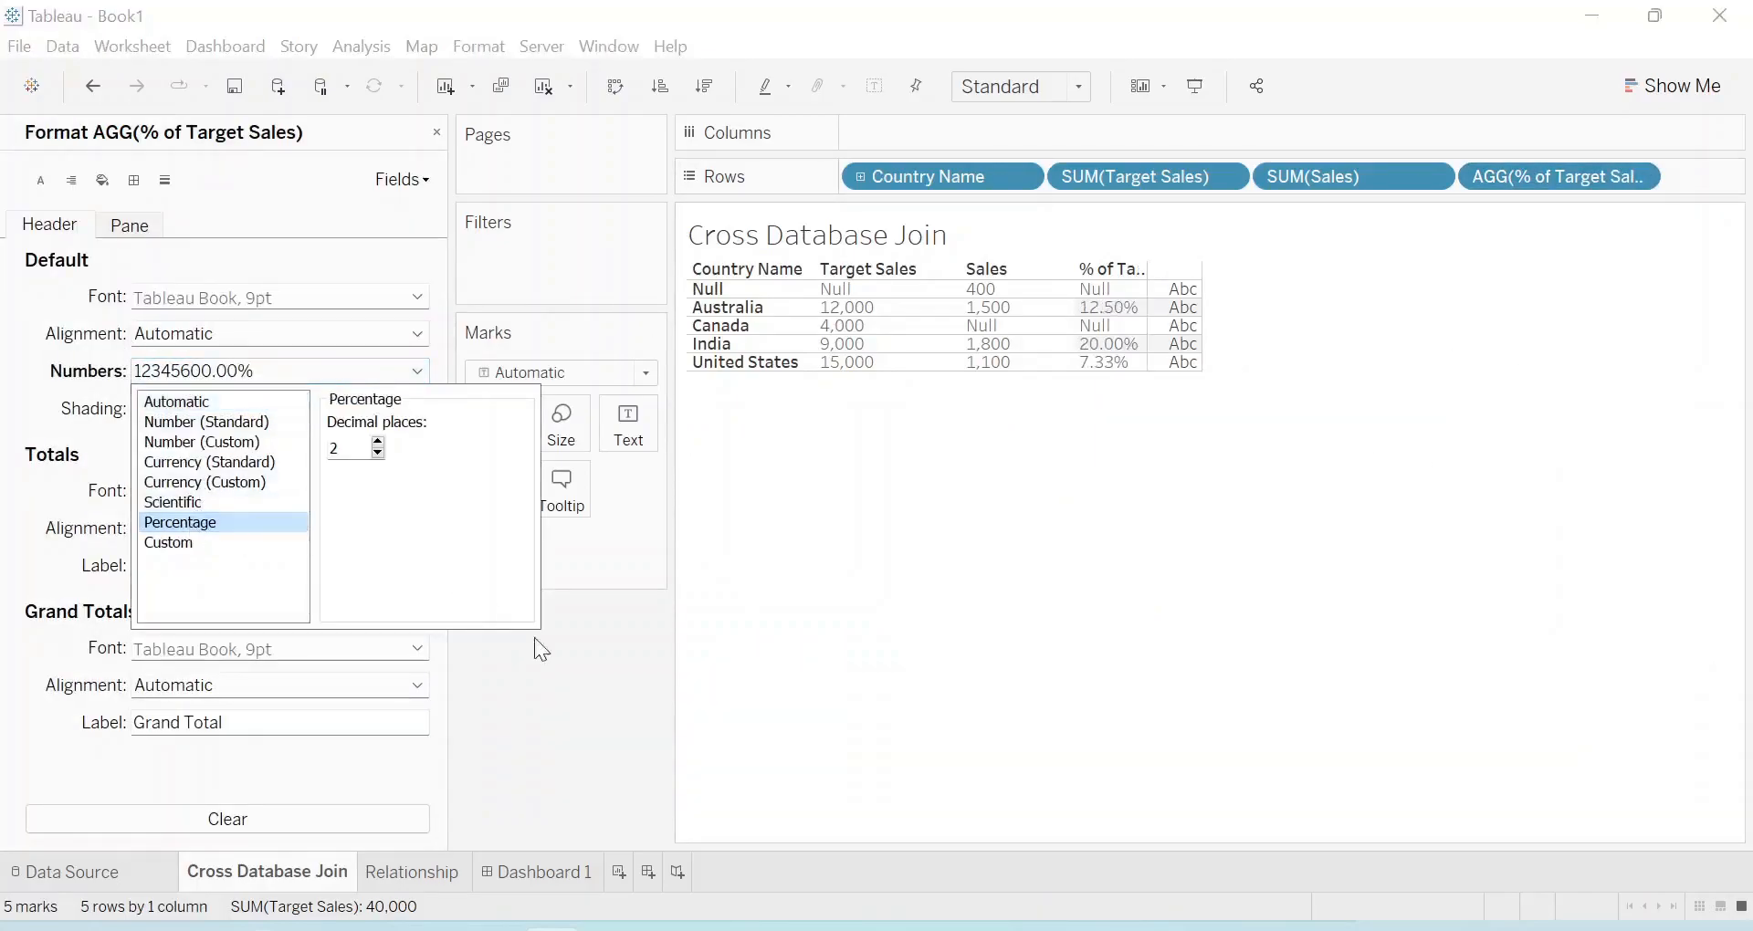
click(568, 628)
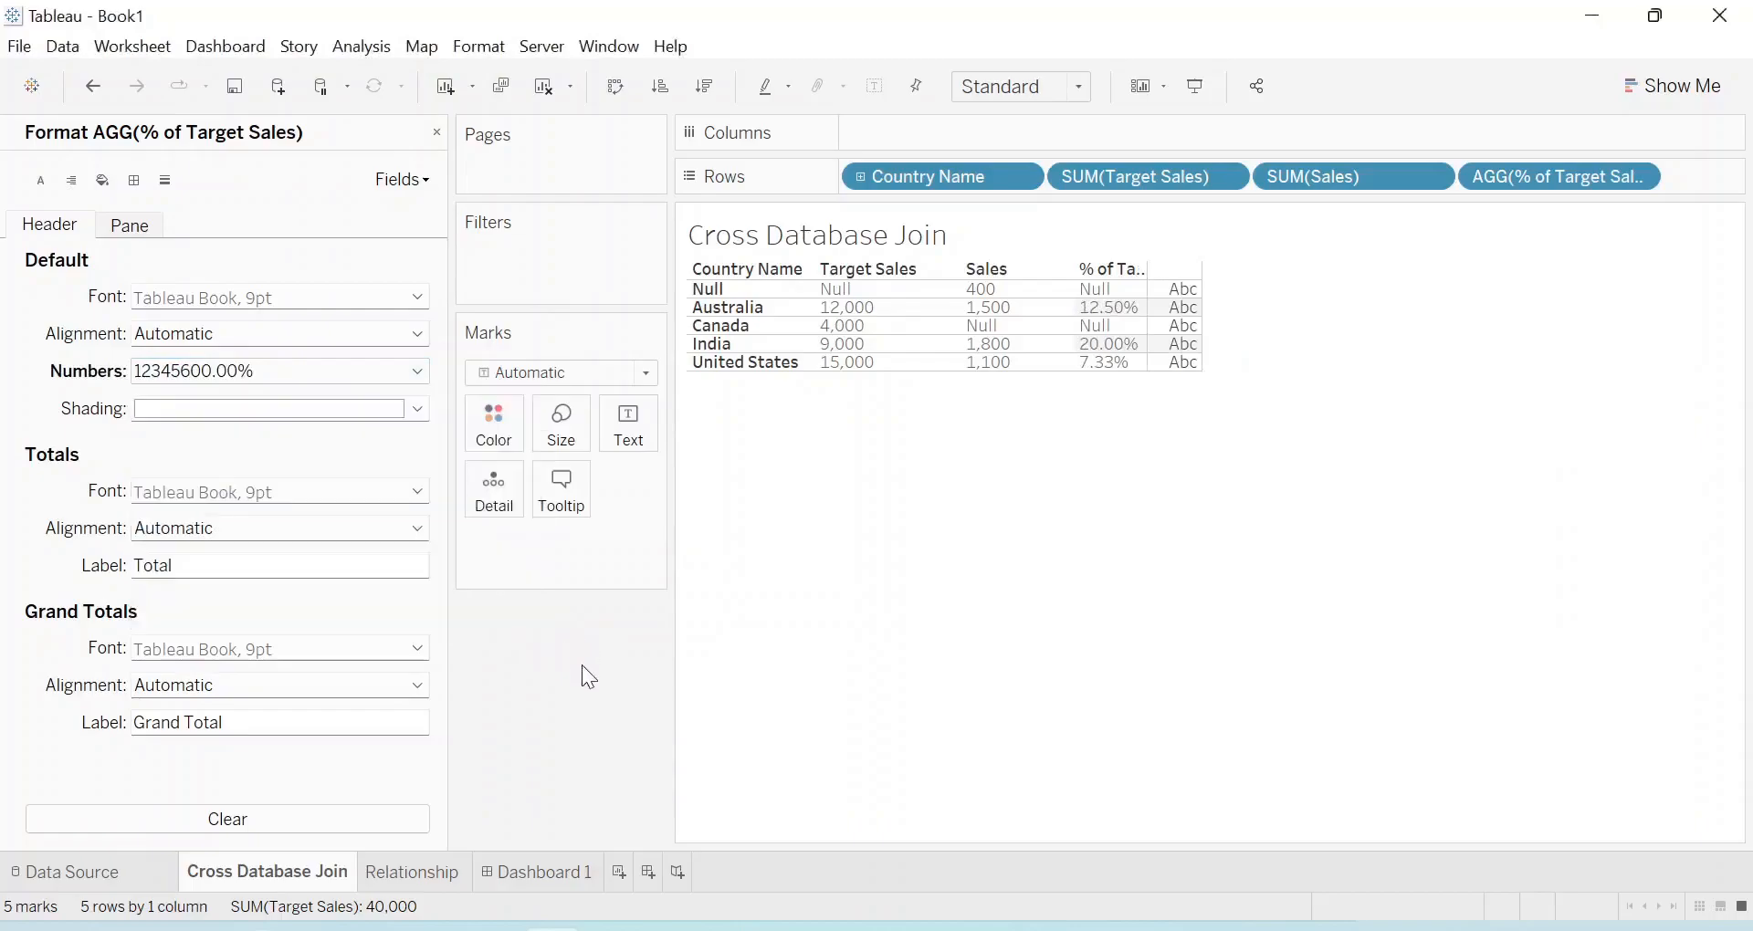
On Dashboard 1, widen the Cross Database Join sheet's % of Target Sales column to fit its full heading, and close the formatting options
click(555, 875)
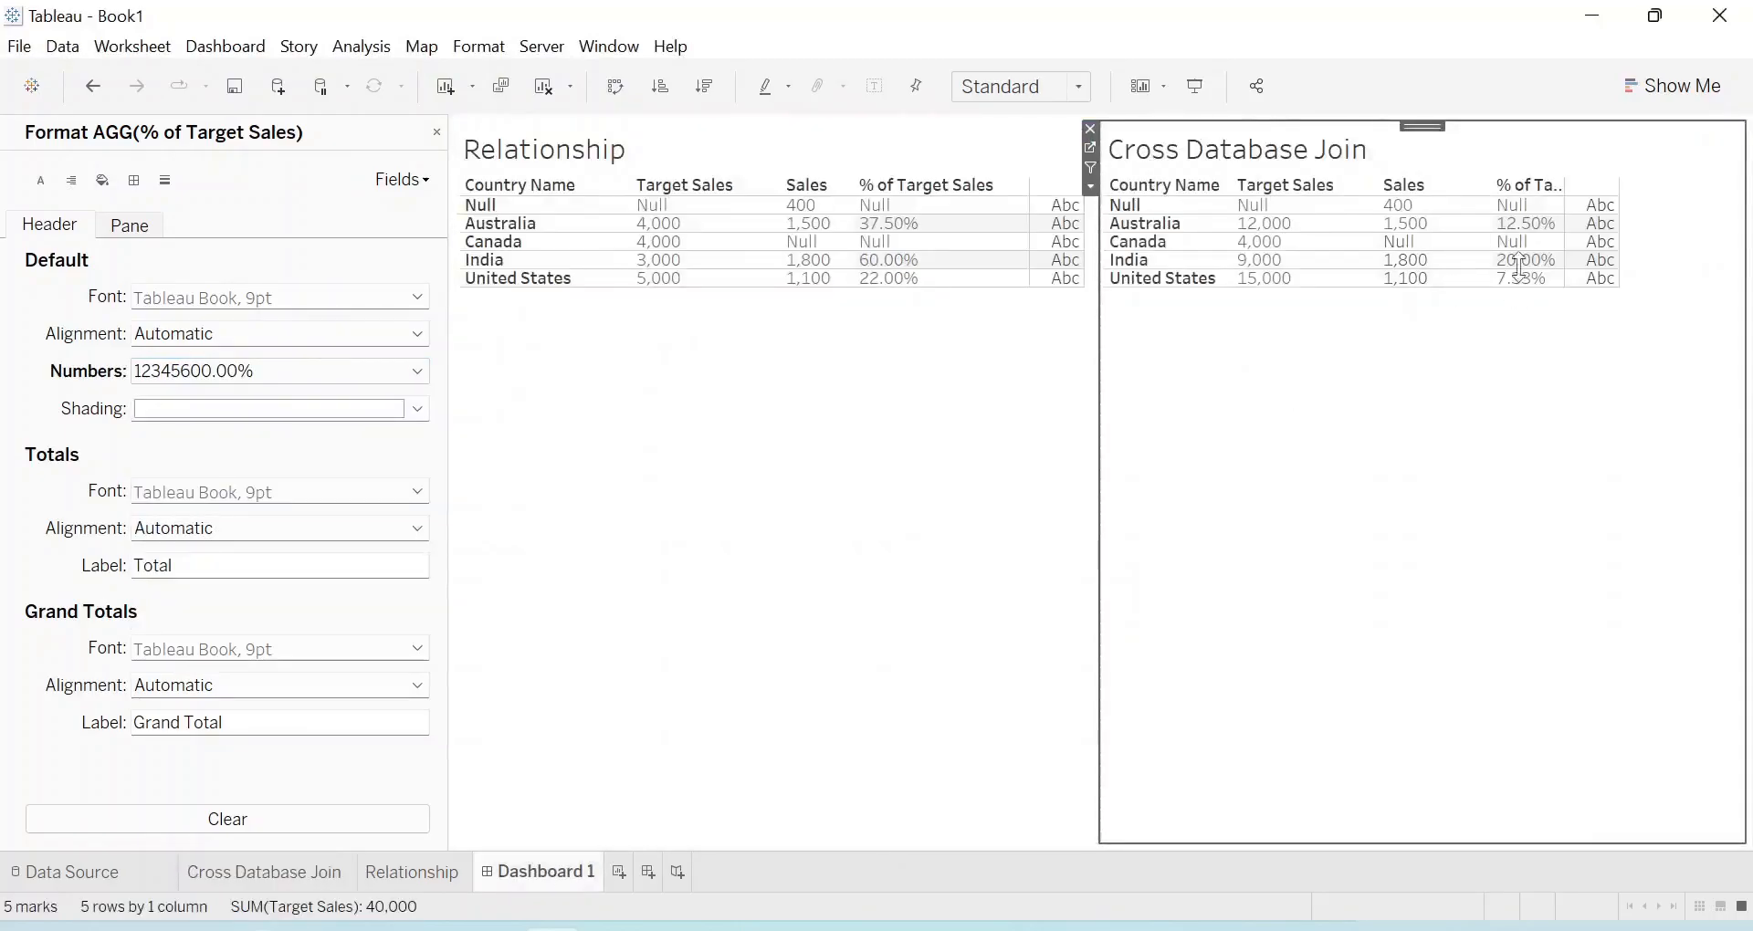
mouse_move(1580, 228)
drag(1564, 206, 1633, 210)
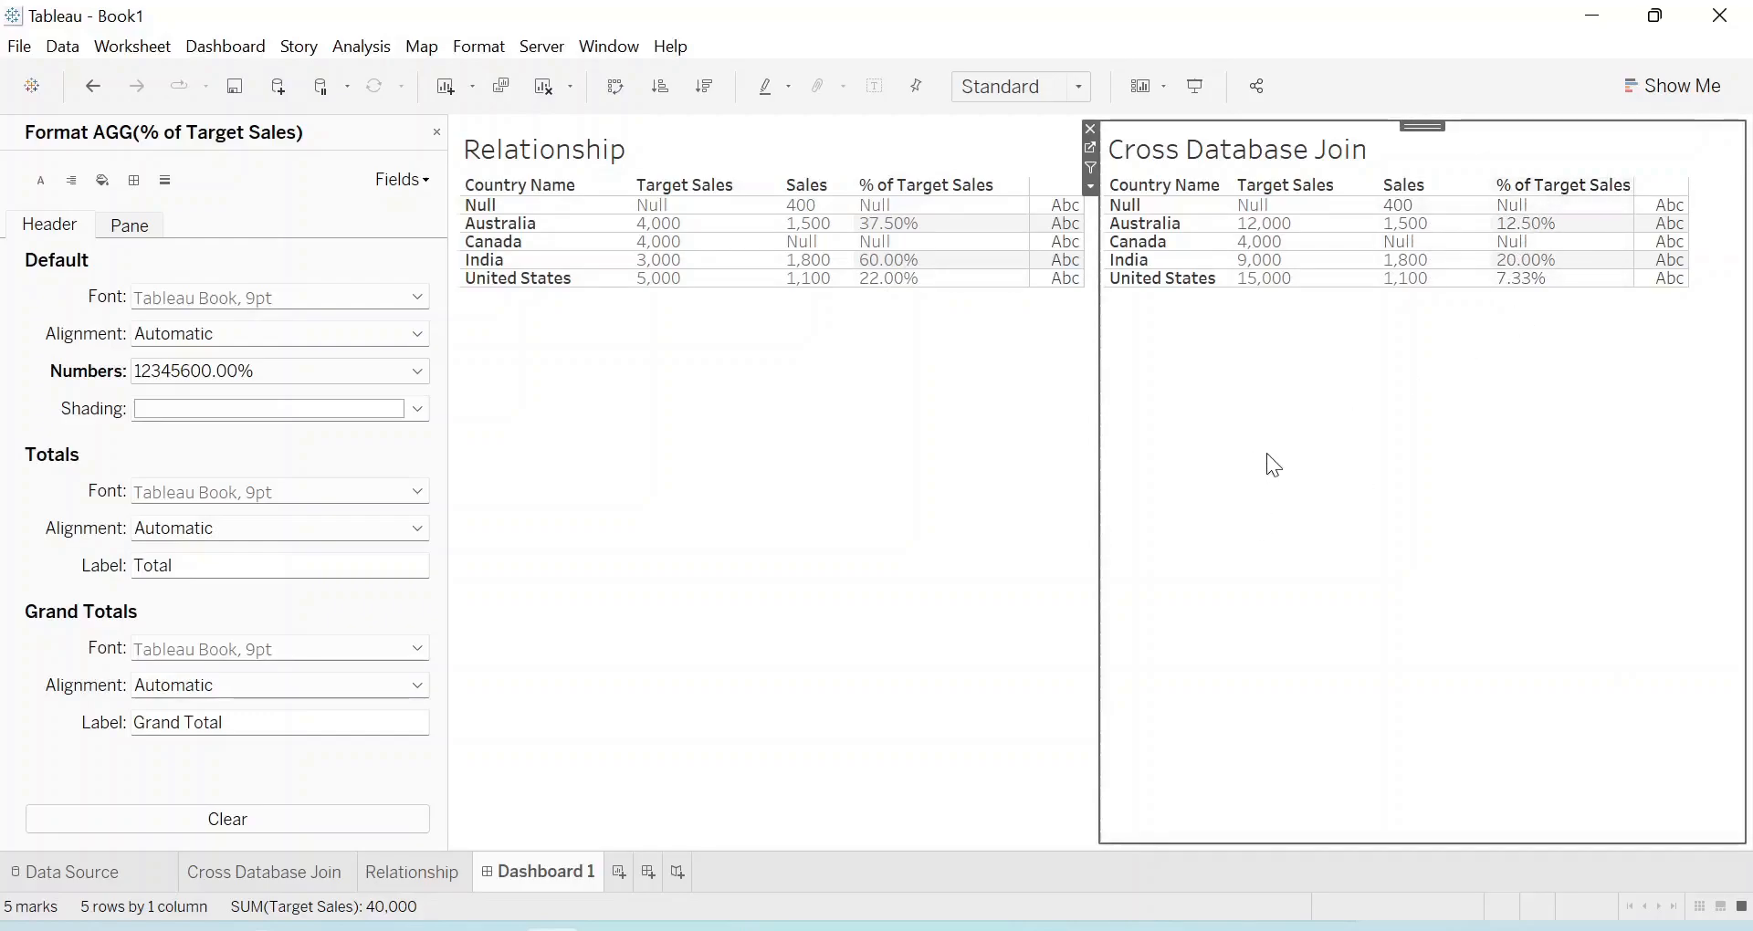
click(436, 133)
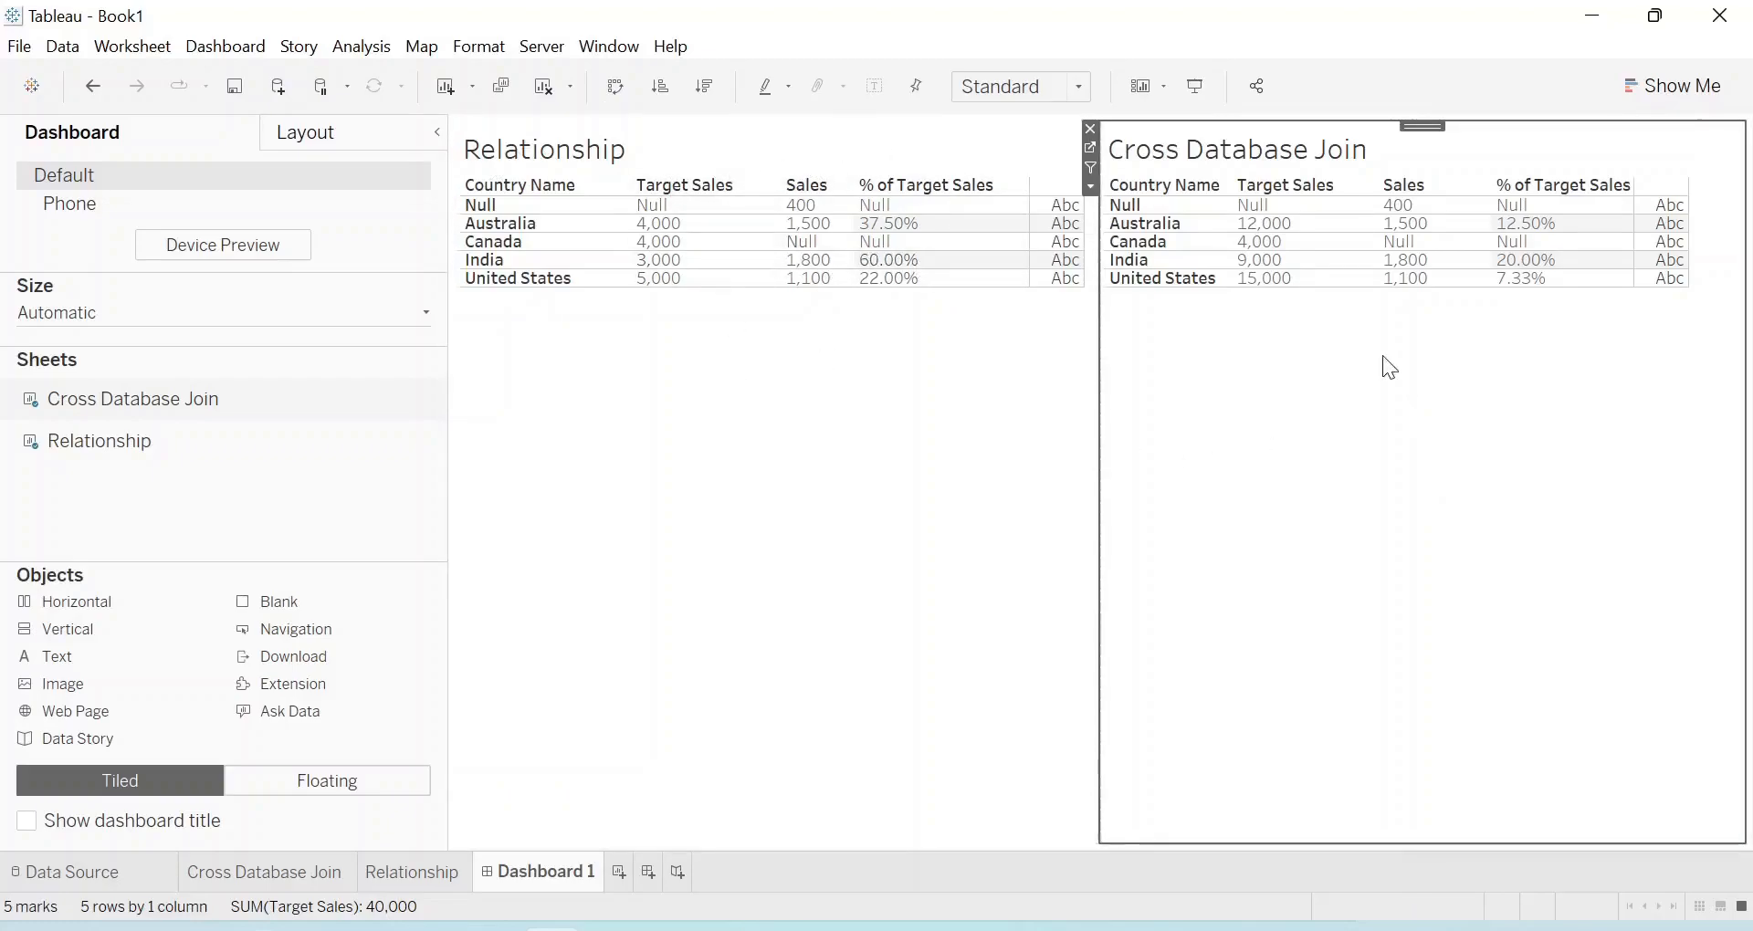
From the Cross Database Join sheet, change the % of Target Sales formula to SUM([Sales])/AVG([Target Sales])
click(1092, 146)
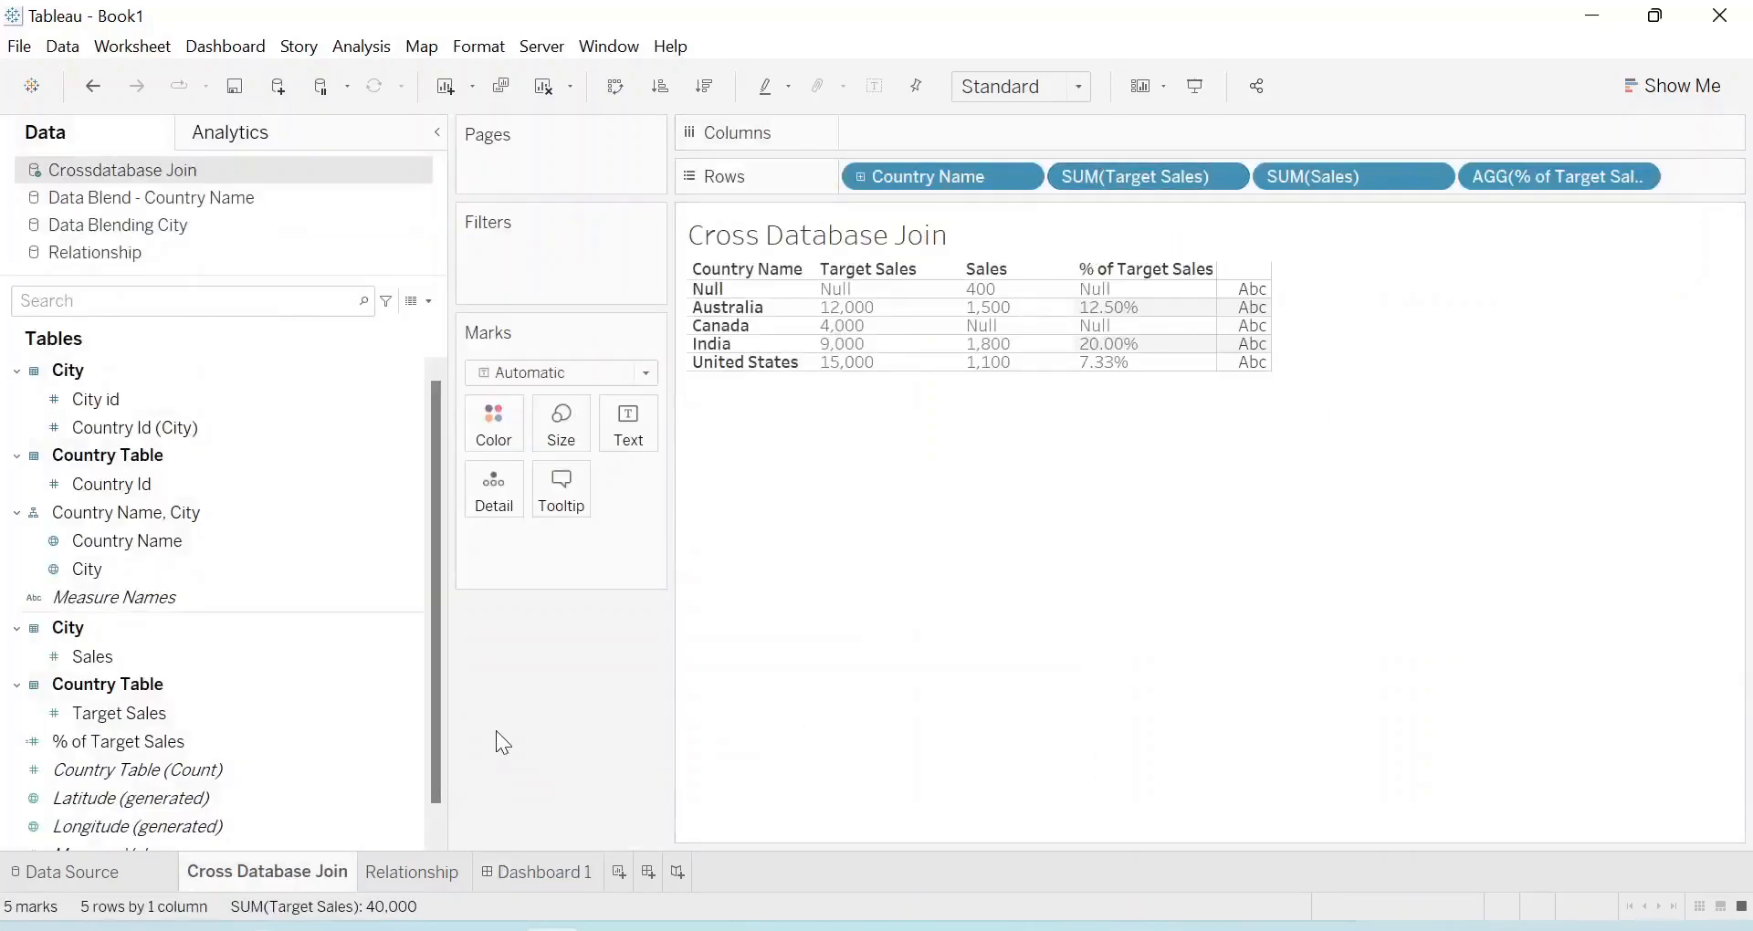
click(182, 742)
right_click(179, 739)
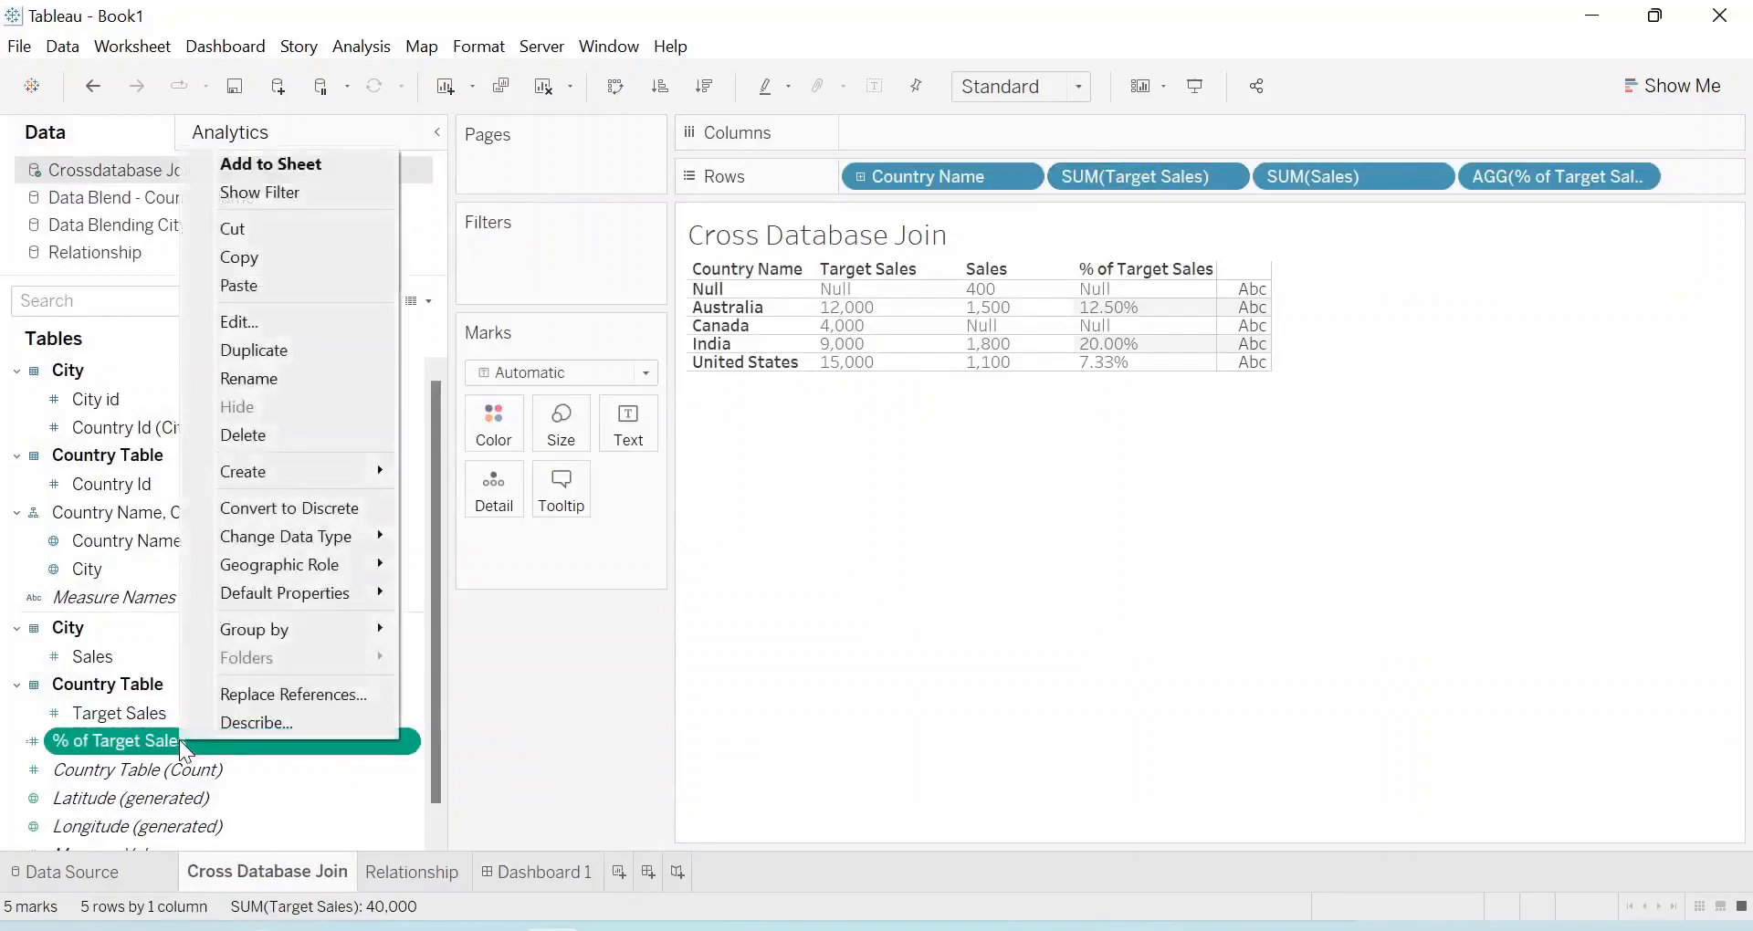
click(283, 322)
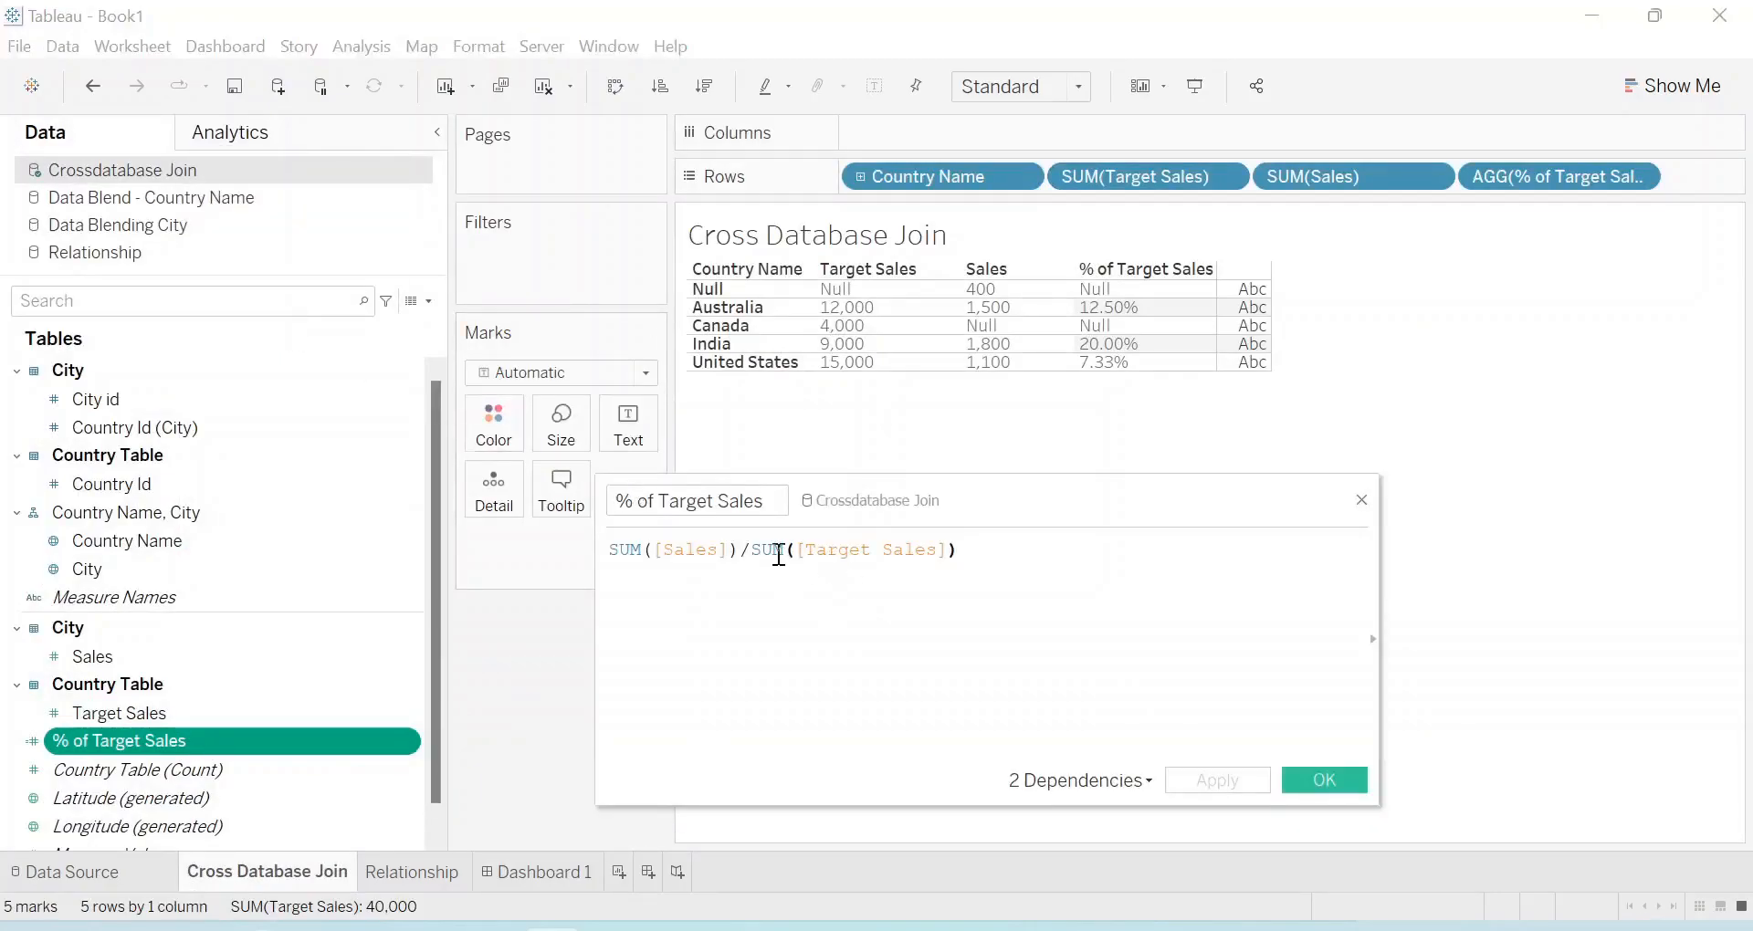
double_click(770, 550)
text(Av)
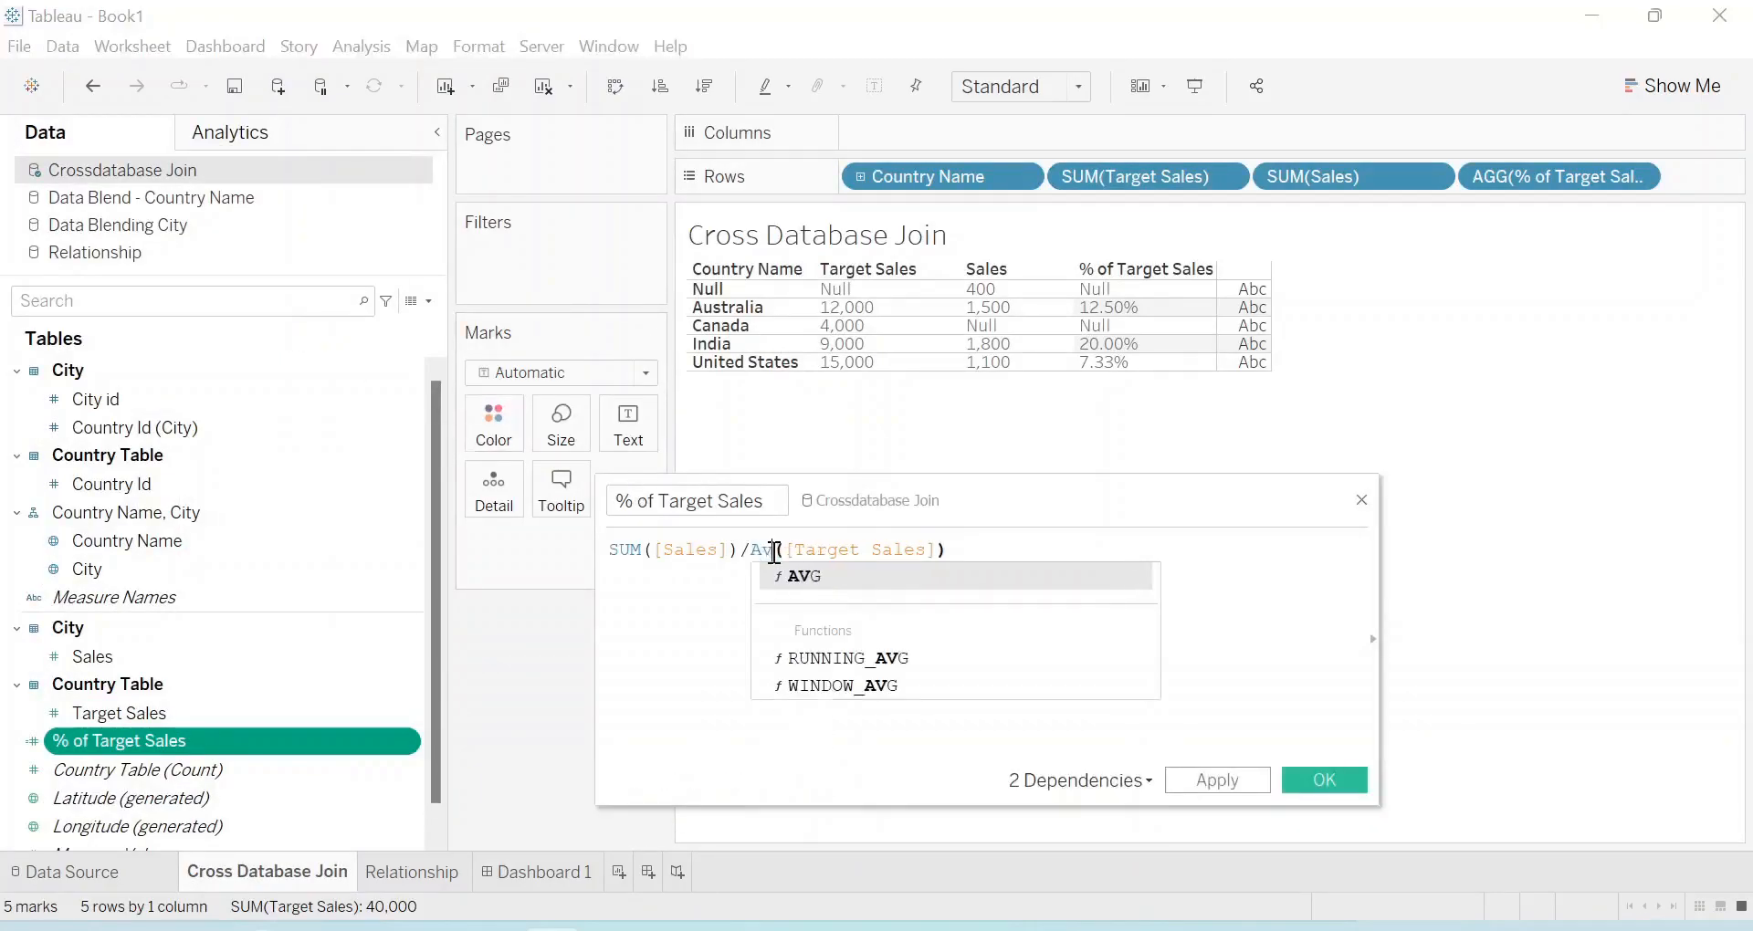
text(g)
click(791, 550)
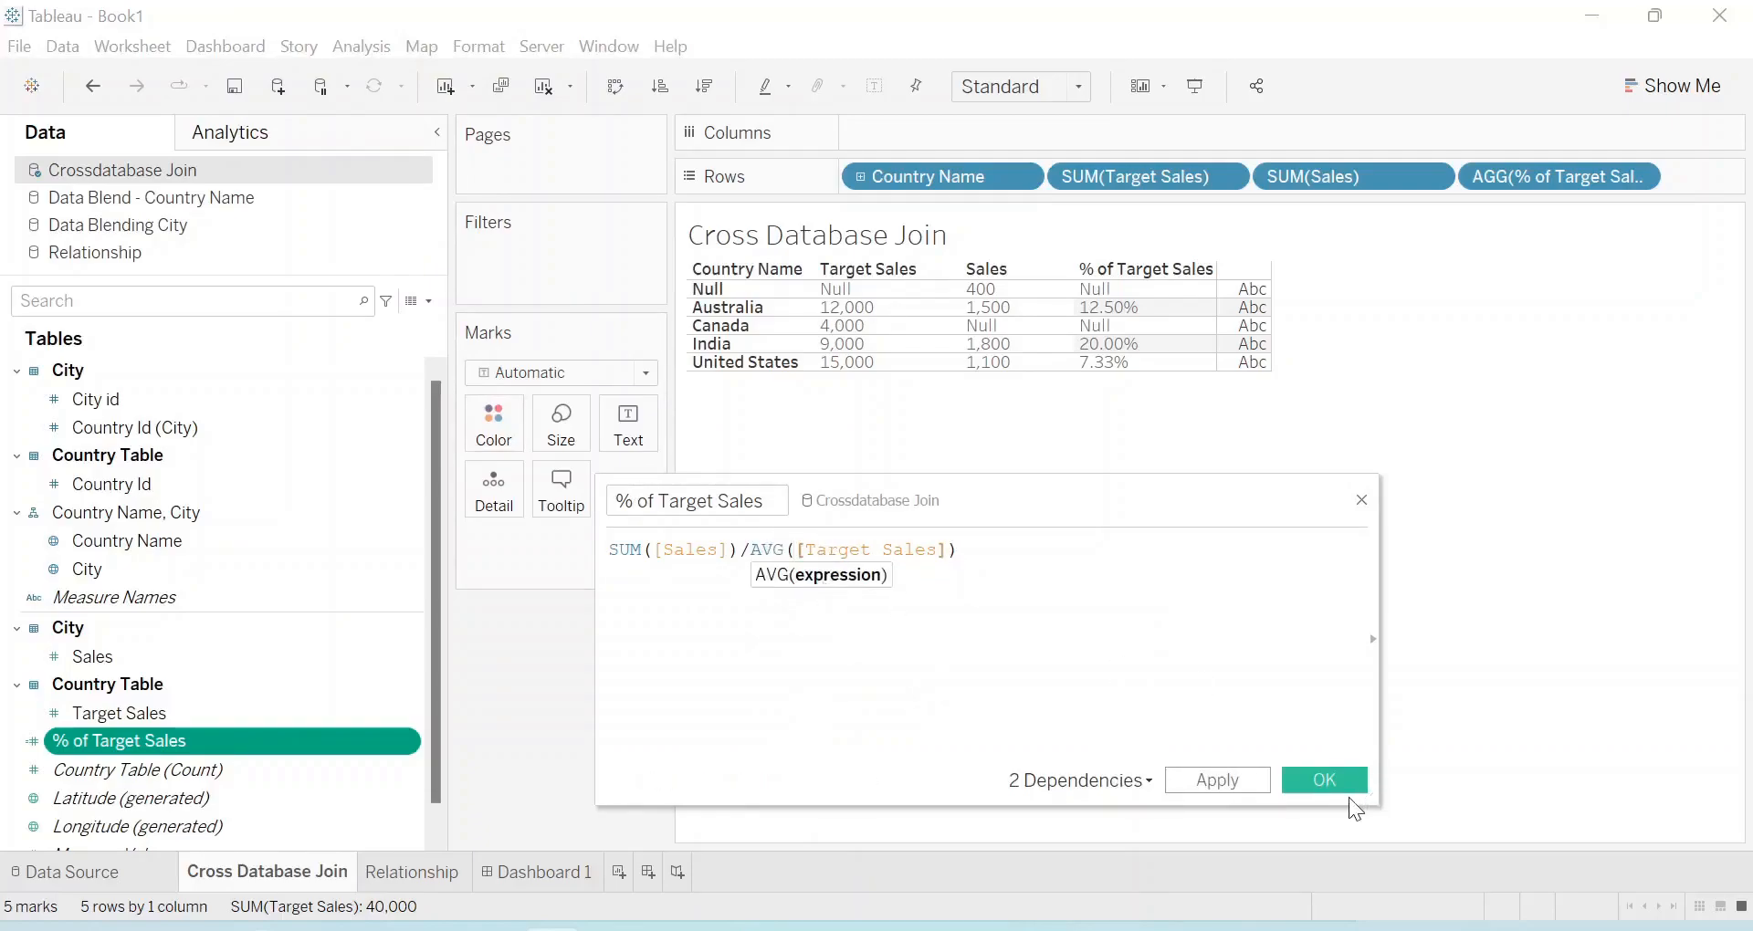
click(1333, 778)
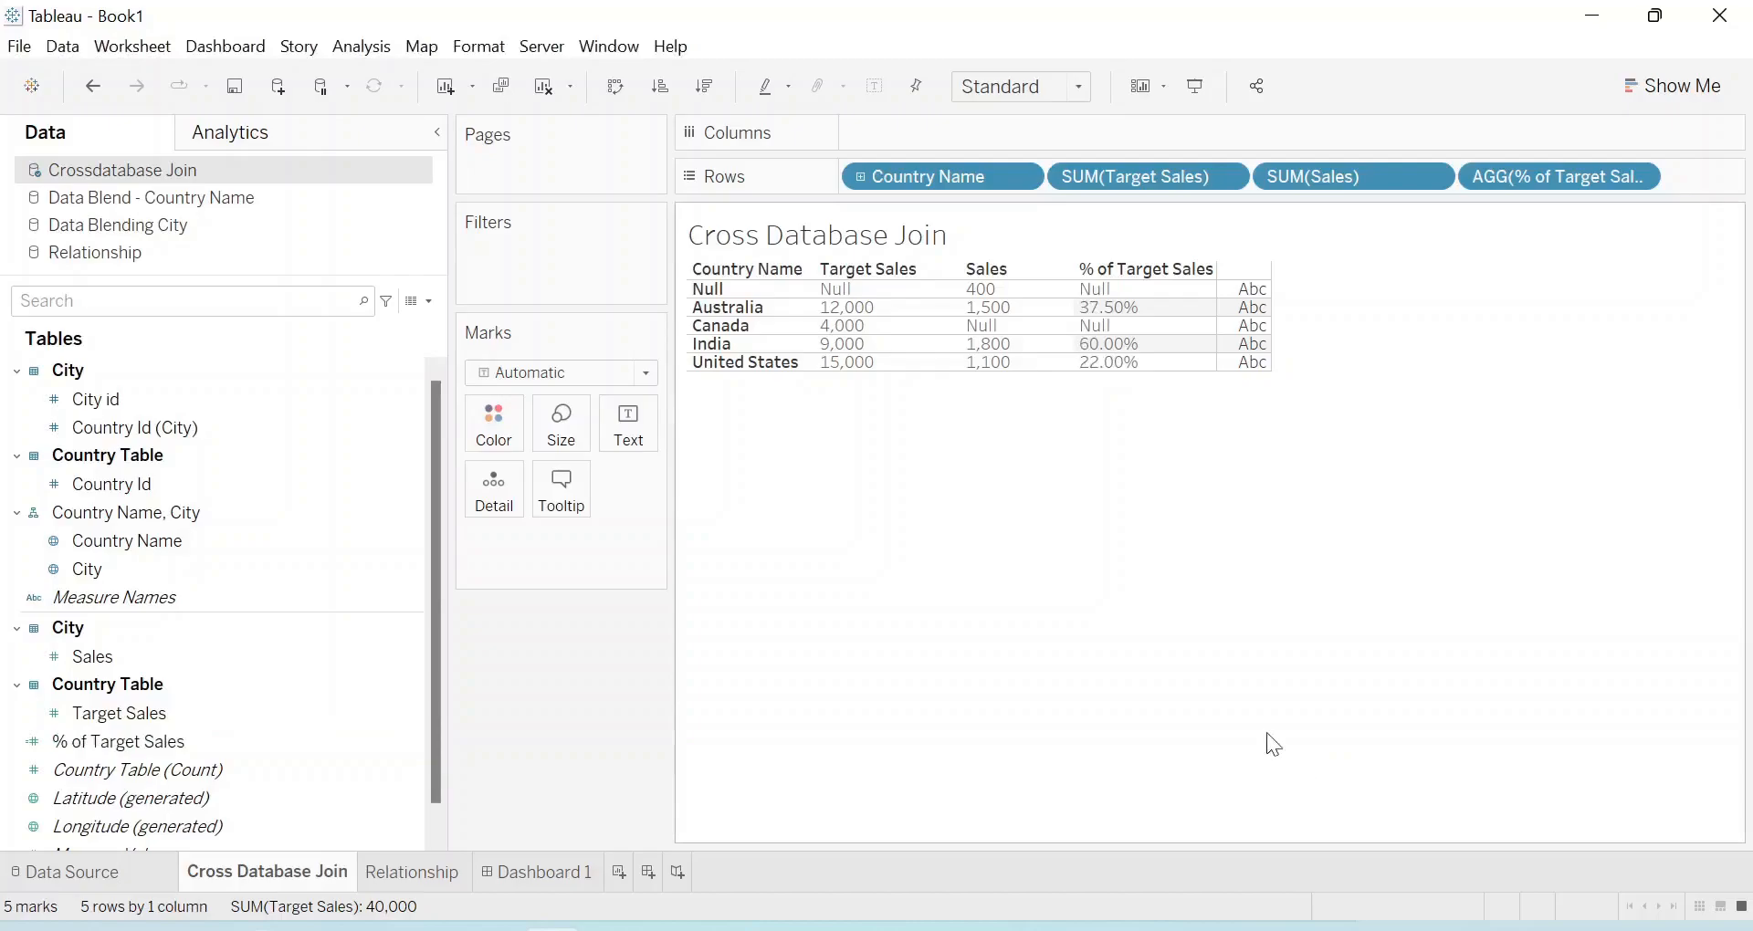
Return to Dashboard 1 and adjust the divider between the two sheets so the whole Relationship table fits
click(571, 869)
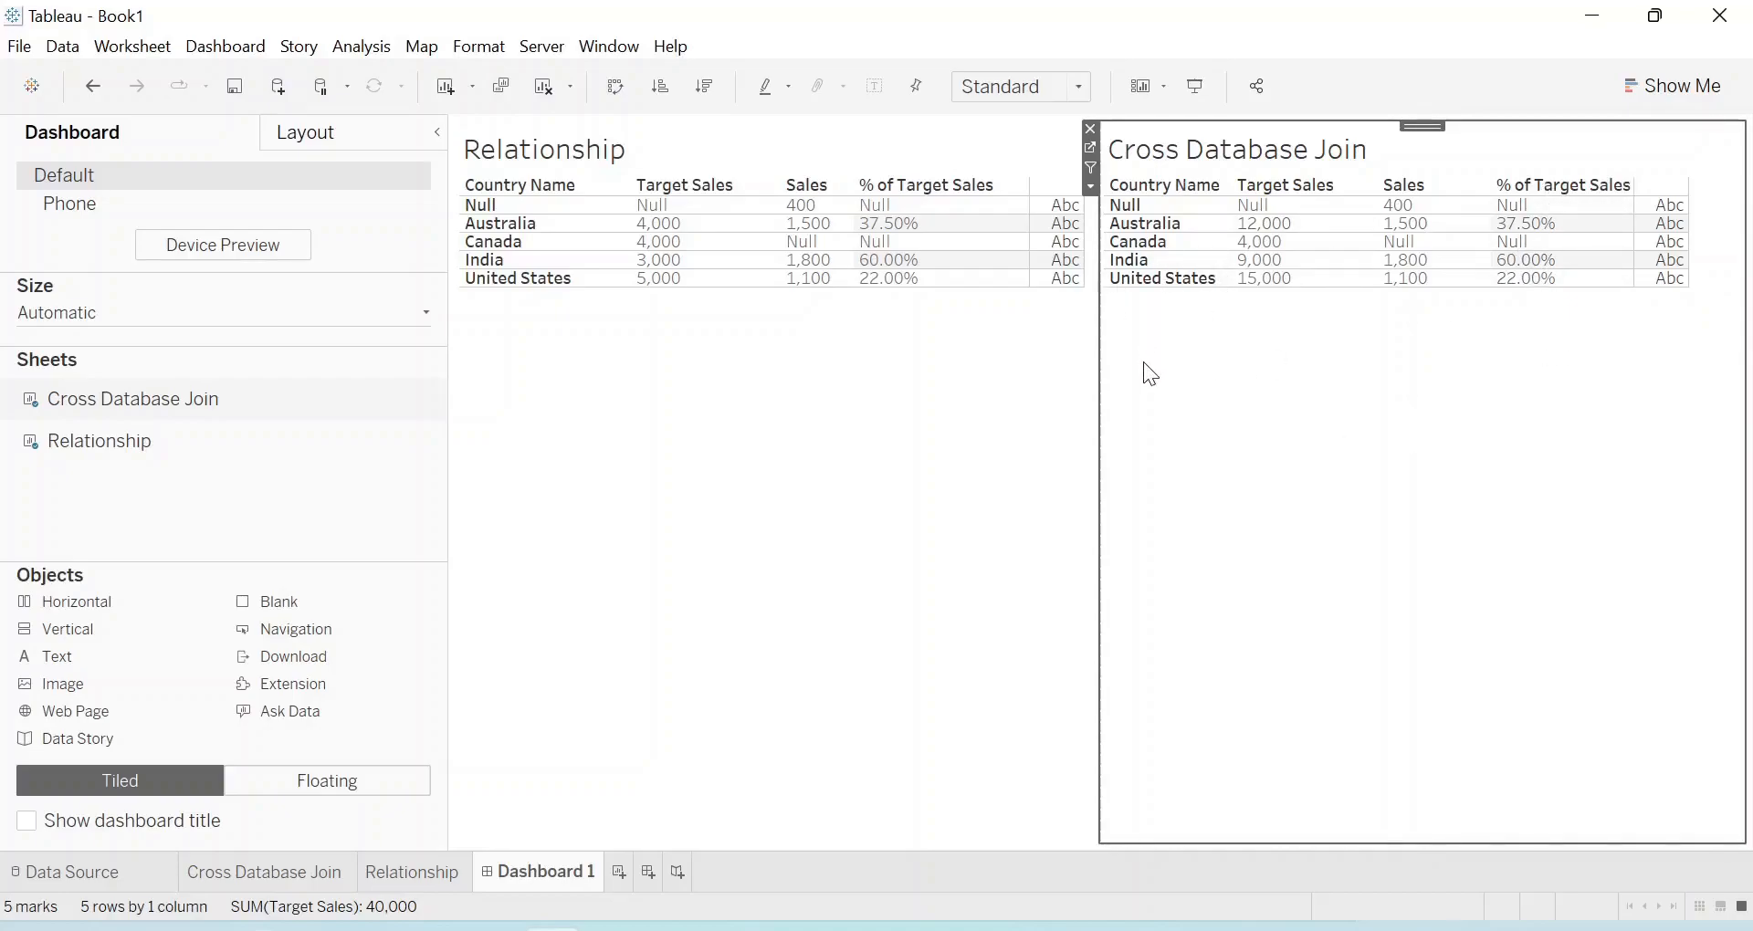
drag(1099, 384, 1060, 374)
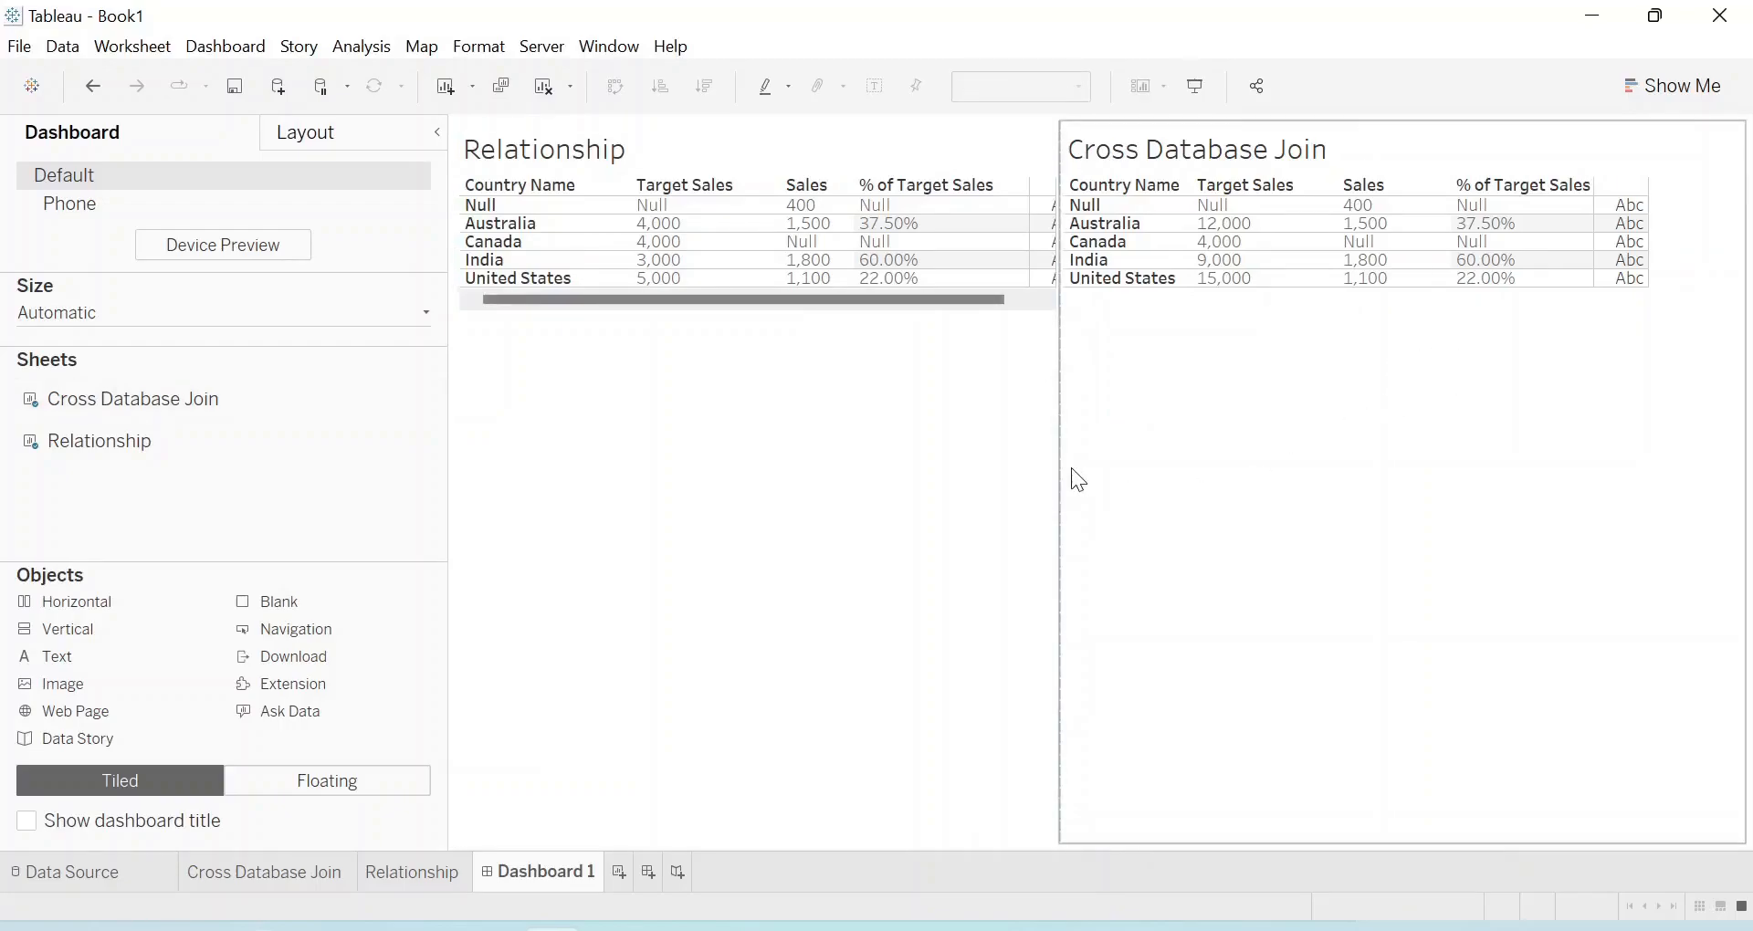
drag(1058, 466, 1123, 464)
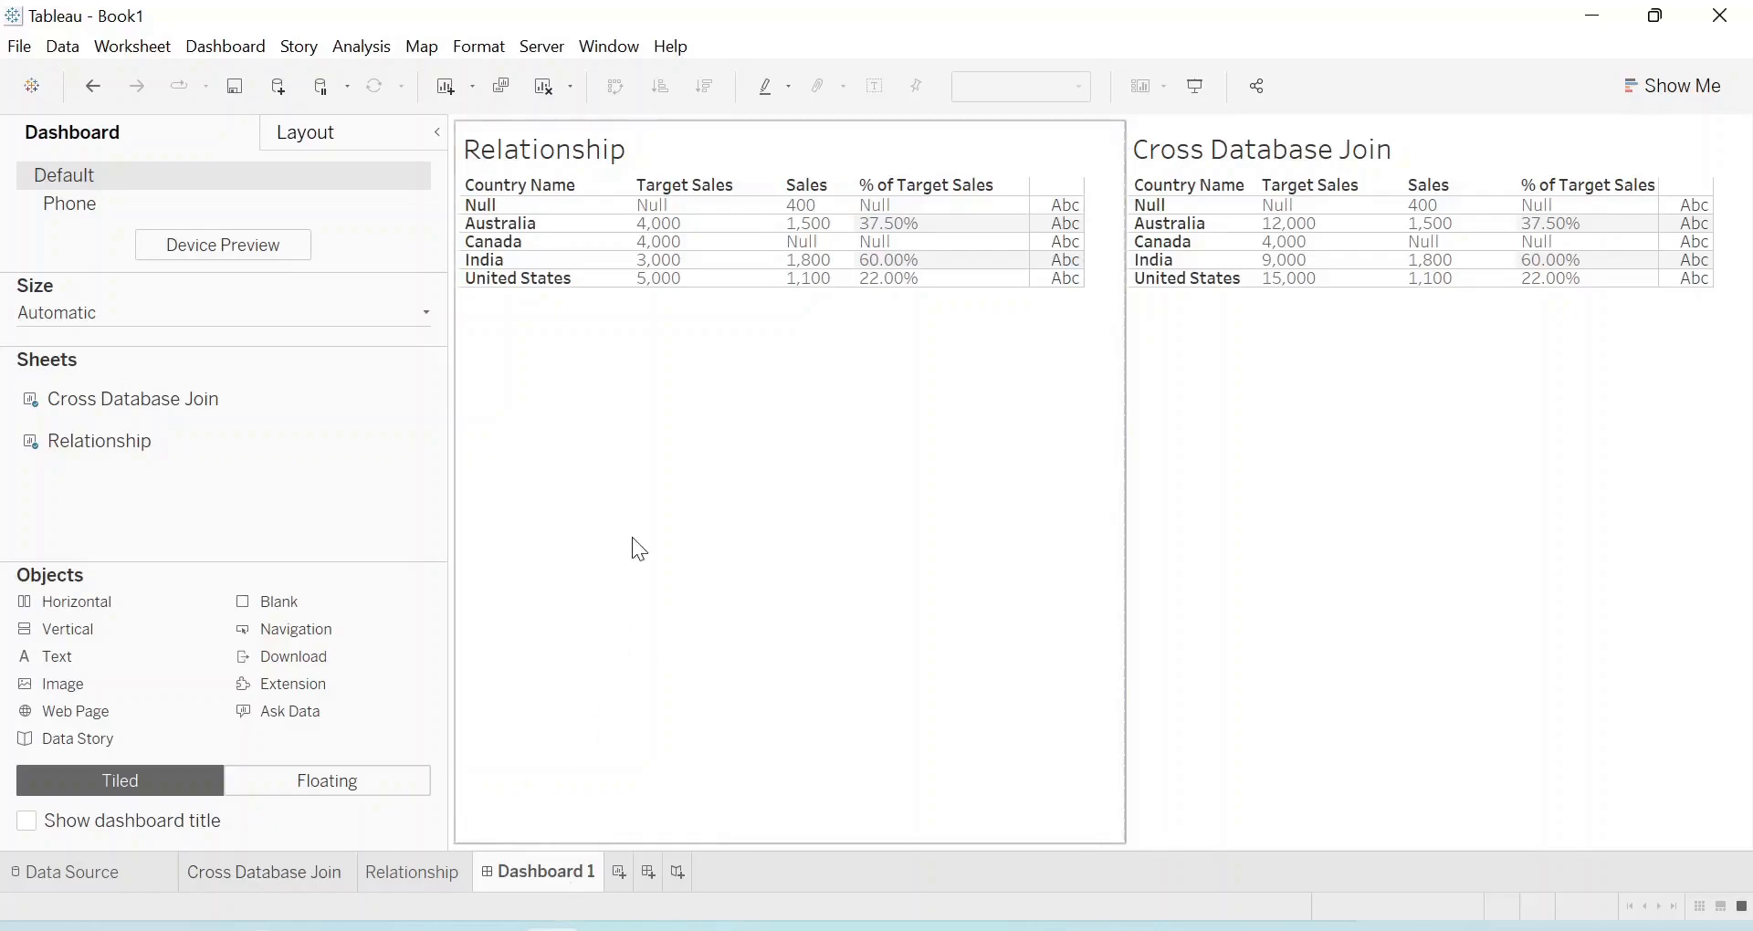
Add a new worksheet and select the Relationship data source for it
click(619, 873)
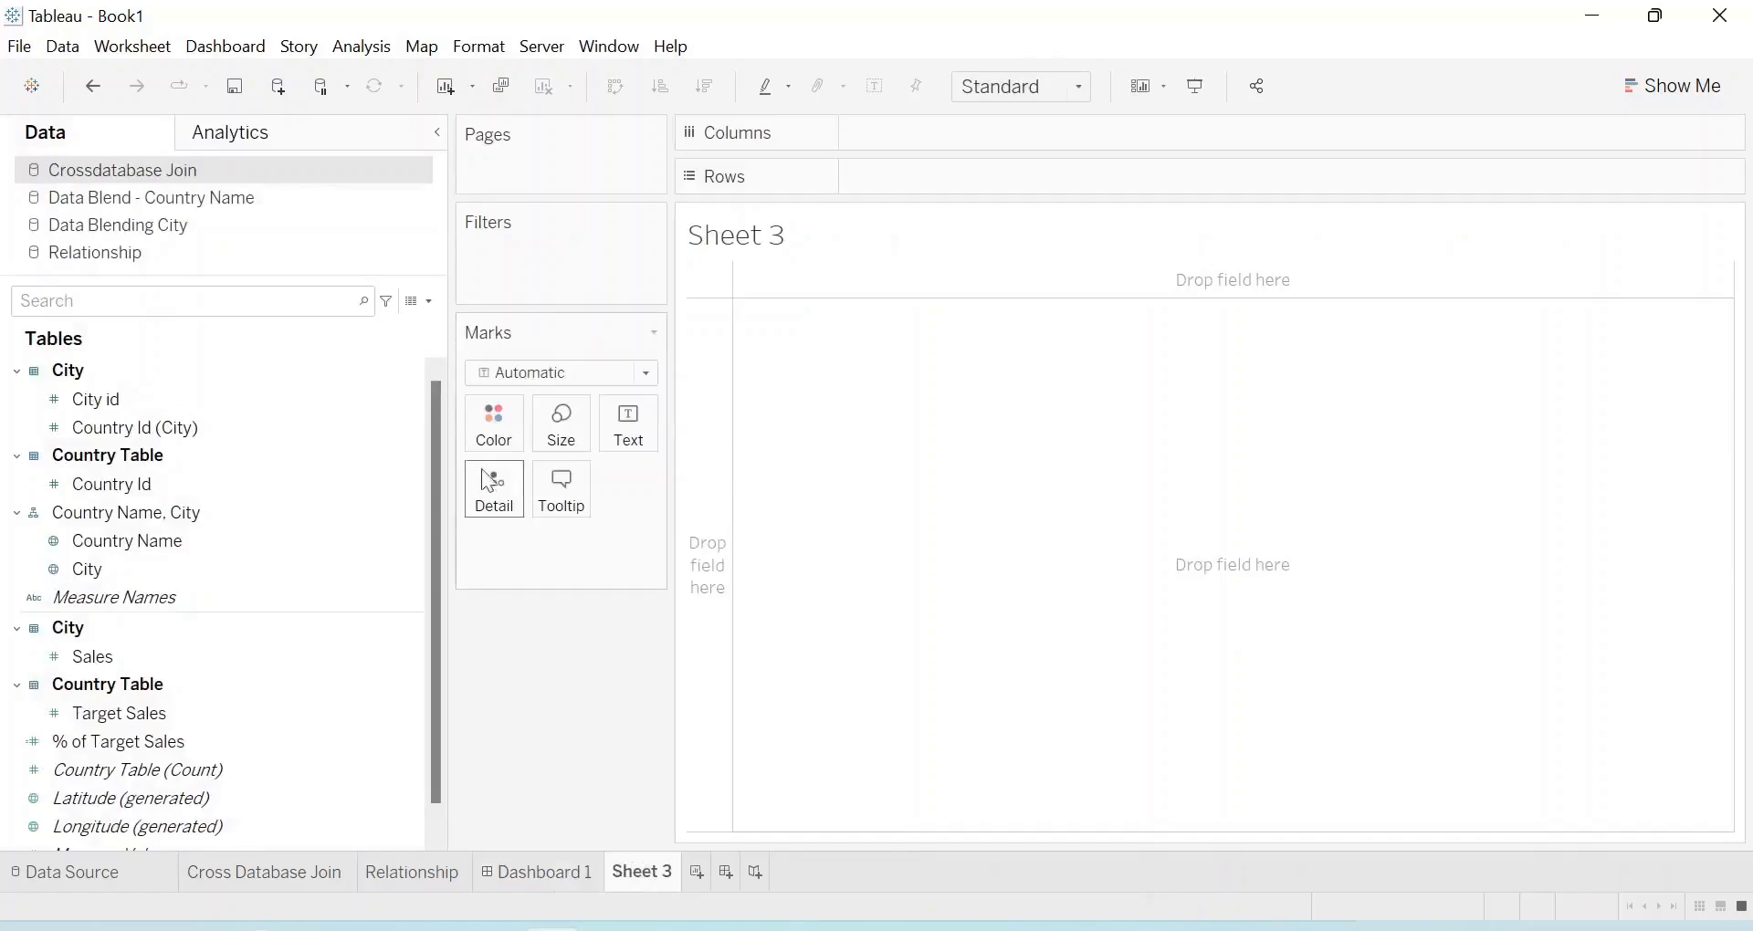
click(173, 196)
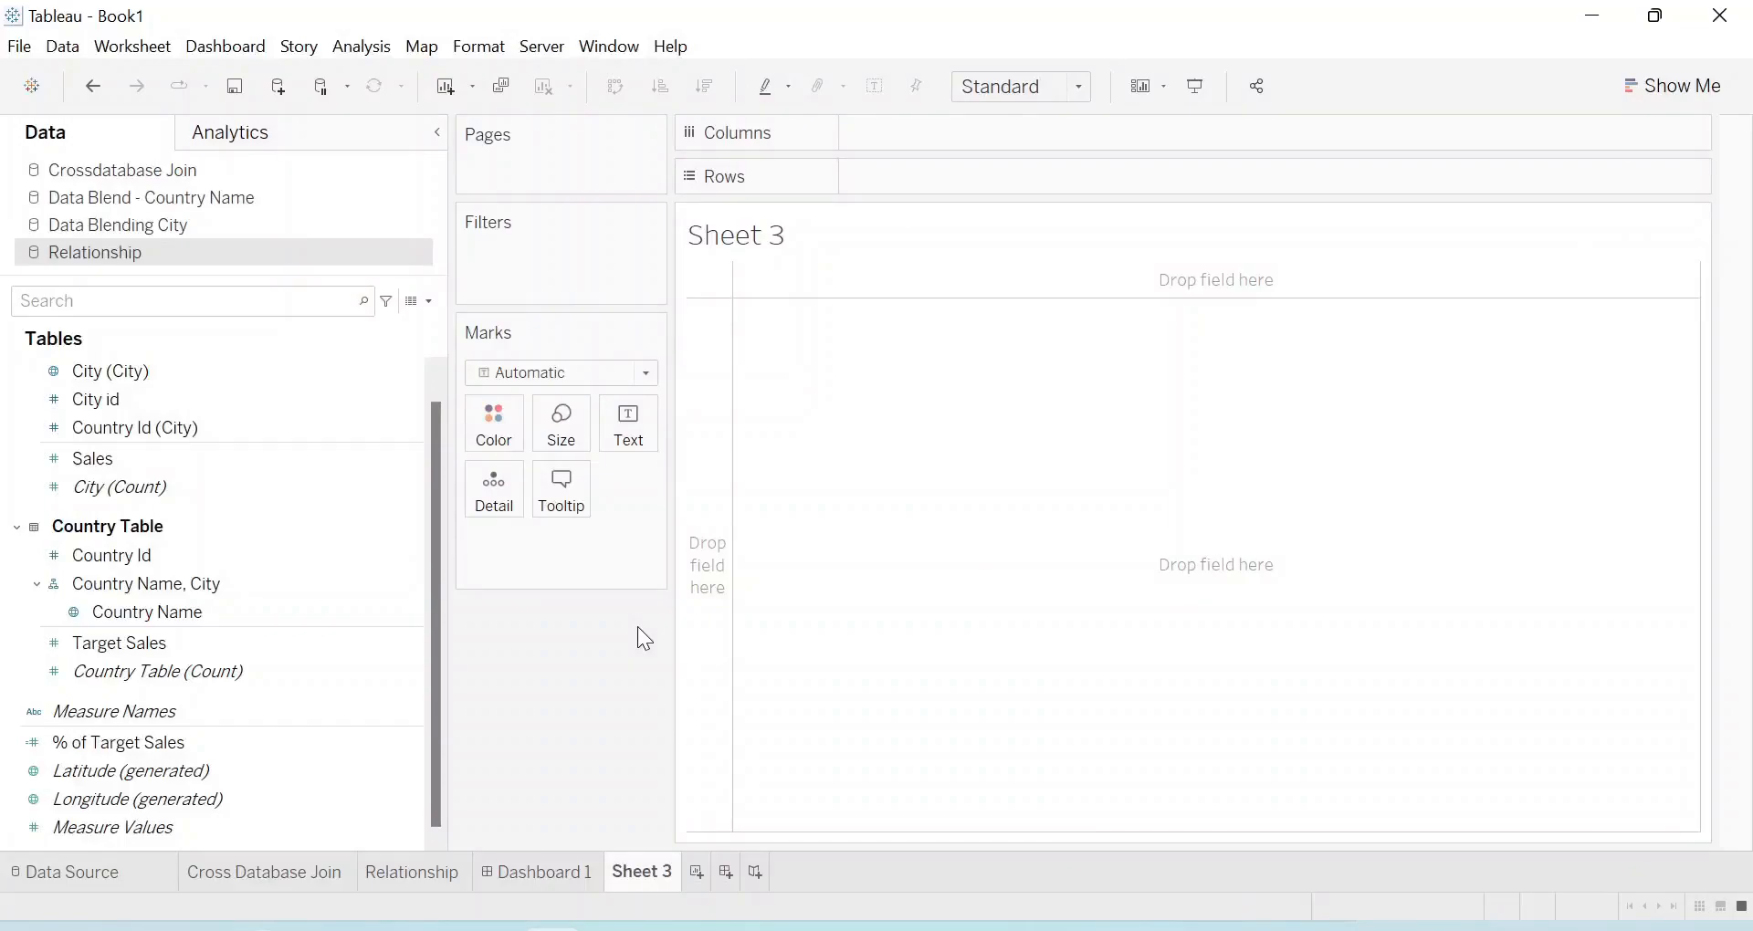
Open the Relationship data source and expand the performance options of the Country Table–City link to view its cardinality and referential integrity settings
click(98, 879)
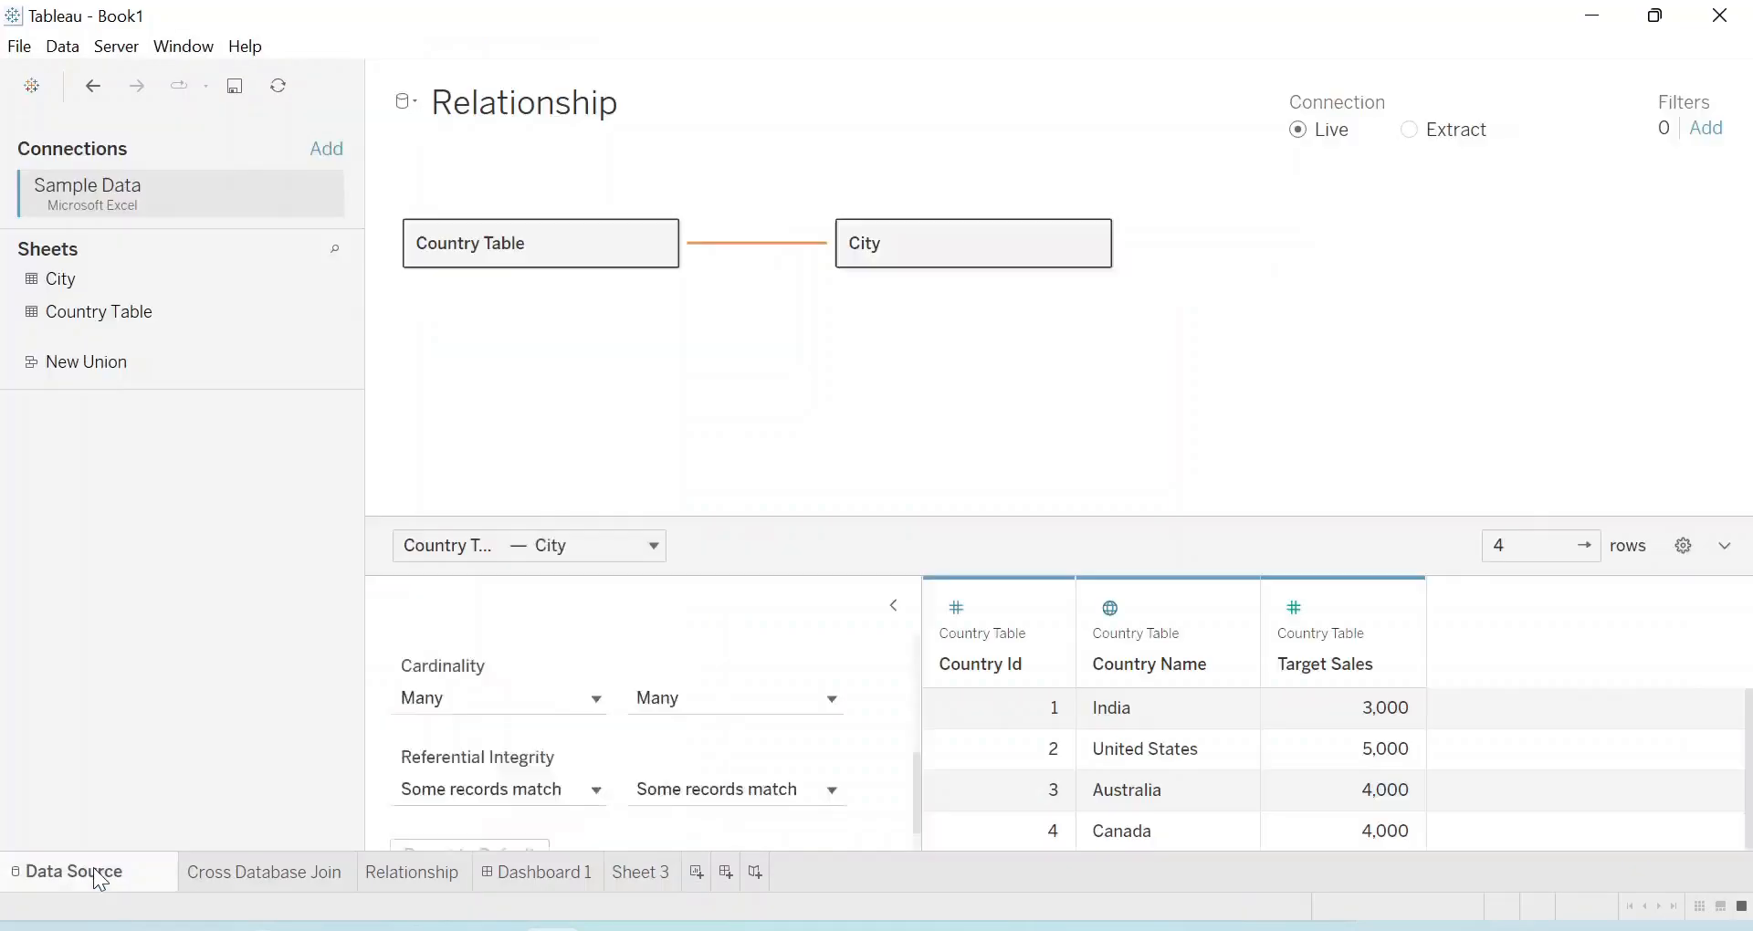
click(770, 254)
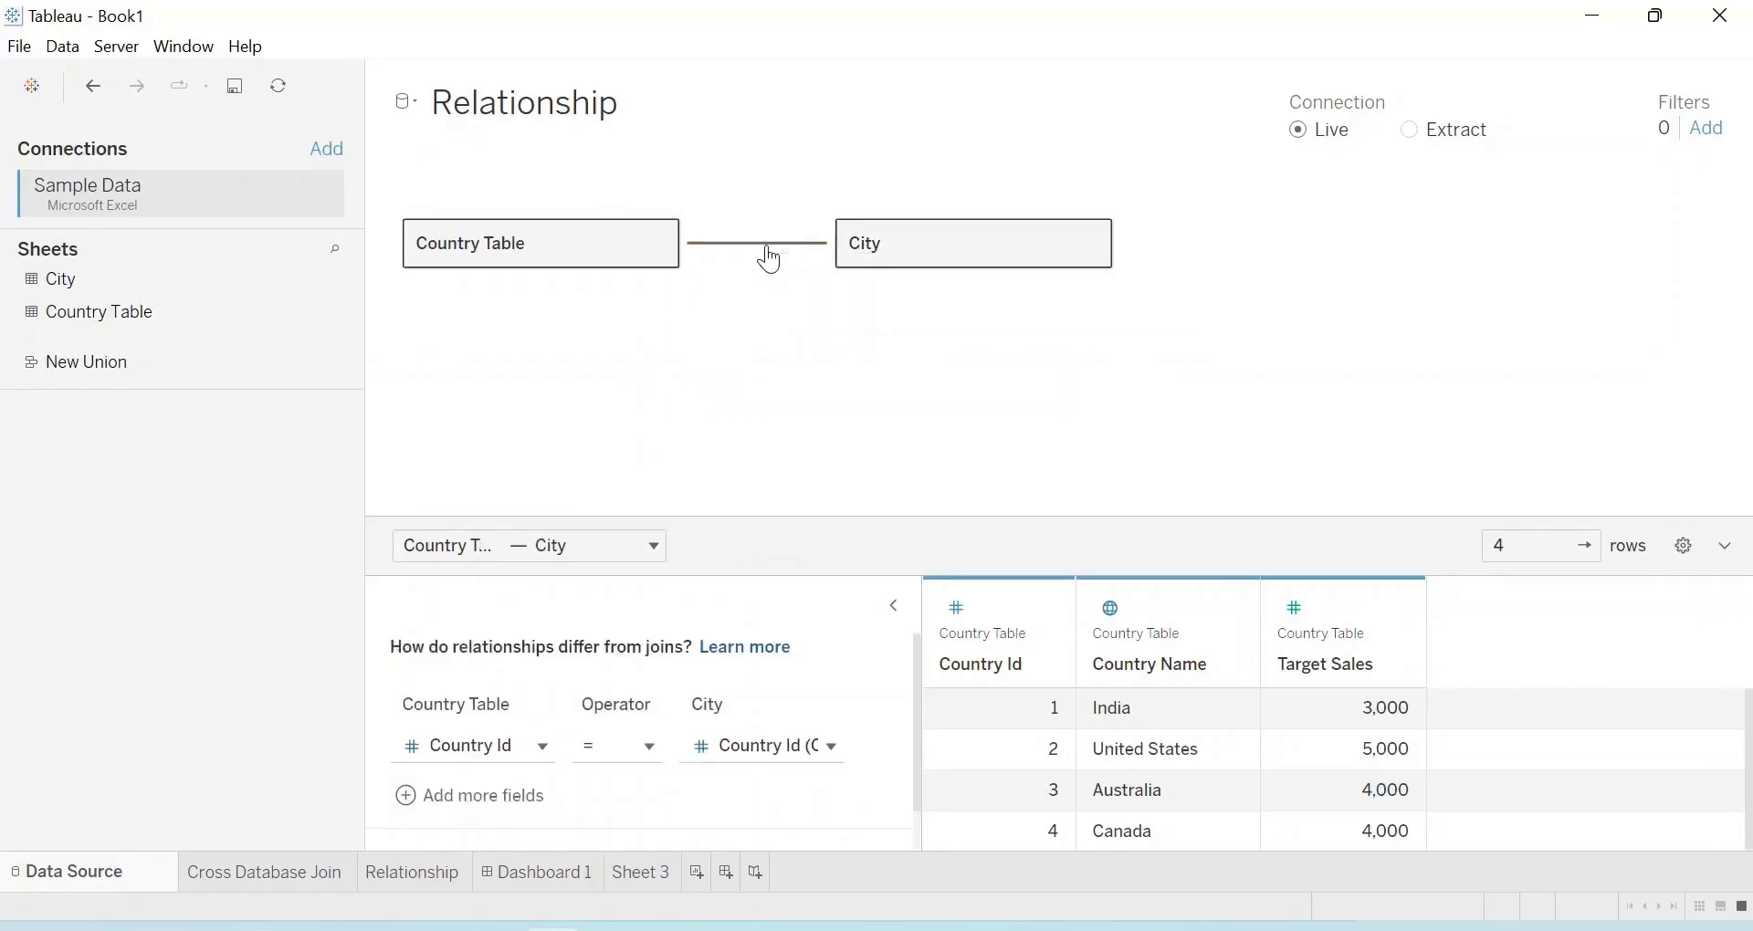
scroll(601, 763, down, 2)
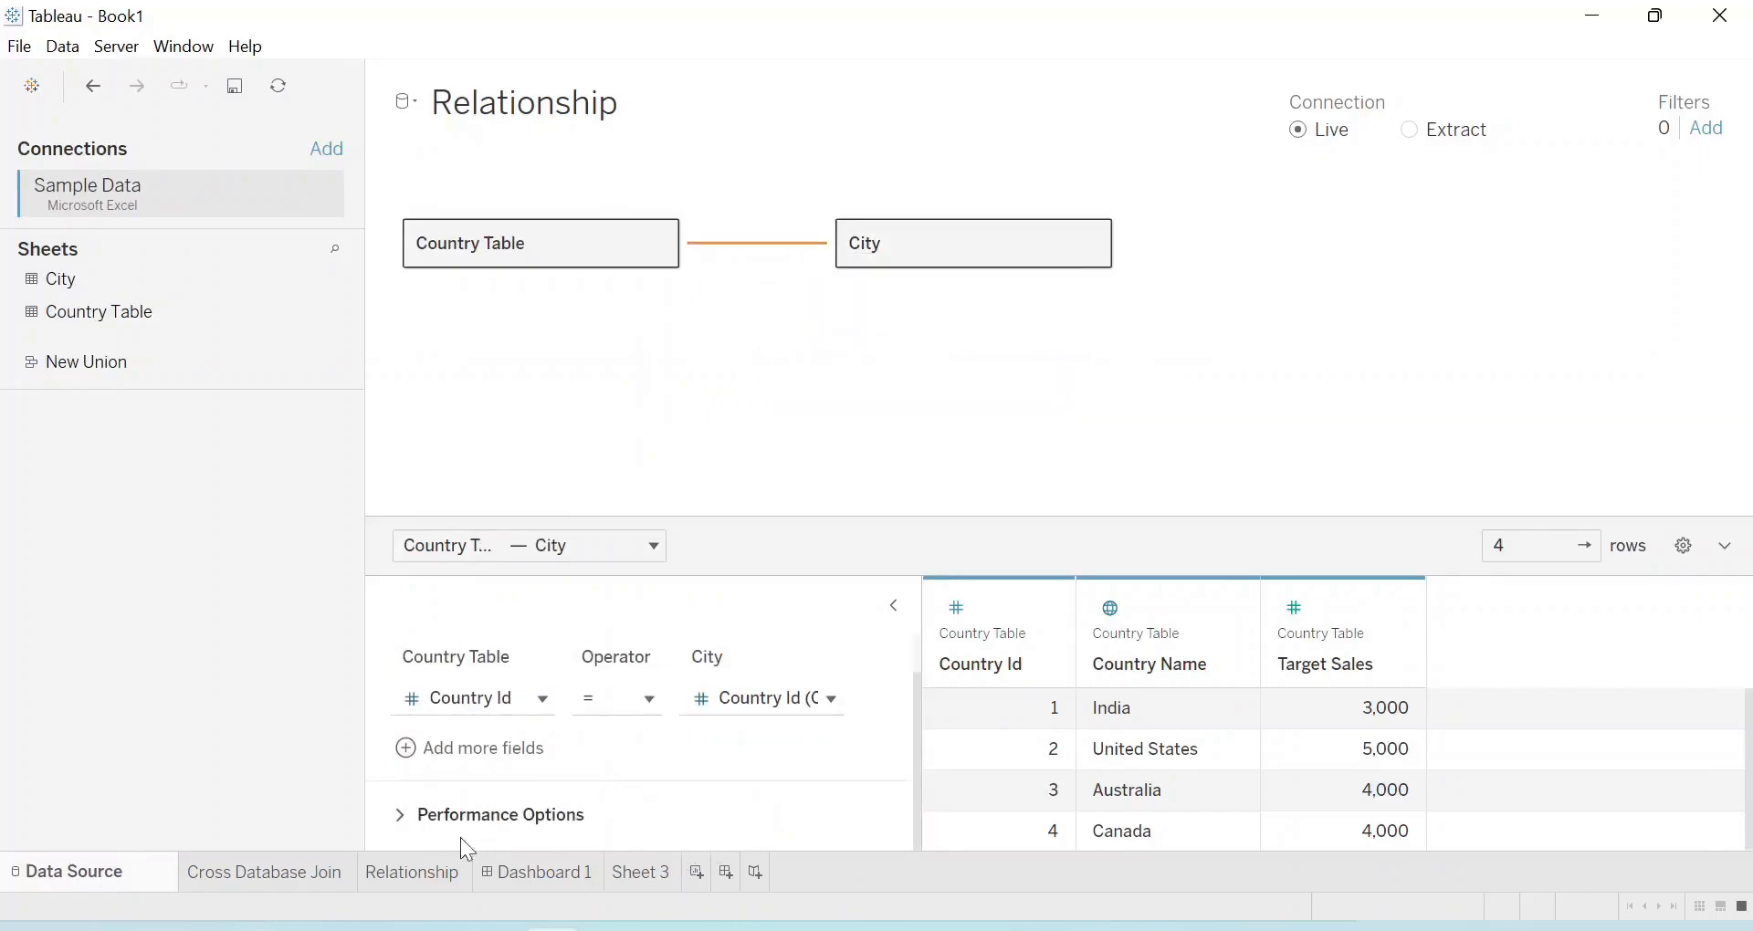
click(398, 820)
scroll(646, 721, down, 3)
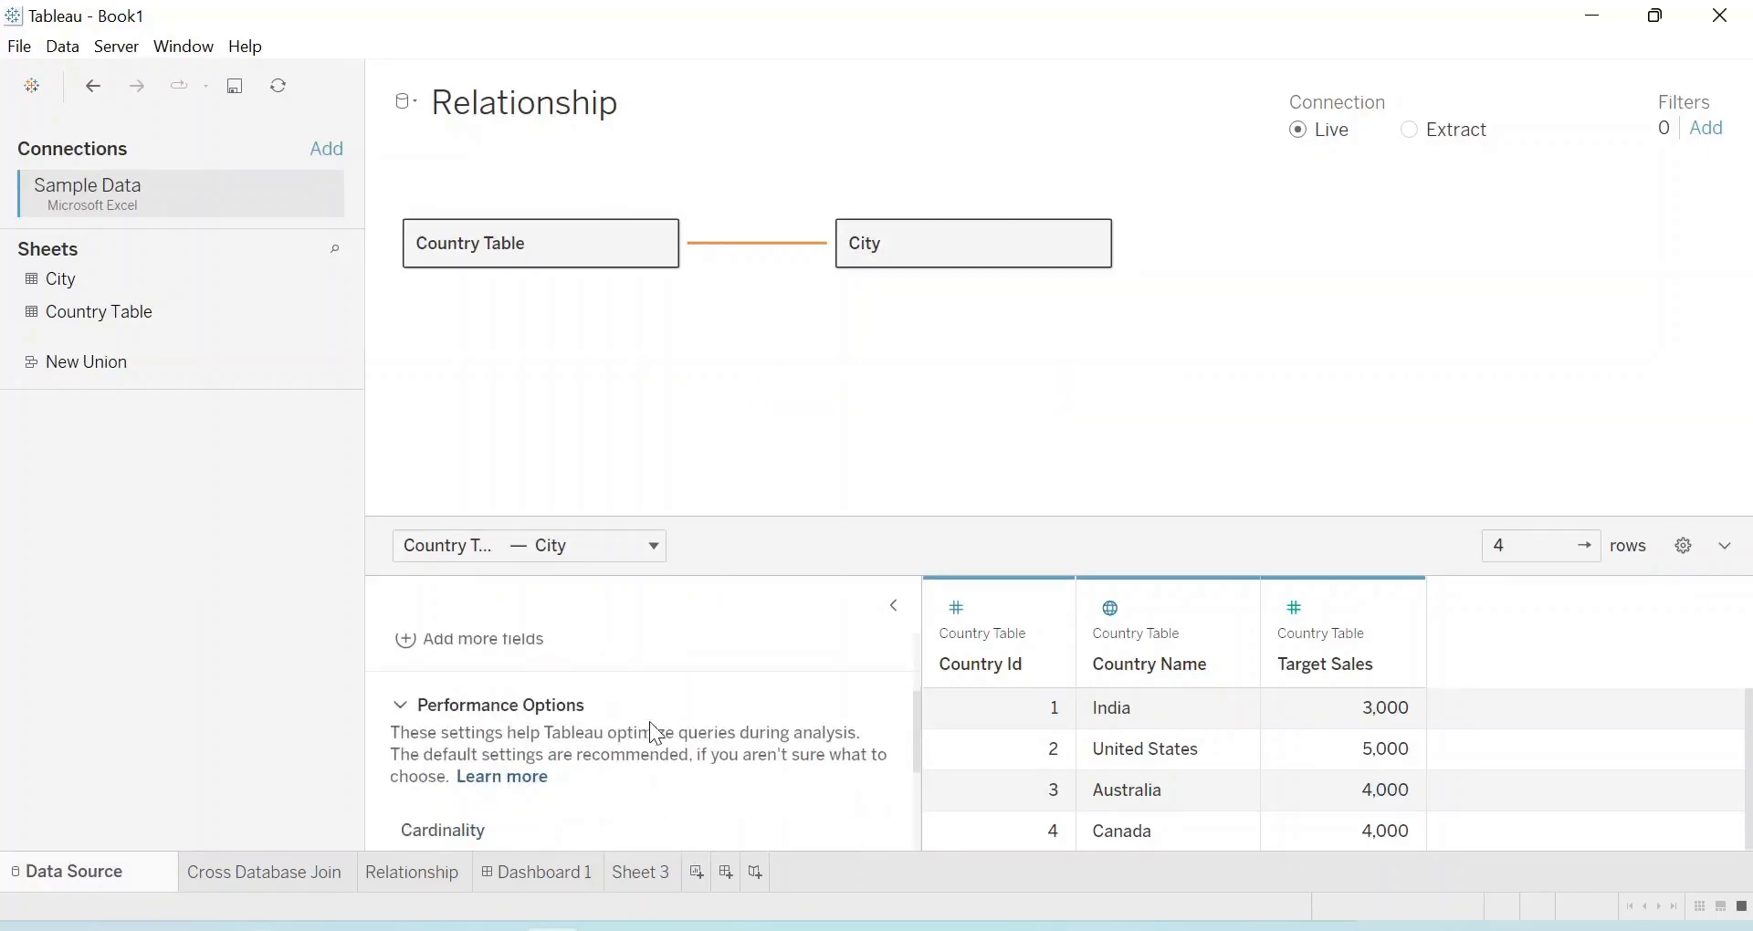
scroll(657, 733, down, 1)
scroll(514, 717, down, 1)
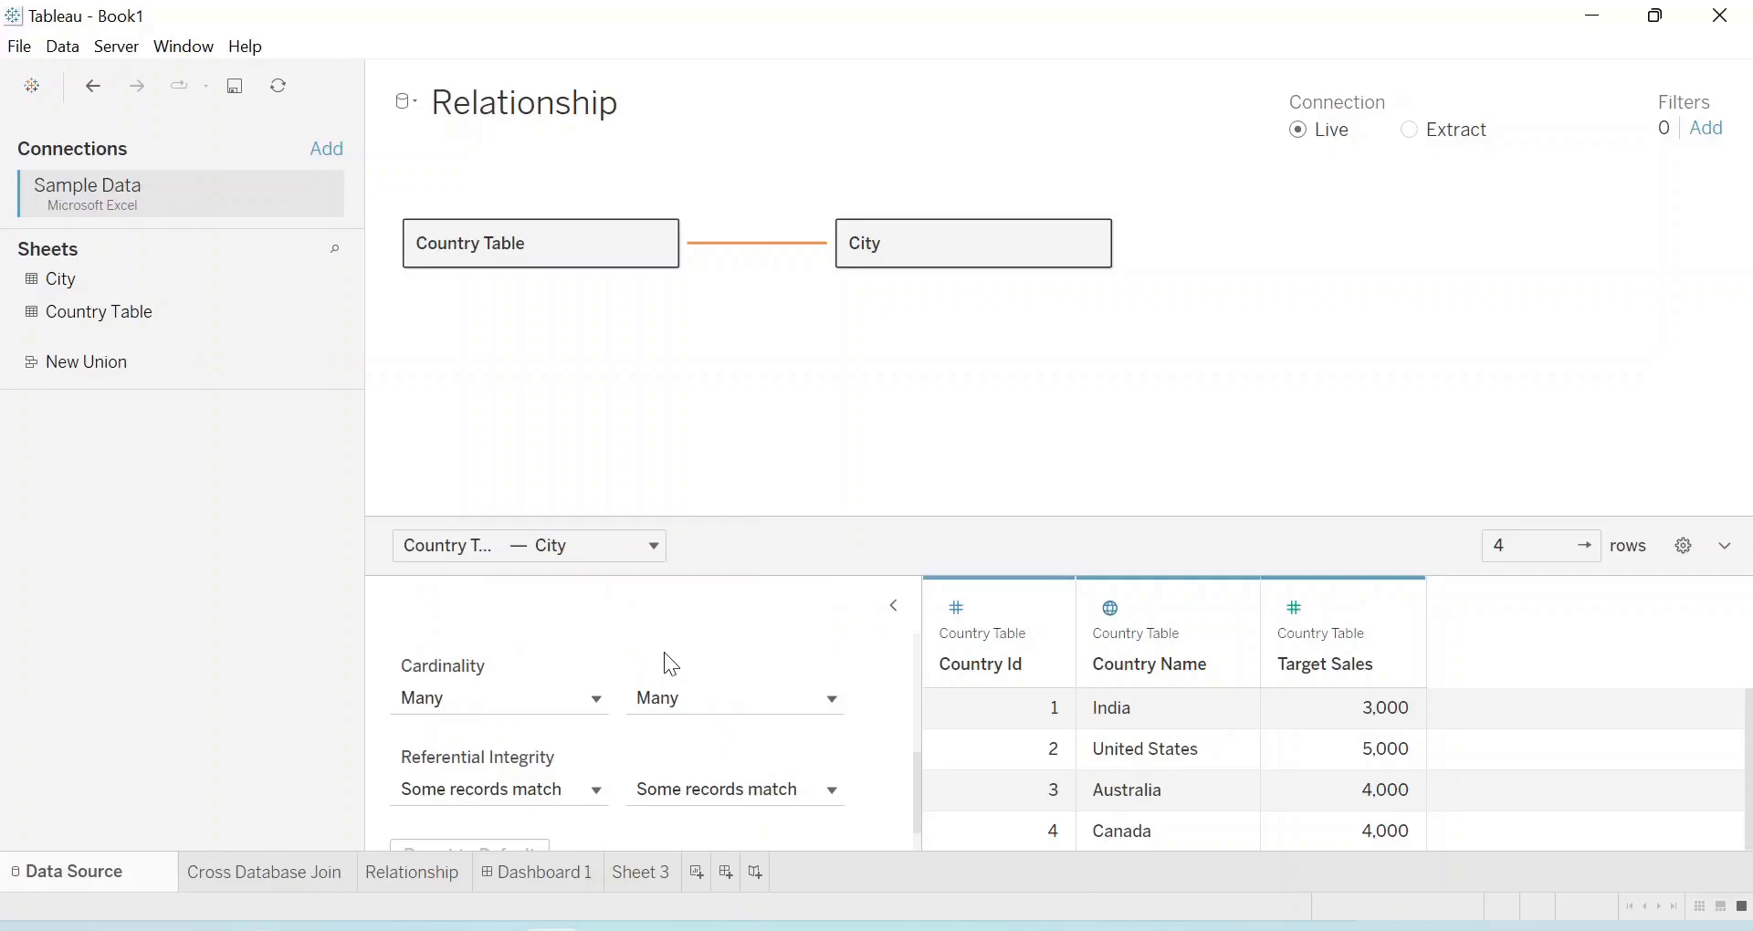
Compare the Country Id records of both tables in data.png with the Cardinality and Referential Integrity settings of the Country Table–City relationship in Tableau
click(613, 930)
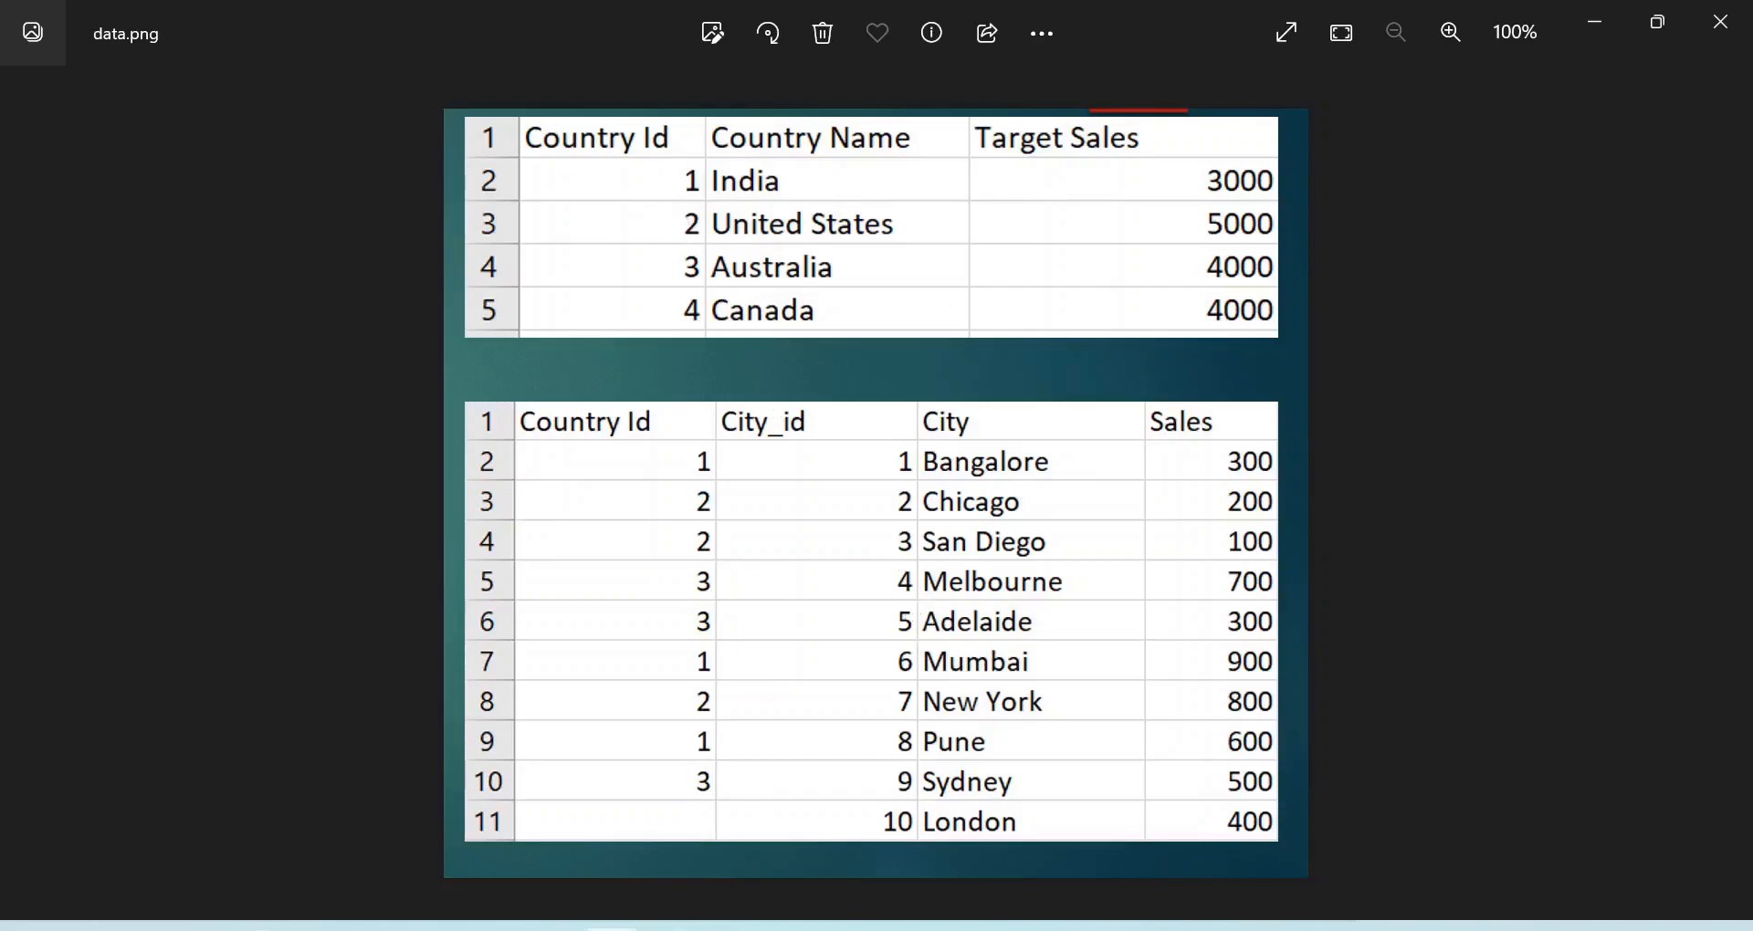
click(551, 930)
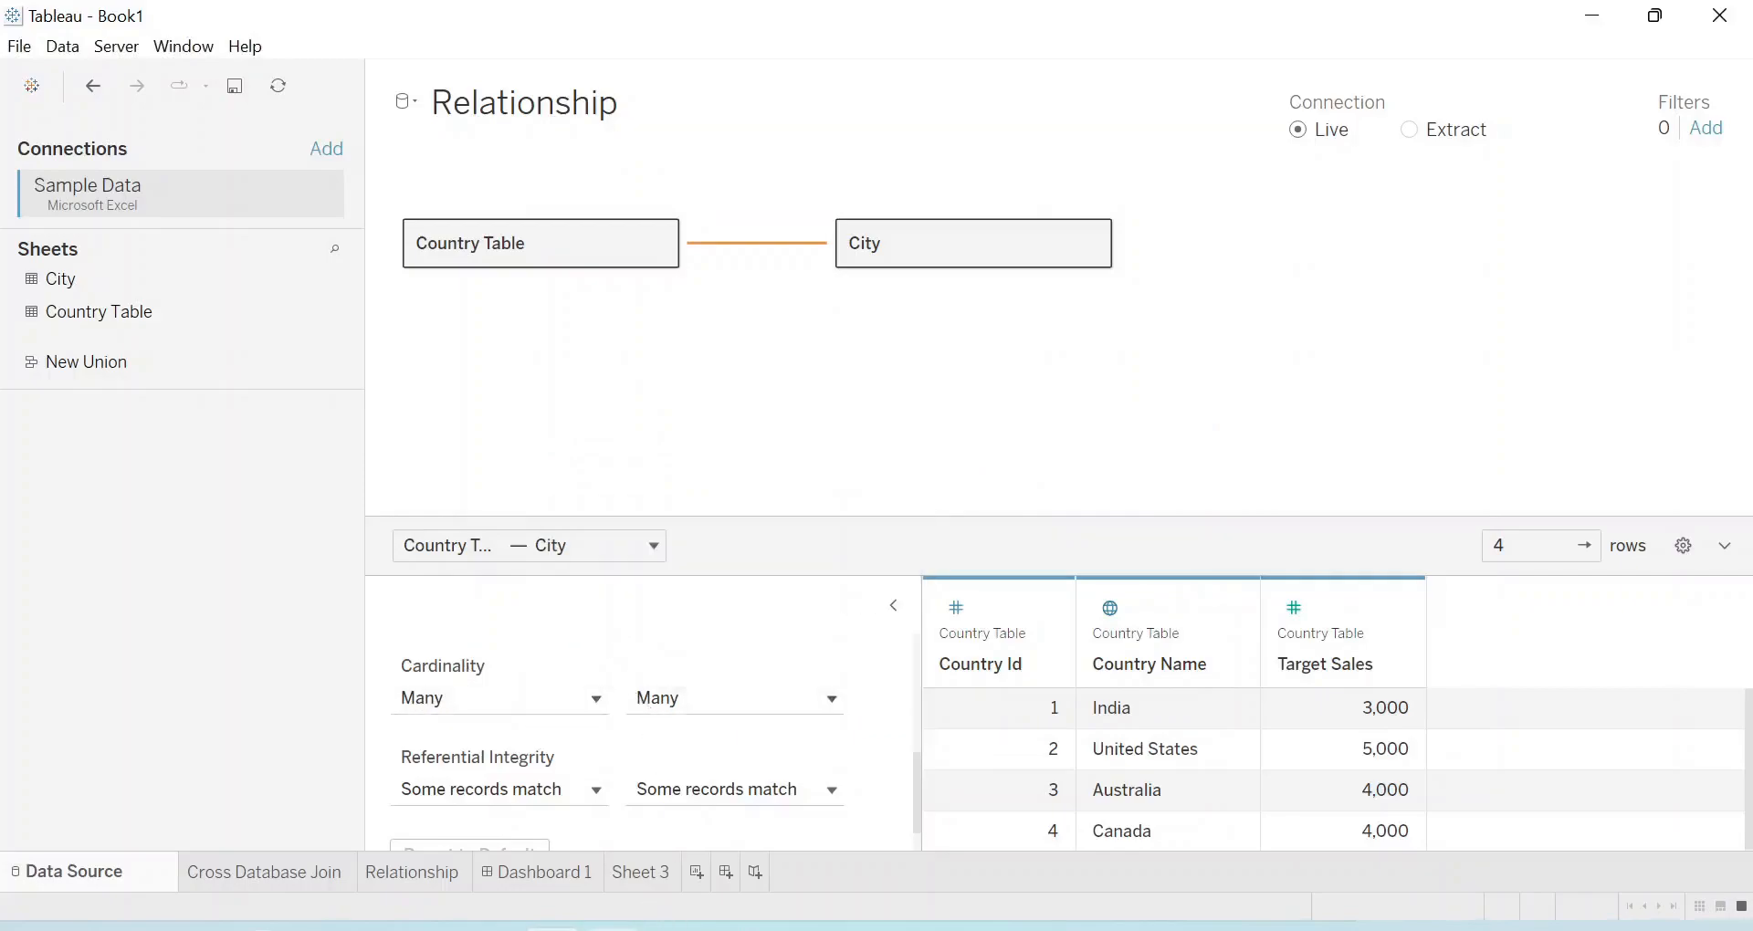
key(alt+Tab)
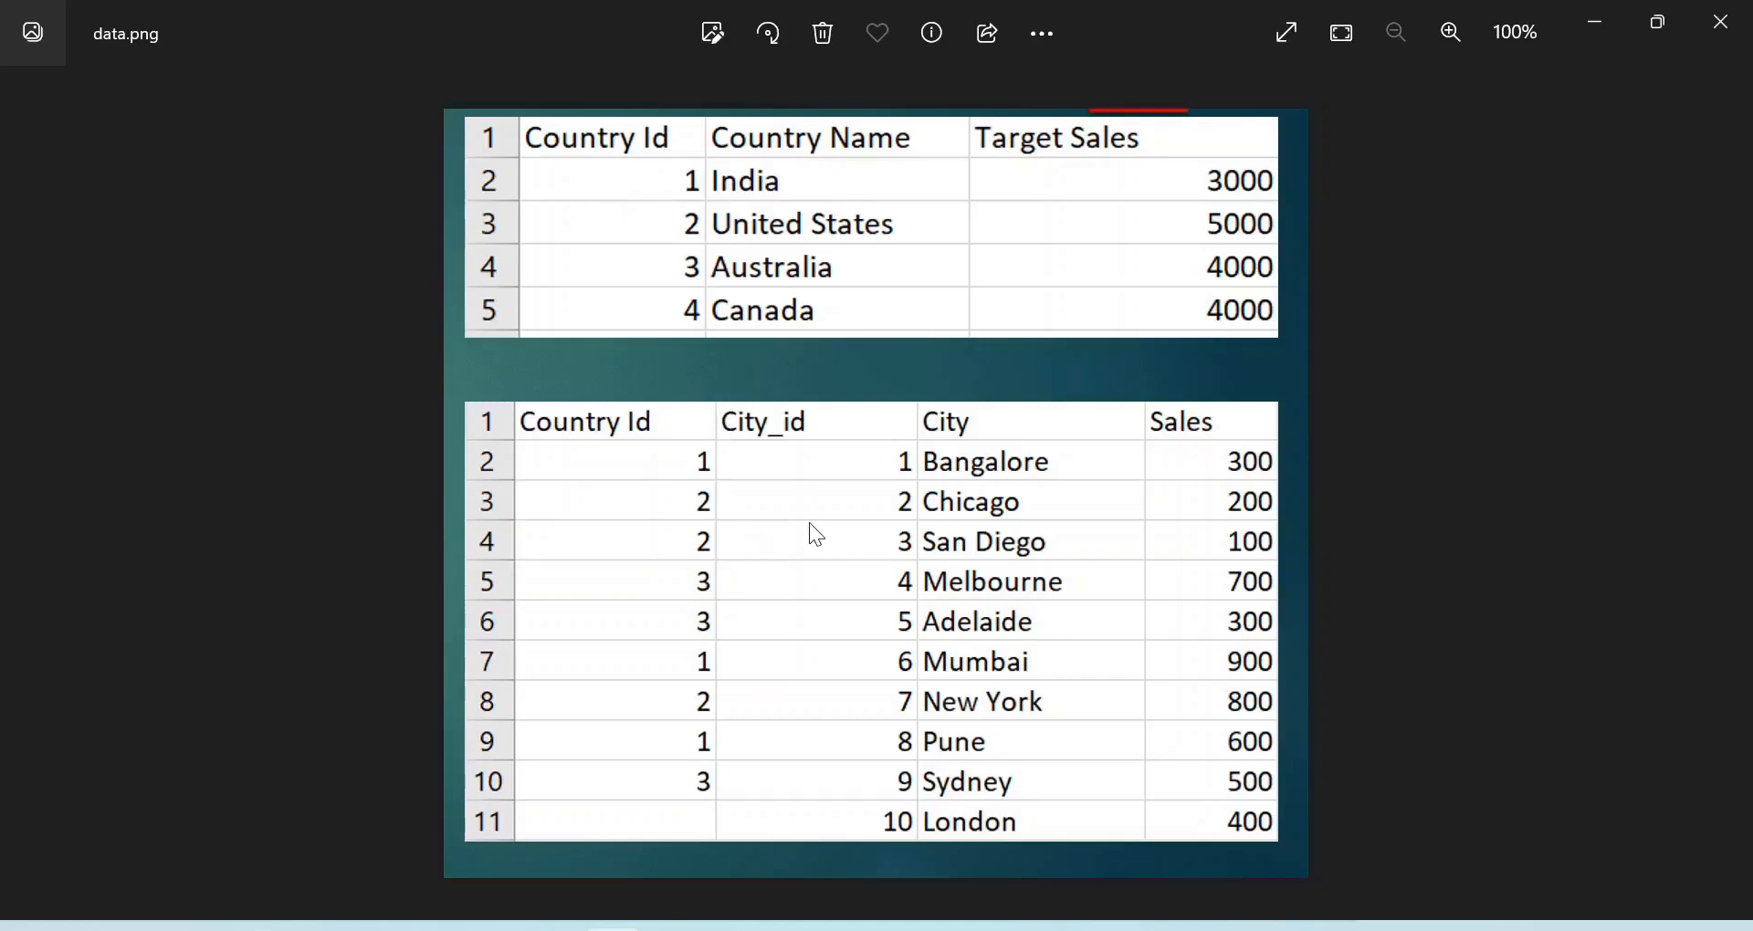
key(alt+Tab)
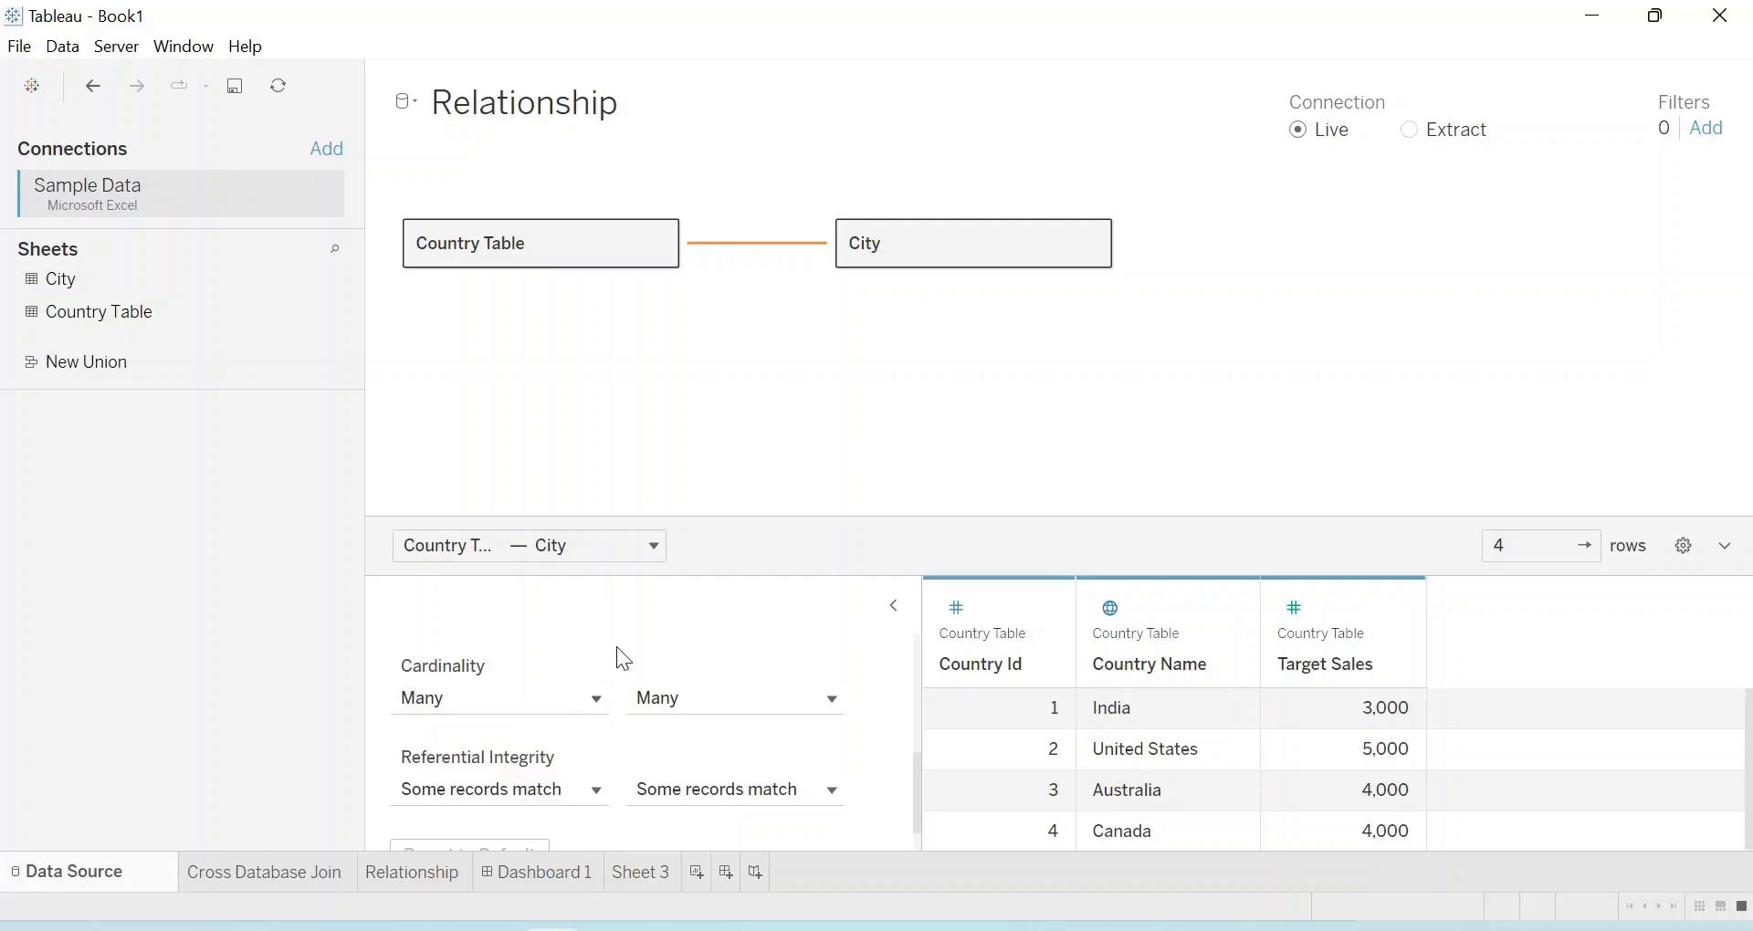
mouse_move(530, 705)
click(612, 928)
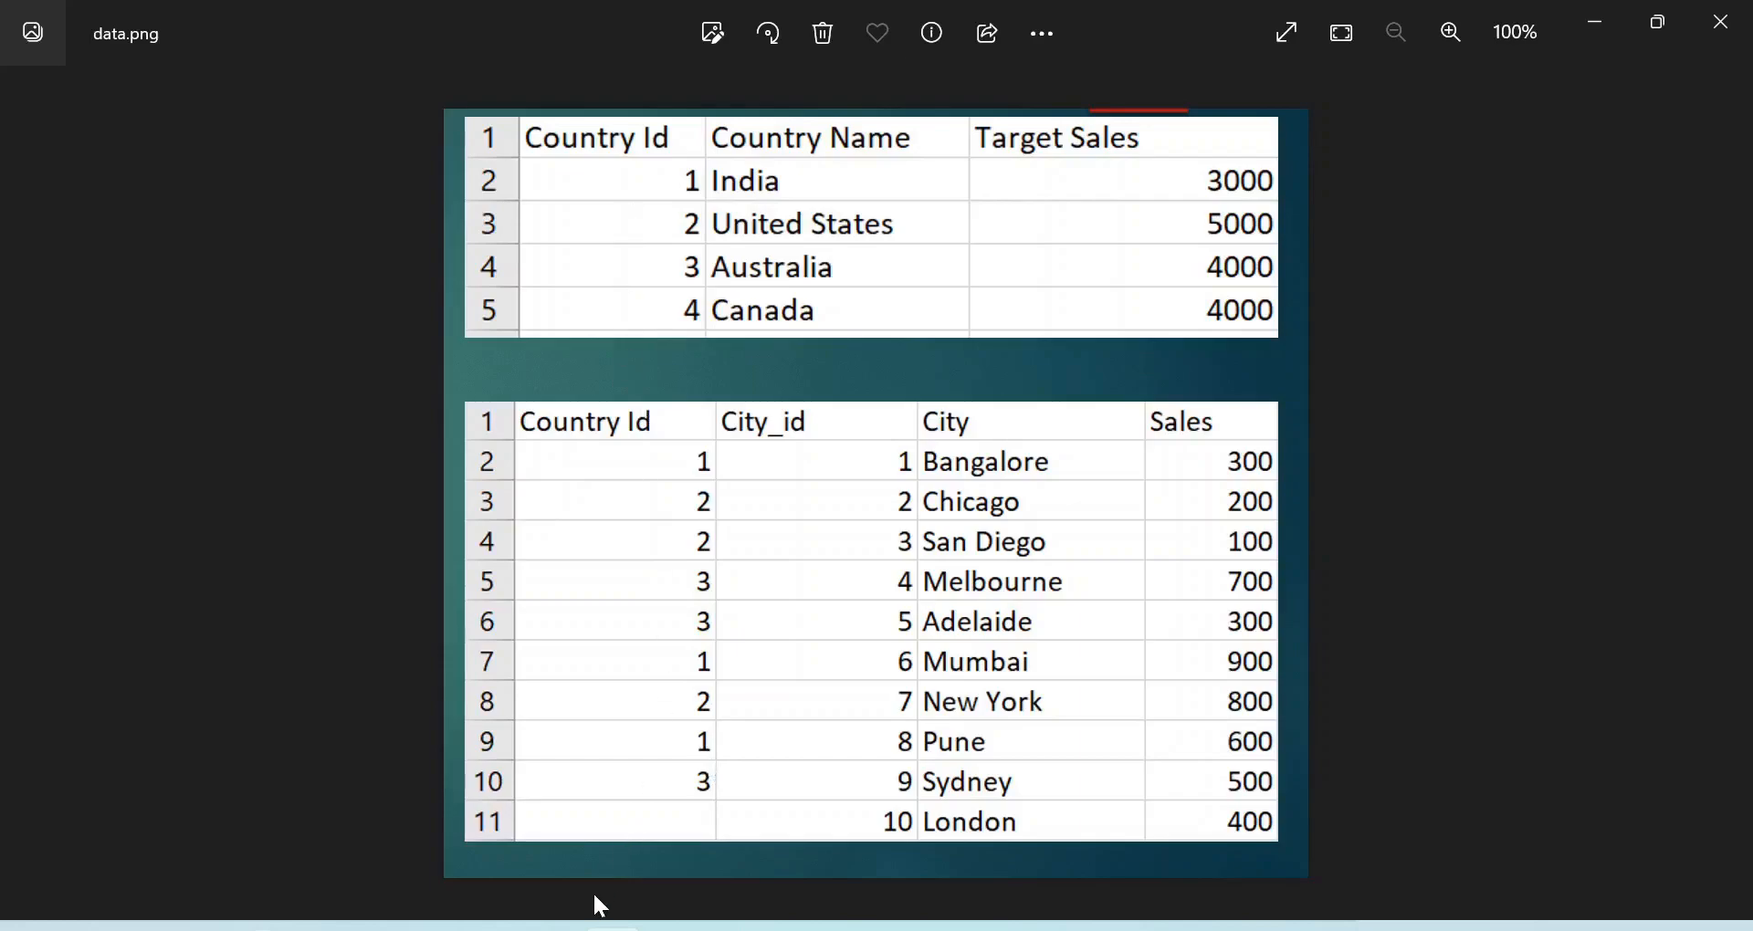
click(552, 930)
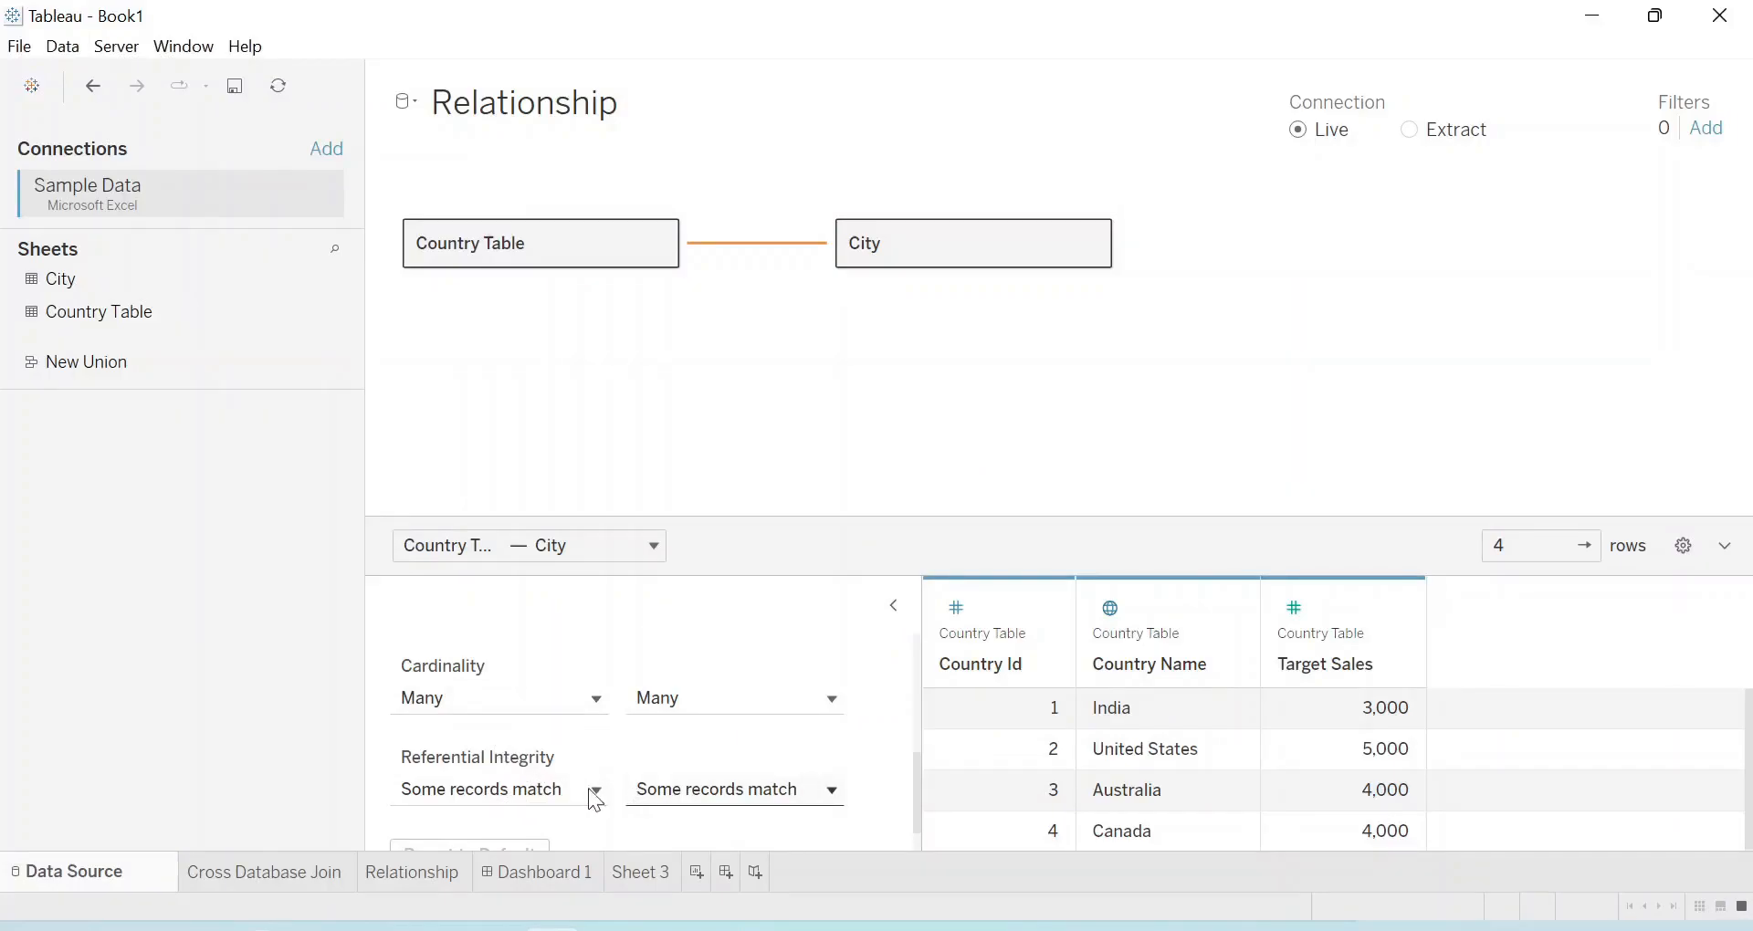
click(614, 927)
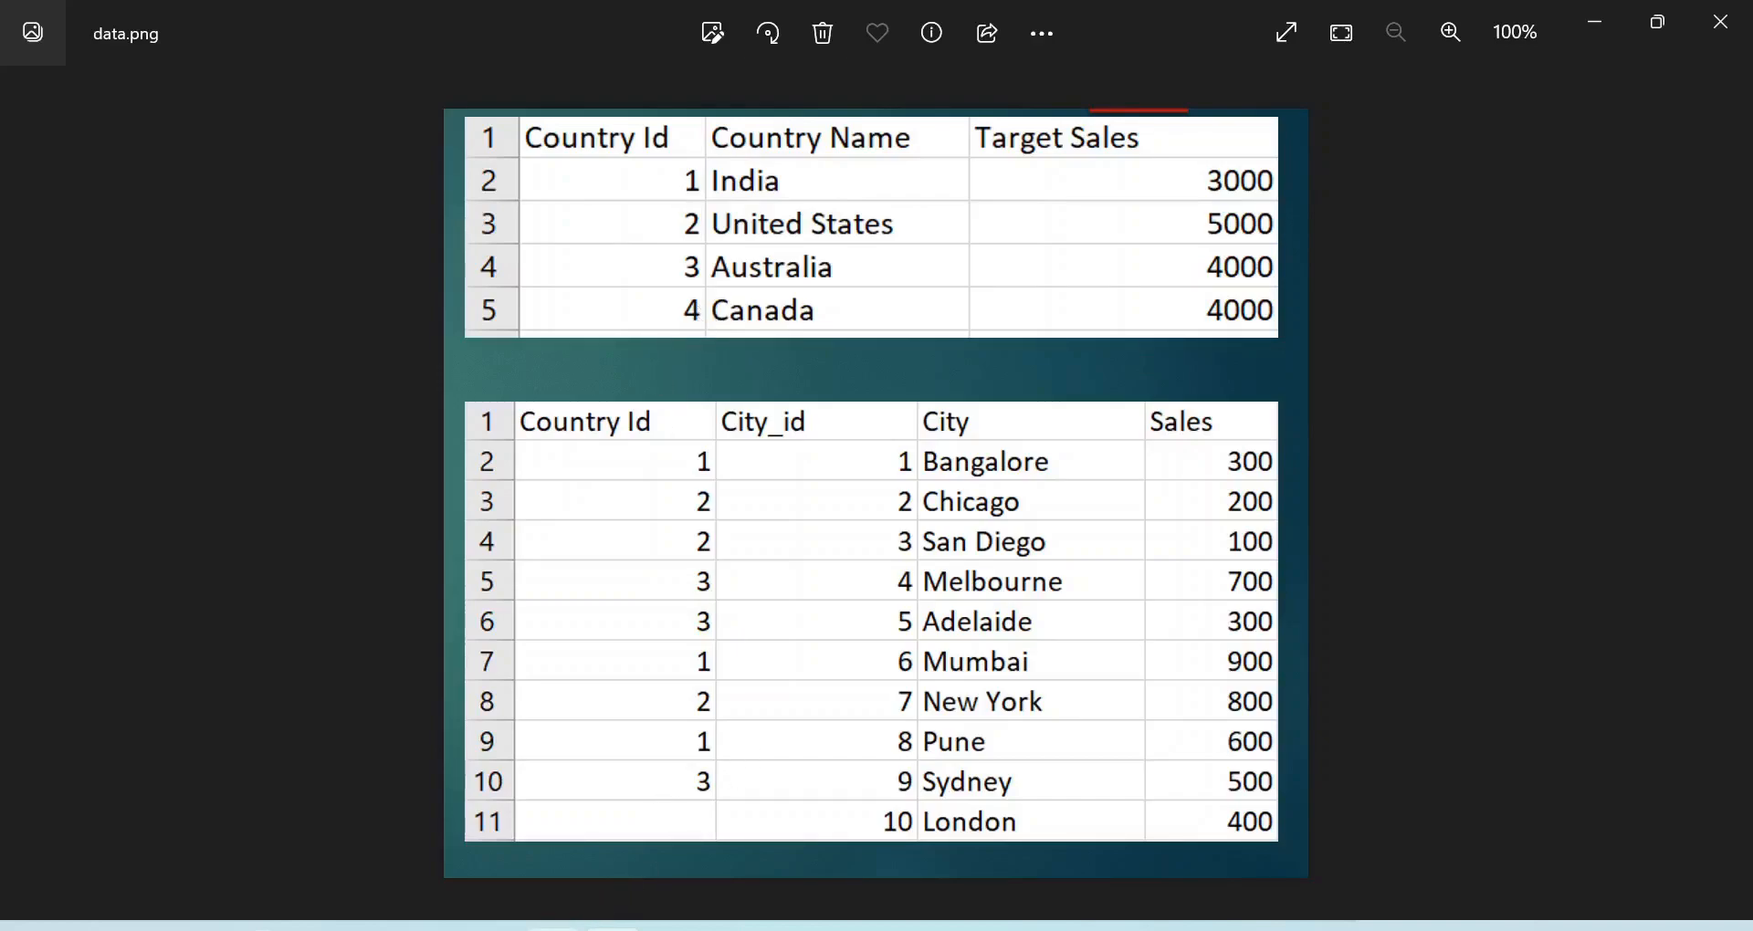
click(554, 928)
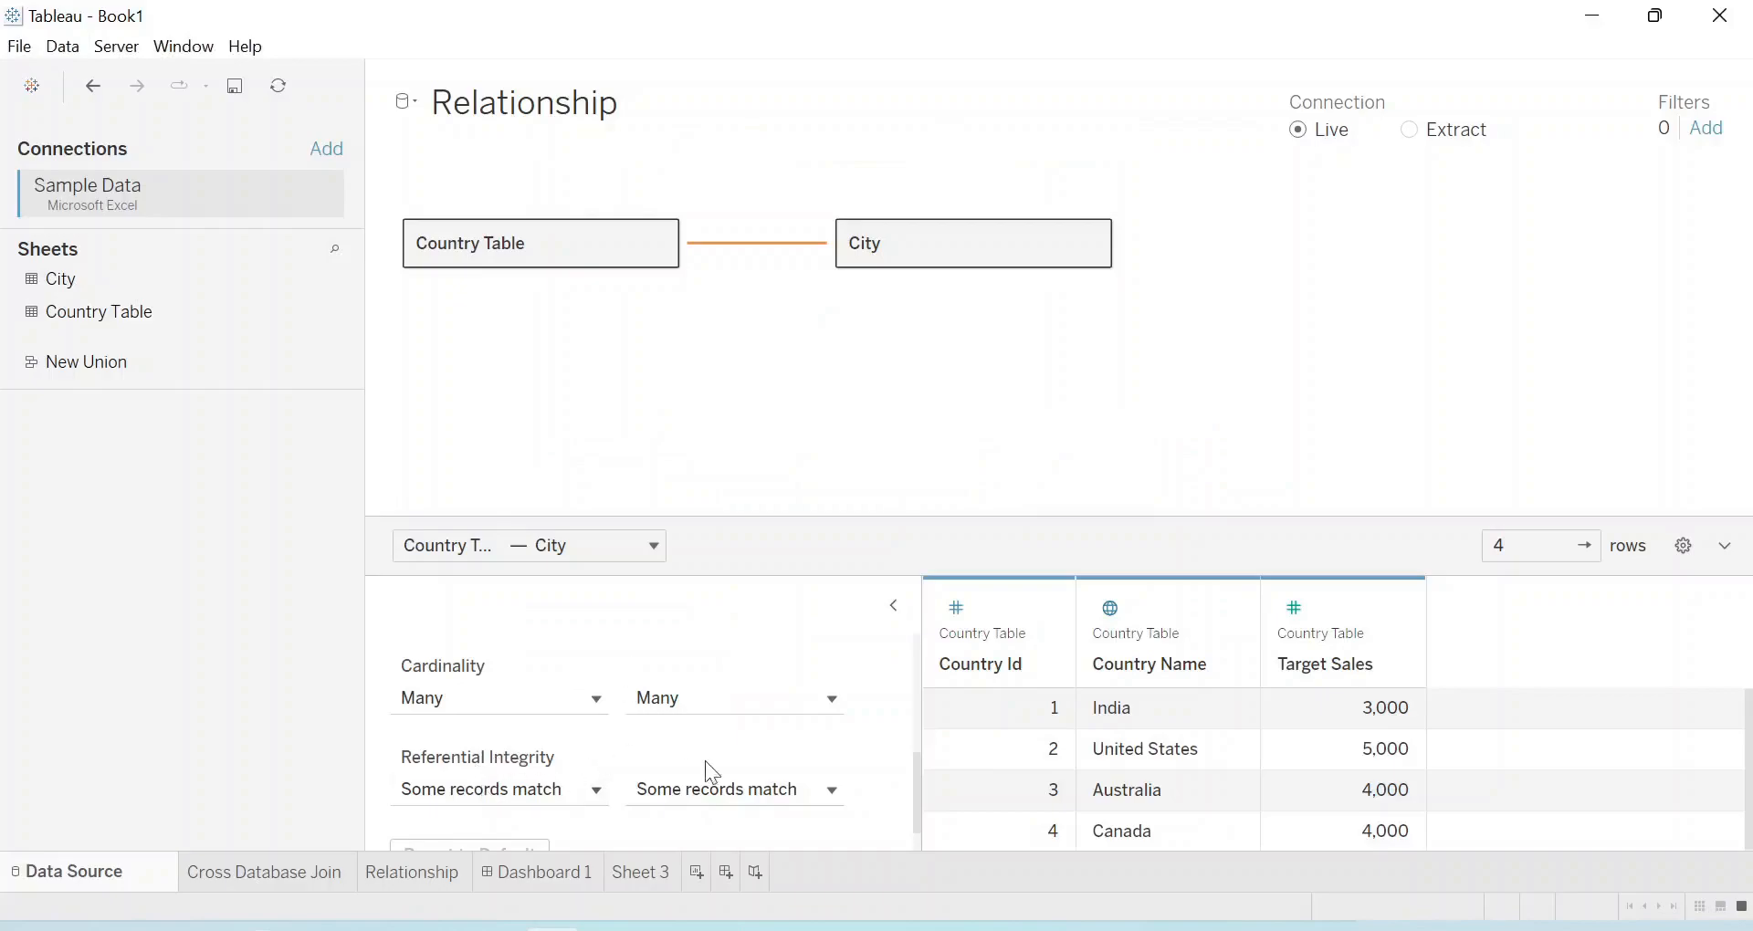
click(532, 802)
click(836, 731)
scroll(853, 742, up, 2)
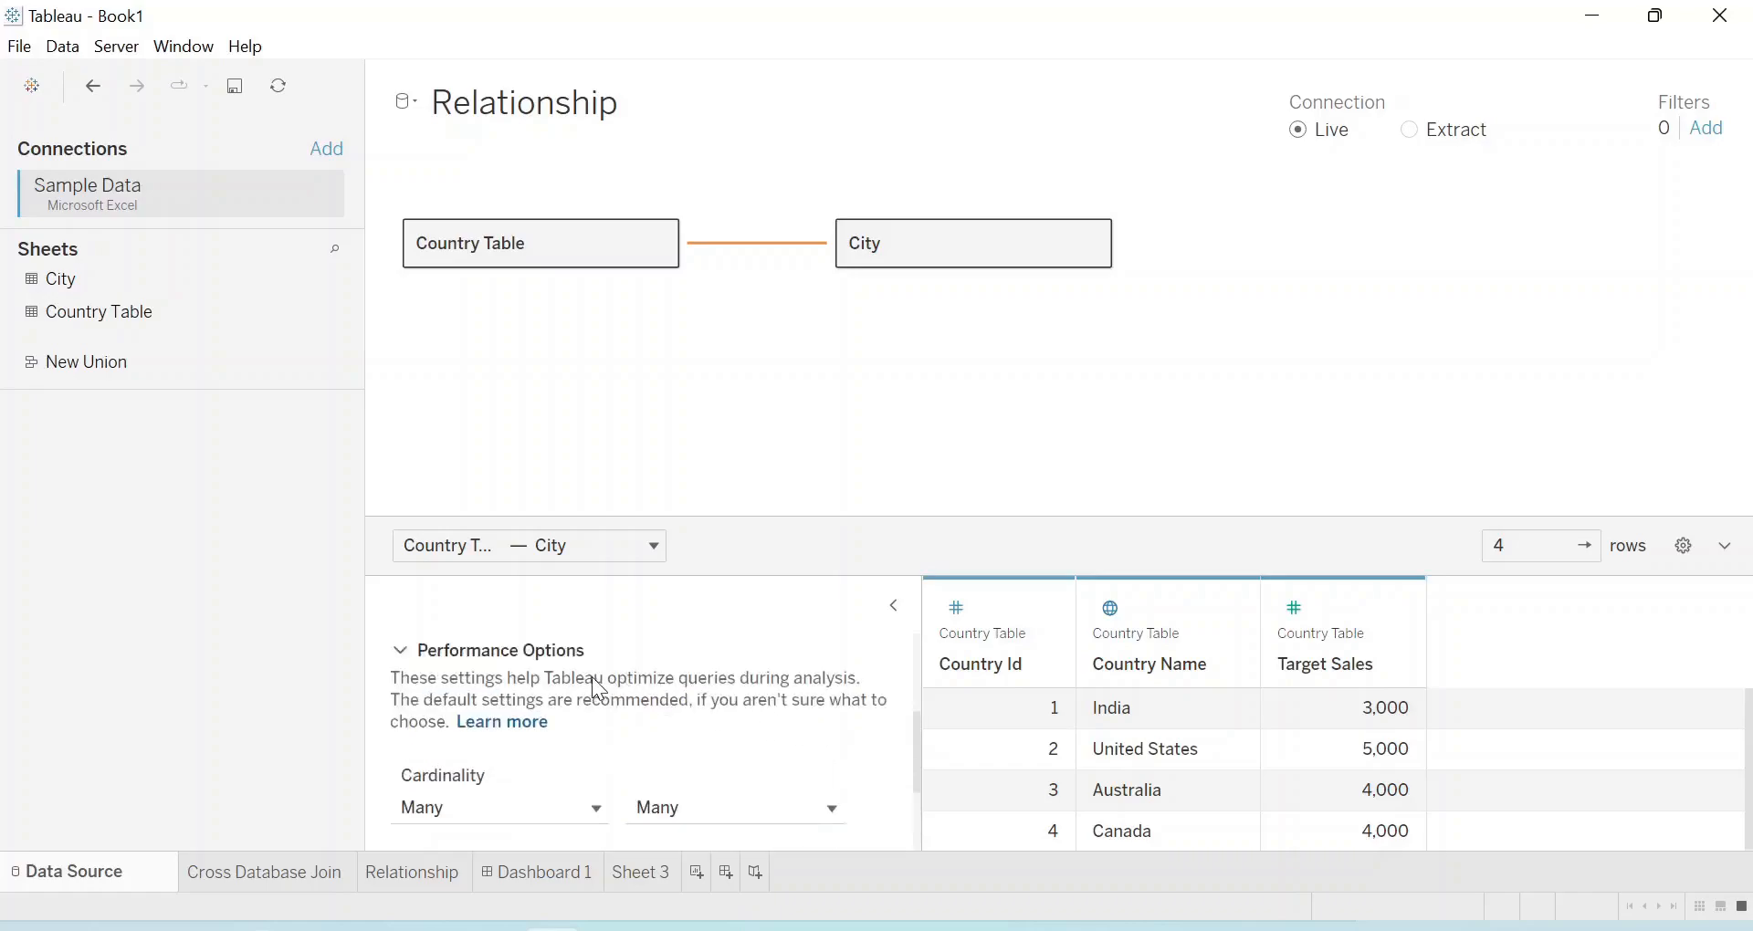
scroll(683, 673, down, 2)
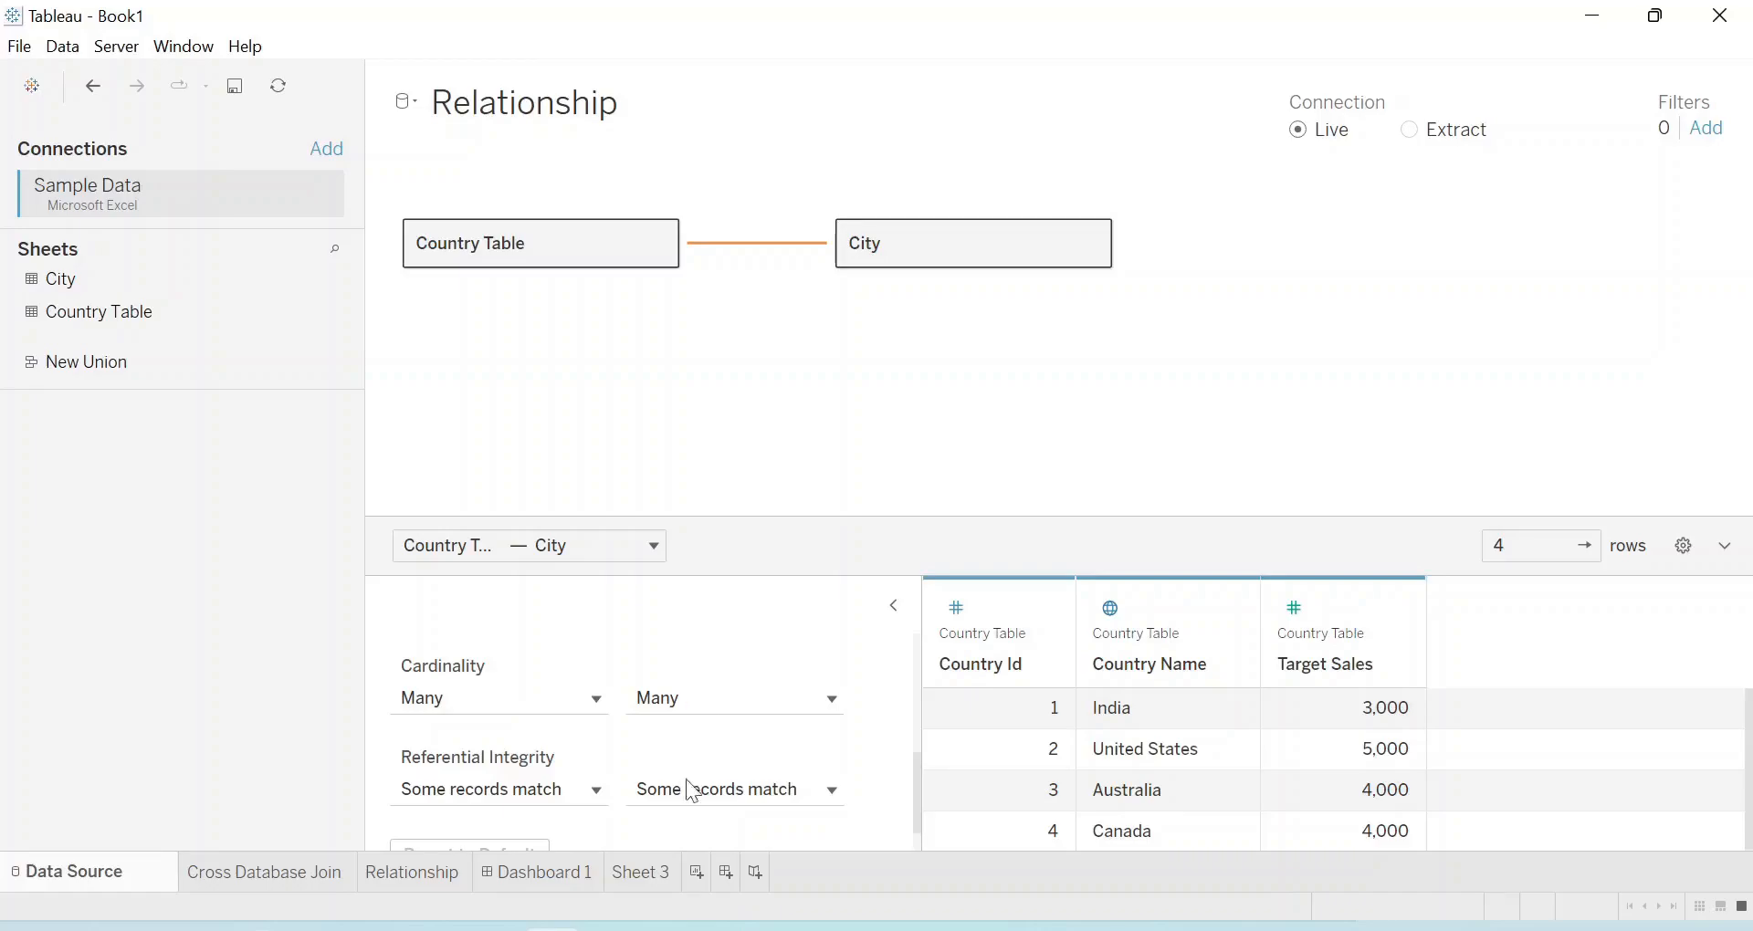
click(758, 878)
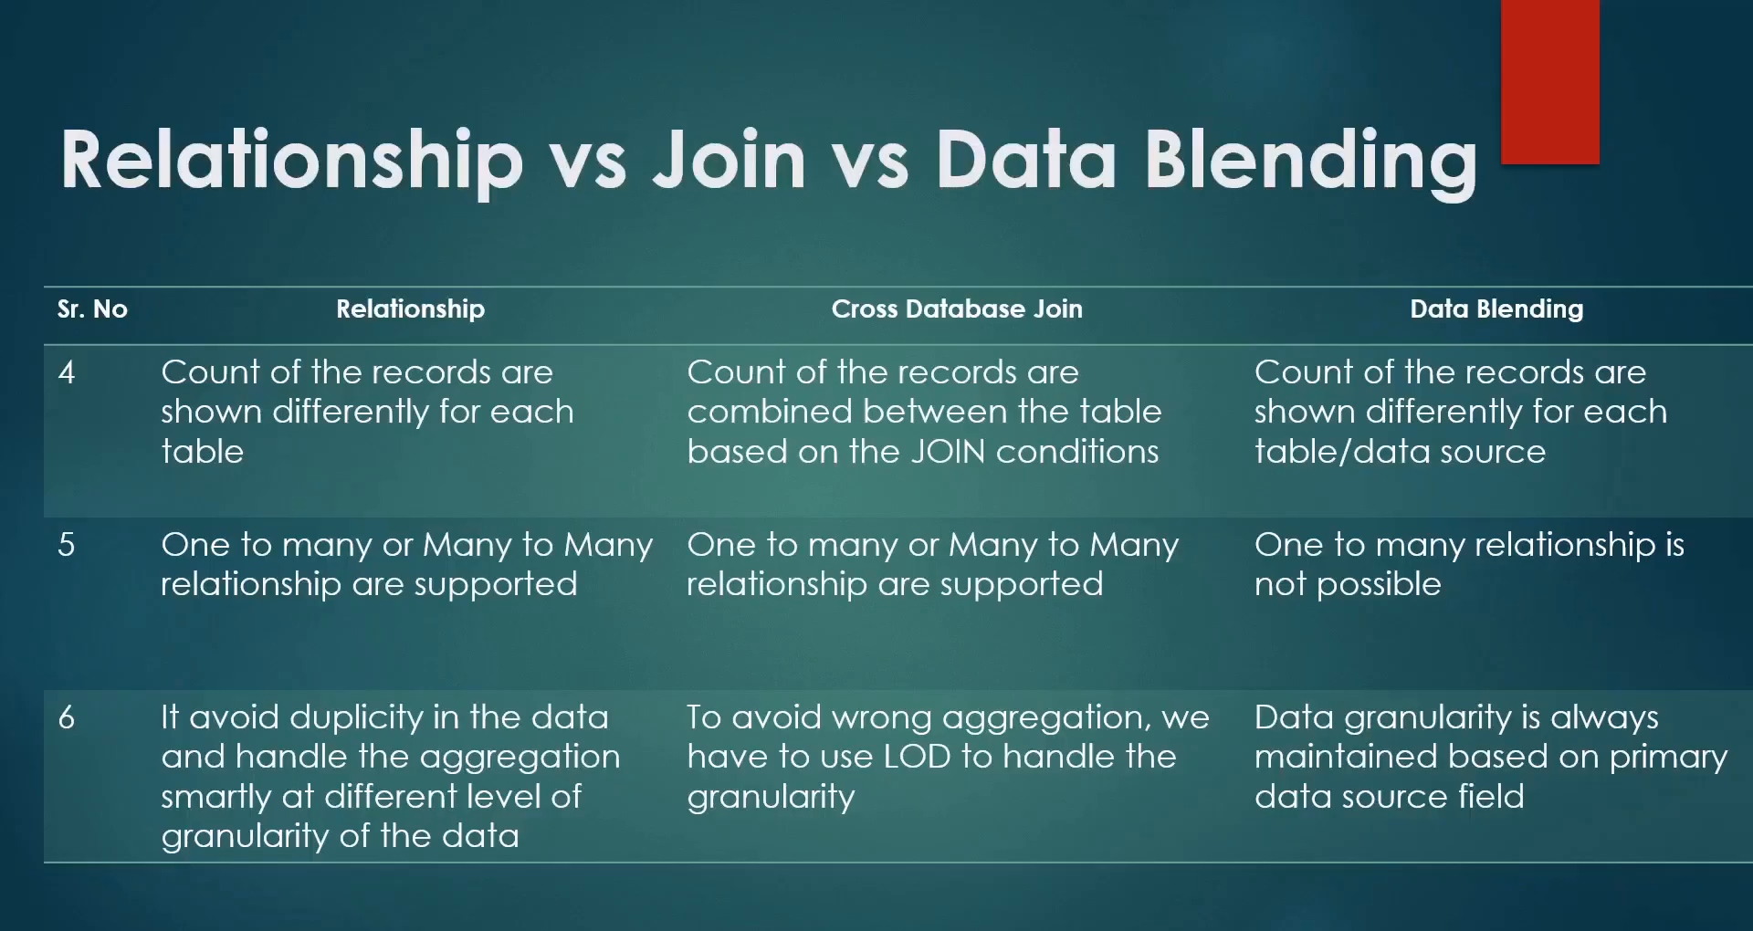
key(Right)
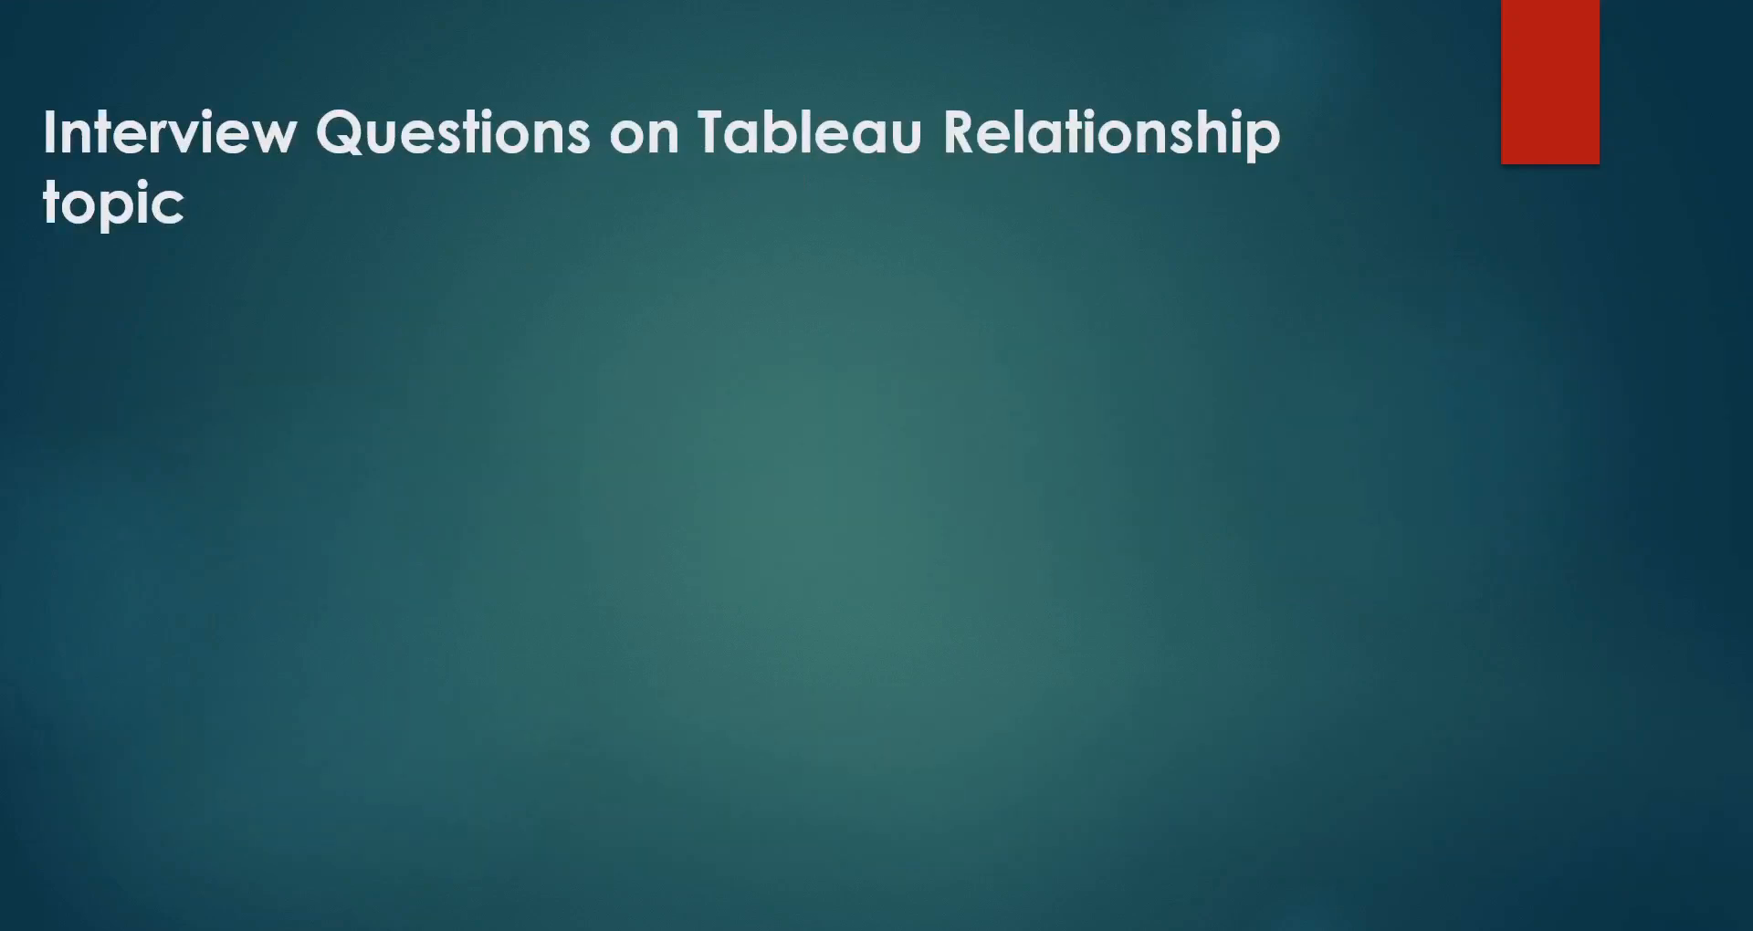
key(Right)
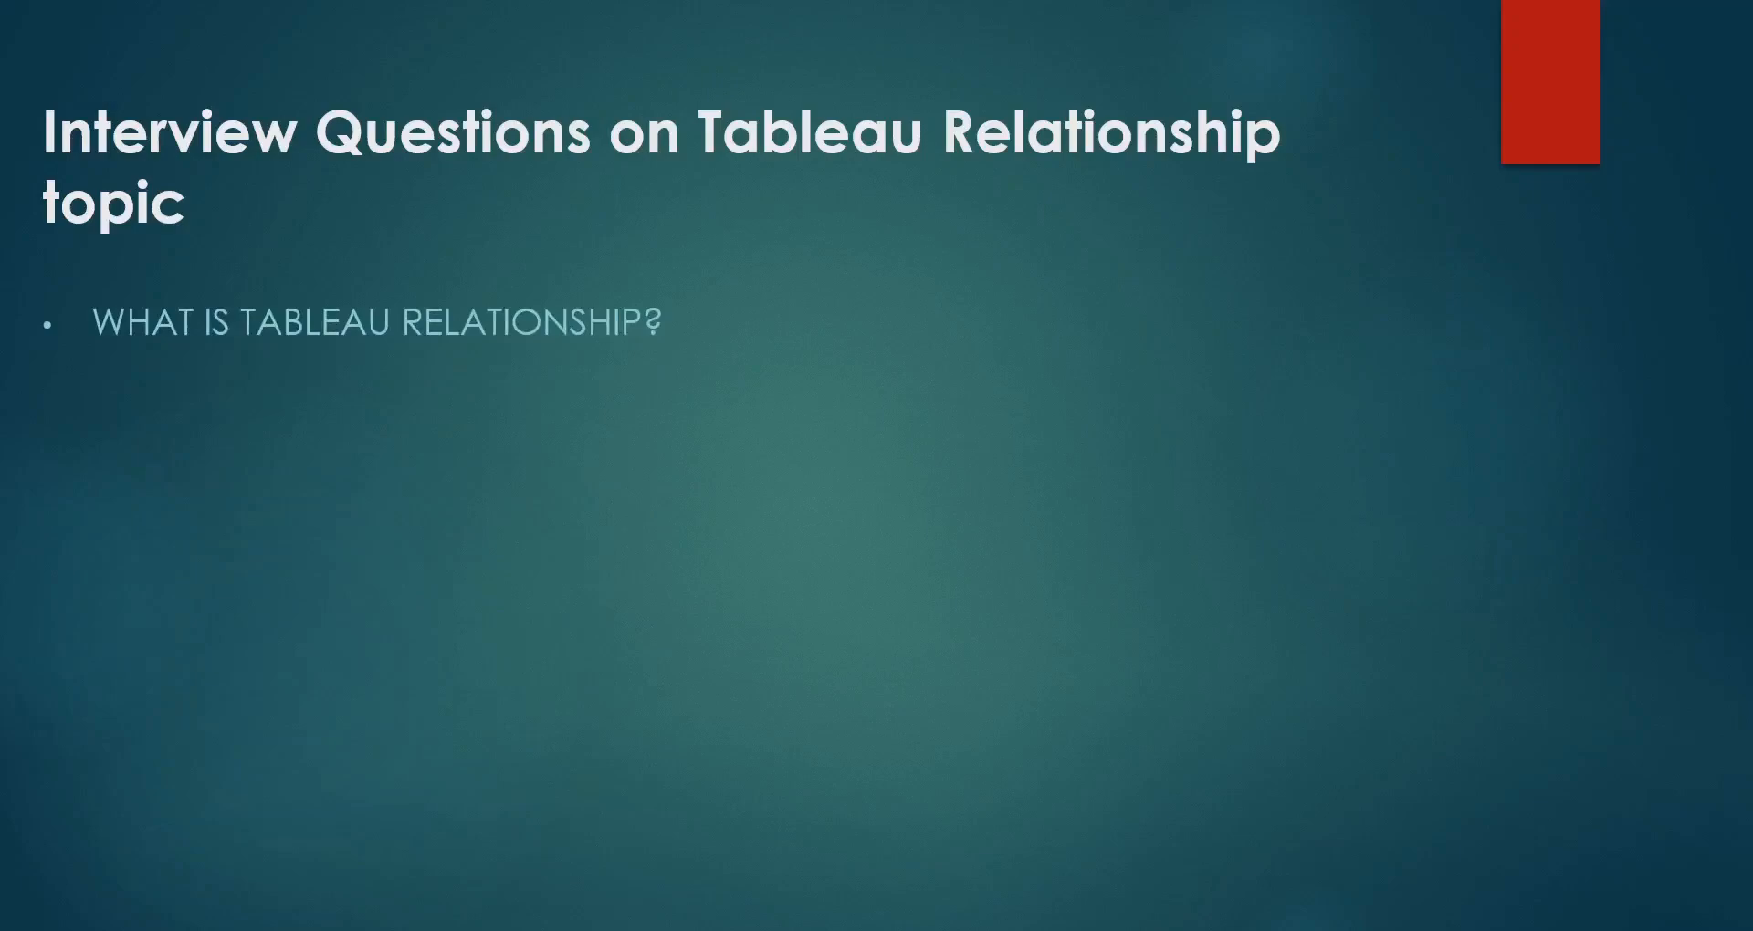